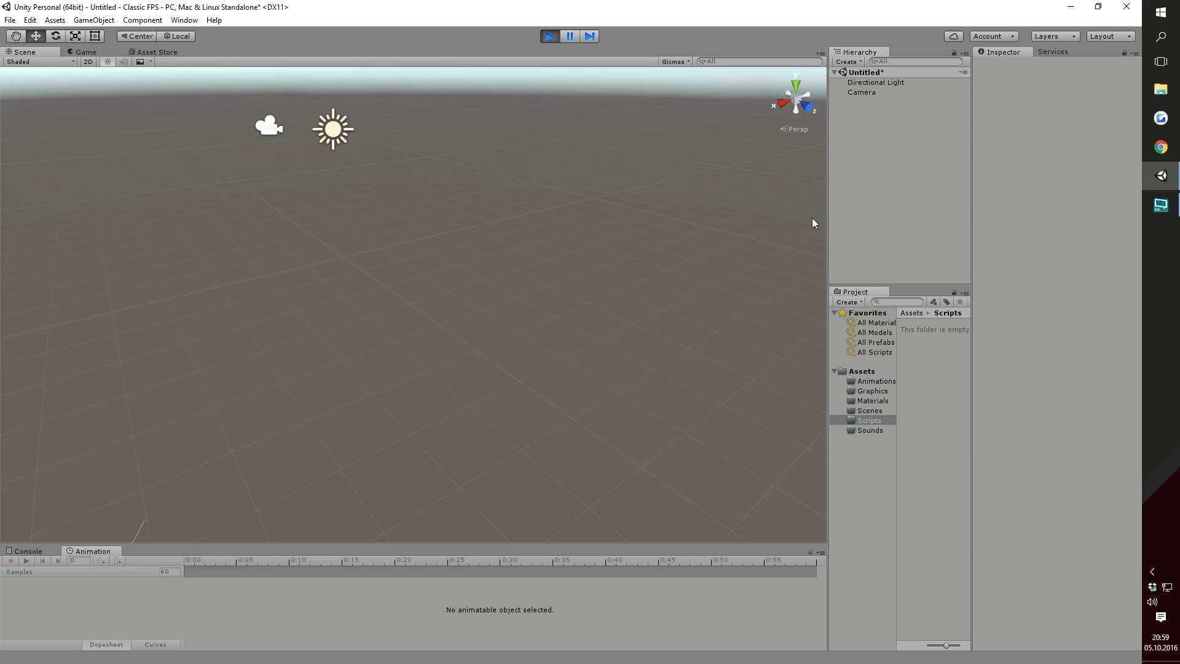
# Add a cube to the scene and set its X and Z scale to 10.
pyautogui.rightClick(880, 160)
pyautogui.moveTo(926, 277)
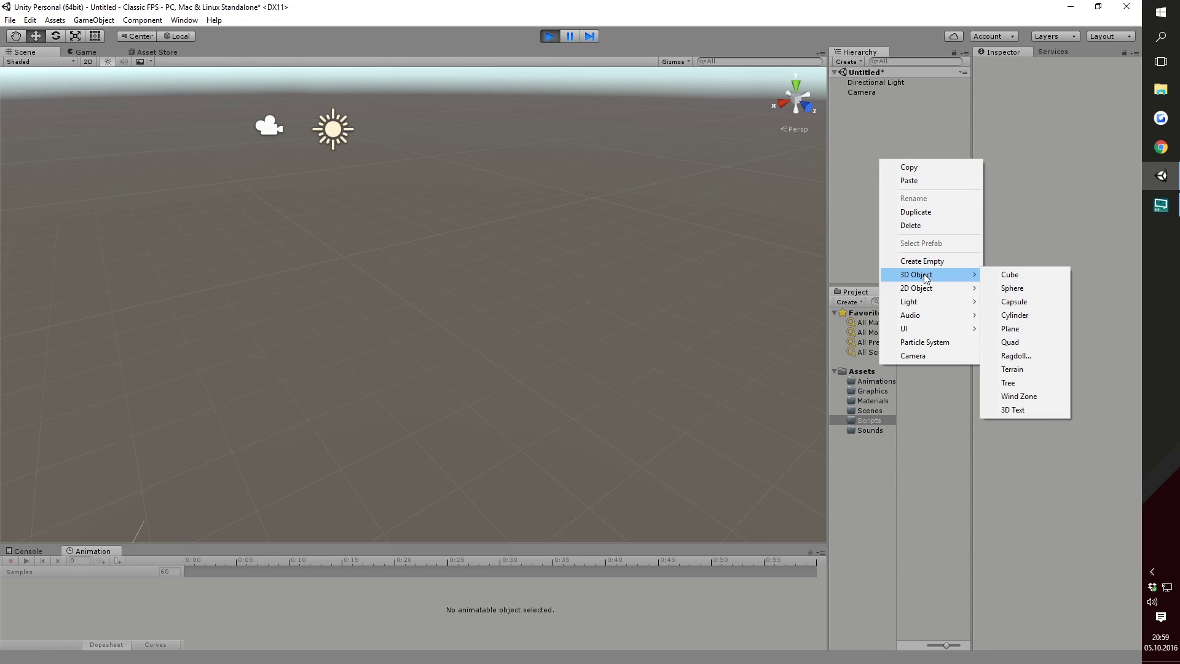
pyautogui.click(1047, 281)
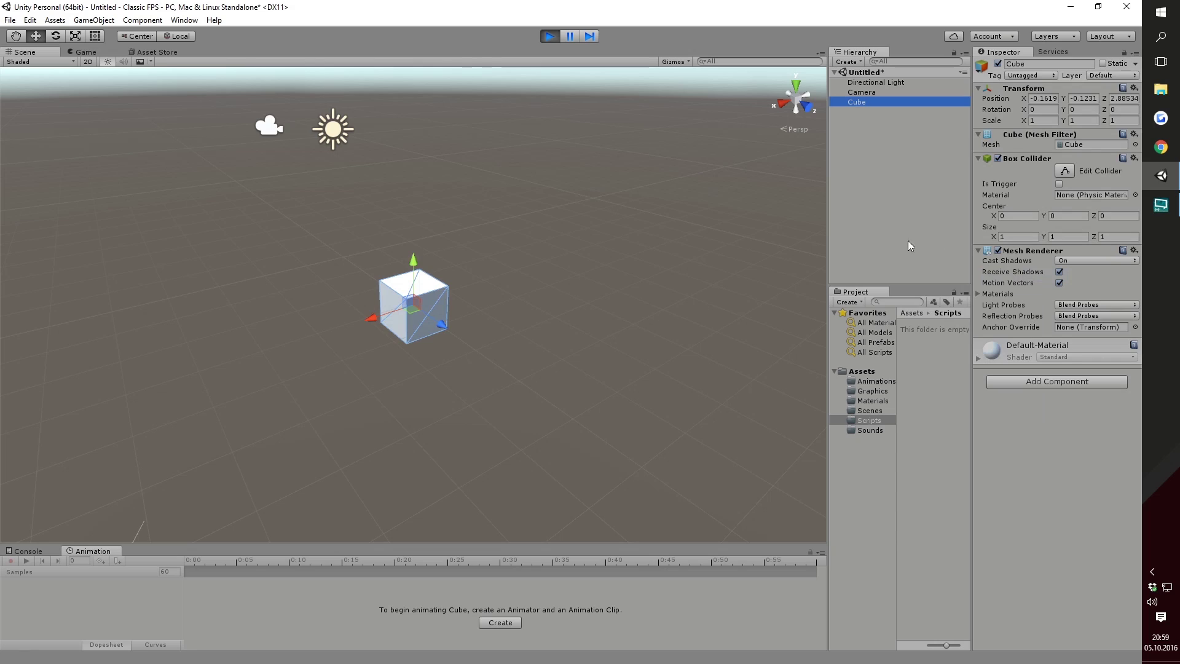
pyautogui.click(1039, 120)
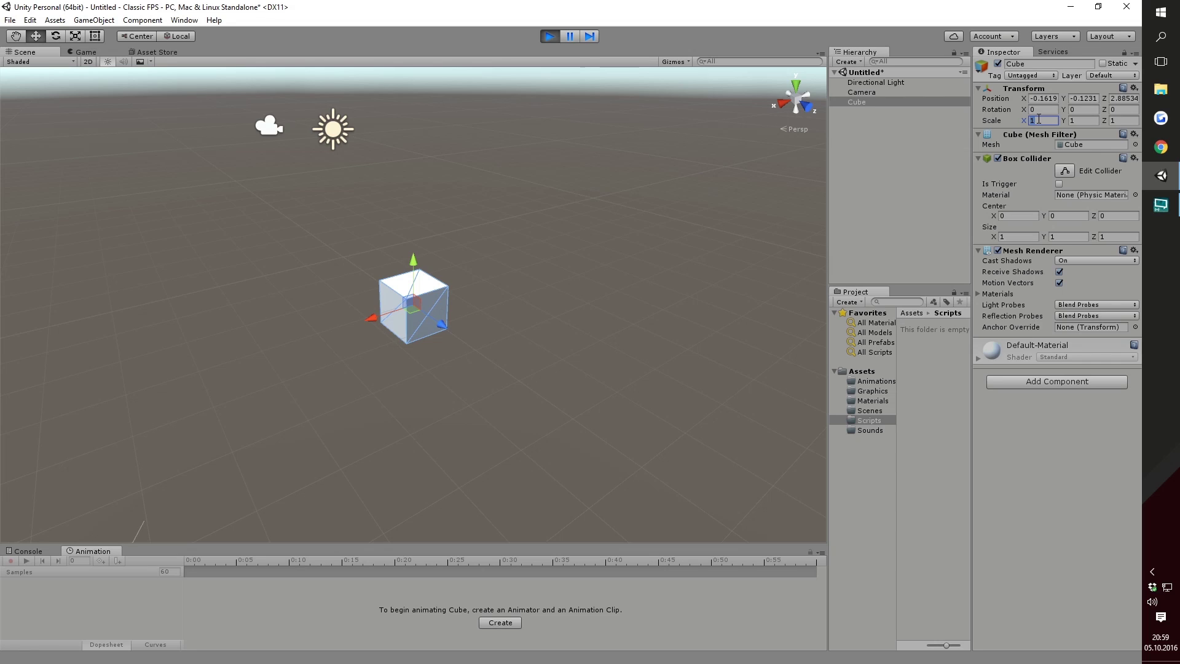
pyautogui.write('10')
pyautogui.press('Tab')
pyautogui.press('Tab')
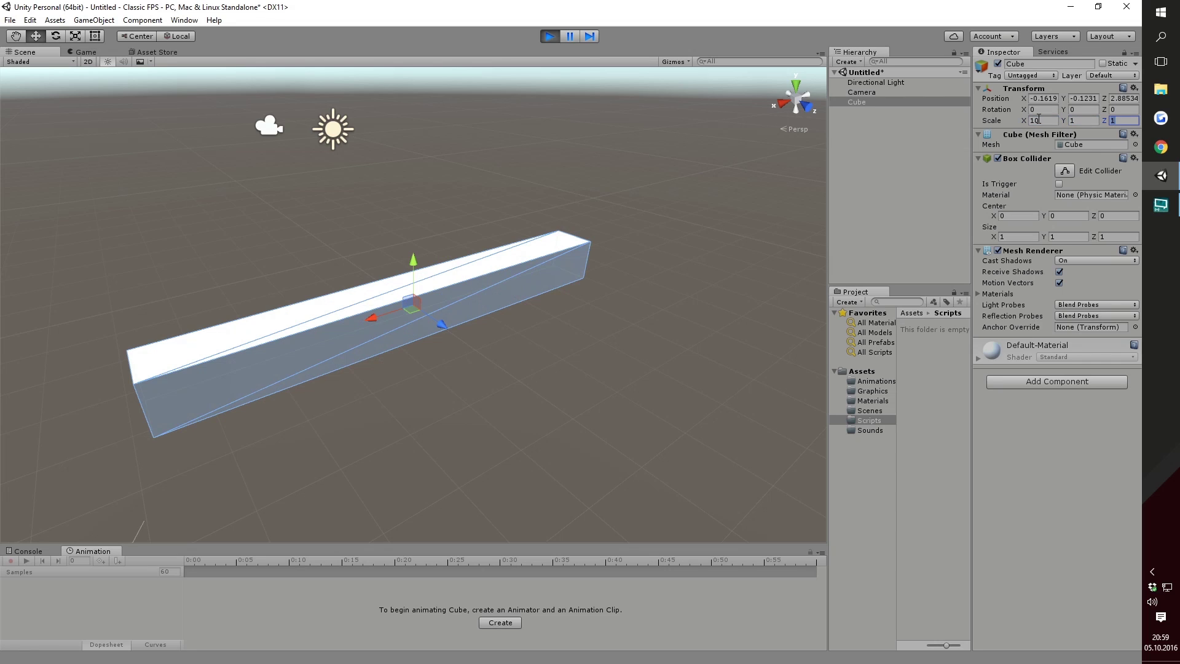
pyautogui.write('10')
# Rename the cube to TestPlatform.
pyautogui.click(916, 169)
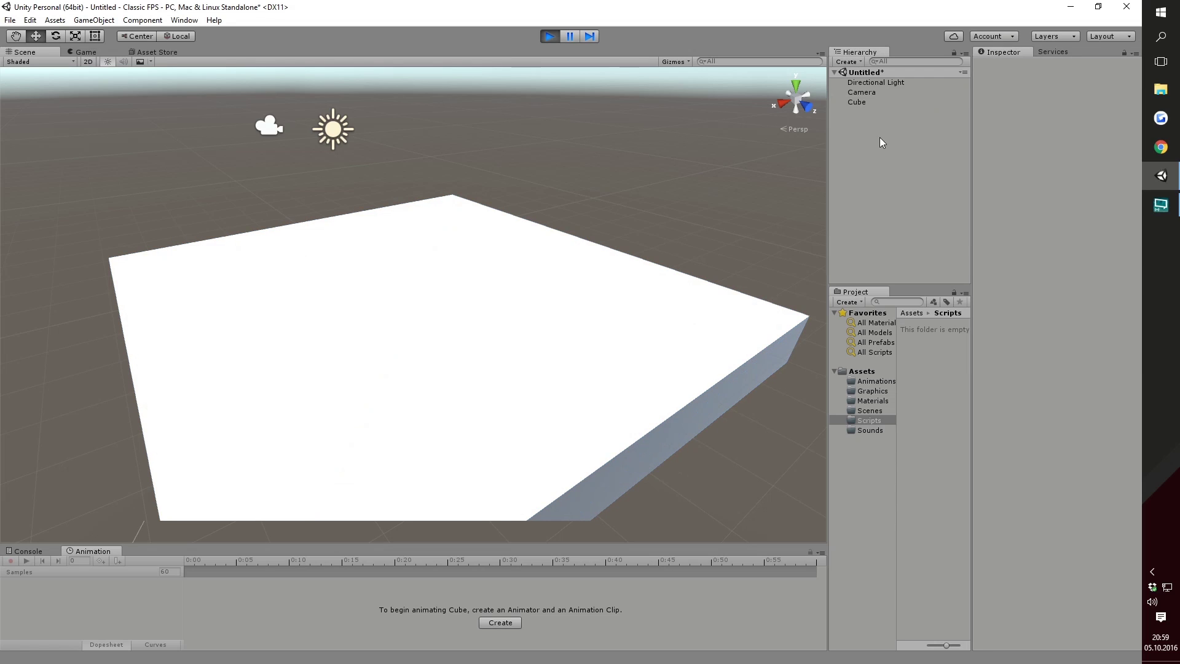
pyautogui.click(873, 106)
pyautogui.click(1020, 63)
pyautogui.write('T')
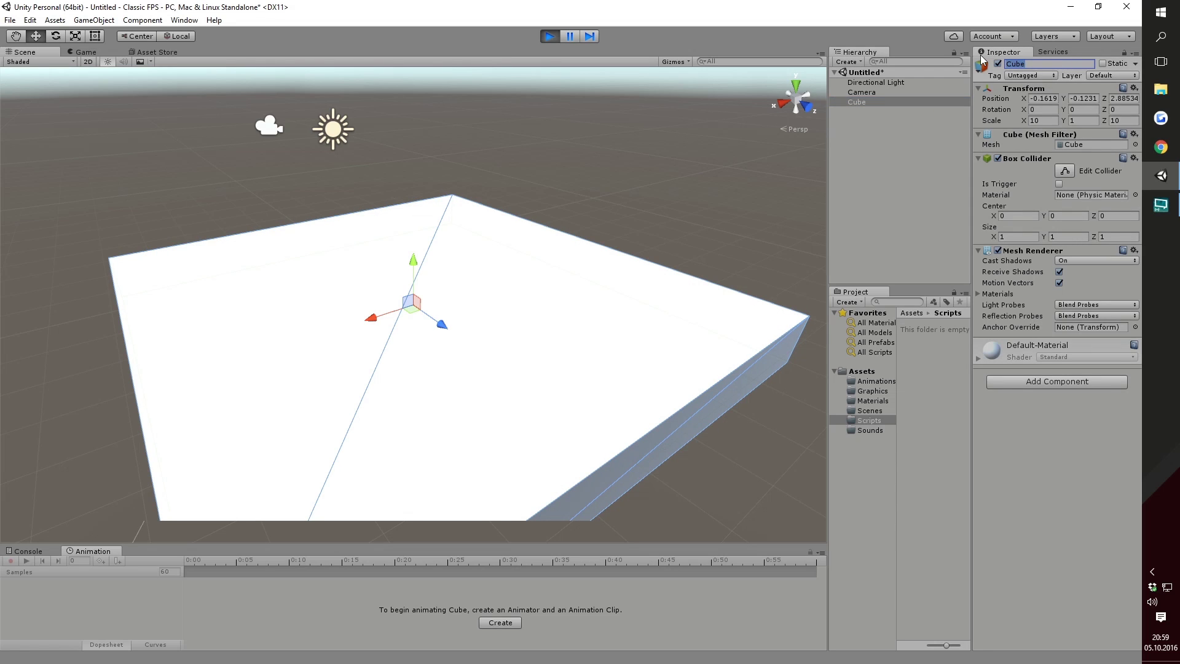
pyautogui.write('es')
pyautogui.write('tPlatform')
pyautogui.press('Return')
# Create an empty GameObject at position 0, 0, 0.
pyautogui.click(868, 207)
pyautogui.rightClick(879, 151)
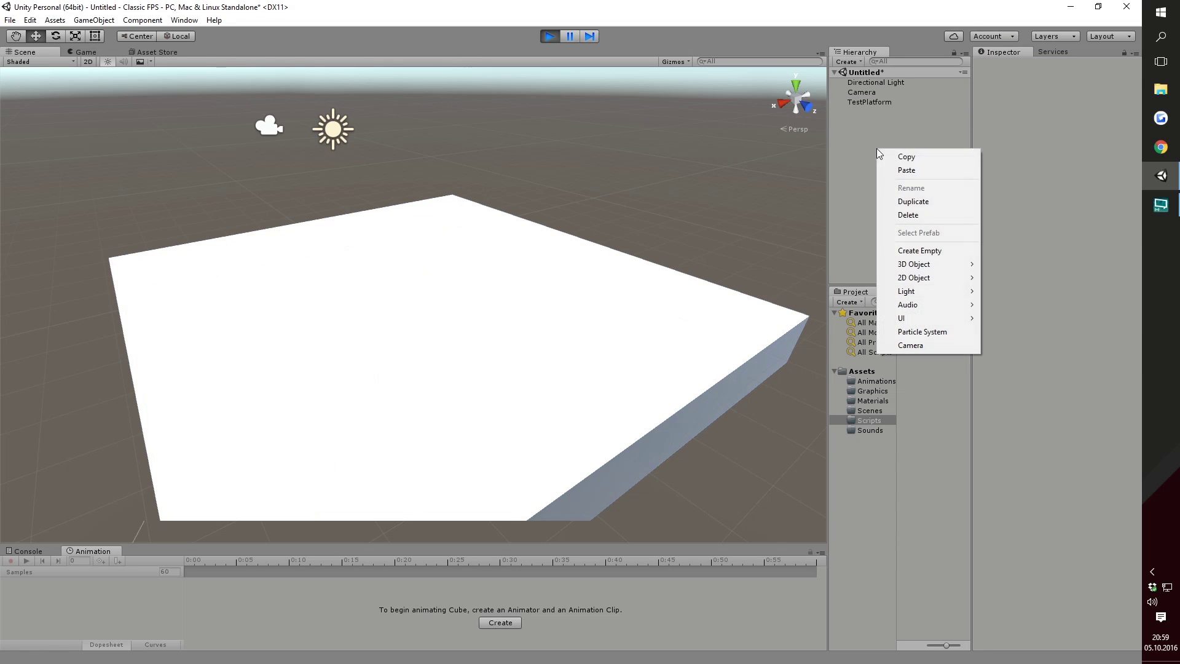
pyautogui.click(915, 250)
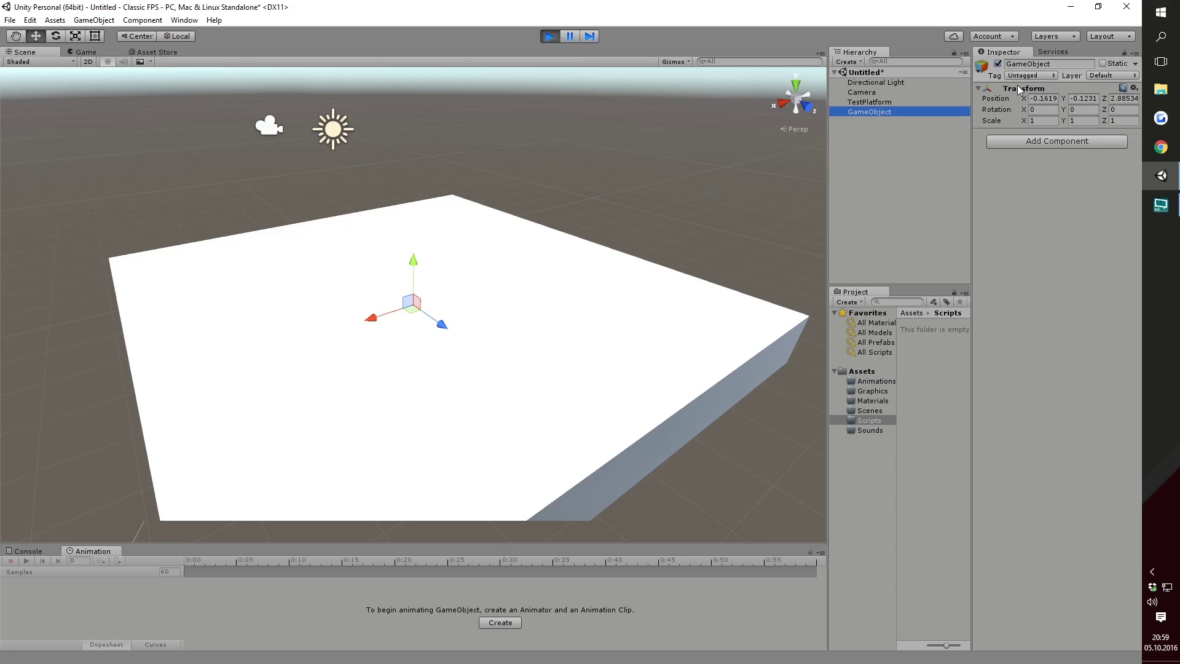
pyautogui.click(1048, 98)
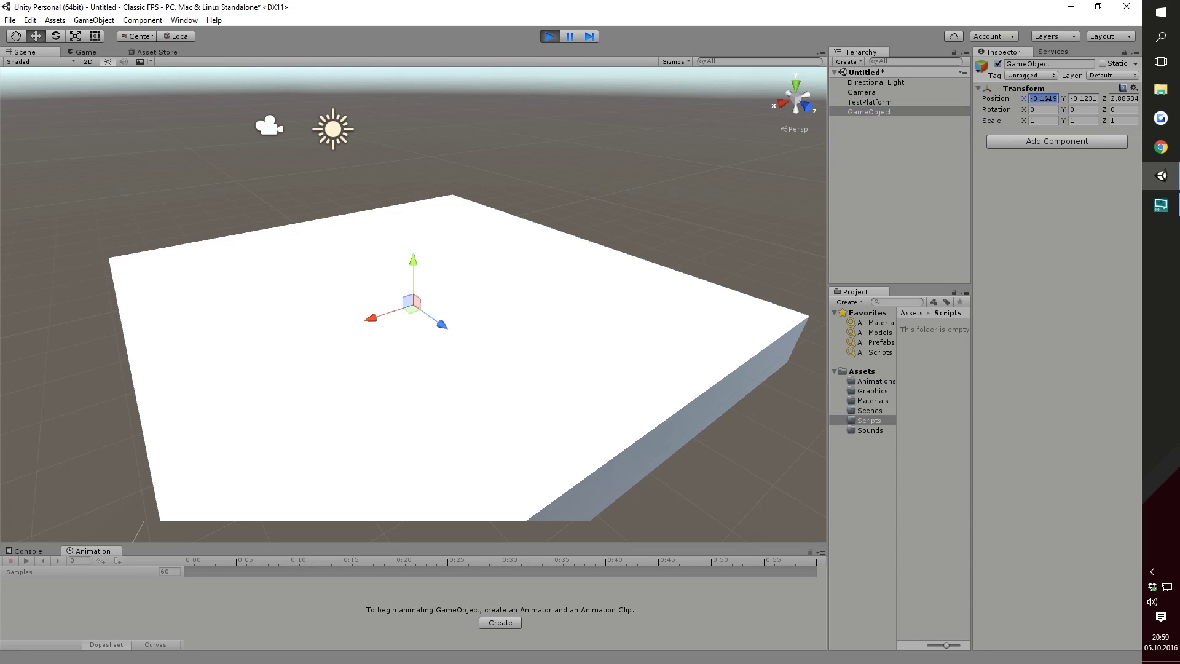
pyautogui.write('0')
pyautogui.press('Tab')
pyautogui.write('0')
pyautogui.press('Tab')
pyautogui.write('0')
pyautogui.click(951, 180)
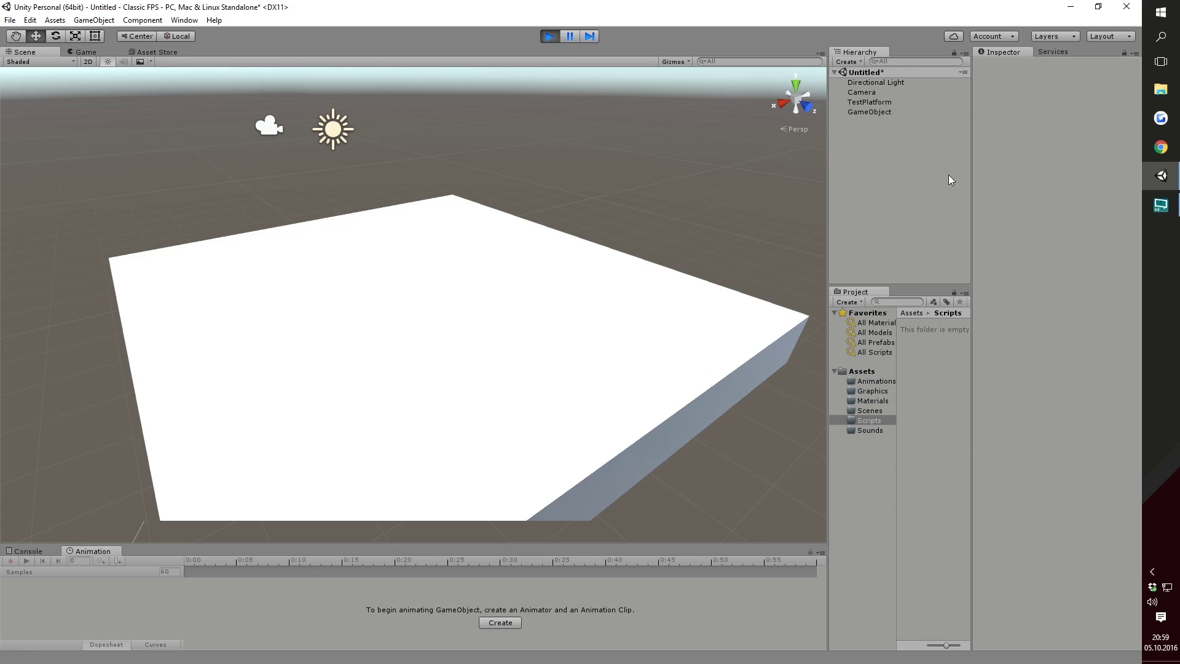
# Rename the empty object to Player.
pyautogui.click(903, 113)
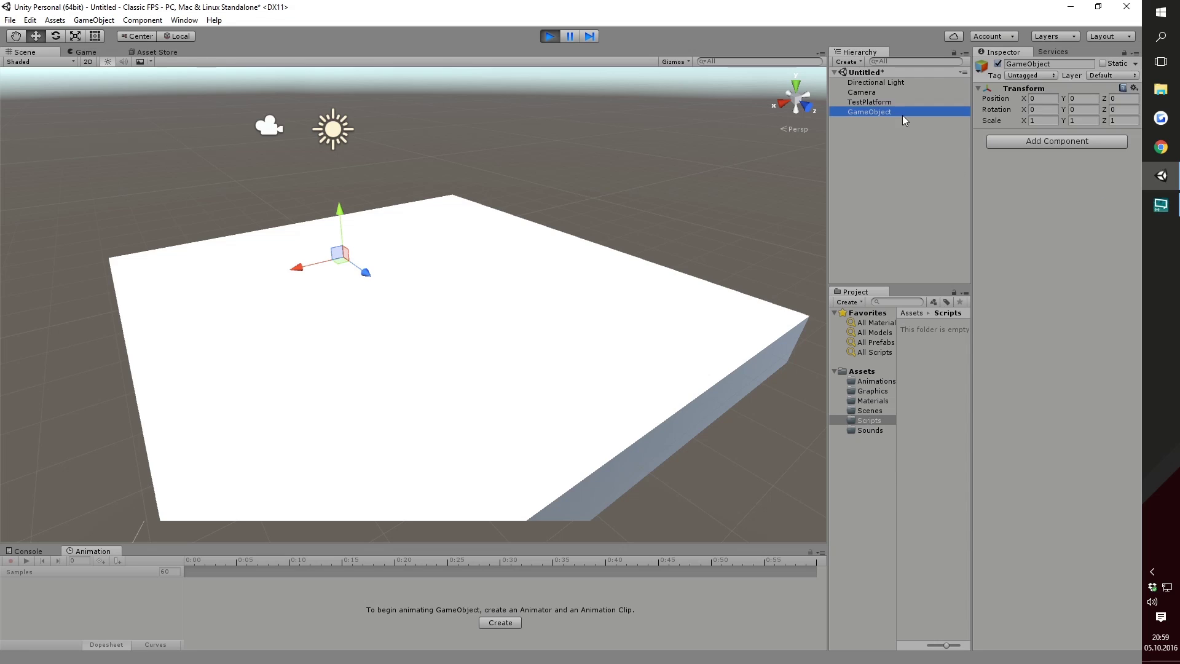
pyautogui.click(1061, 66)
pyautogui.write('Player')
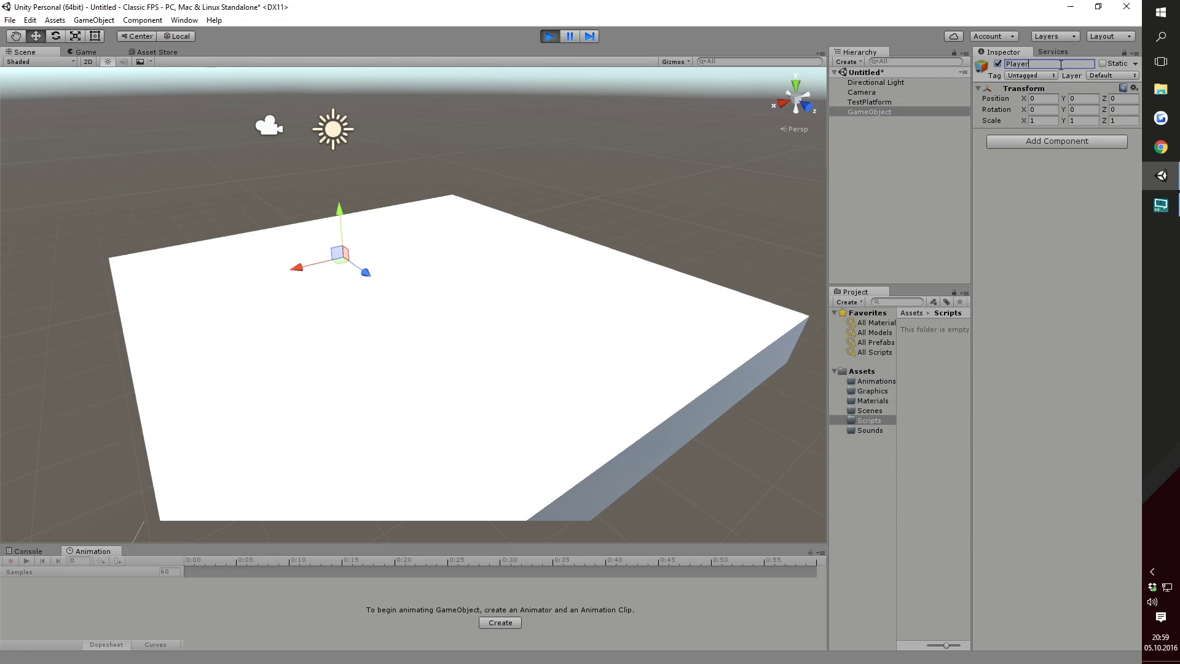
pyautogui.press('Return')
# Reset TestPlatform's position to 0, 0, 0.
pyautogui.click(869, 103)
pyautogui.click(1052, 99)
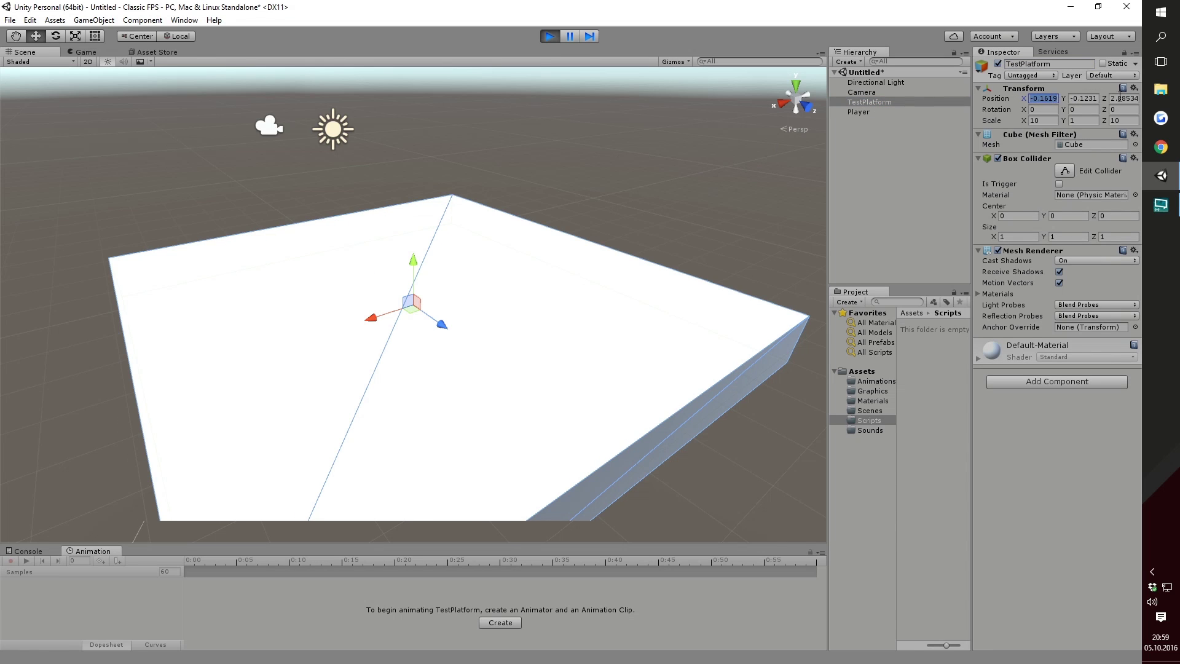
pyautogui.write('0')
pyautogui.press('Tab')
pyautogui.write('0')
pyautogui.press('Tab')
pyautogui.write('0')
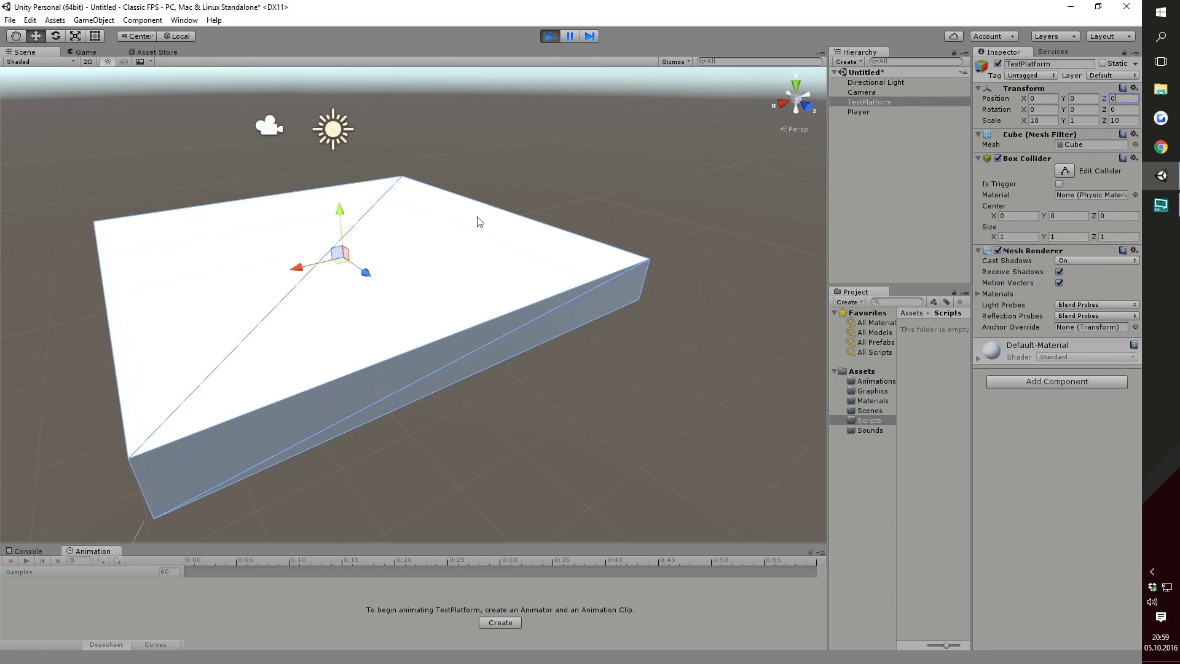
pyautogui.moveTo(480, 221)
pyautogui.keyDown('alt'); pyautogui.mouseDown()
pyautogui.moveTo(535, 216)
pyautogui.moveTo(611, 247)
pyautogui.moveTo(793, 197)
pyautogui.mouseUp(); pyautogui.keyUp('alt')
# Add a Character Controller component to Player.
pyautogui.click(861, 112)
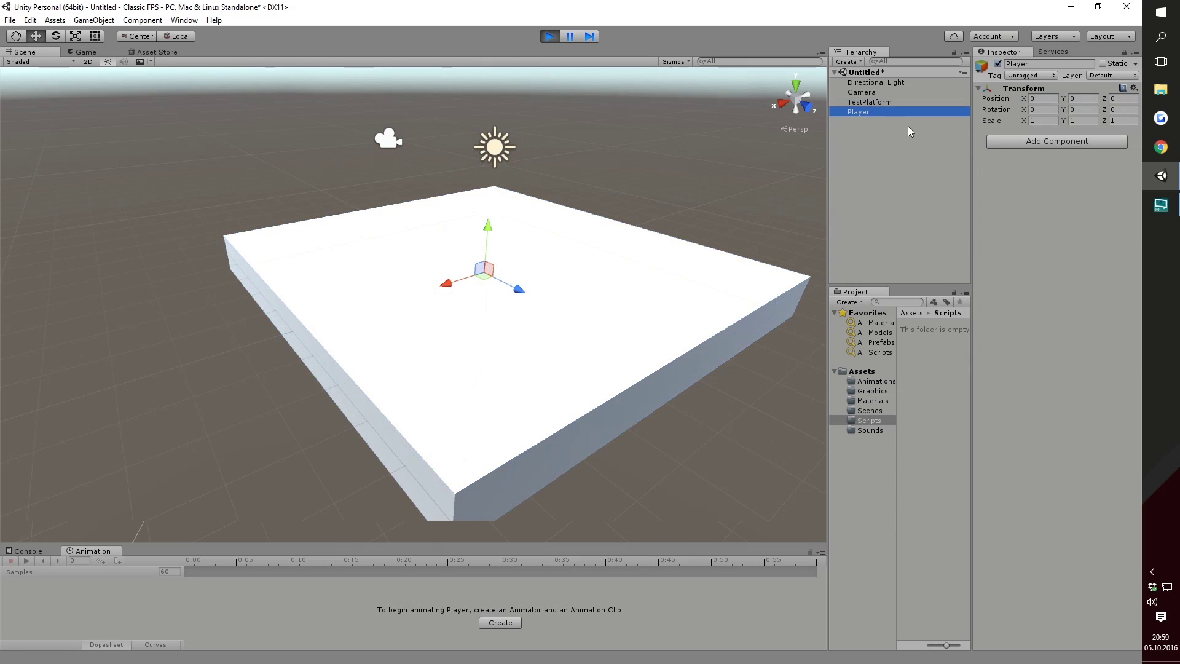
pyautogui.click(1079, 142)
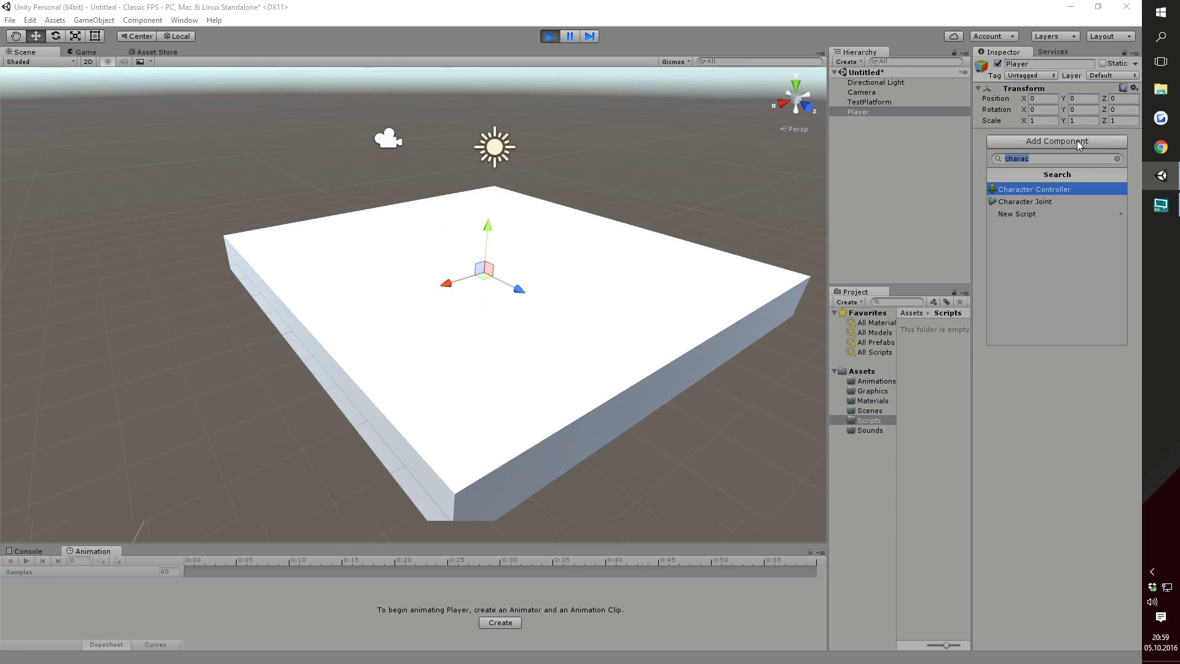
pyautogui.click(1051, 190)
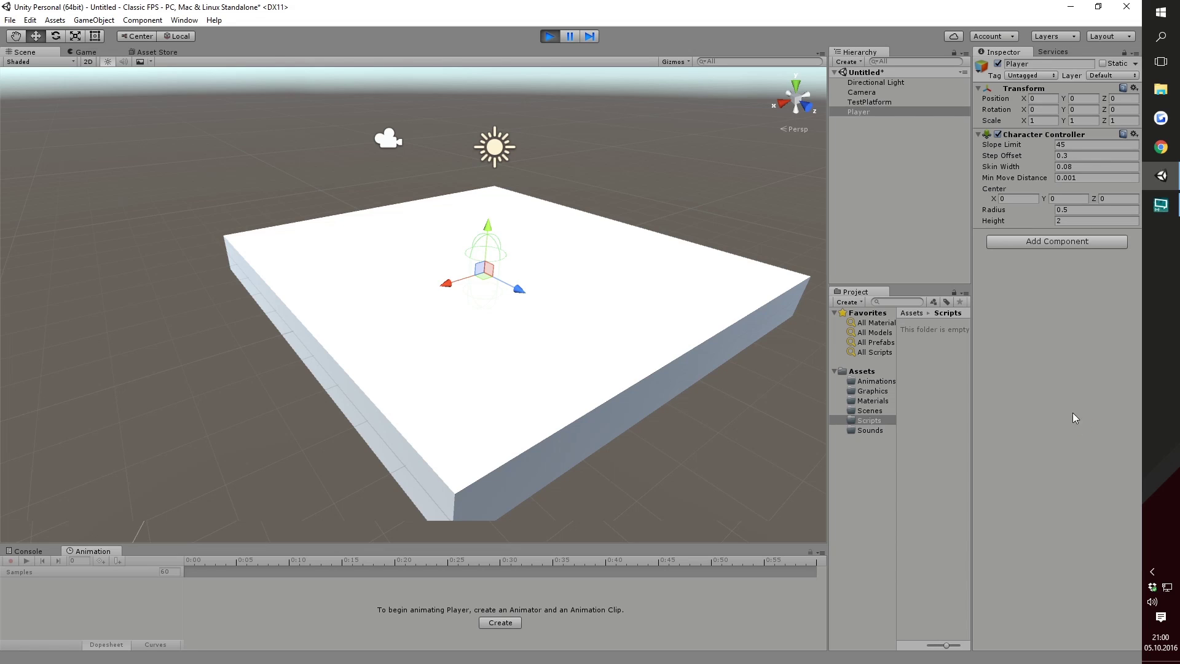
# Review the Slope Limit and Step Offset settings, leaving both at their defaults.
pyautogui.click(1073, 145)
pyautogui.click(1070, 317)
pyautogui.click(1047, 146)
pyautogui.click(1090, 380)
pyautogui.click(1063, 155)
pyautogui.click(1067, 389)
# Change Min Move Distance to 1, then restore it to 0.001.
pyautogui.click(1091, 177)
pyautogui.write('1')
pyautogui.press('Return')
pyautogui.click(1034, 181)
pyautogui.write('0')
pyautogui.write('.001')
pyautogui.click(1034, 318)
# Frame Player and raise it to Y 1.54 above the platform.
pyautogui.moveTo(368, 288); pyautogui.dragTo(509, 251, button='right')
pyautogui.press('f')
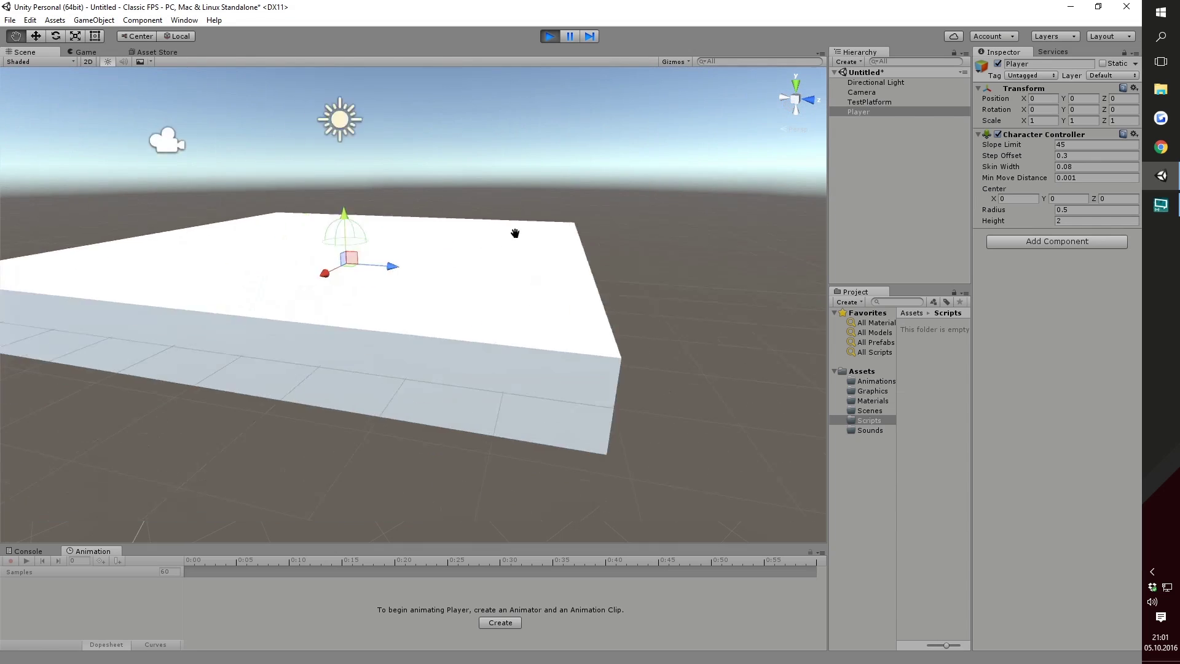
pyautogui.moveTo(407, 192)
pyautogui.mouseDown()
pyautogui.moveTo(416, 123)
pyautogui.moveTo(413, 132)
pyautogui.mouseUp()
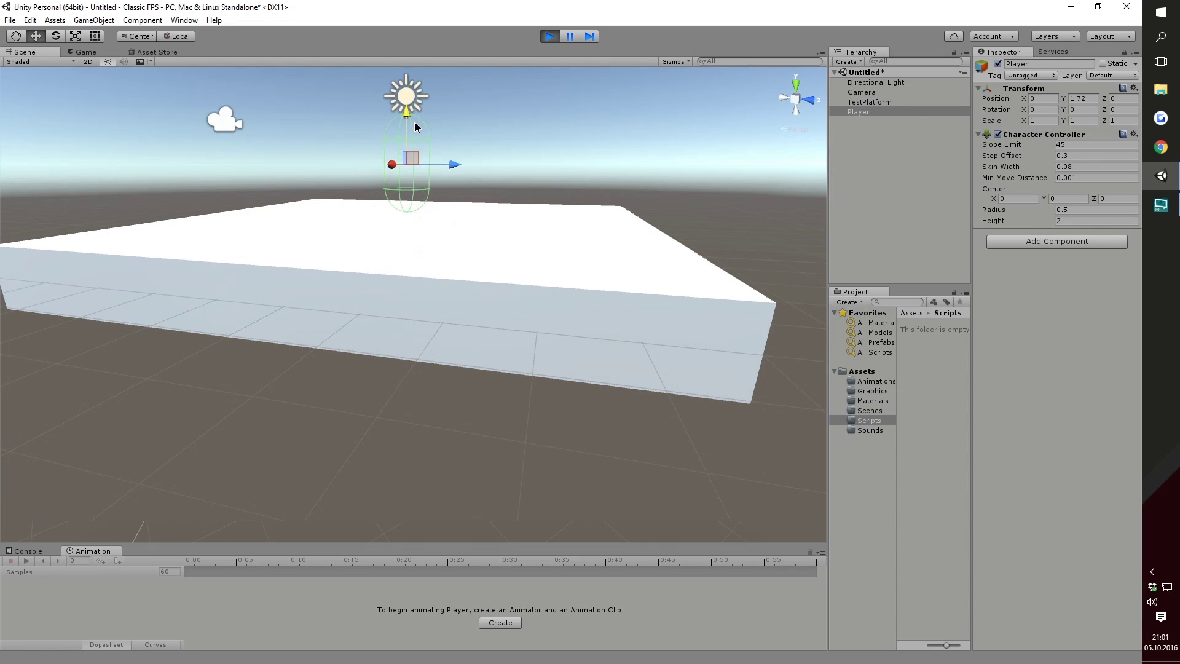
pyautogui.moveTo(640, 187)
pyautogui.keyDown('alt'); pyautogui.mouseDown()
pyautogui.moveTo(202, 381)
pyautogui.moveTo(228, 388)
pyautogui.mouseUp(); pyautogui.keyUp('alt')
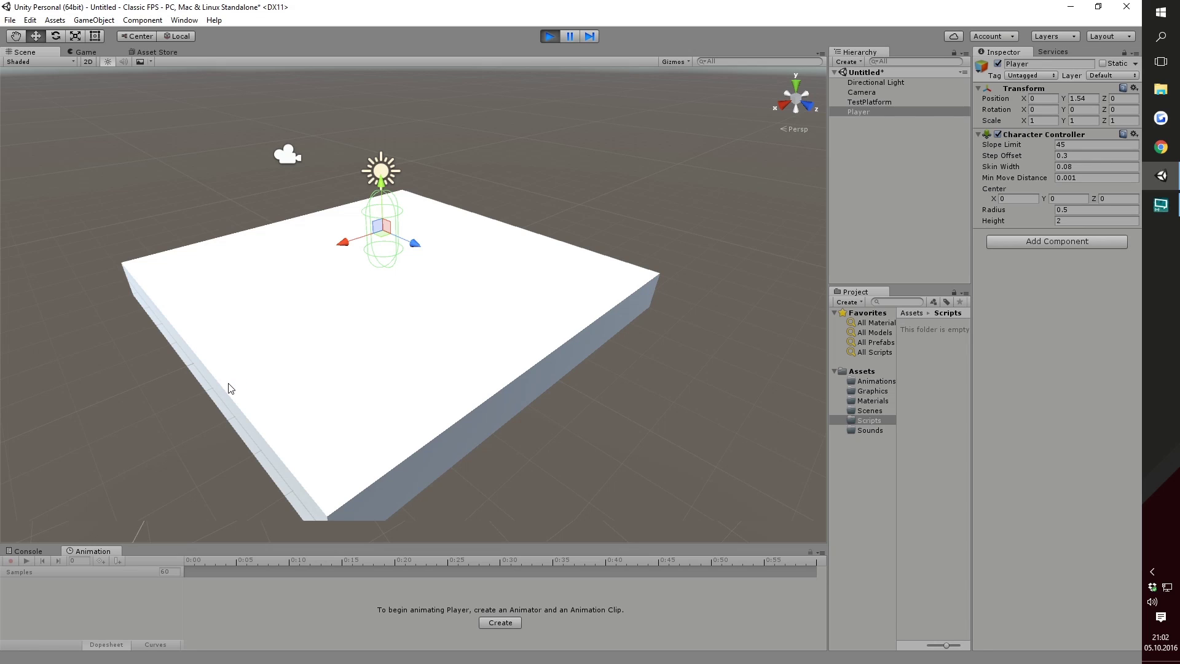
pyautogui.click(894, 183)
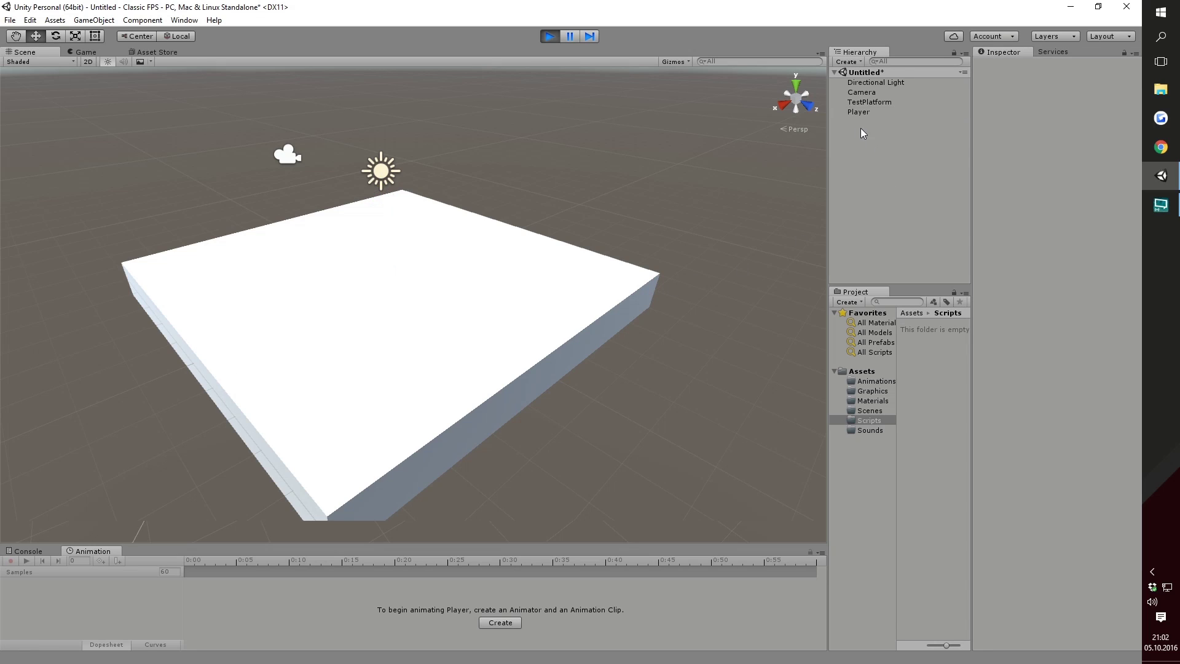
pyautogui.click(872, 113)
# Add a Camera as a child of Player and delete the standalone Camera.
pyautogui.rightClick(879, 113)
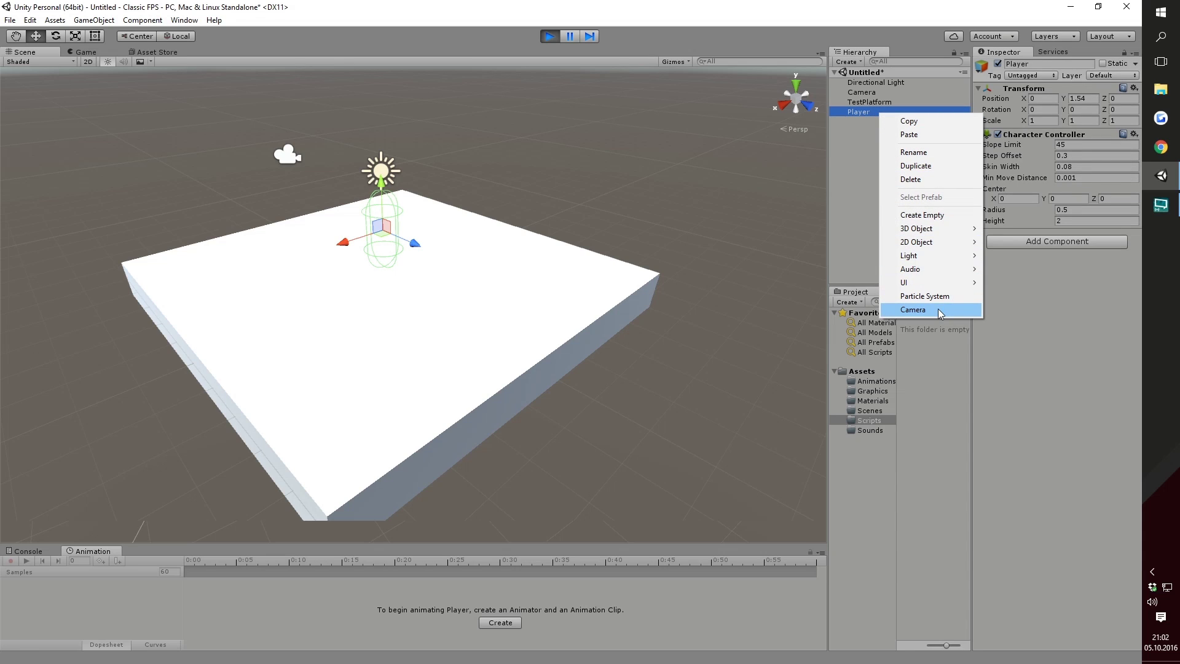
pyautogui.click(938, 308)
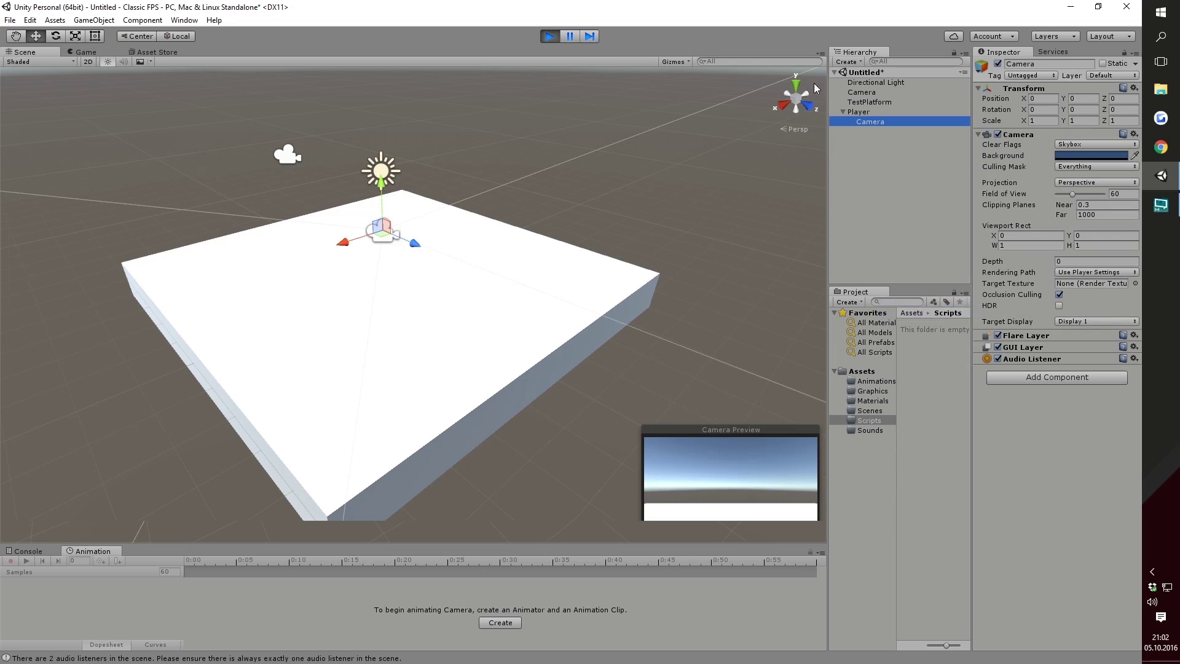
pyautogui.click(879, 92)
pyautogui.press('Delete')
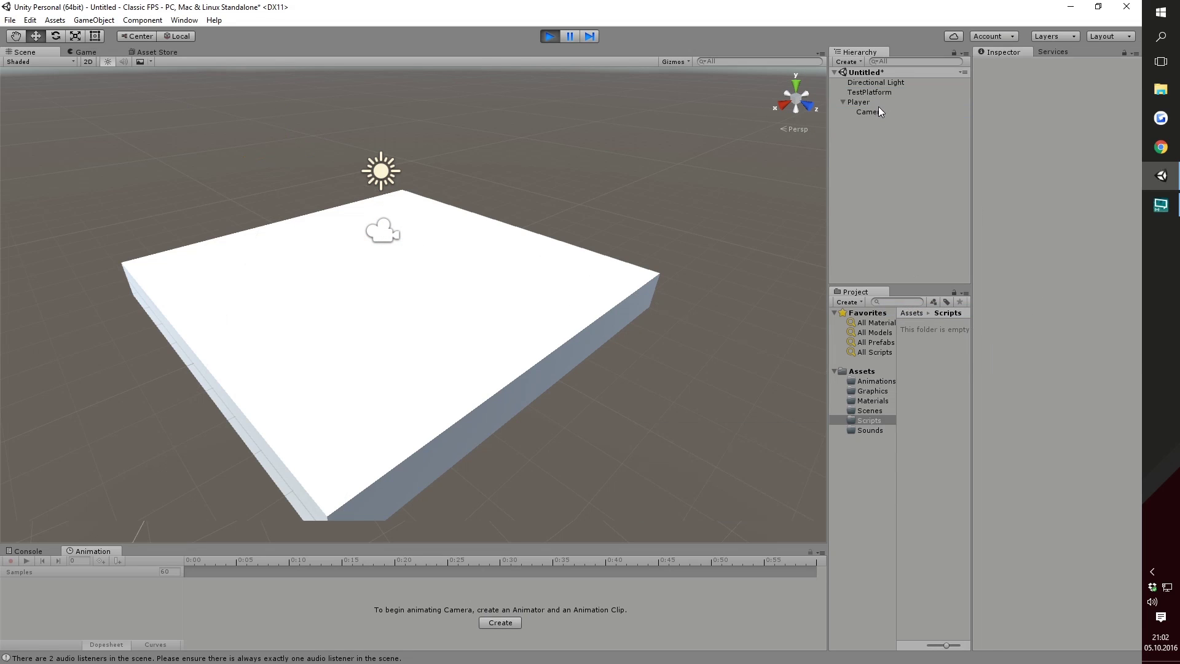
# Tag the Player's child Camera as MainCamera.
pyautogui.click(871, 112)
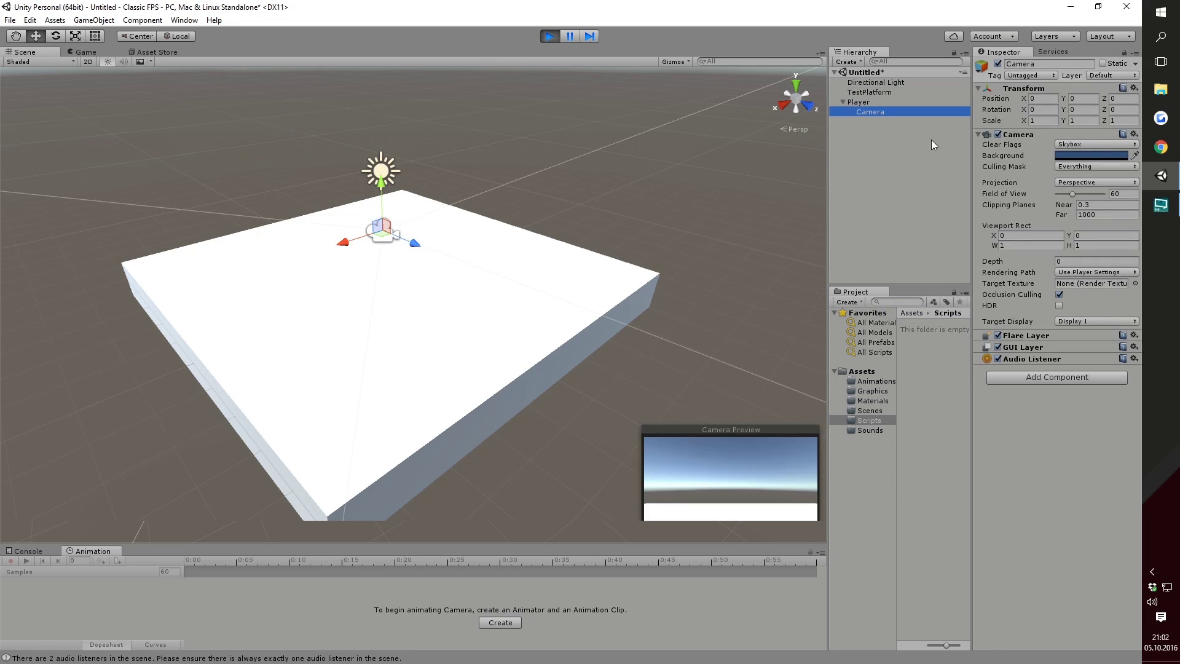
pyautogui.click(1021, 78)
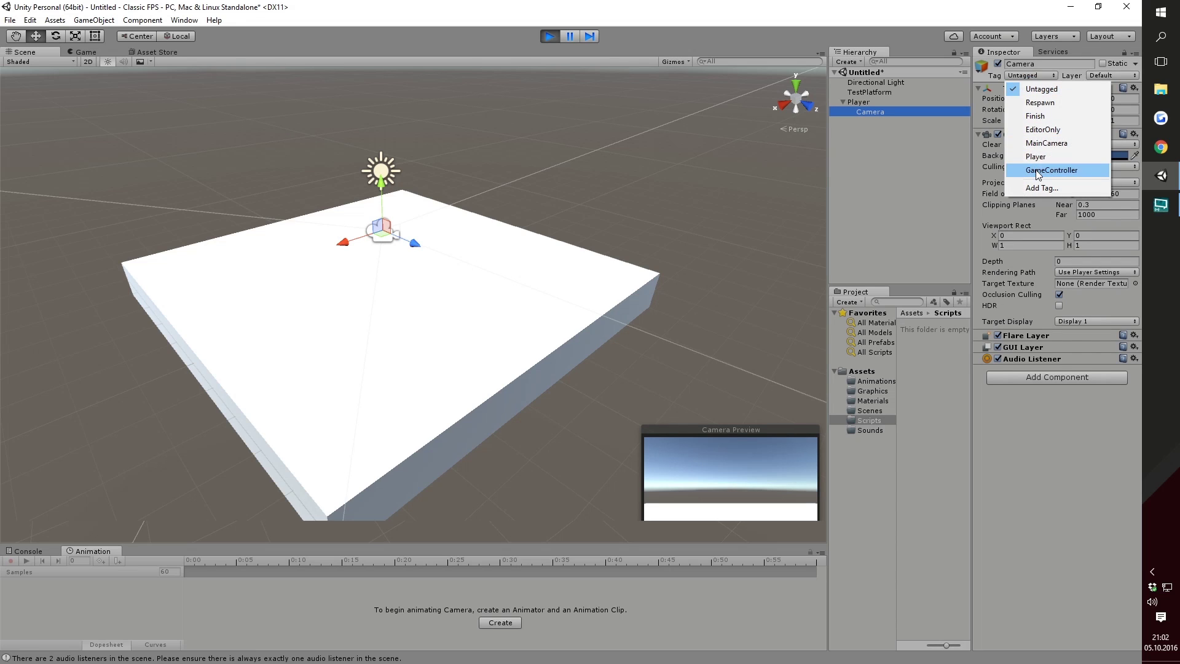
pyautogui.click(1047, 144)
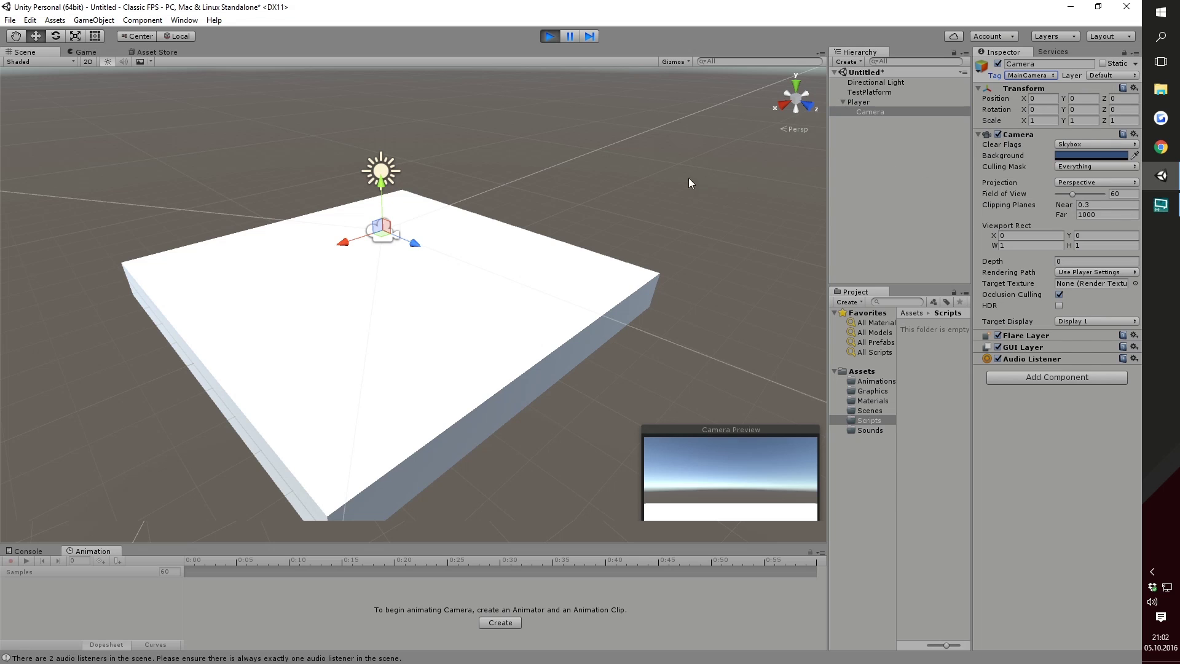
pyautogui.moveTo(572, 213)
pyautogui.keyDown('alt'); pyautogui.mouseDown()
pyautogui.moveTo(732, 198)
pyautogui.moveTo(489, 236)
pyautogui.mouseUp(); pyautogui.keyUp('alt')
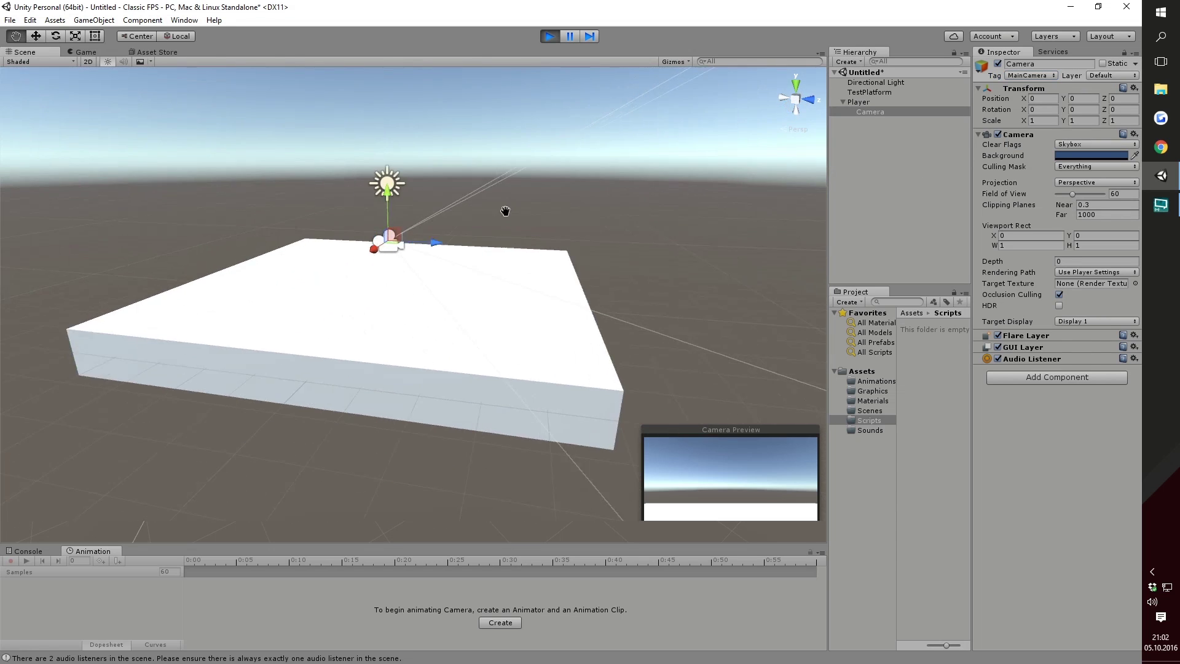
pyautogui.moveTo(489, 236); pyautogui.dragTo(578, 187, button='middle')
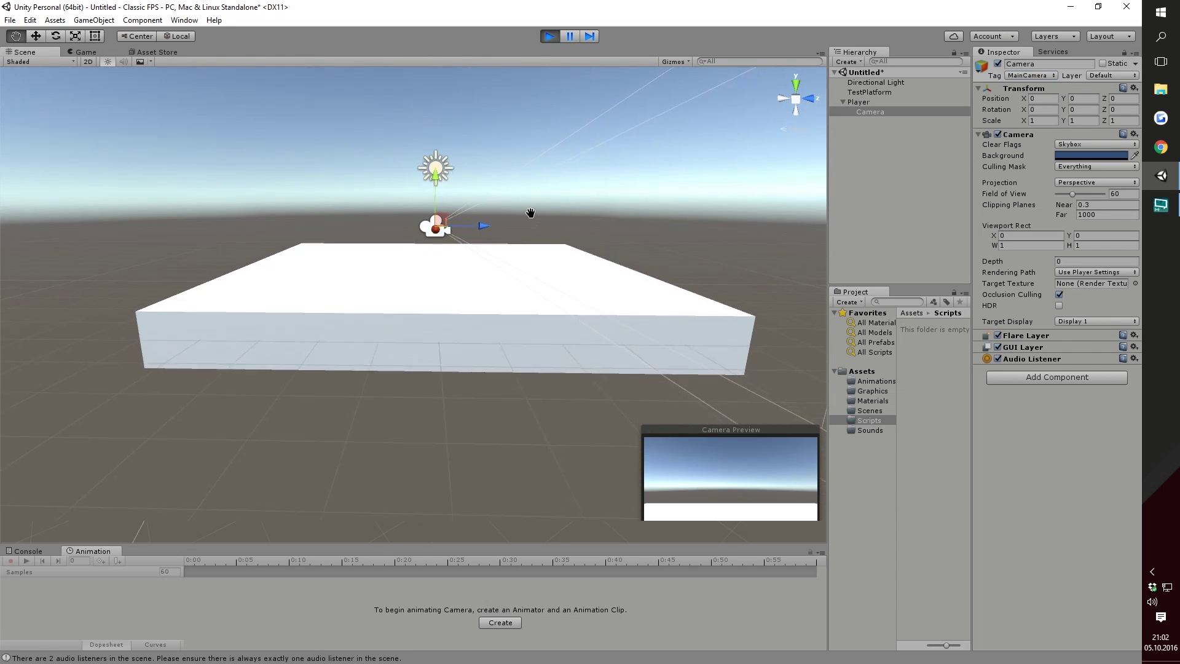
pyautogui.click(860, 104)
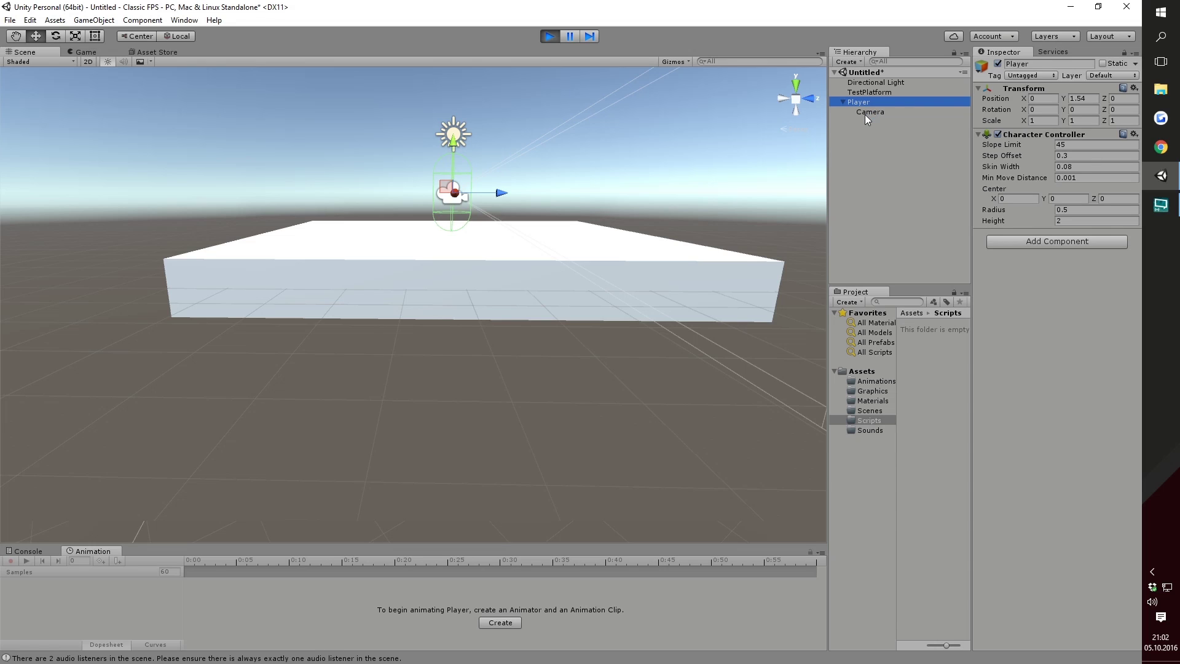
# Set the child Camera's Position Y to 0.8.
pyautogui.click(865, 113)
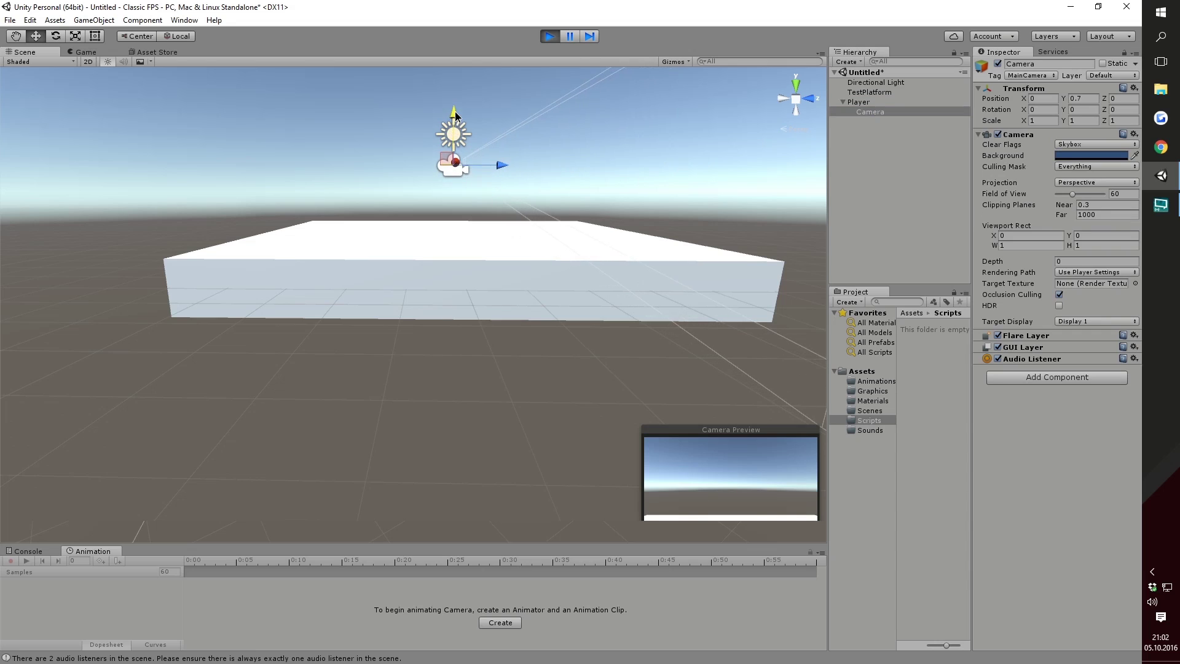
pyautogui.click(1091, 99)
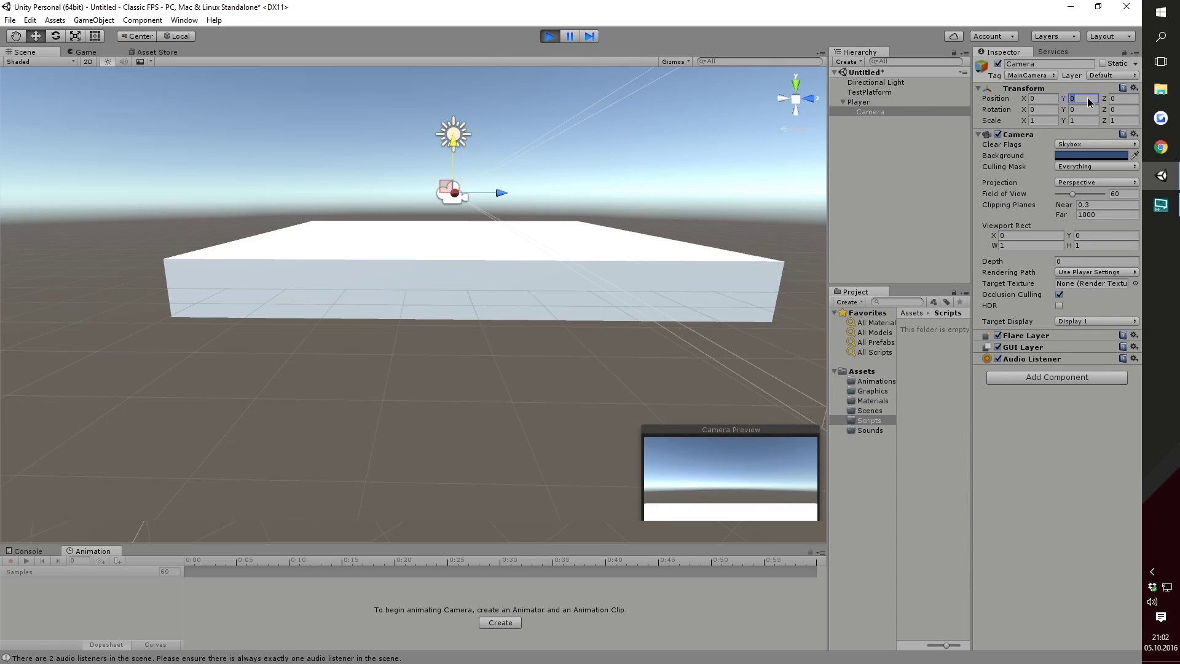
pyautogui.write('.8')
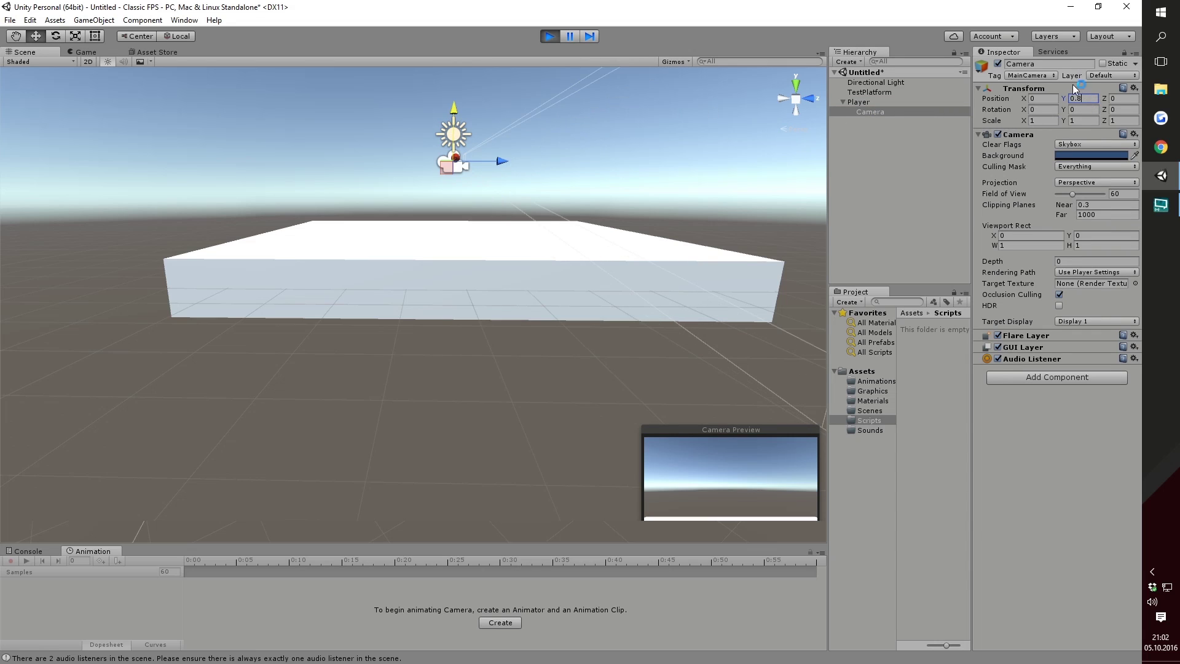
pyautogui.click(858, 102)
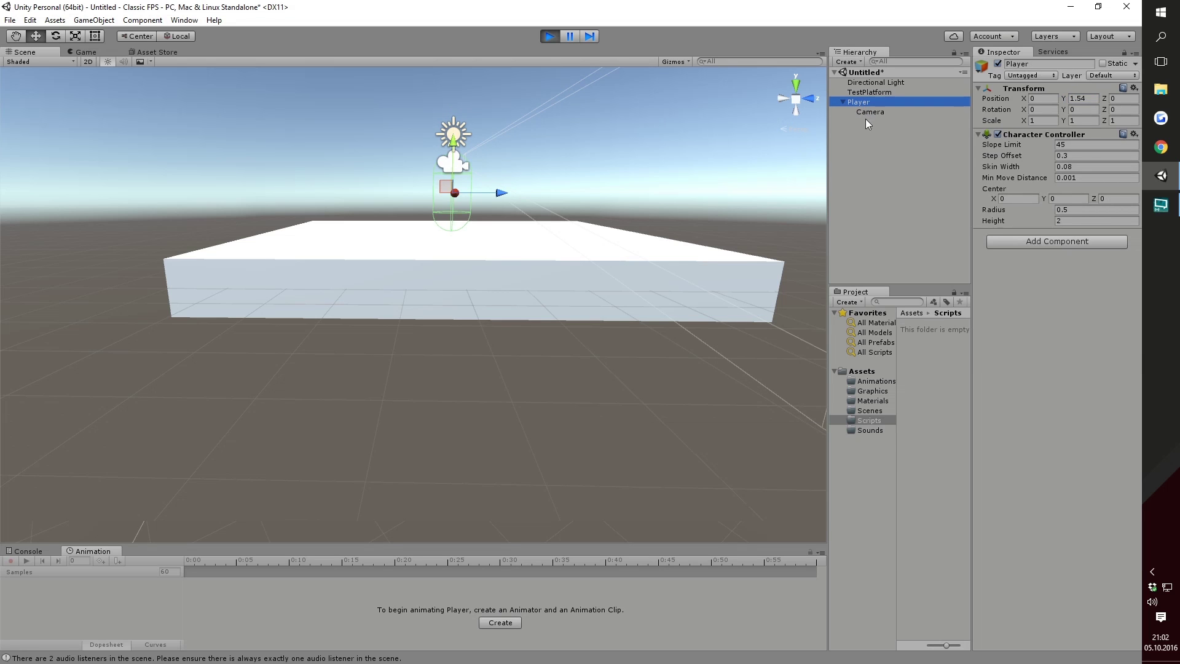
pyautogui.moveTo(614, 176)
pyautogui.keyDown('alt'); pyautogui.mouseDown()
pyautogui.moveTo(336, 244)
pyautogui.moveTo(281, 278)
pyautogui.mouseUp(); pyautogui.keyUp('alt')
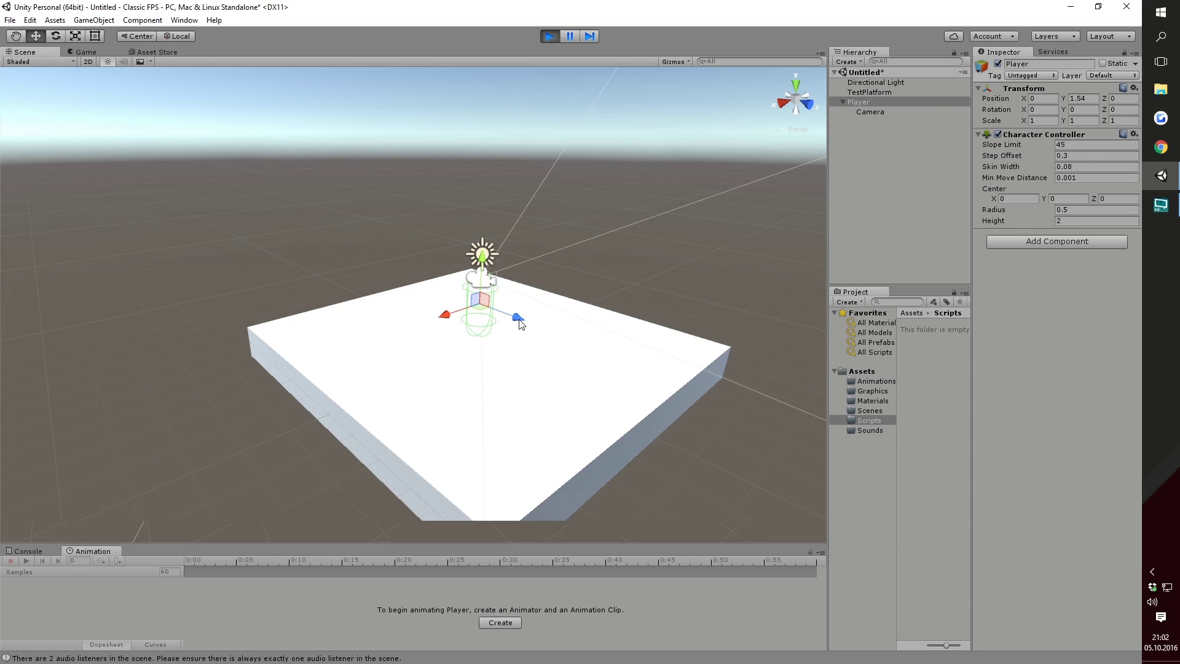
# Switch the selection back and forth between Player and its Camera.
pyautogui.click(877, 112)
pyautogui.click(879, 102)
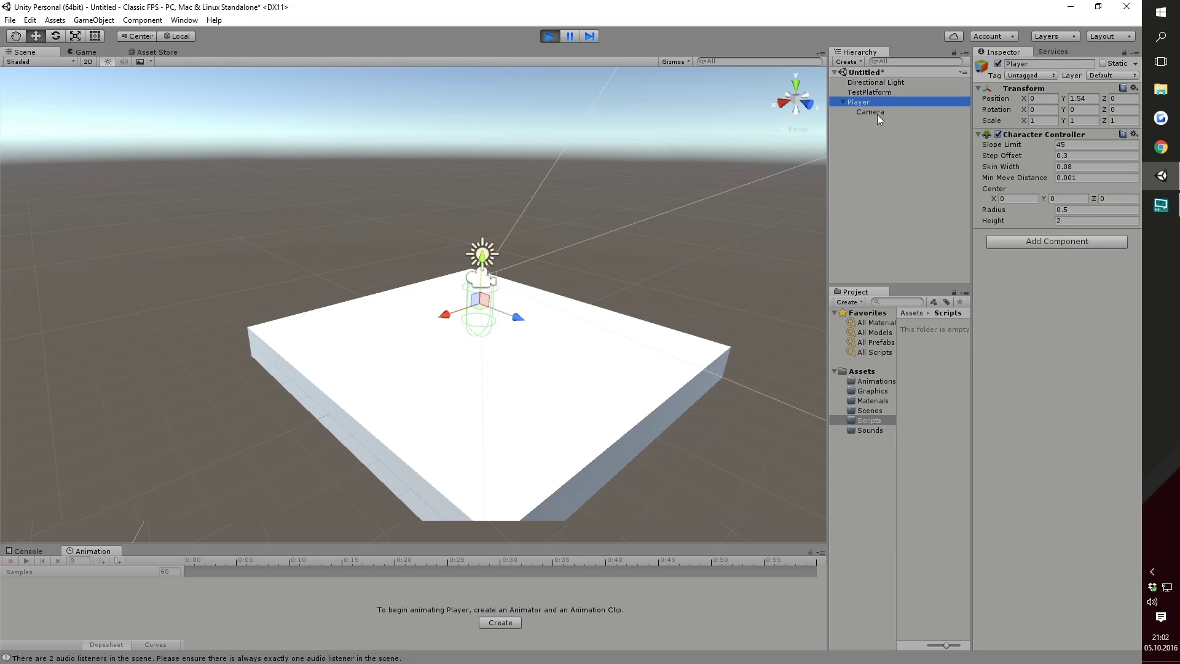
pyautogui.click(877, 112)
pyautogui.click(877, 104)
pyautogui.click(877, 114)
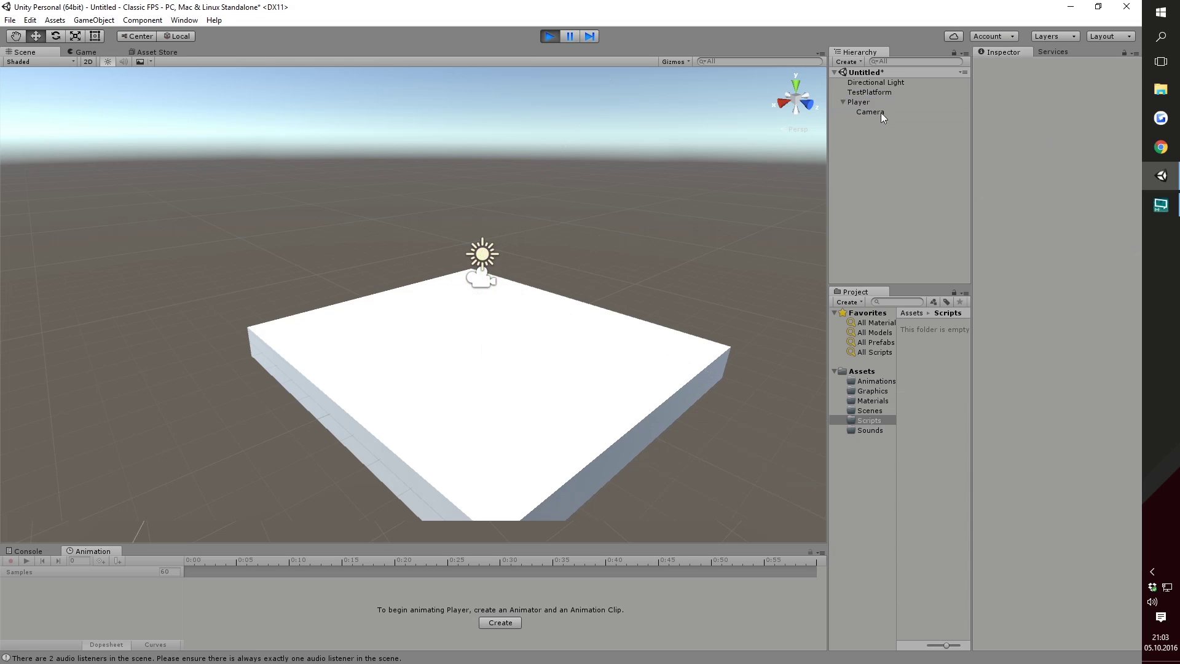
pyautogui.click(882, 102)
pyautogui.click(886, 112)
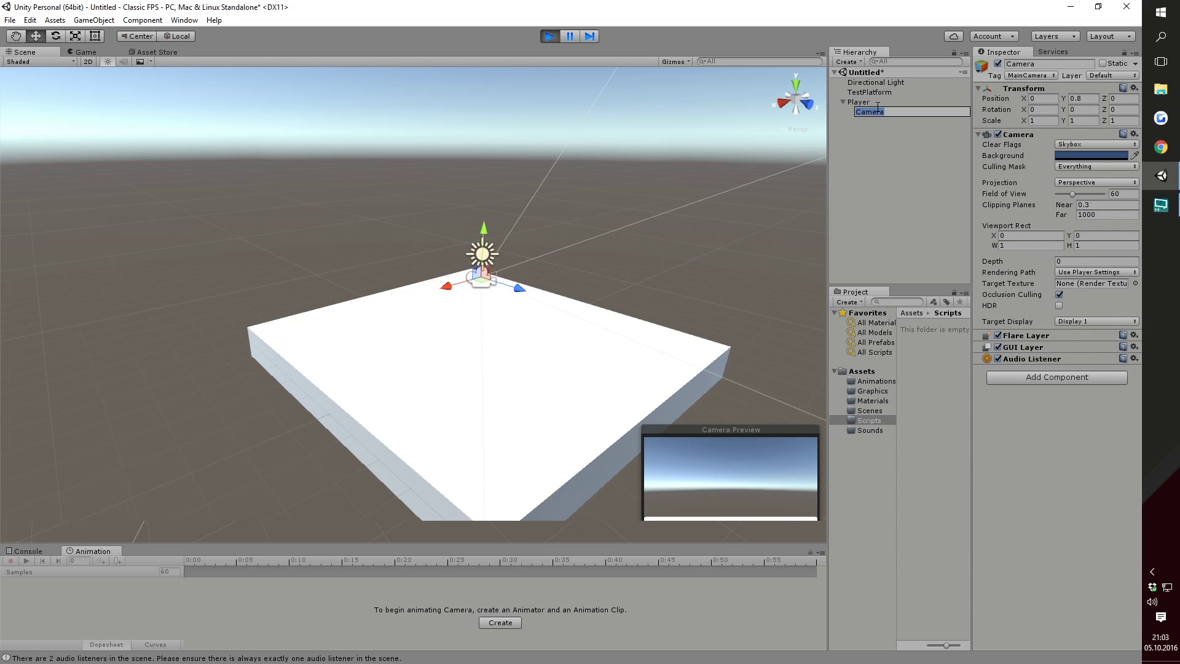
pyautogui.click(880, 102)
# Test the camera view in play mode, then exit play mode.
pyautogui.click(549, 37)
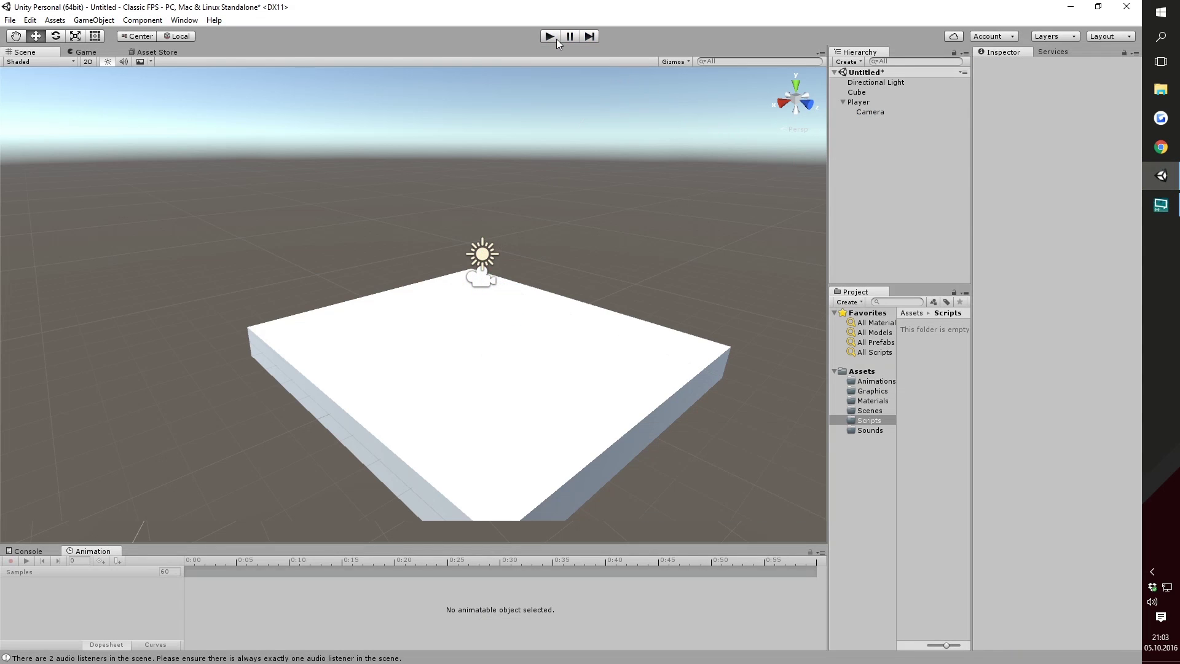
pyautogui.click(913, 110)
pyautogui.click(904, 102)
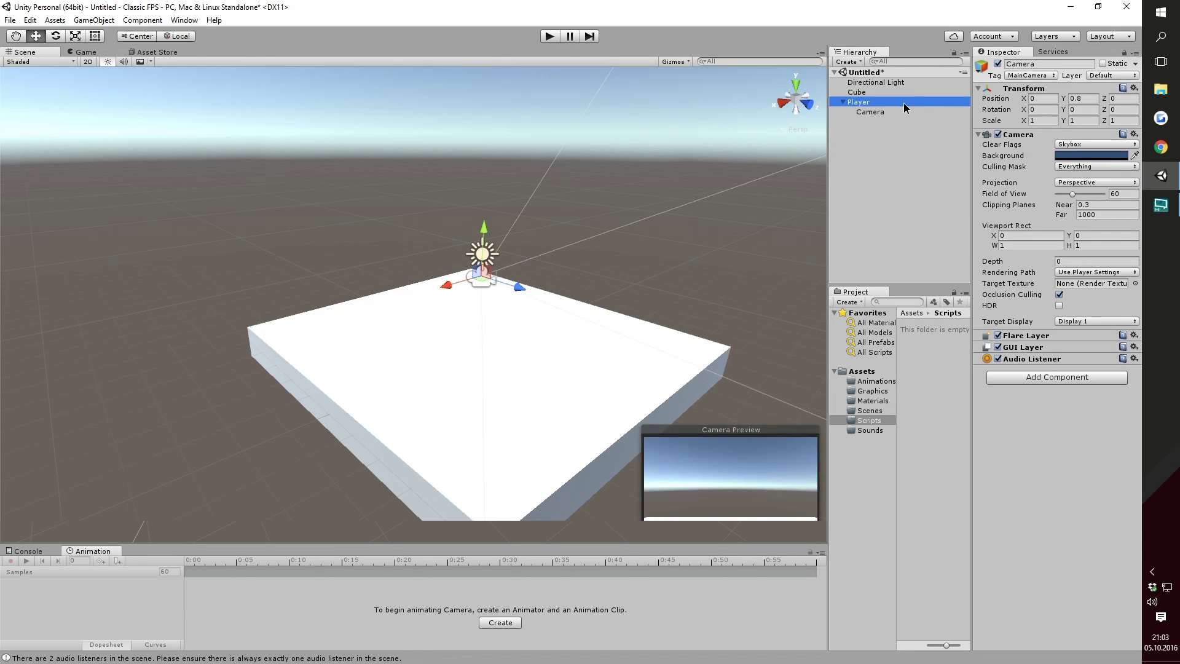
pyautogui.click(904, 109)
pyautogui.click(550, 37)
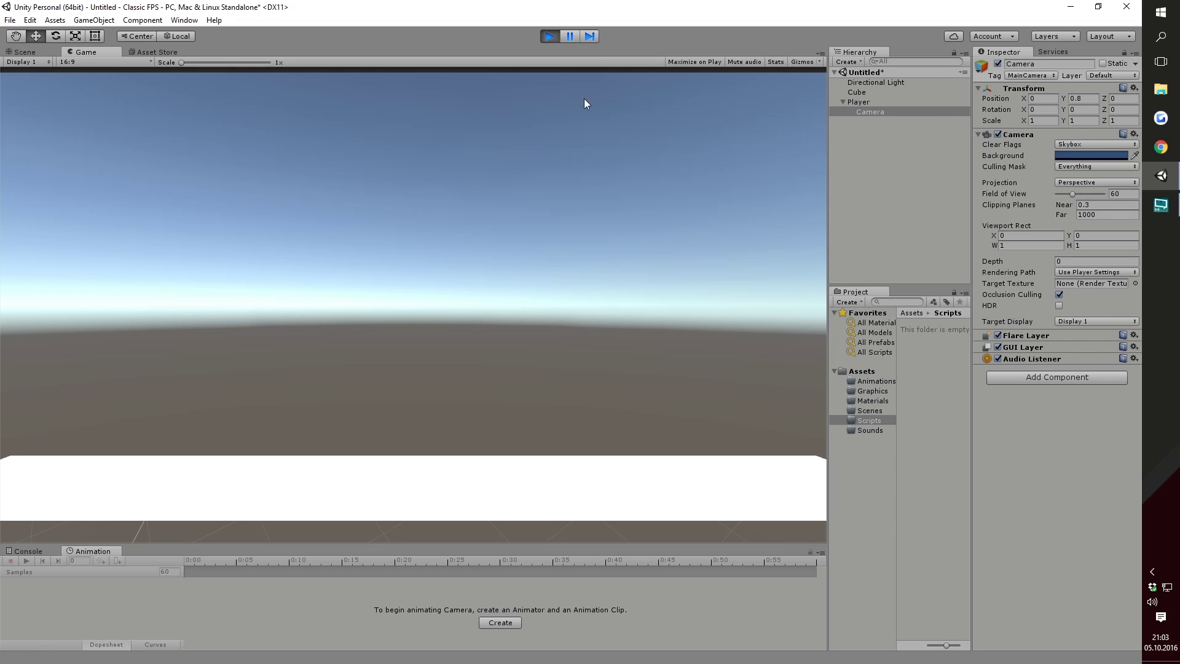
pyautogui.click(549, 37)
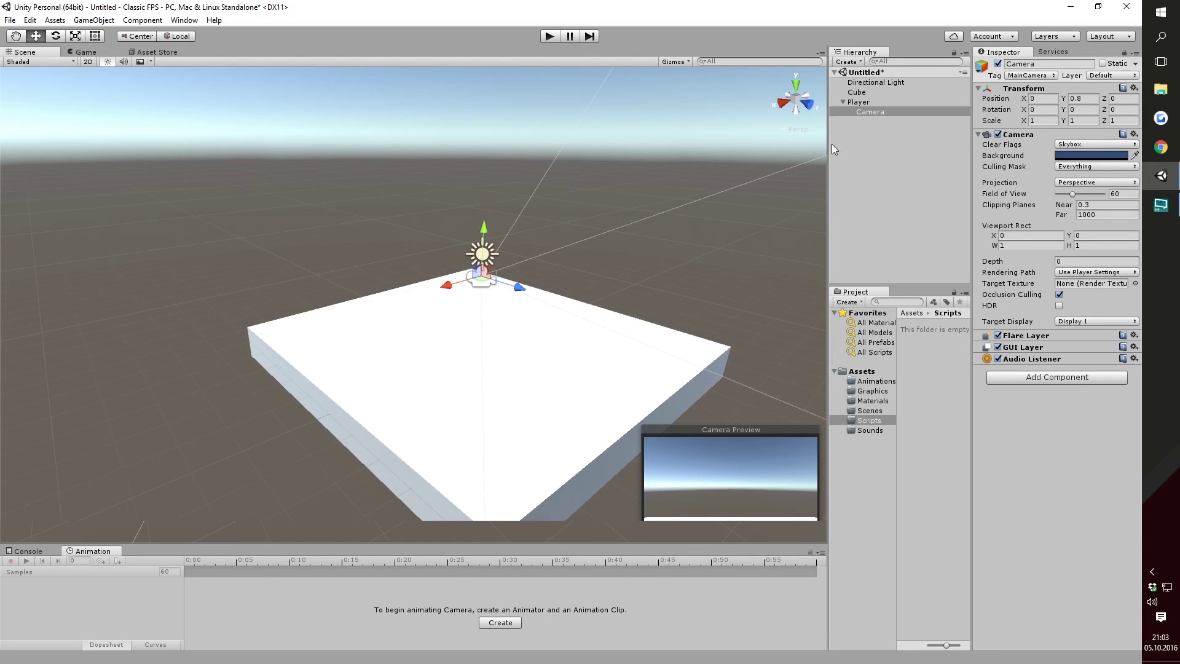
# Create a C# script named PlayerMovement in the Scripts folder.
pyautogui.rightClick(925, 347)
pyautogui.moveTo(945, 358)
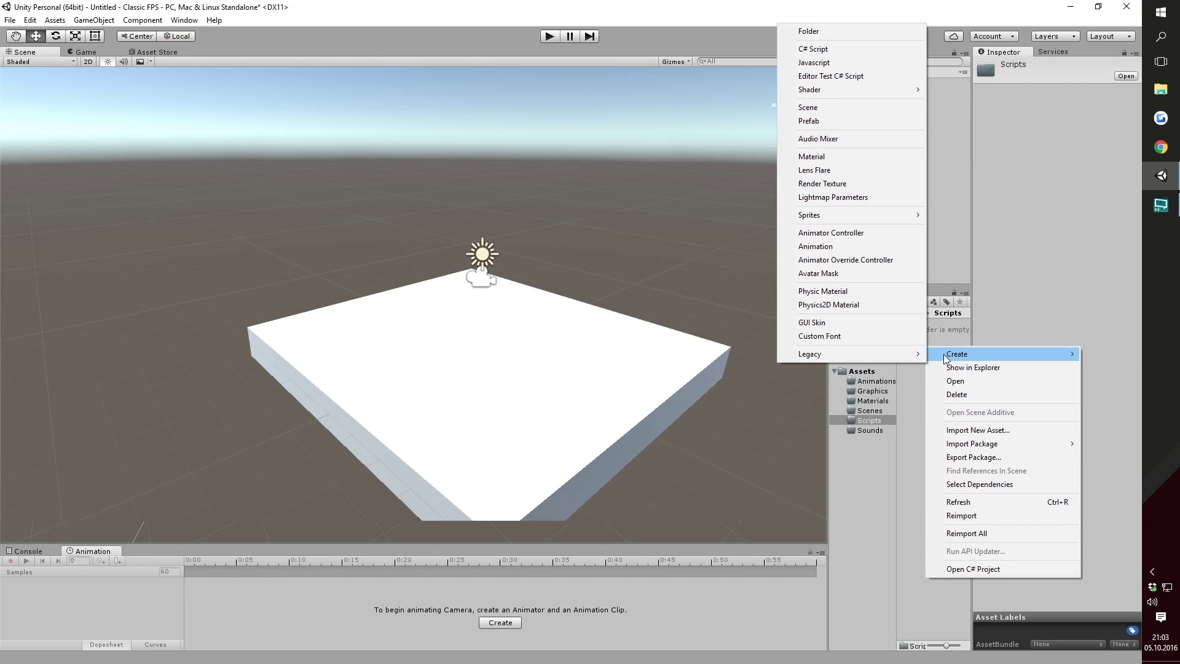
pyautogui.click(858, 50)
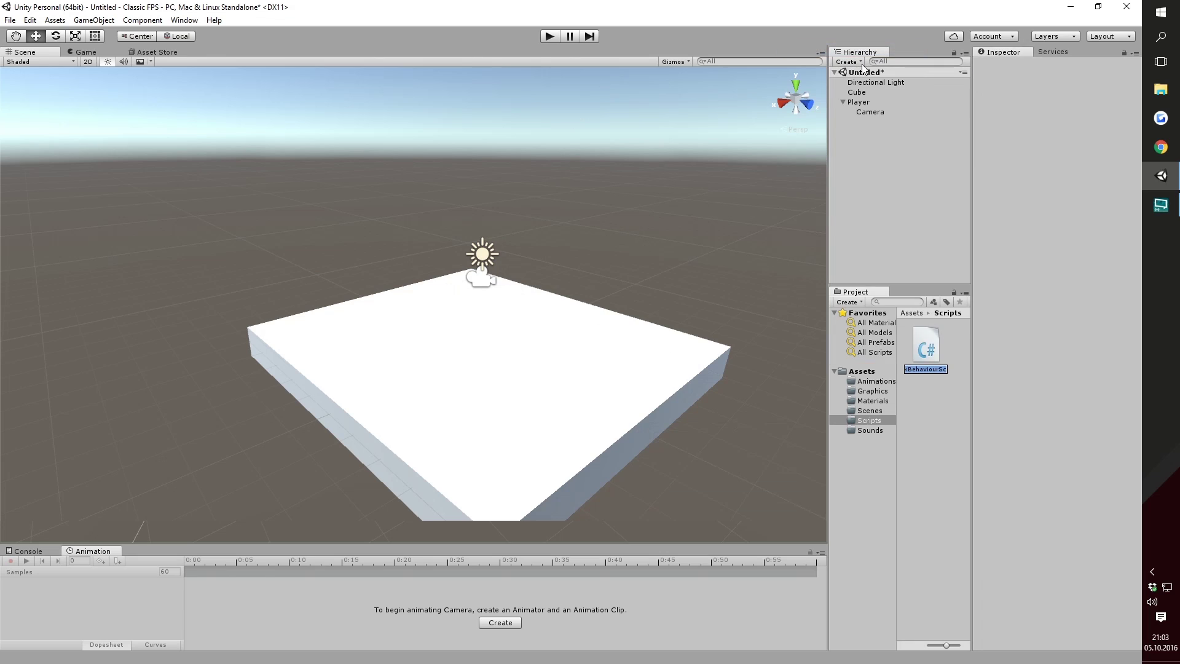
pyautogui.write('PlayerMove')
pyautogui.write('ment')
pyautogui.press('Return')
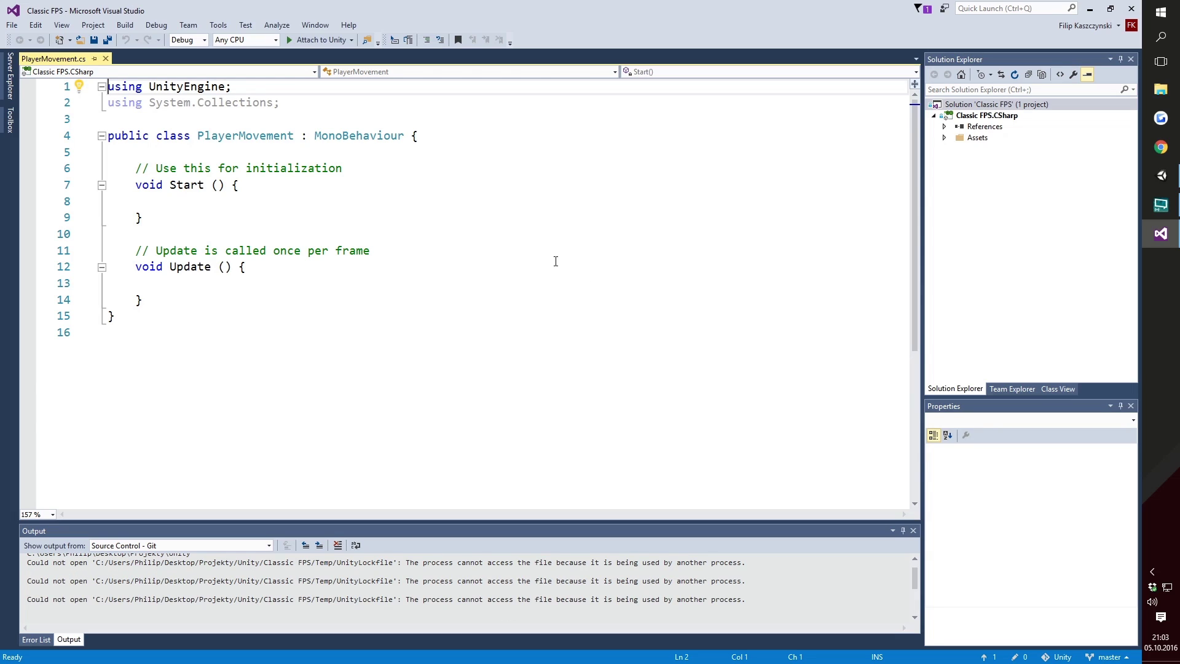
# Delete the Start and Update methods and insert a blank line above the class.
pyautogui.moveTo(142, 299); pyautogui.dragTo(117, 161)
pyautogui.press('Delete')
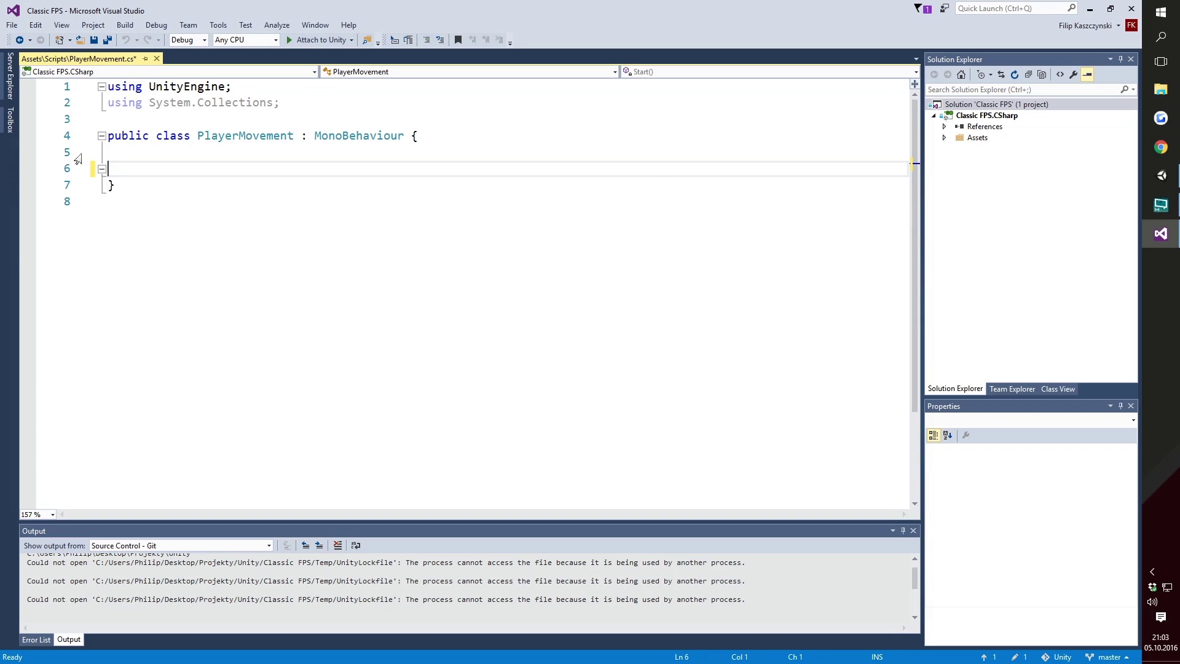
pyautogui.click(200, 122)
pyautogui.press('Return')
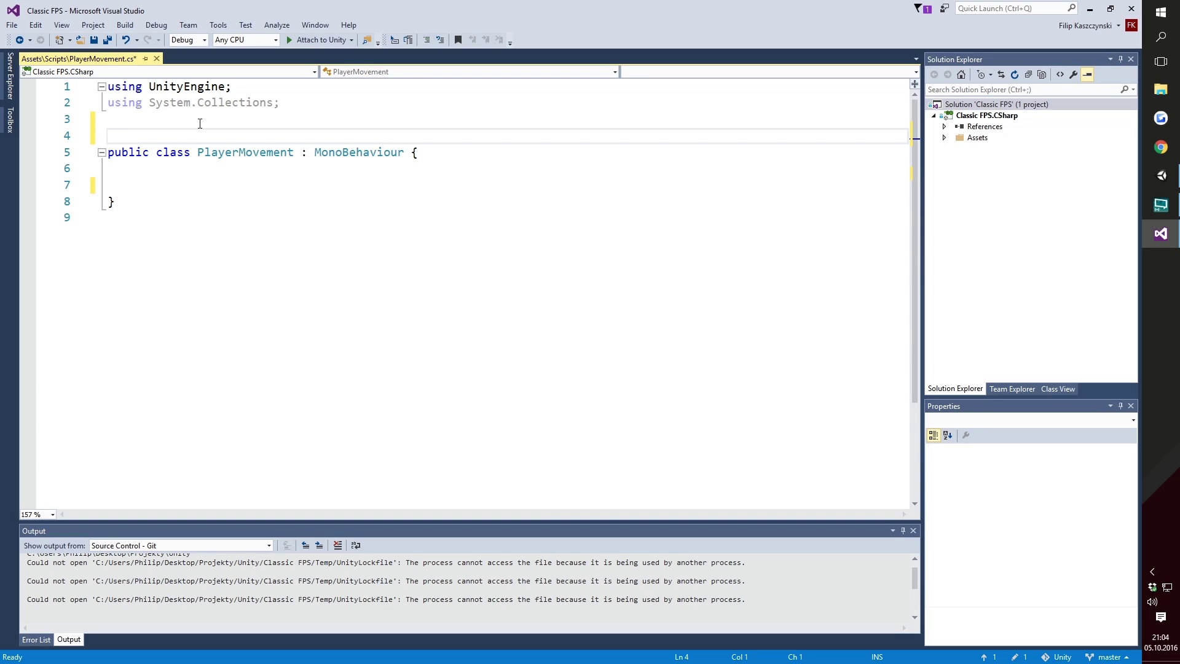
# Add [RequireComponent(typeof(CharacterController))] above the PlayerMovement class declaration.
pyautogui.write('[Re')
pyautogui.press('Tab')
pyautogui.write('(typ')
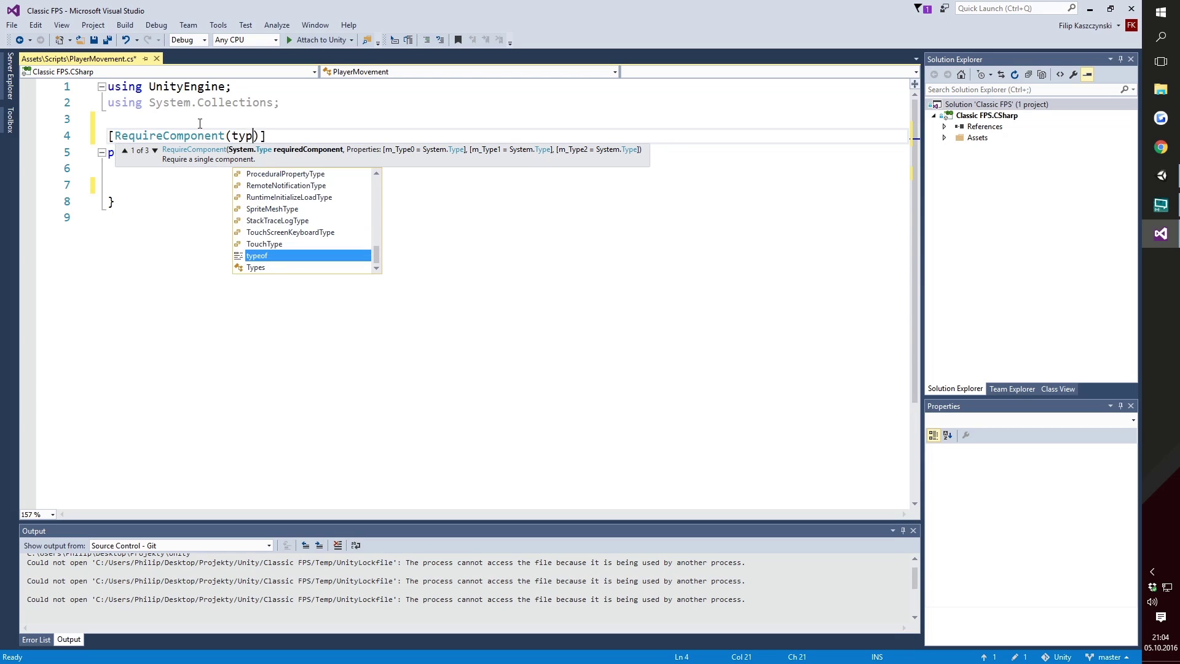
pyautogui.write('e')
pyautogui.press('Tab')
pyautogui.write('(')
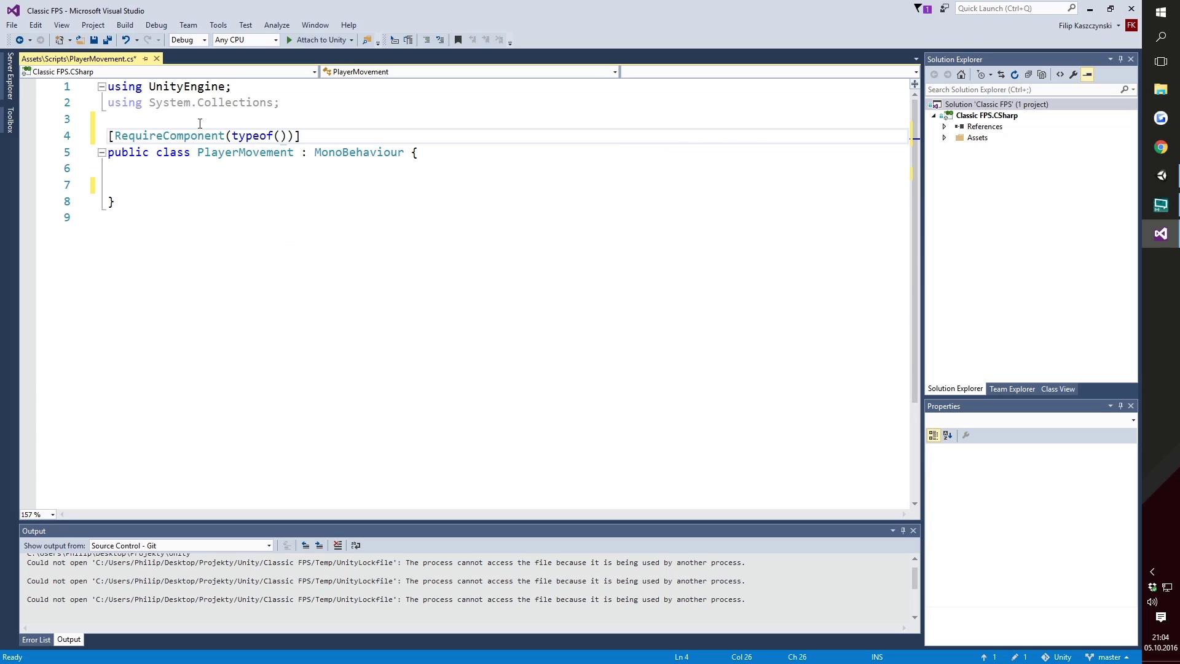
pyautogui.write('Ch')
pyautogui.press('Tab')
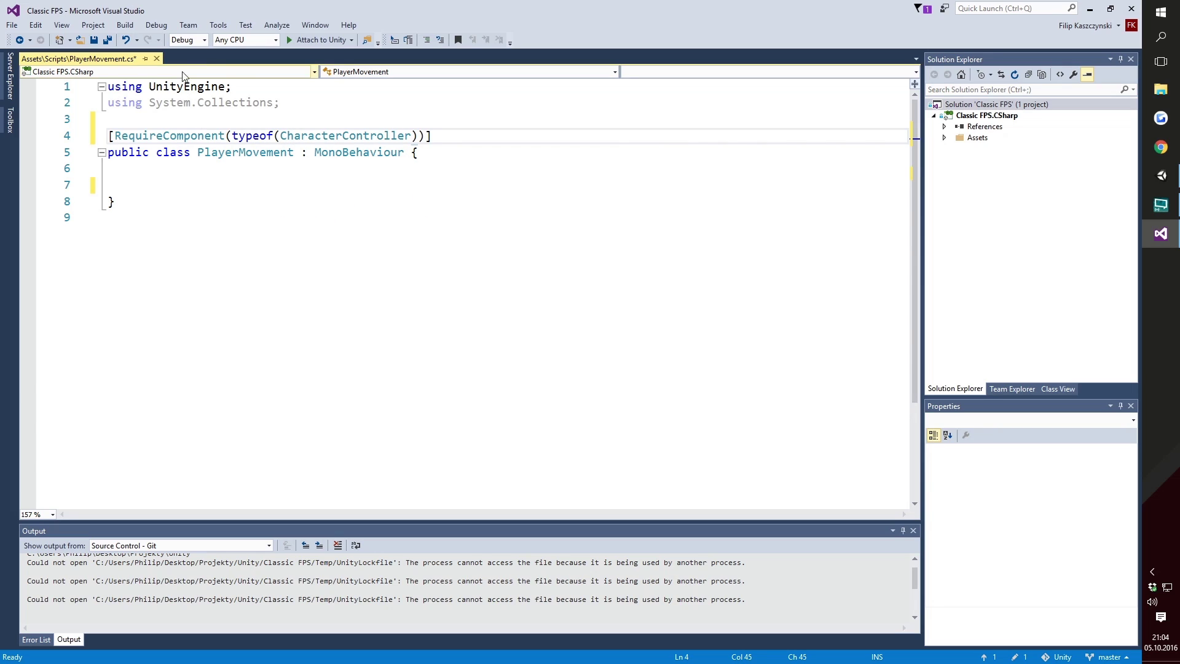
pyautogui.click(384, 171)
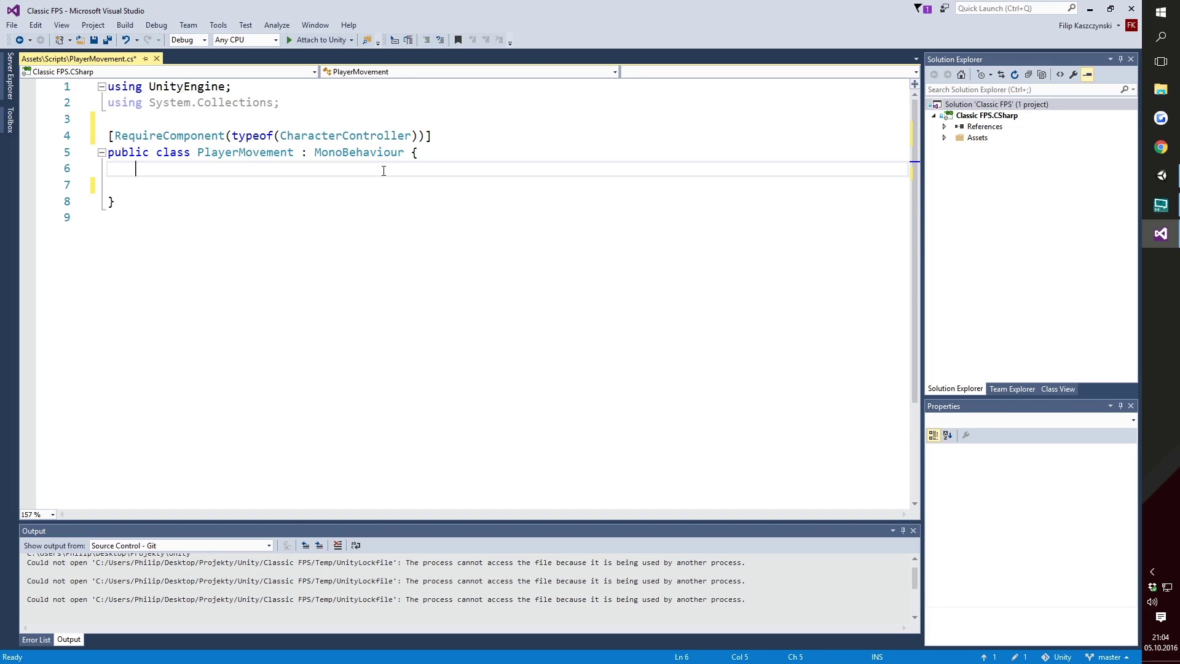
pyautogui.press('Return')
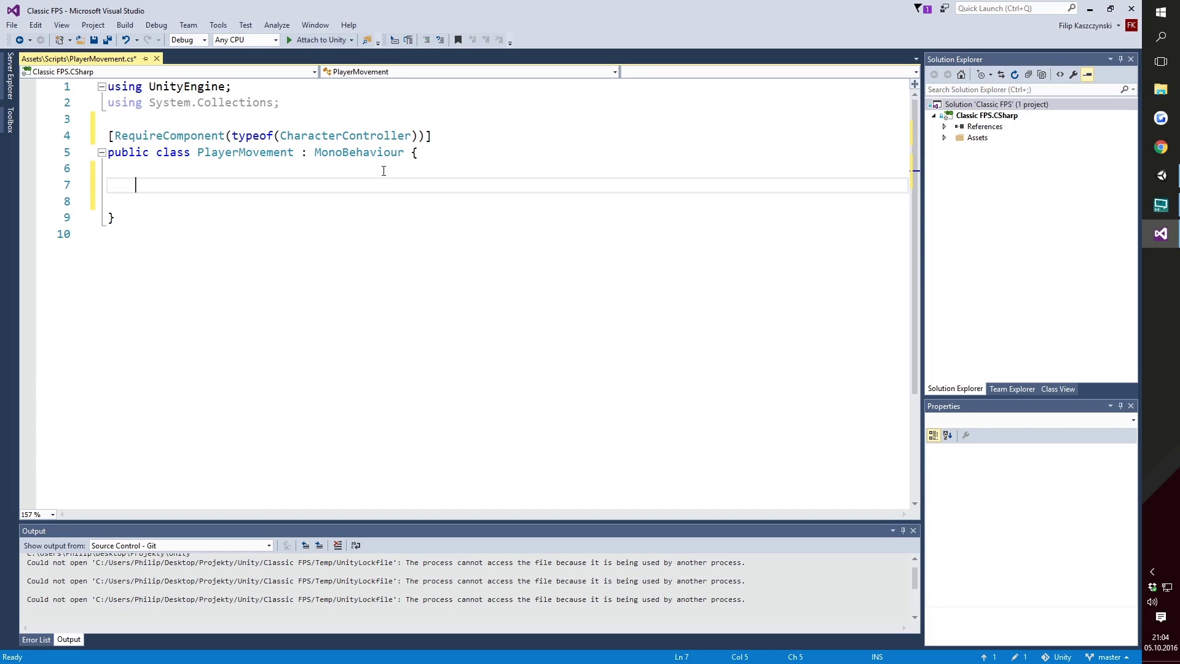
# Declare public floats playerWalkingSpeed = 5f, playerRunningSpeed = 15f and jumpStrength = 20f.
pyautogui.write('pu')
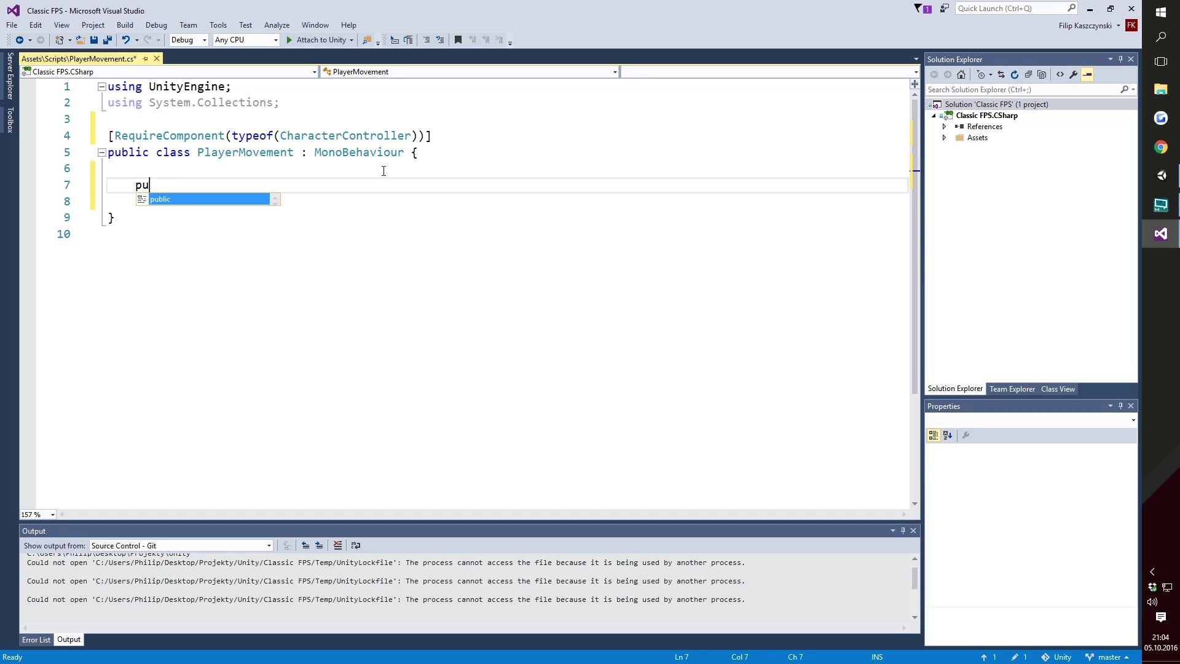
pyautogui.write('blic float ')
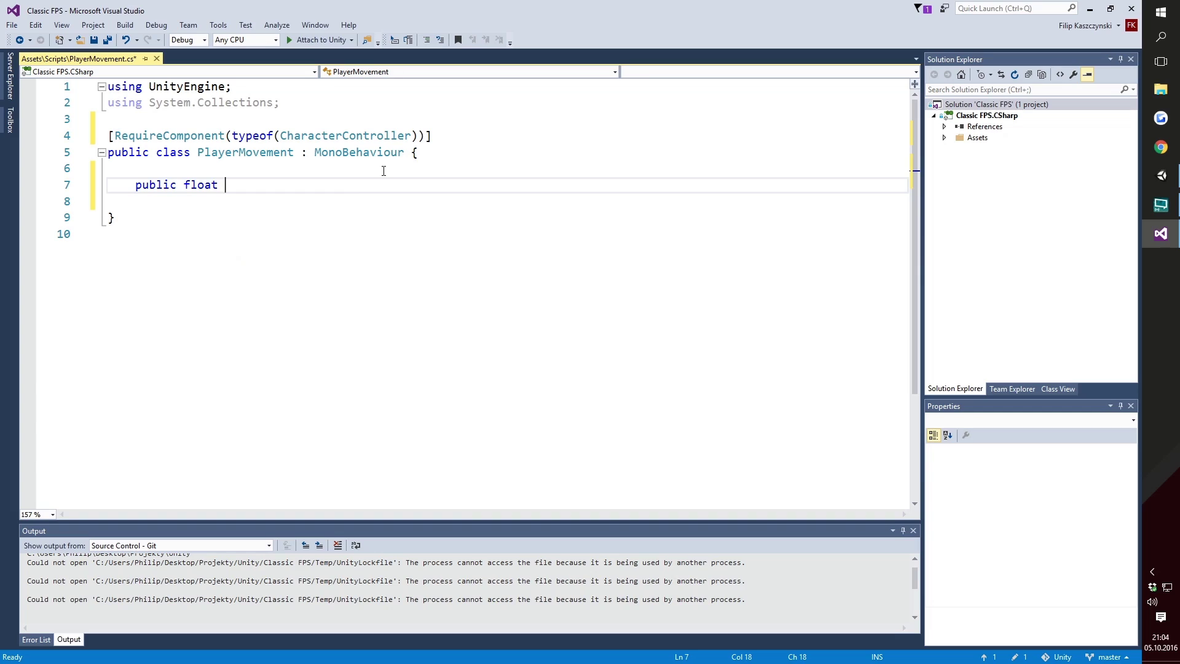
pyautogui.write('playerWalki')
pyautogui.write('ngSpeed = ')
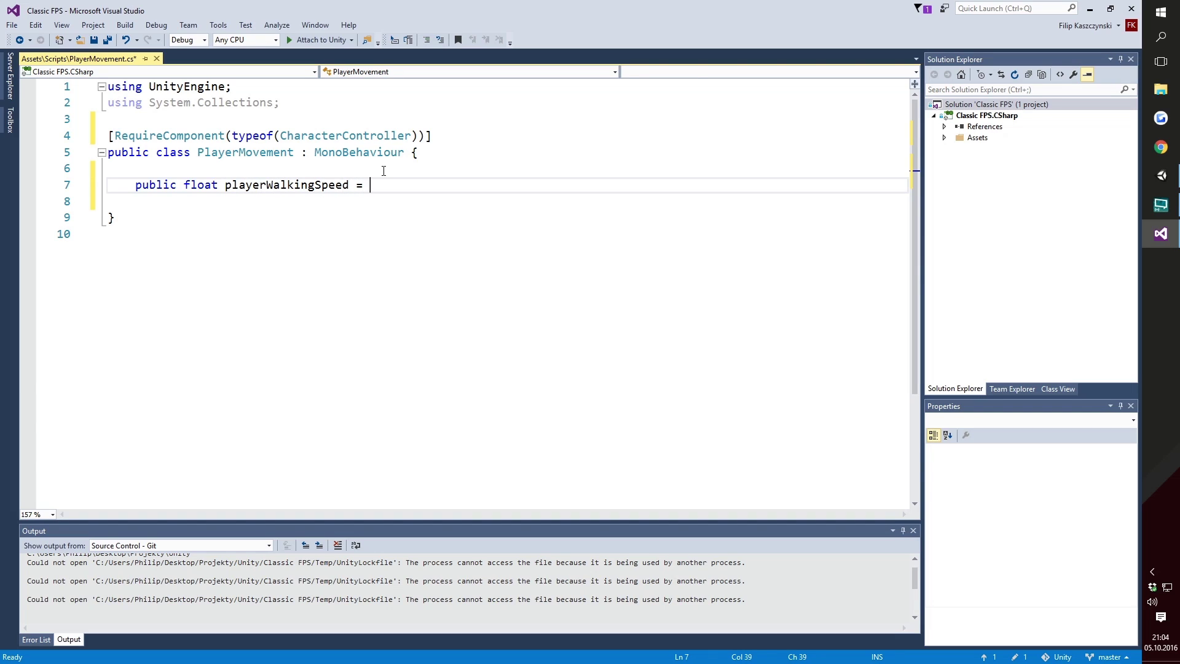
pyautogui.write('5f')
pyautogui.write(';')
pyautogui.press('Return')
pyautogui.write('public')
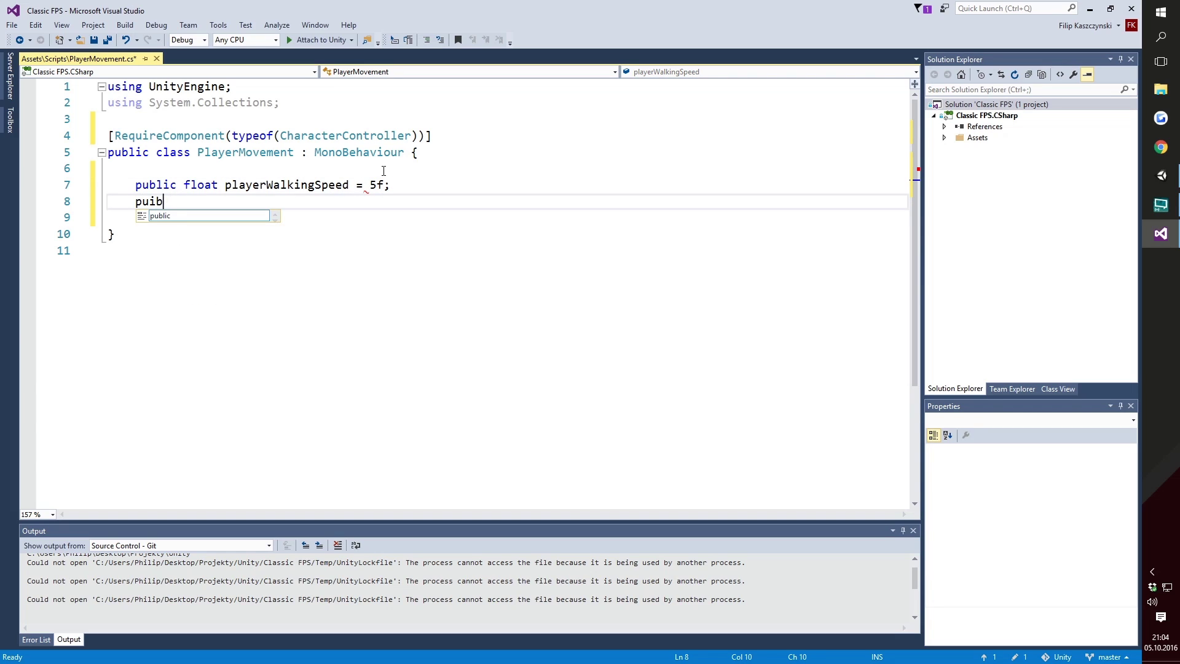
pyautogui.write(' float ')
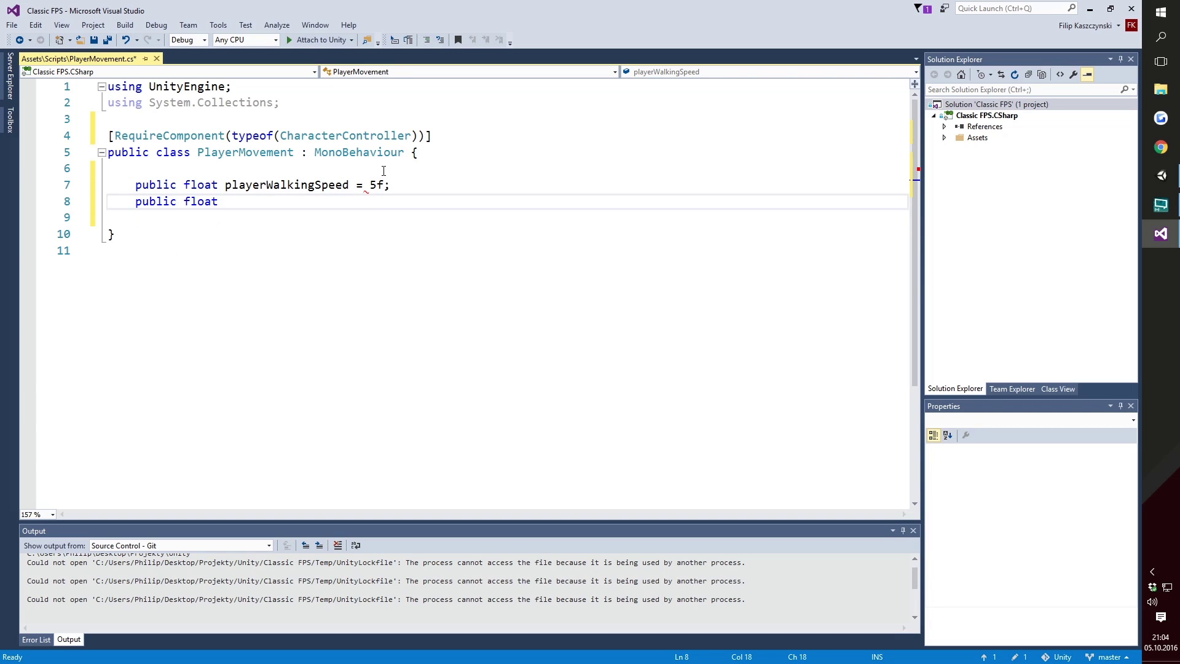
pyautogui.write('player')
pyautogui.write('Runni')
pyautogui.press('BackSpace')
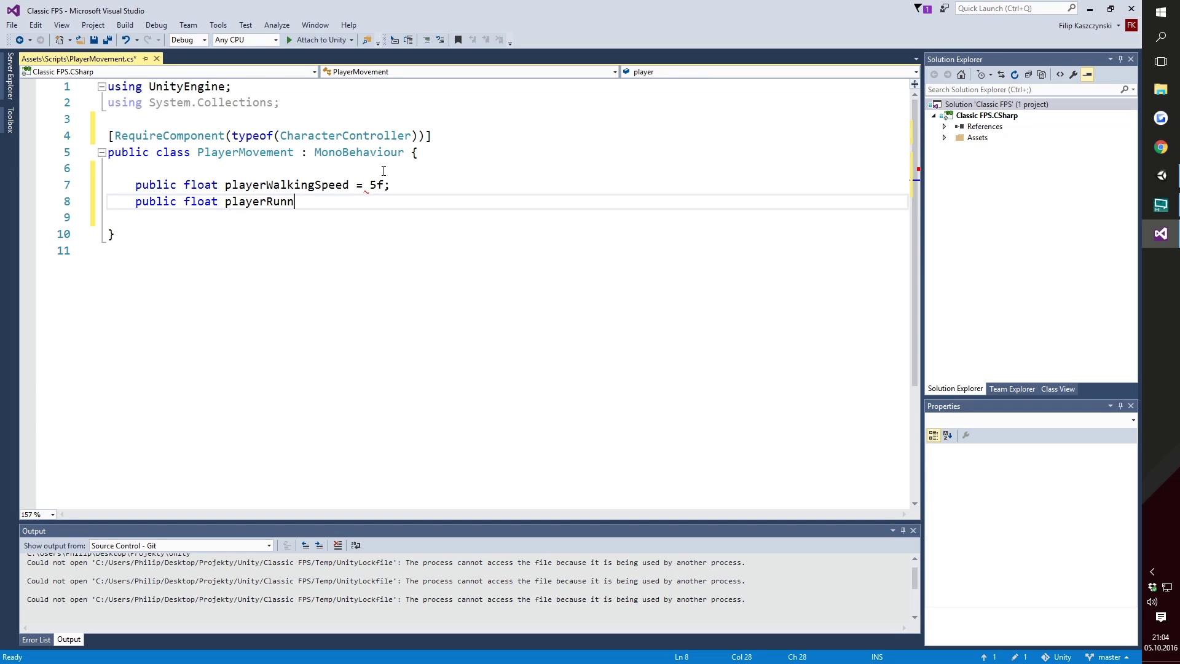
pyautogui.write('ingSpeed = ')
pyautogui.write('15f')
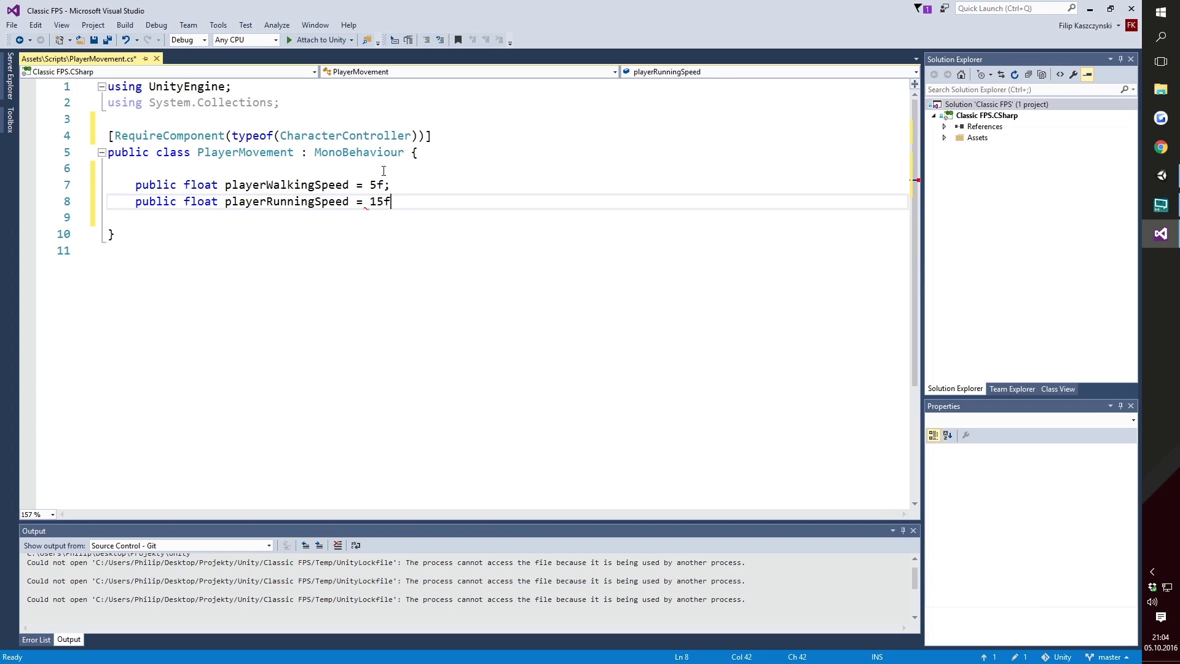
pyautogui.write(';')
pyautogui.press('Return')
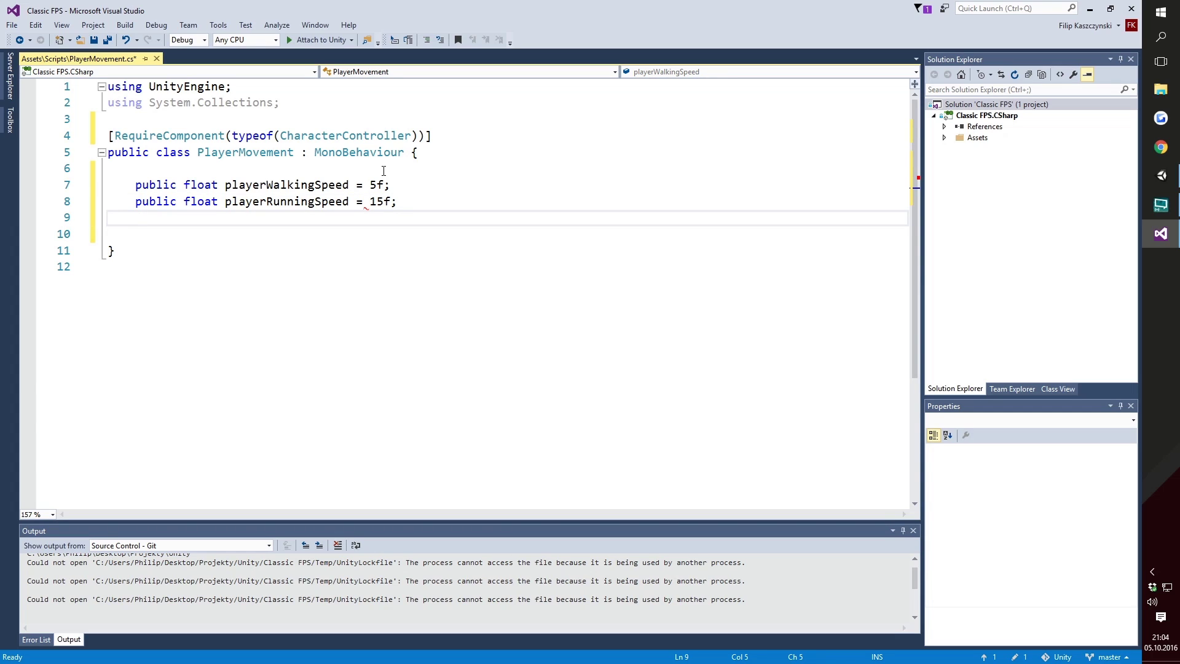
pyautogui.write('p')
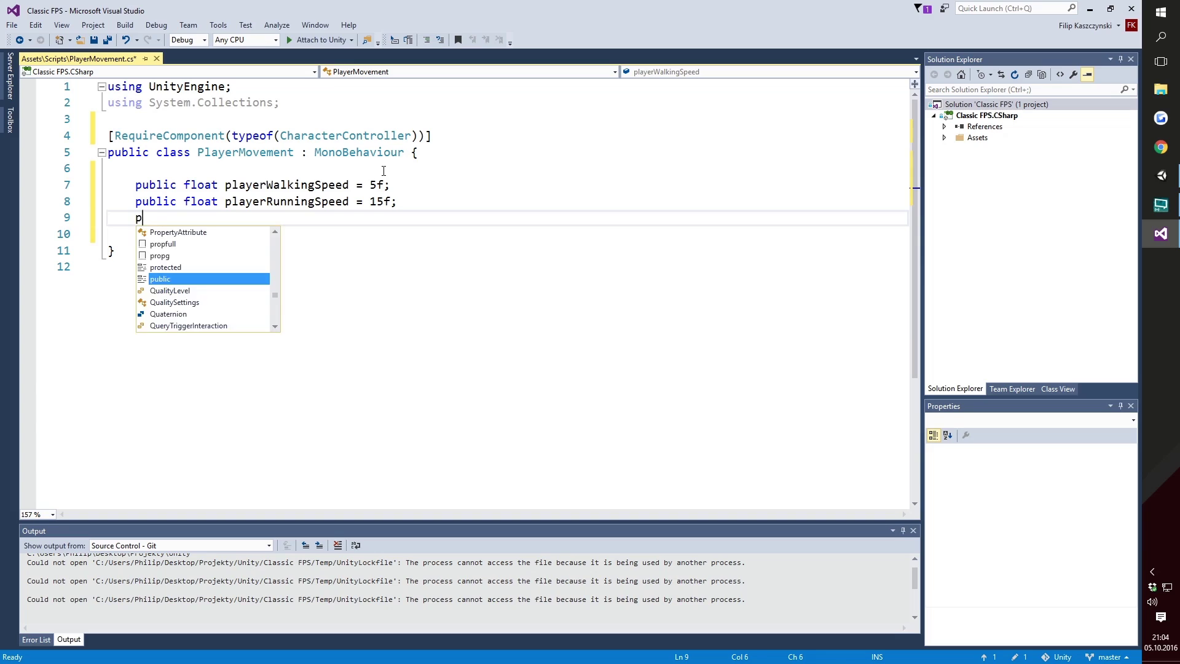
pyautogui.write('ublic float ')
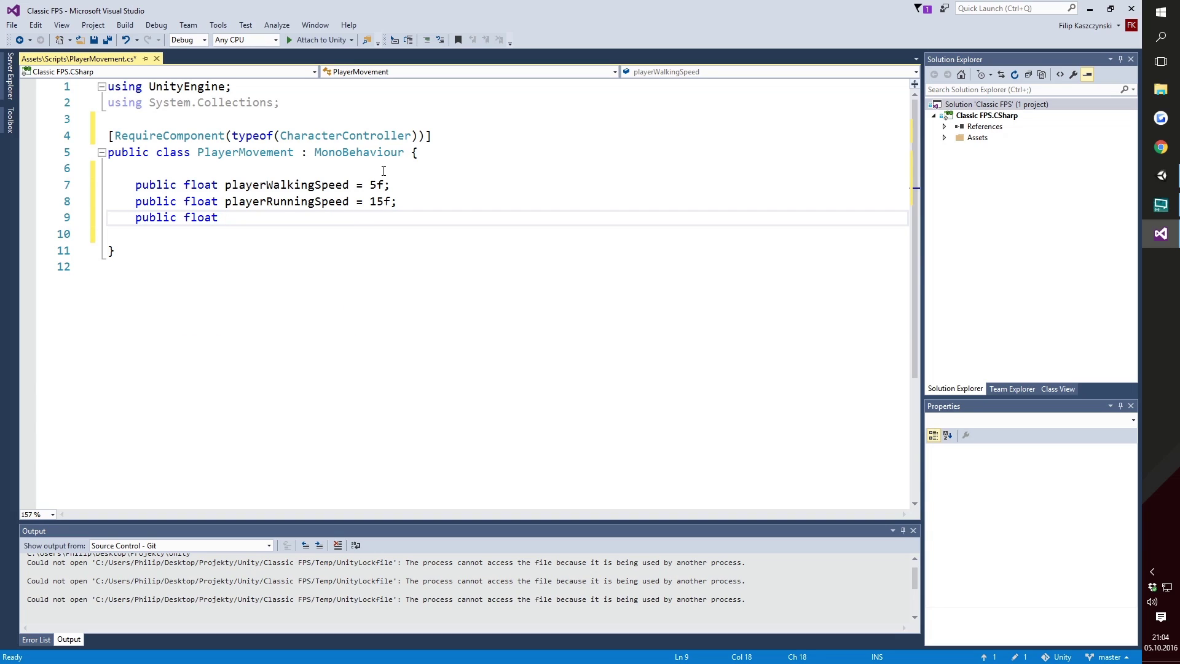
pyautogui.write('j')
pyautogui.write('umpStren')
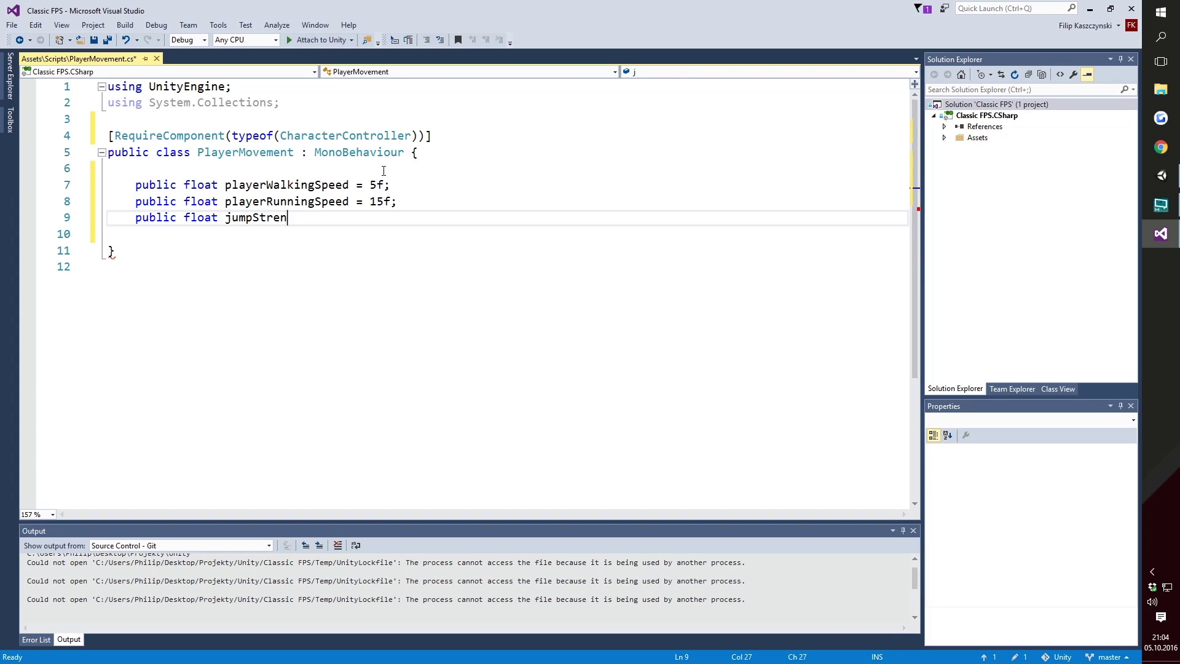
pyautogui.write('gth = ')
pyautogui.write('20f;')
pyautogui.press('Return')
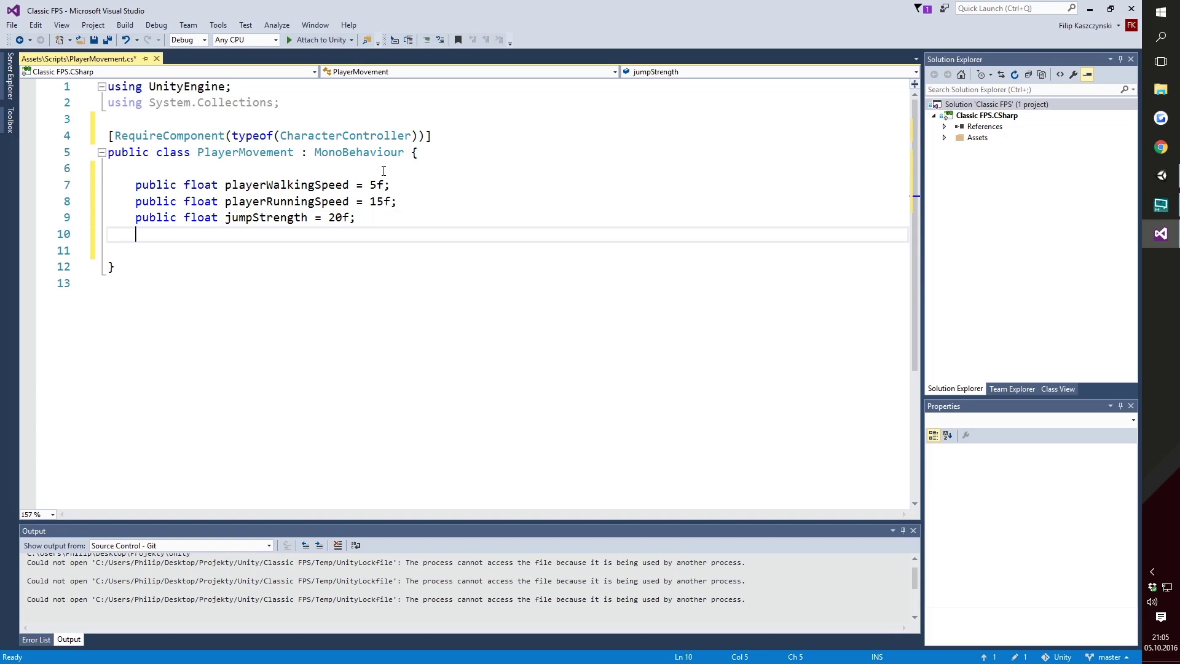
pyautogui.press('Return')
# Declare a CharacterController field named cc.
pyautogui.write('Chara')
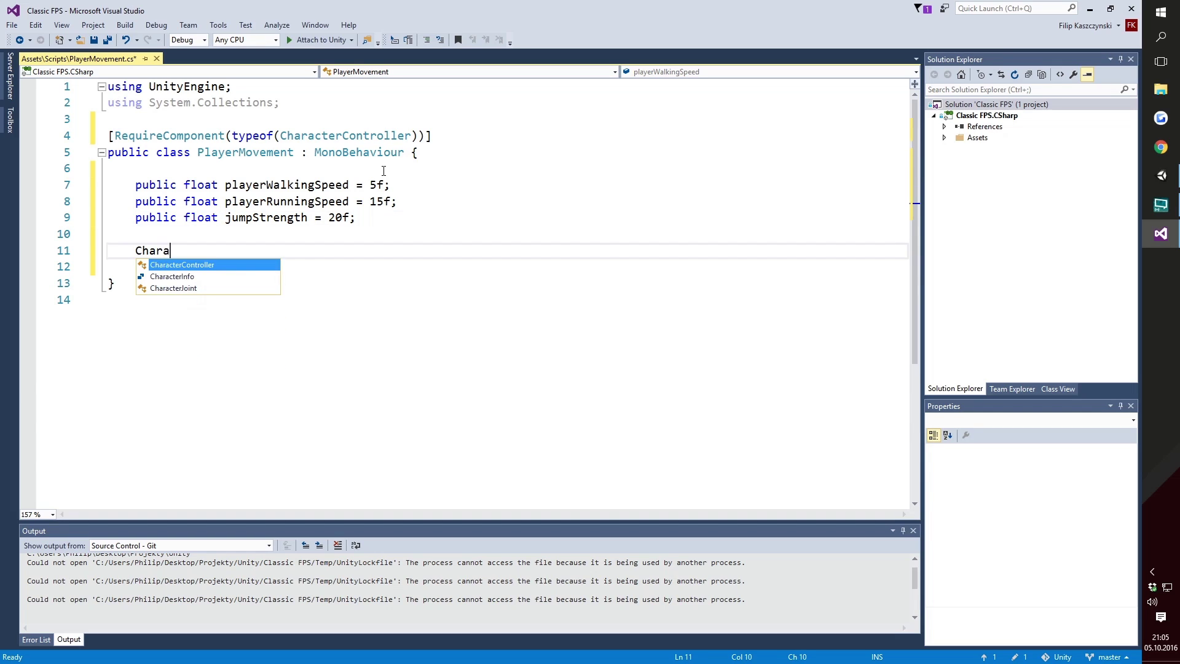
pyautogui.press('Tab')
pyautogui.write('cc;')
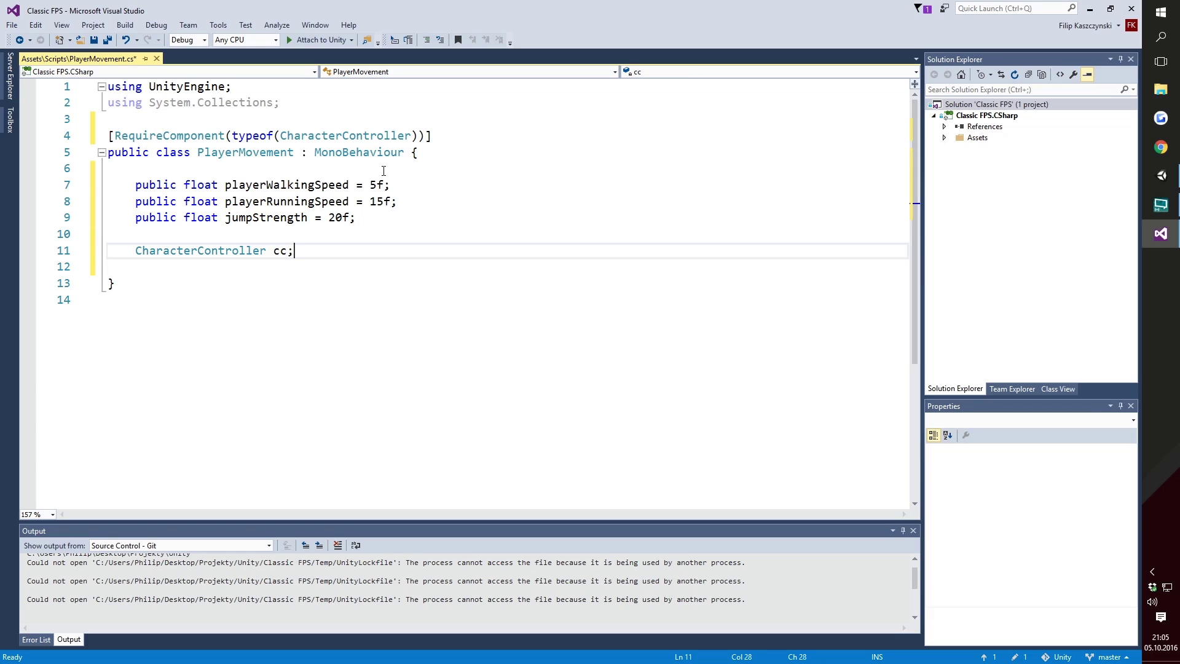
pyautogui.press('Return')
pyautogui.press('Return')
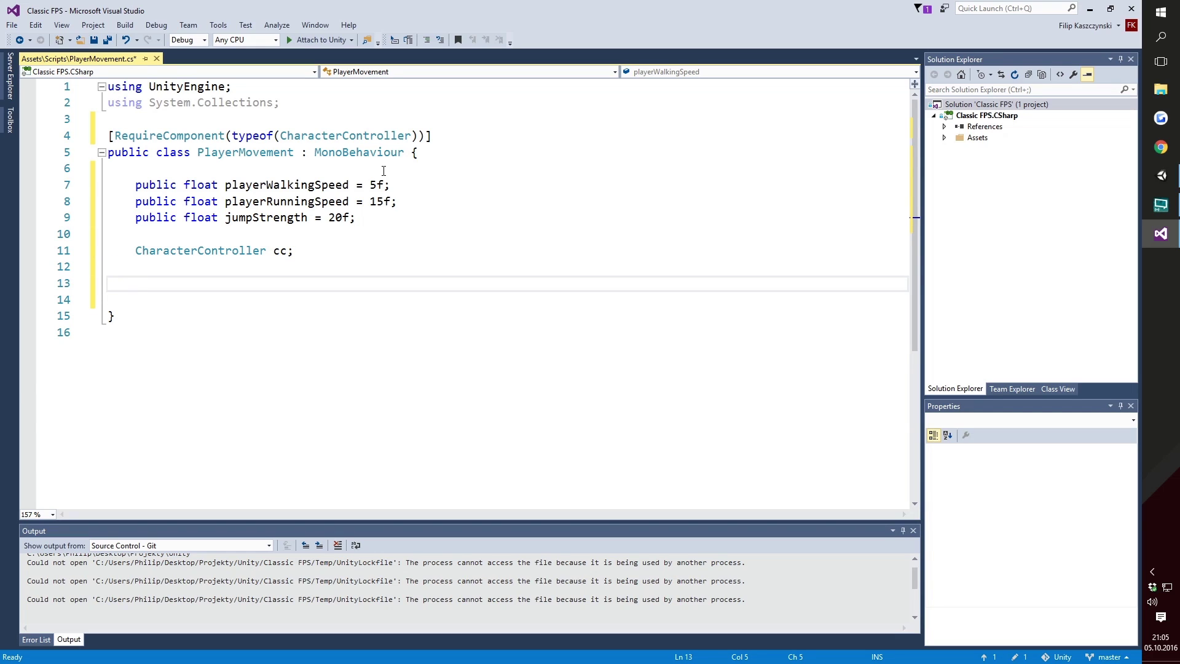
# Add a Start method below the fields and rename it to Awake.
pyautogui.write('void ')
pyautogui.write('Start')
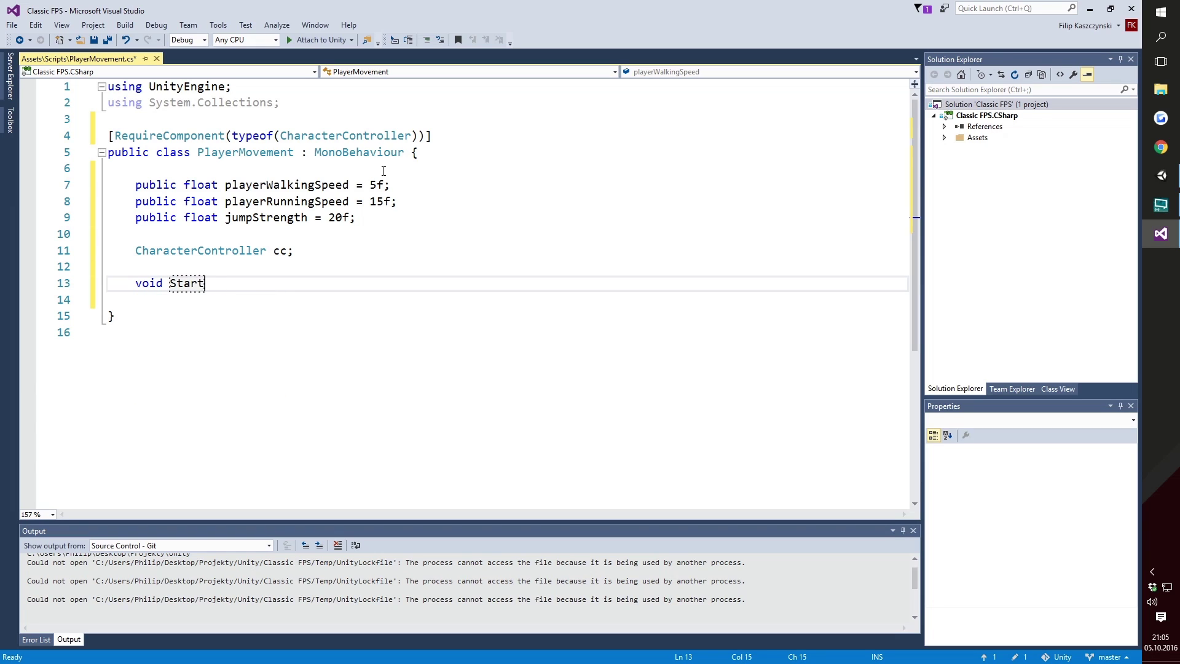
pyautogui.write('() {')
pyautogui.press('Return')
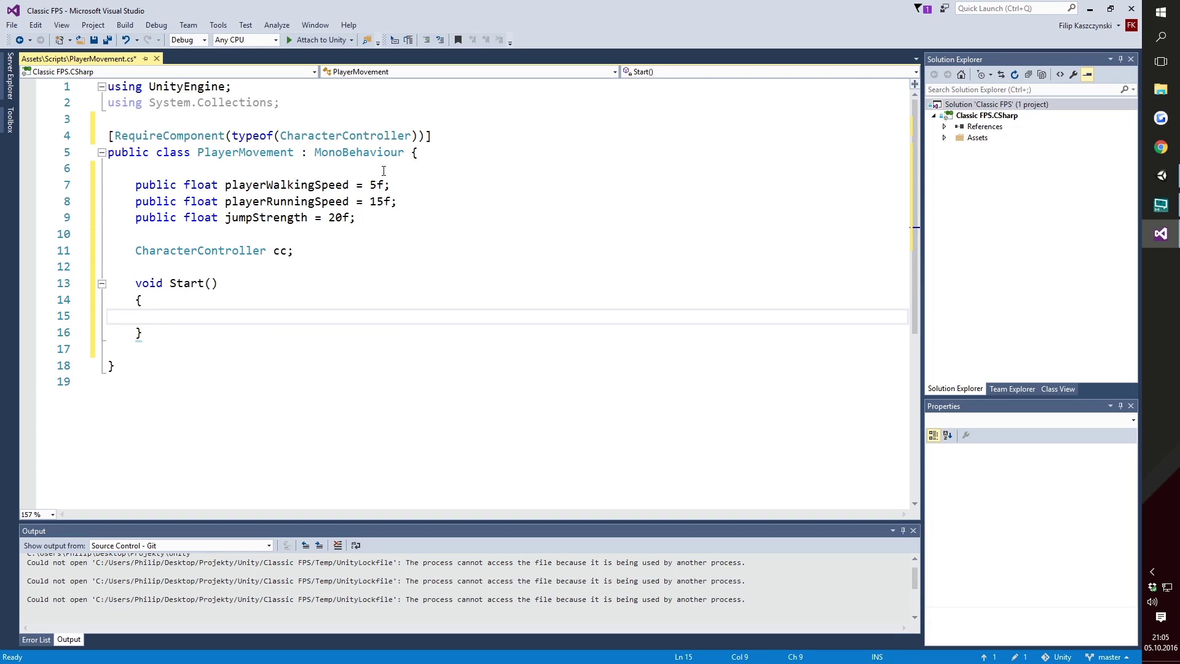
pyautogui.press('Up')
pyautogui.press('Up')
pyautogui.press('Right')
pyautogui.hotkey('ctrl', 'shift', 'Right')
pyautogui.press('Delete')
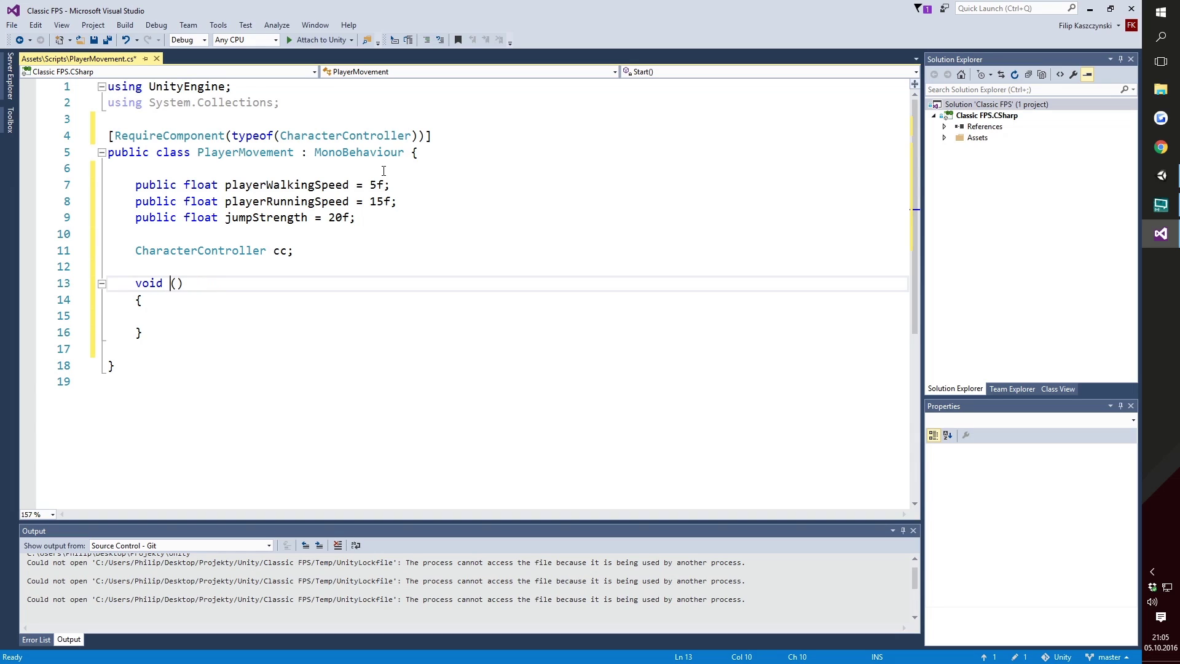
pyautogui.write('Awae')
pyautogui.press('BackSpace')
pyautogui.write('ke')
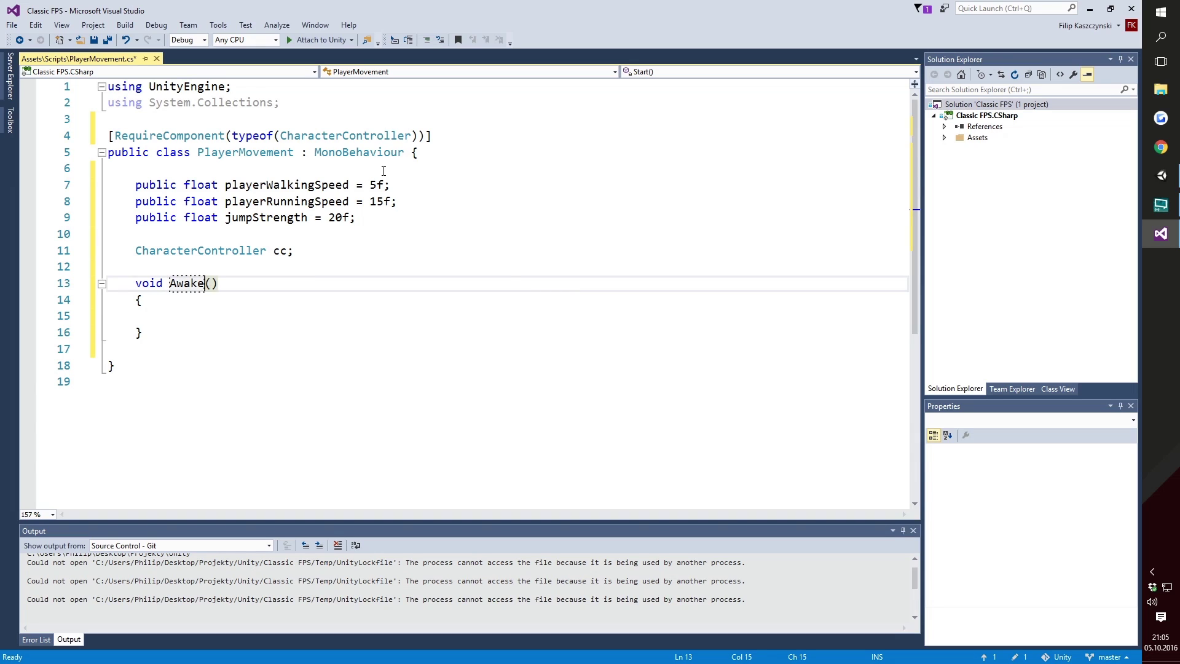
pyautogui.press('Down')
pyautogui.press('Home')
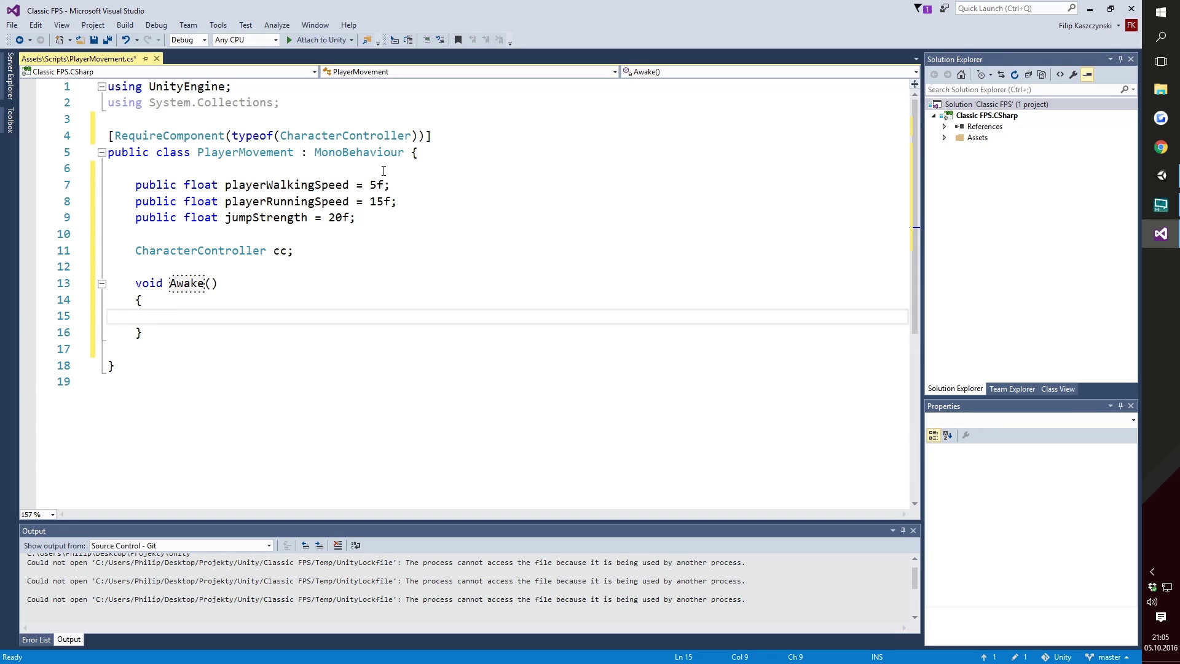
# Inside Awake, assign cc = GetComponent<CharacterController>(); using IntelliSense.
pyautogui.write('cc = get')
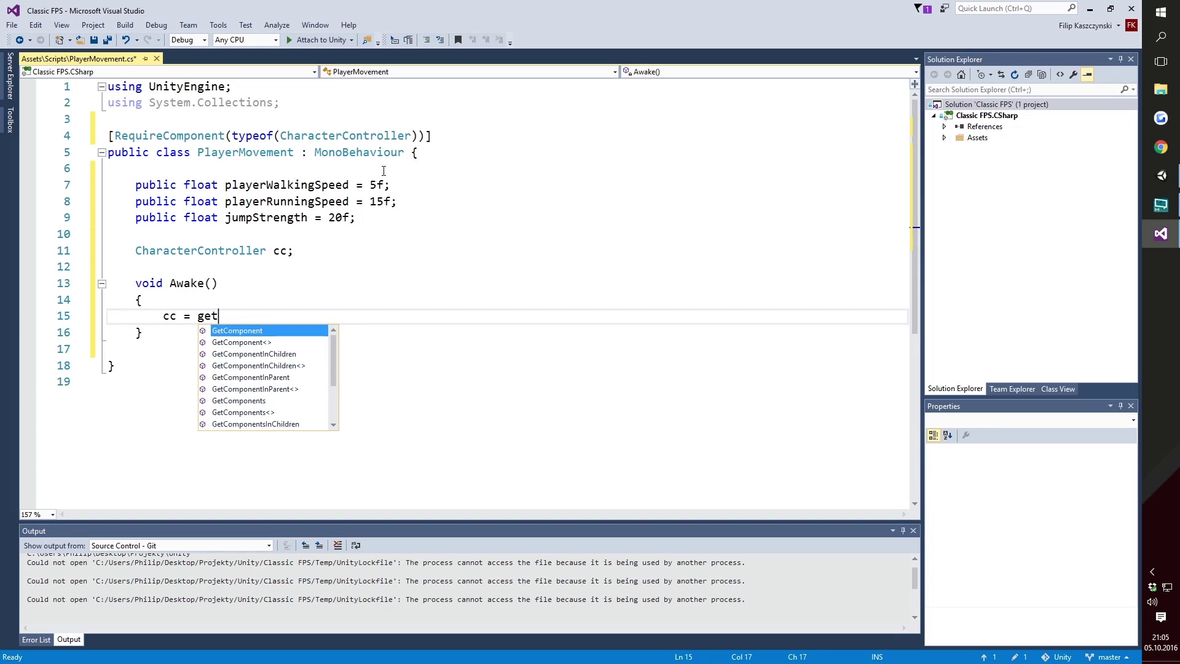
pyautogui.write('c')
pyautogui.press('Escape')
pyautogui.press('Tab')
pyautogui.write('<')
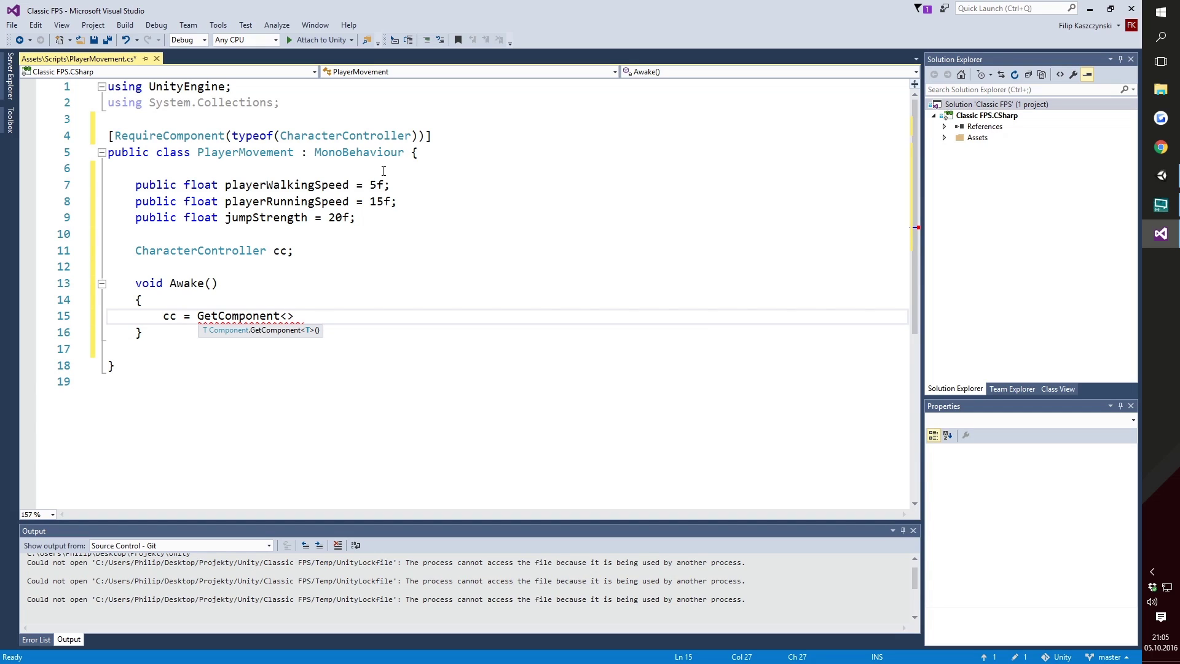
pyautogui.write('Charac')
pyautogui.press('Tab')
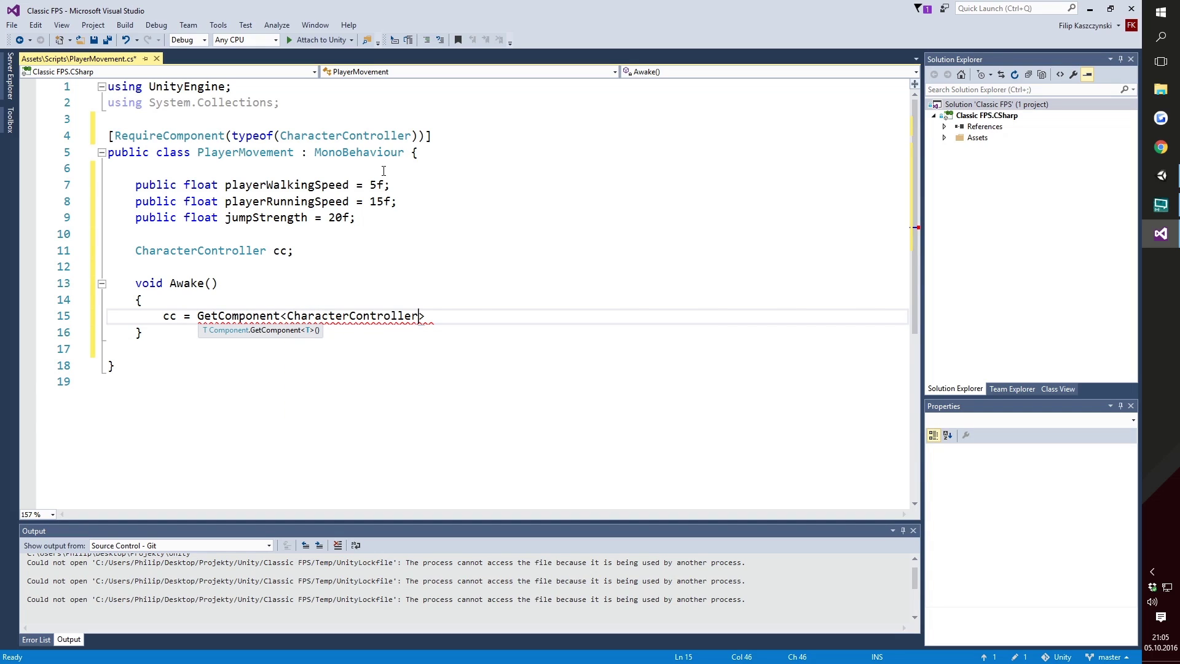
pyautogui.press('Right')
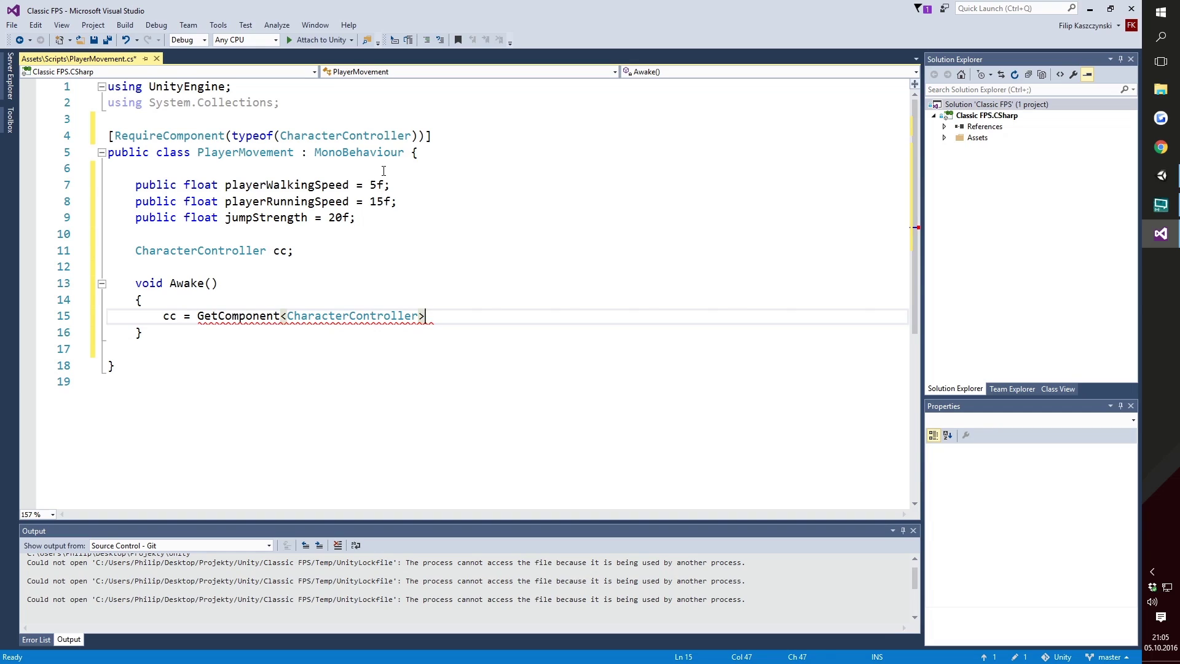
pyautogui.write('();')
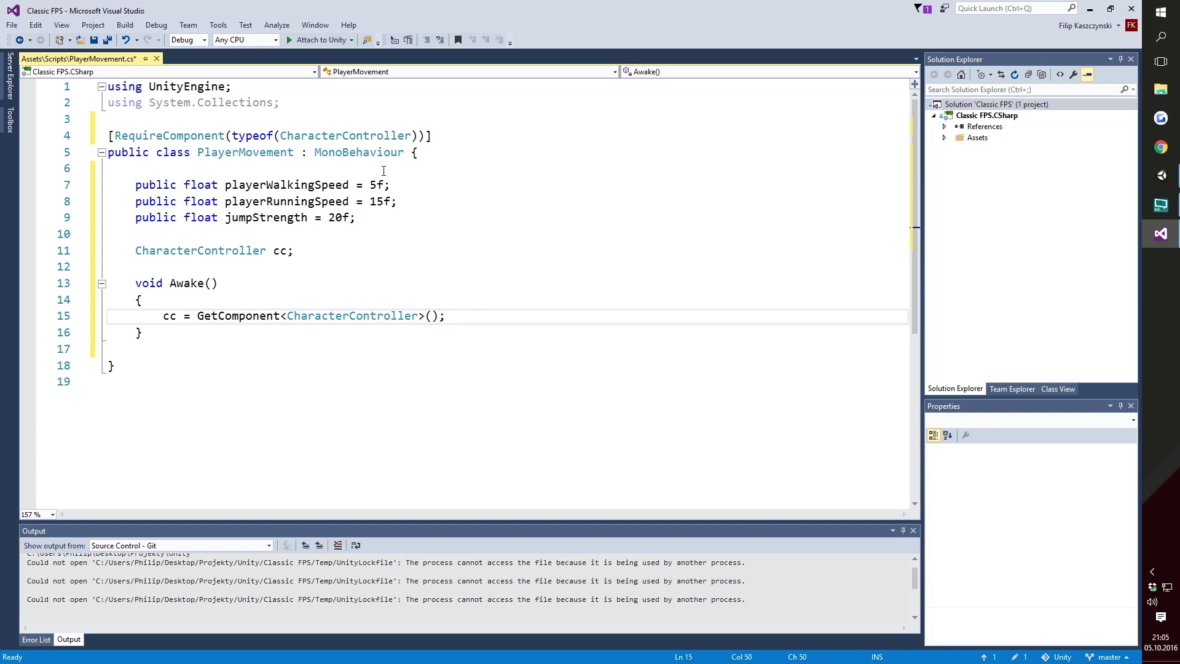
pyautogui.press('Return')
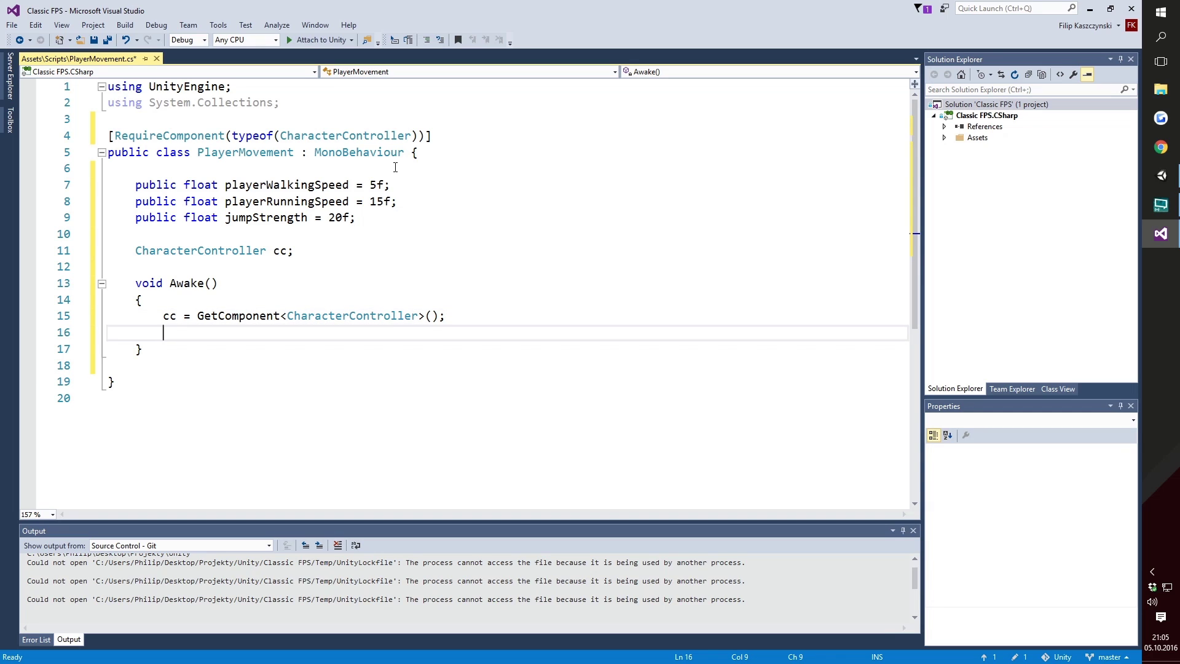
# Run a quick Play-mode test of the scene in Unity and stop it.
pyautogui.click(1158, 175)
pyautogui.click(549, 36)
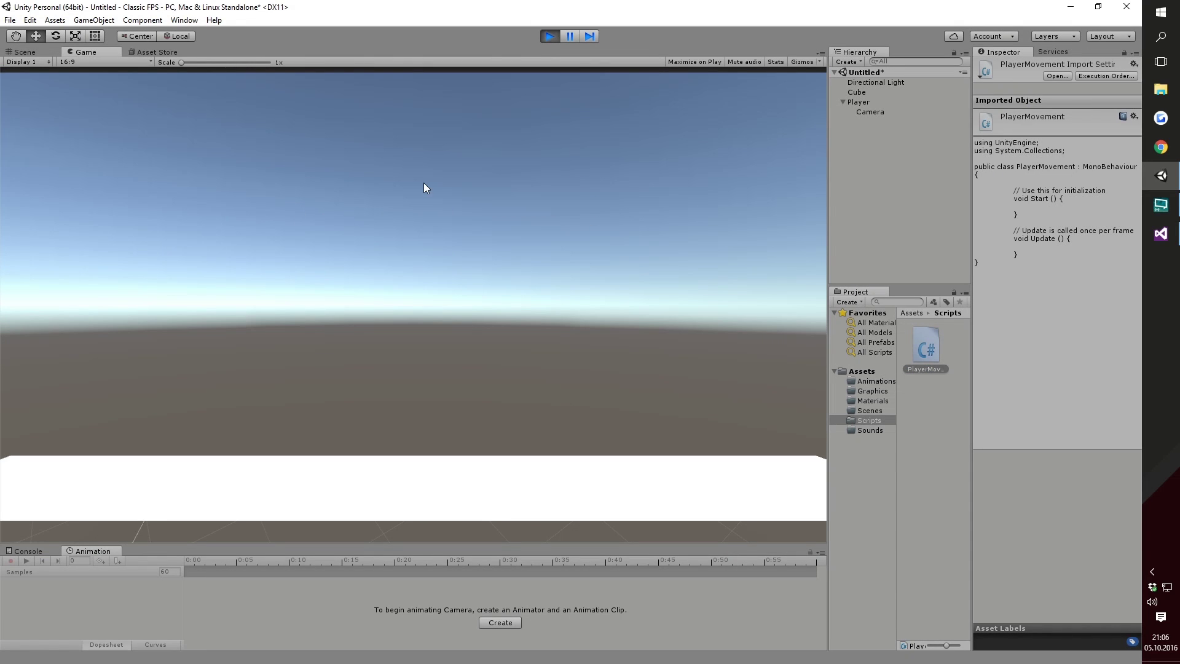
pyautogui.click(555, 38)
# In Awake, set Cursor.visible = false and Cursor.lockState = CursorLockMode.Locked.
pyautogui.click(1161, 234)
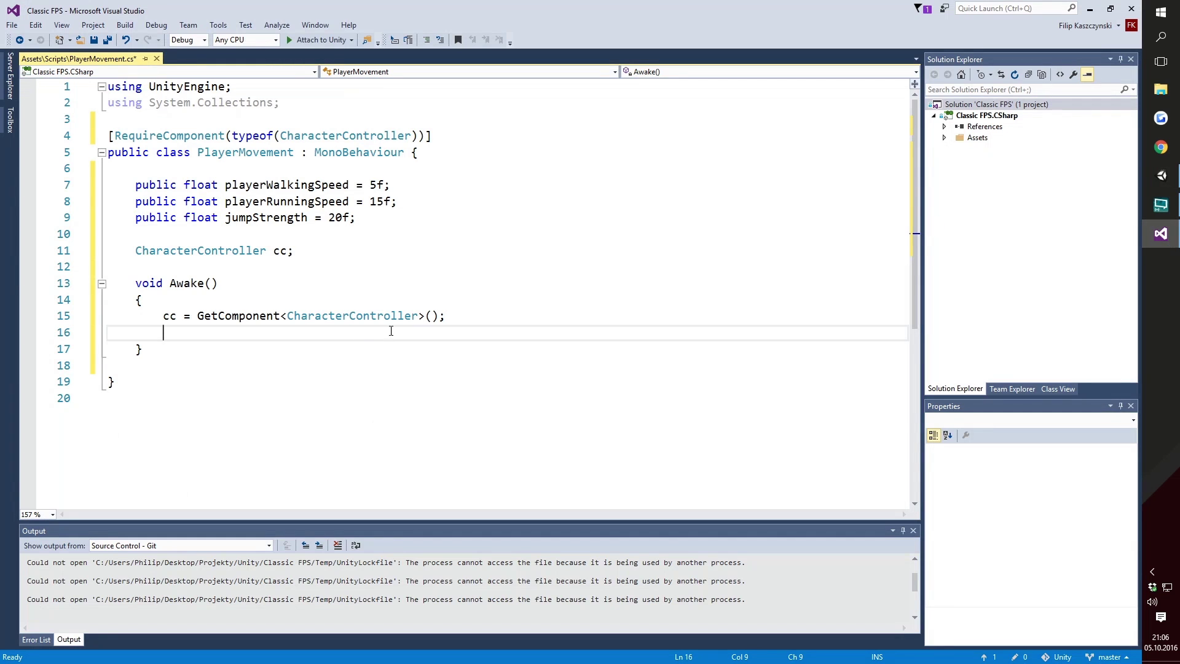
pyautogui.write('C')
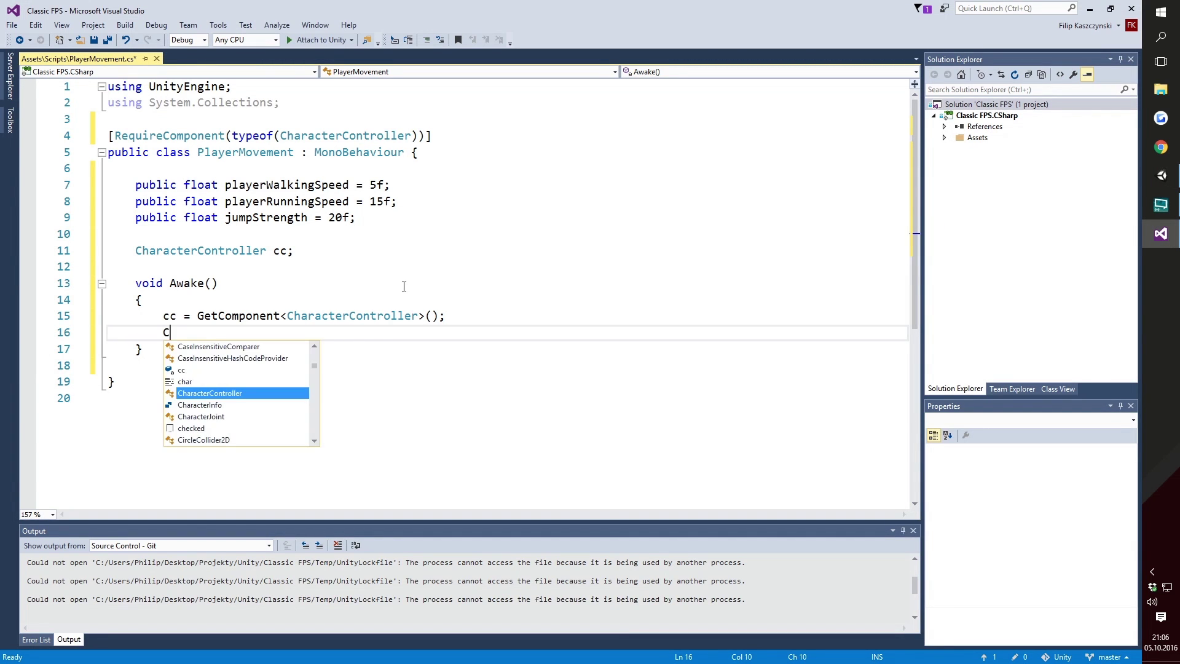
pyautogui.write('ursor.')
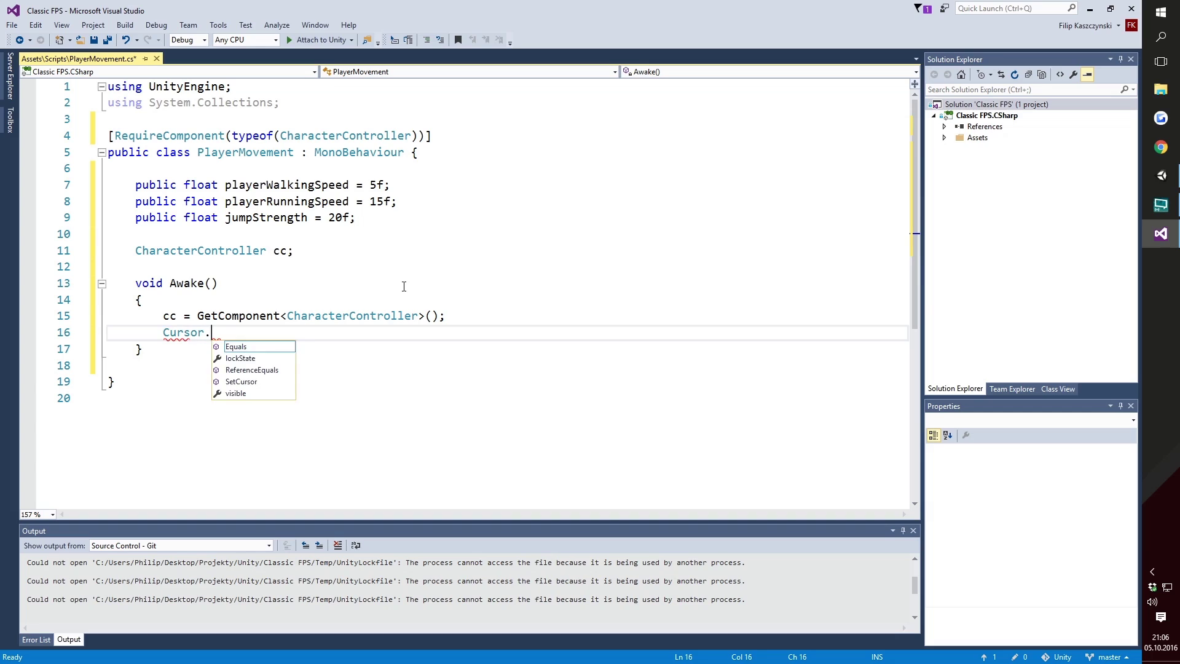
pyautogui.write('visible = false;')
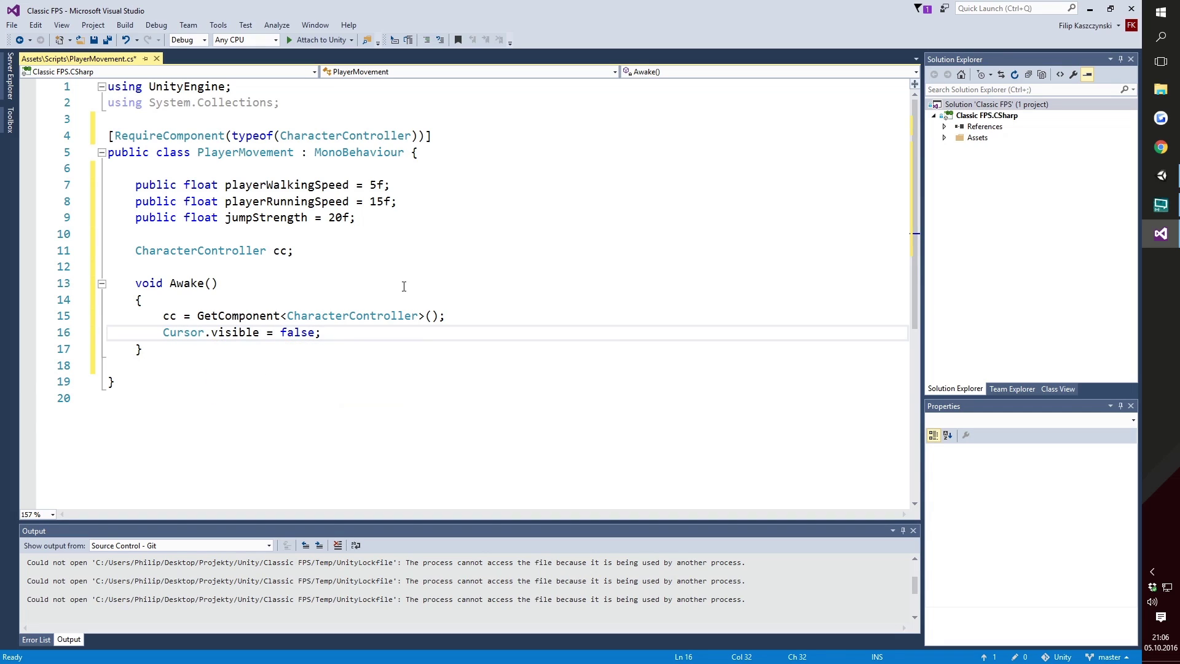
pyautogui.press('Return')
pyautogui.write('Cur')
pyautogui.write('sor.')
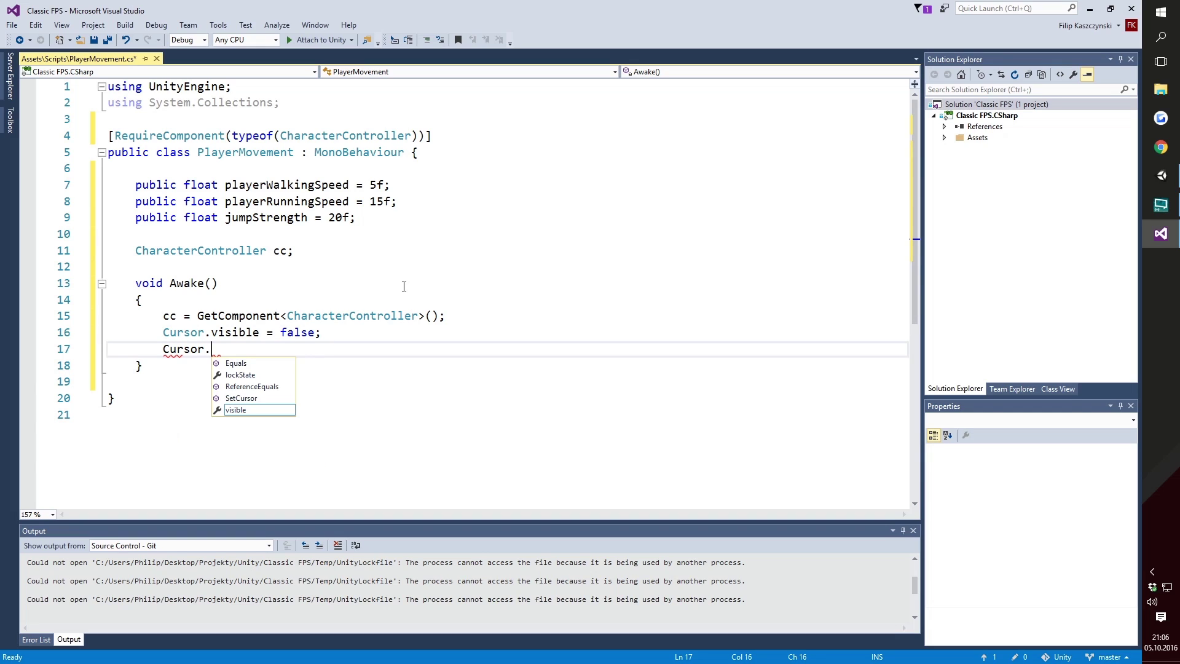
pyautogui.write('lock ')
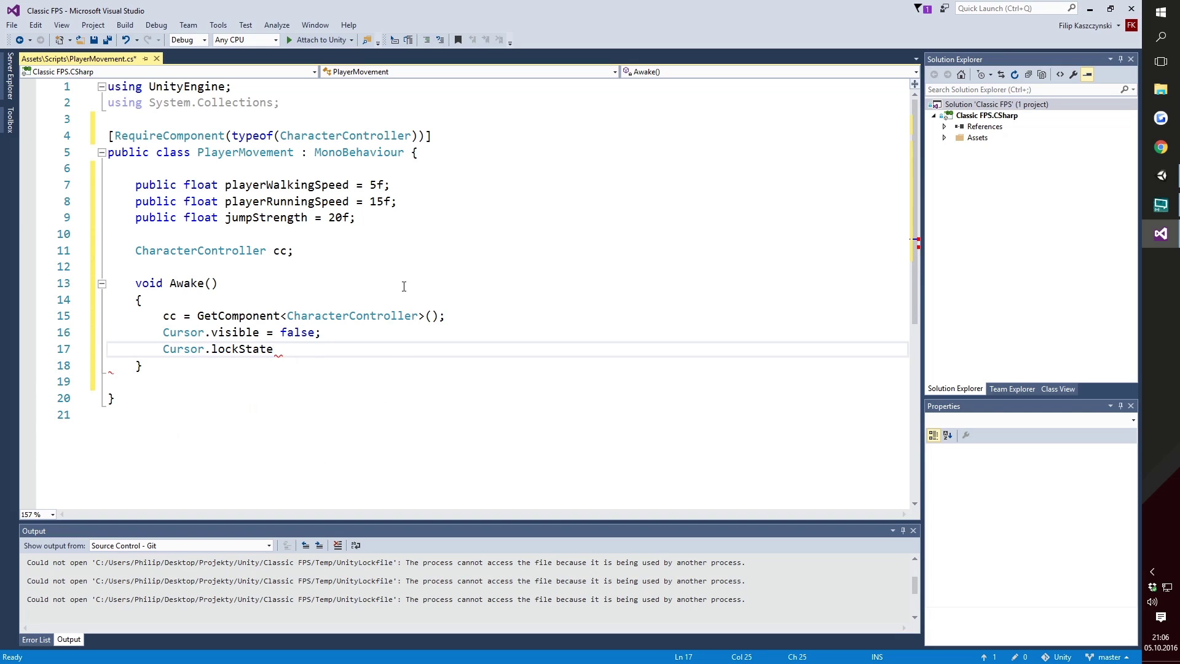
pyautogui.write('= ')
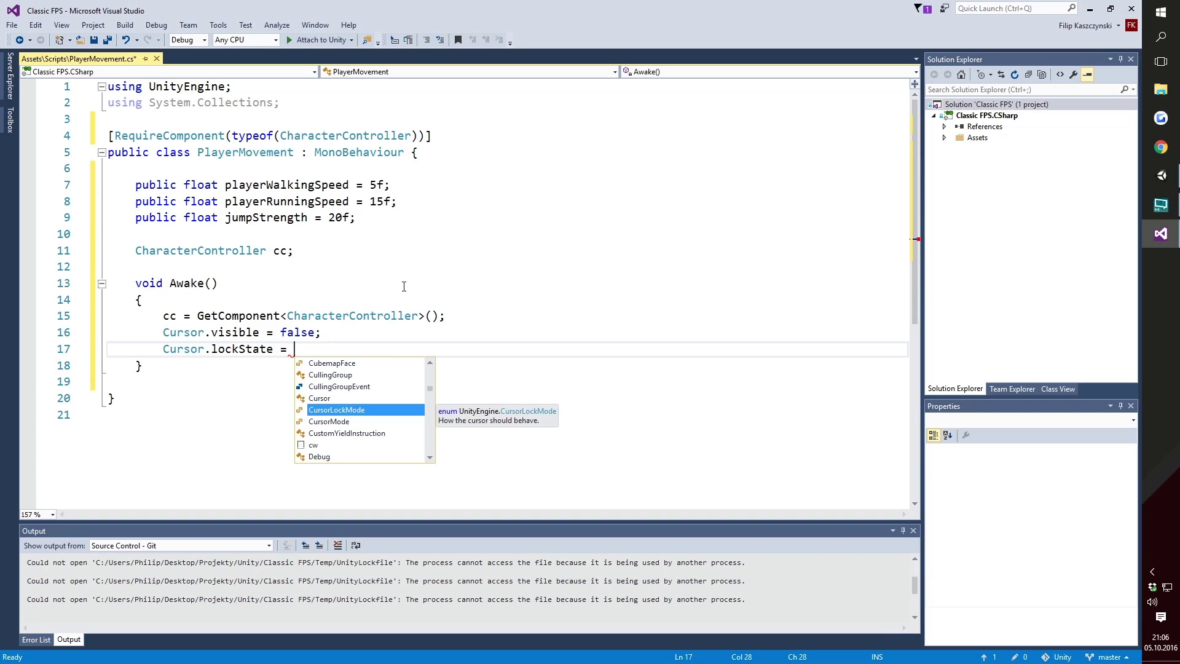
pyautogui.write('Cur.L')
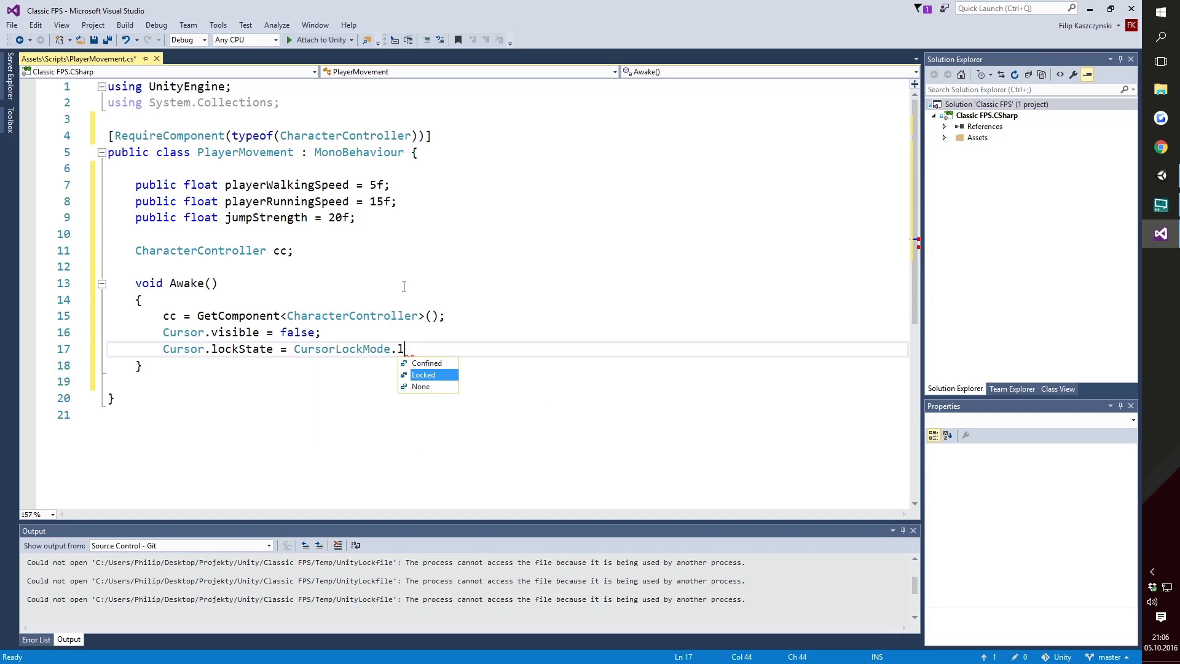
pyautogui.write(';')
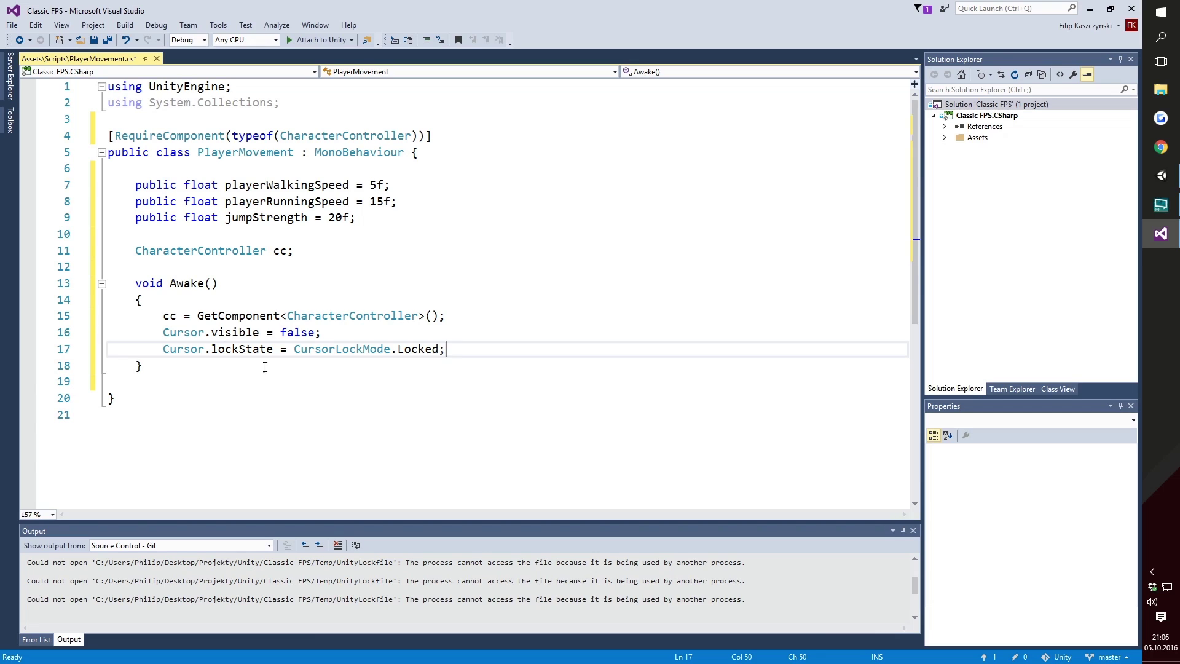
pyautogui.click(385, 361)
pyautogui.press('Return')
pyautogui.press('Return')
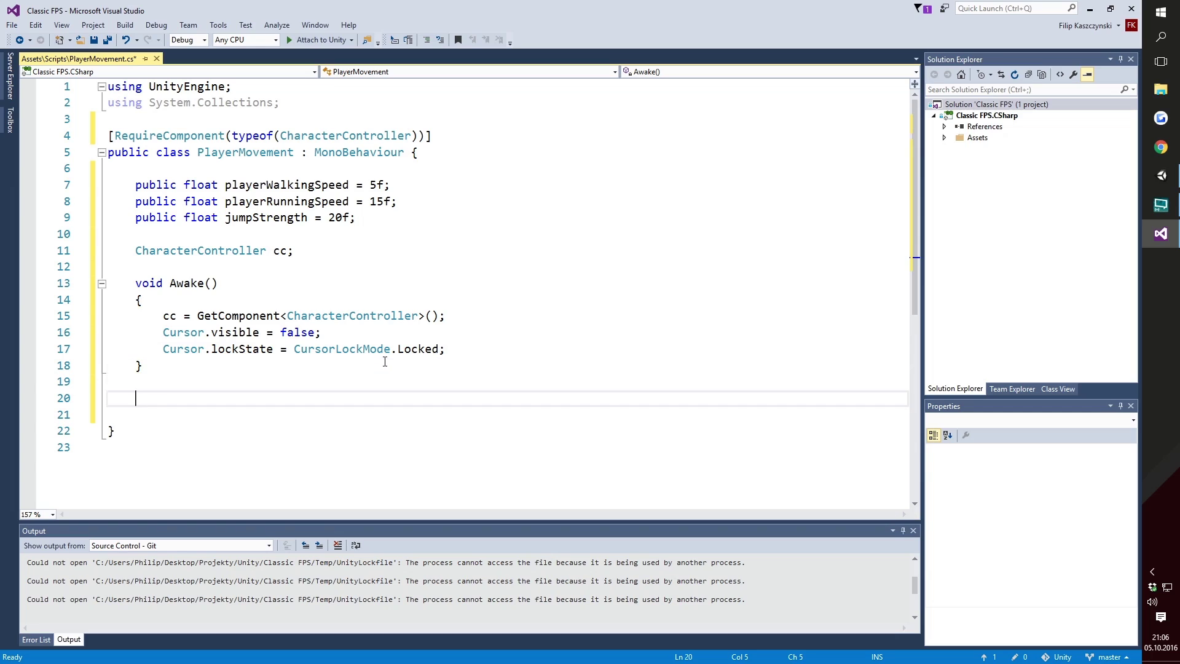
# Add a void Update() method whose body opens with the comment //Rozglądanie się.
pyautogui.write('void ')
pyautogui.write('Update()')
pyautogui.press('Return')
pyautogui.write('{')
pyautogui.press('Return')
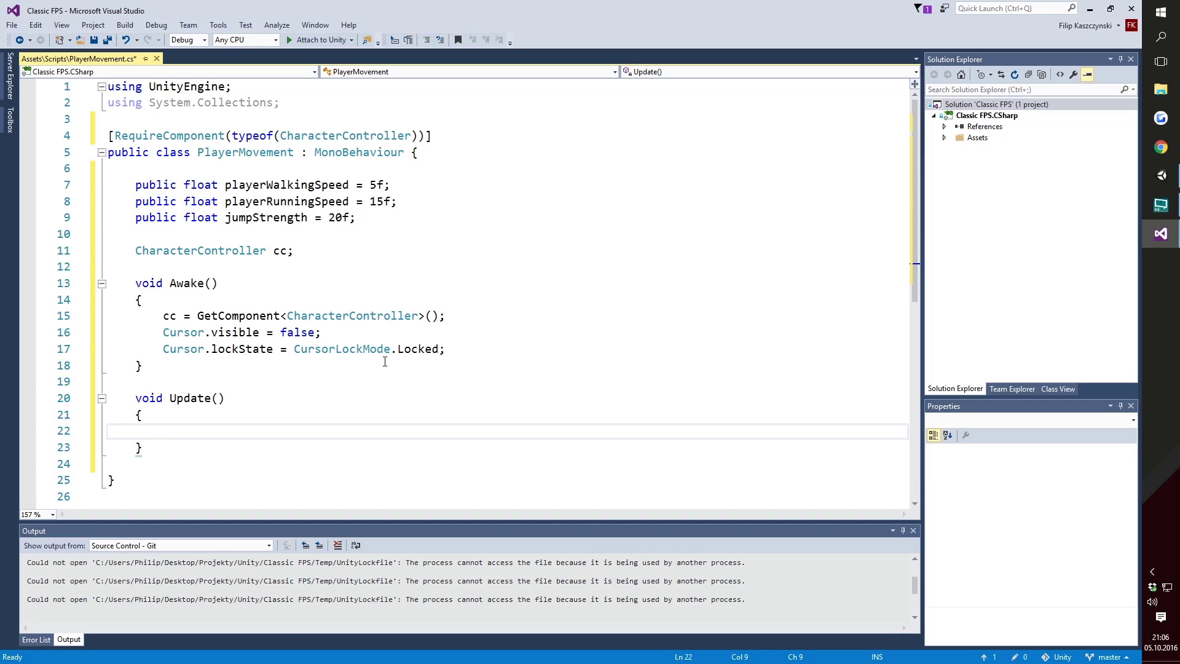
pyautogui.scroll(-3, 248, 285)
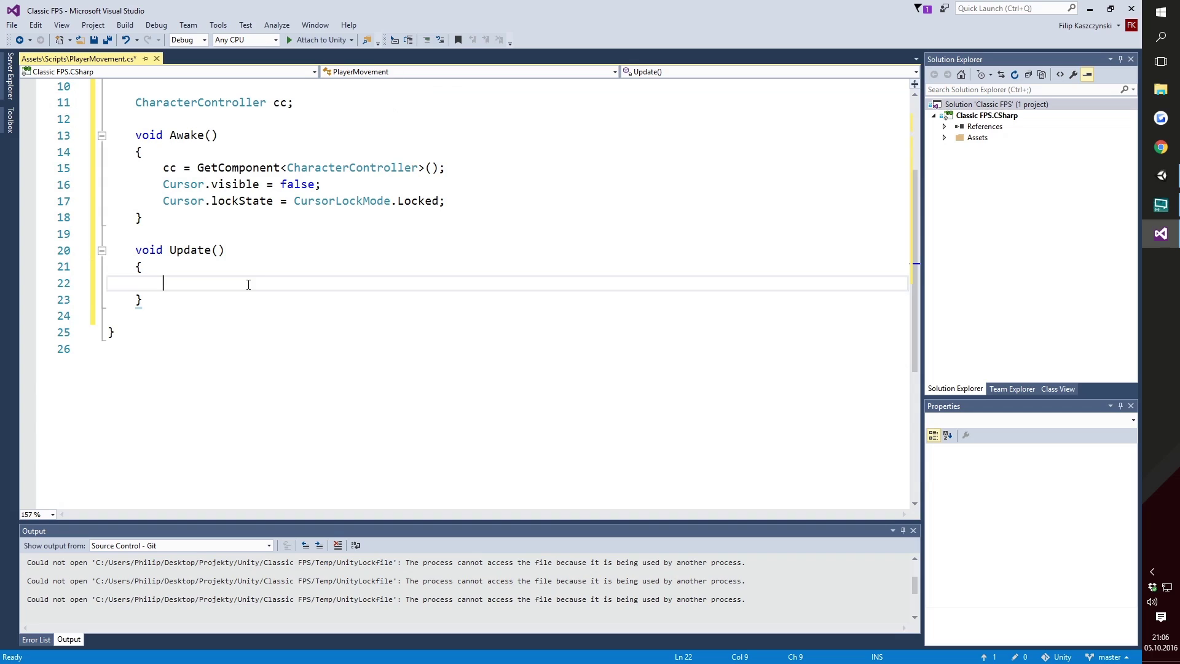
pyautogui.write('//')
pyautogui.write('Rozglądanie się')
pyautogui.press('Return')
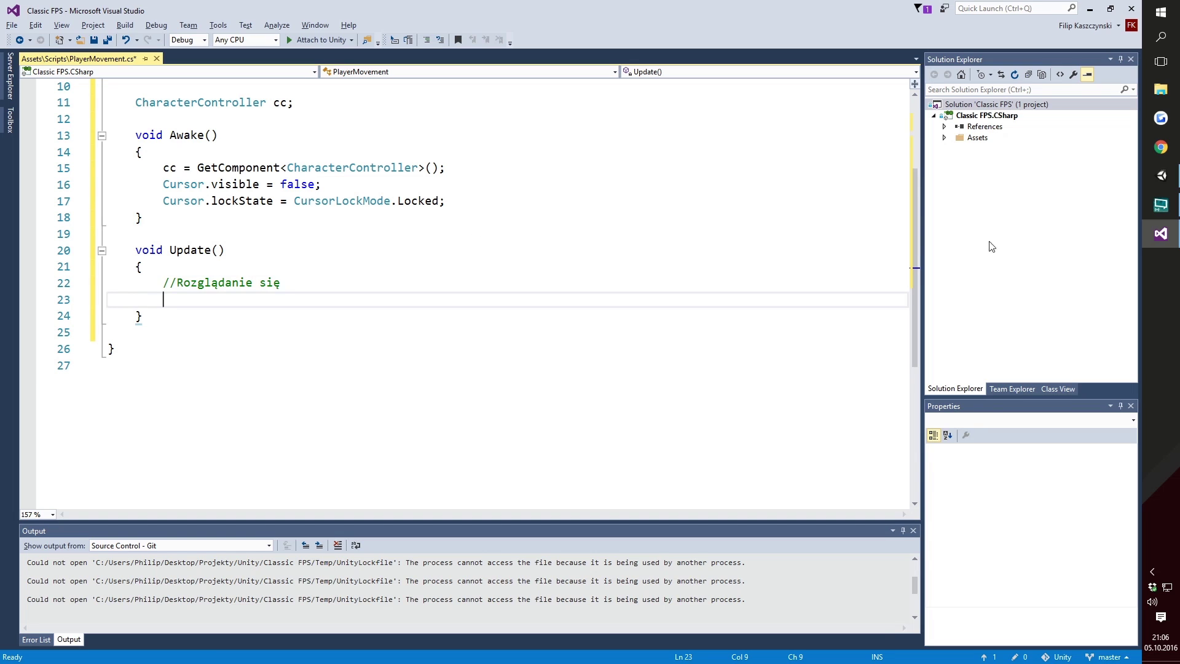
# In Unity, select the Player, pan the Scene view to centre it, and check its Camera child.
pyautogui.click(1161, 176)
pyautogui.click(859, 101)
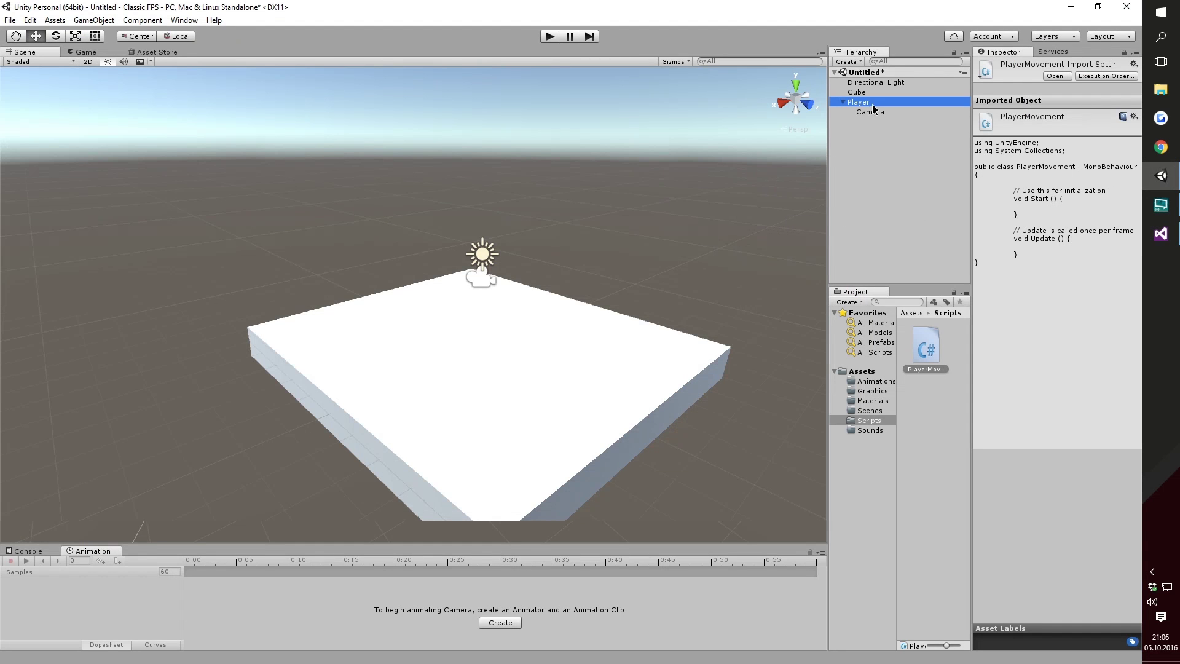
pyautogui.moveTo(635, 316); pyautogui.dragTo(688, 267, button='middle')
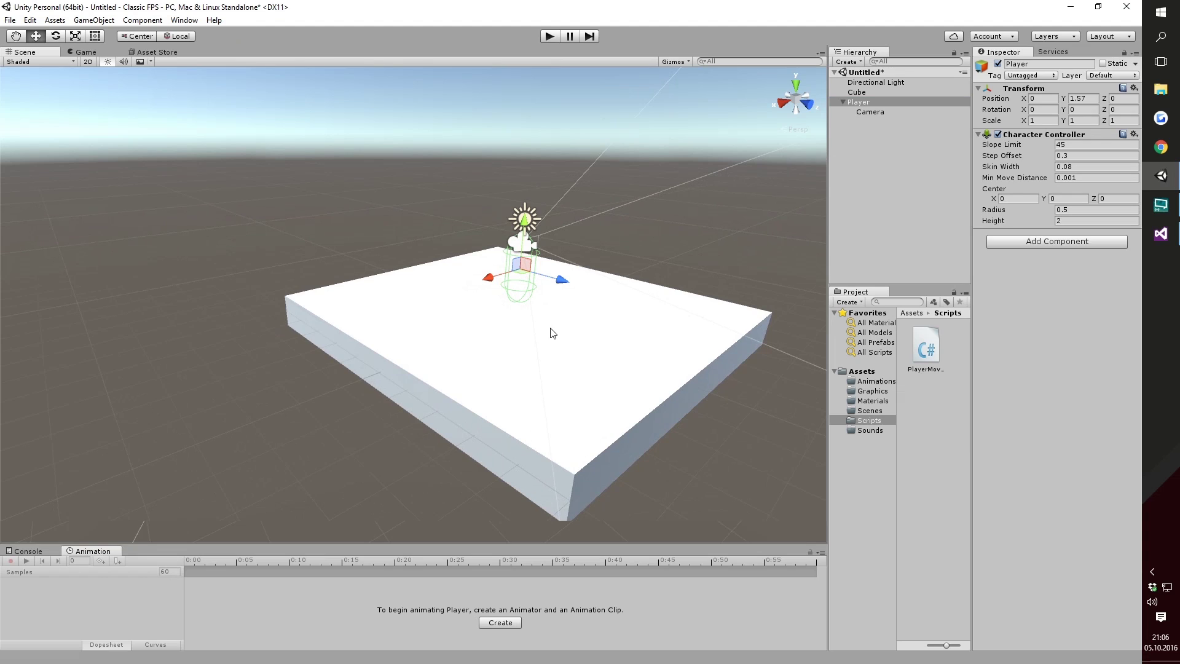
pyautogui.moveTo(517, 343); pyautogui.dragTo(585, 323, button='middle')
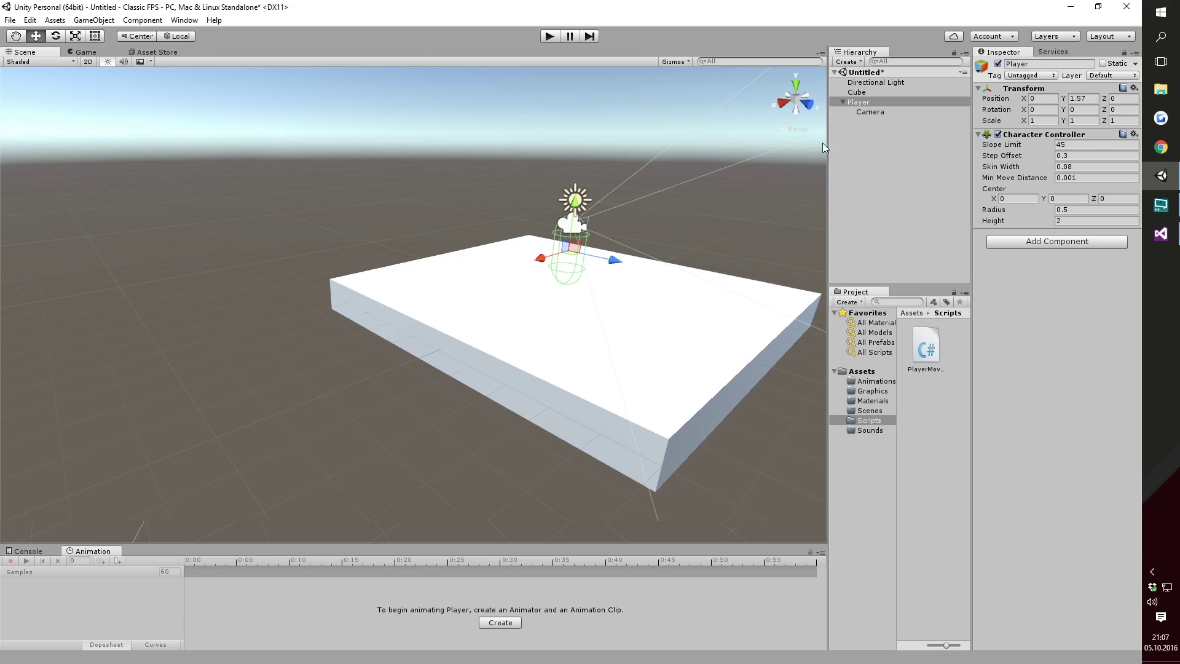
pyautogui.click(869, 112)
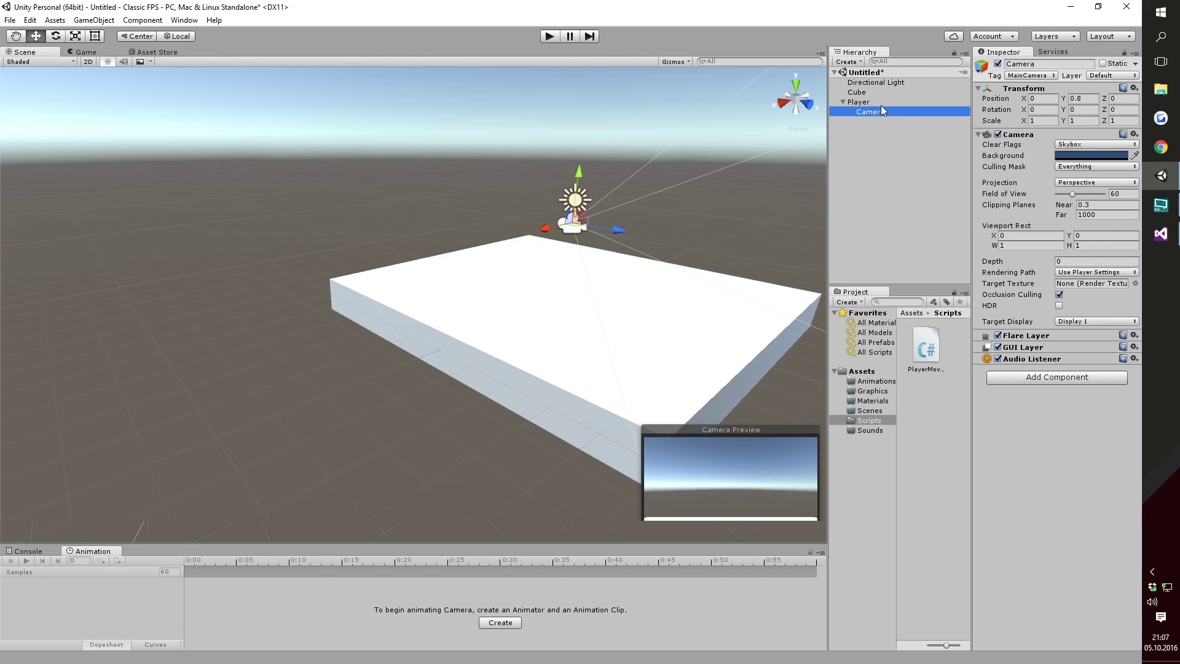
pyautogui.click(859, 102)
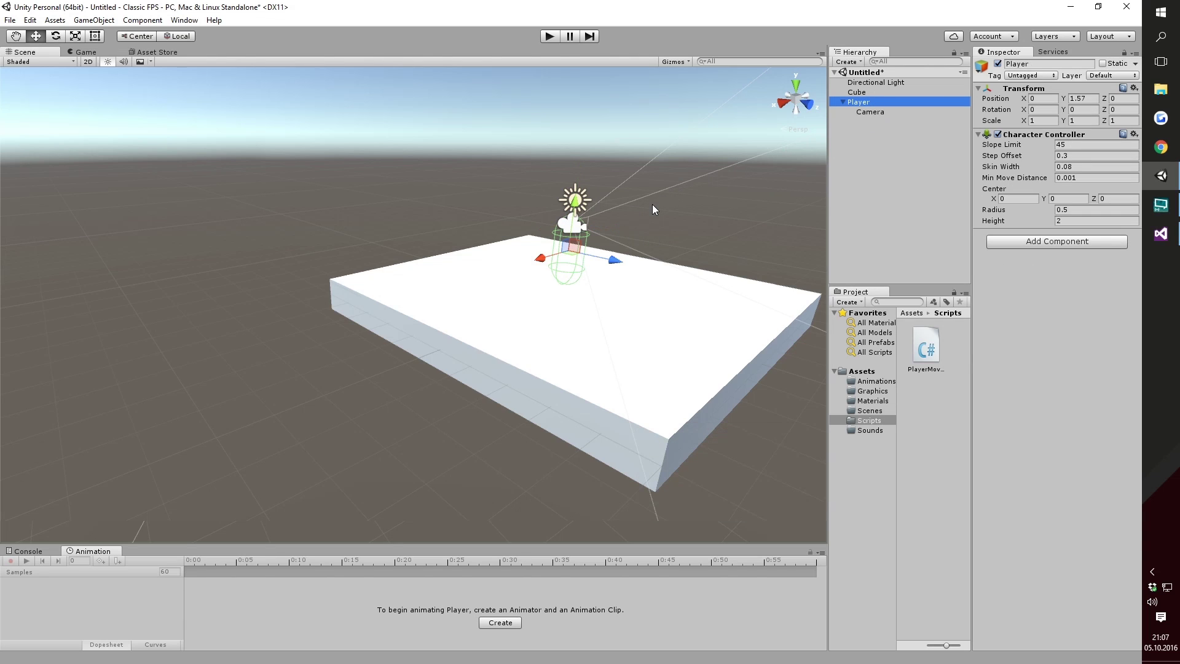
# Reset the Player's Z and X rotation to 0 in the Inspector.
pyautogui.moveTo(1105, 110); pyautogui.dragTo(1079, 112)
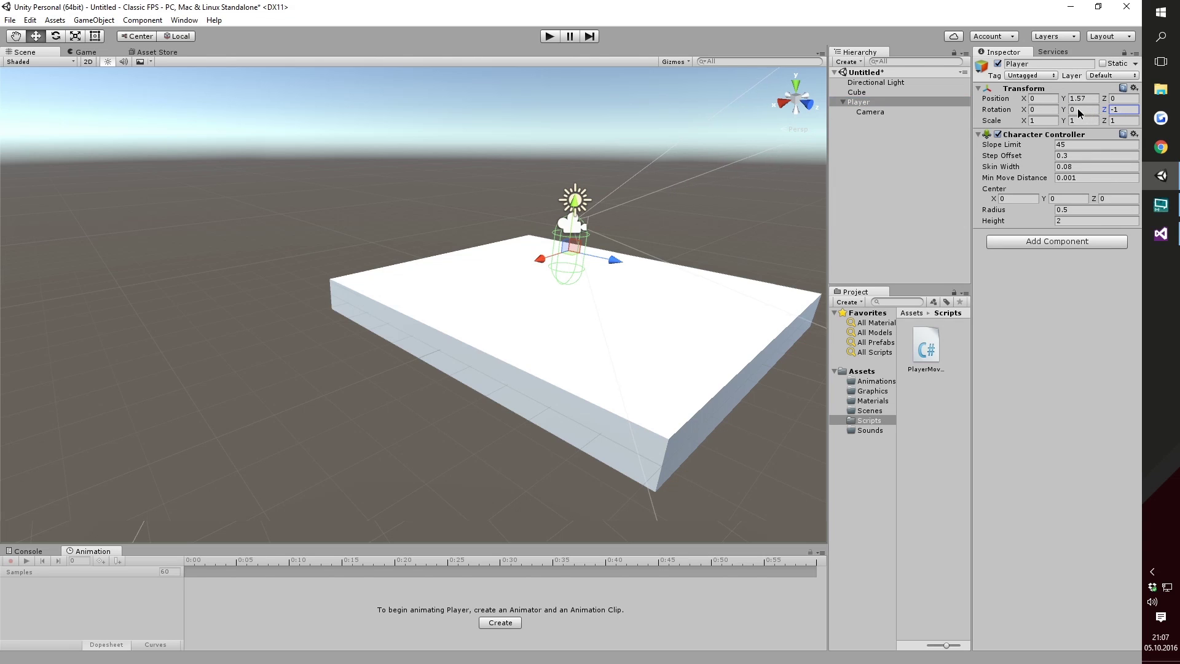
pyautogui.write('0')
pyautogui.click(1070, 110)
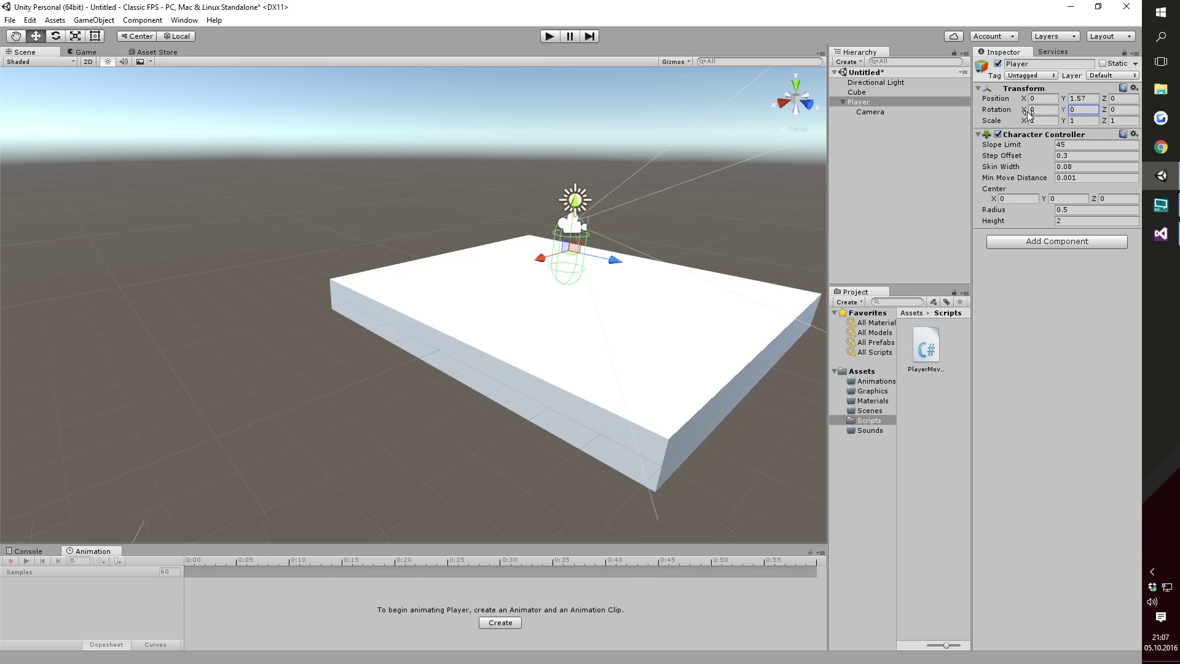
pyautogui.moveTo(1030, 114)
pyautogui.mouseDown()
pyautogui.moveTo(1159, 128)
pyautogui.moveTo(610, 160)
pyautogui.mouseUp()
pyautogui.write('0')
# In Update, declare float horizontalRotation = Input.GetAxis("Mouse X");.
pyautogui.click(1161, 234)
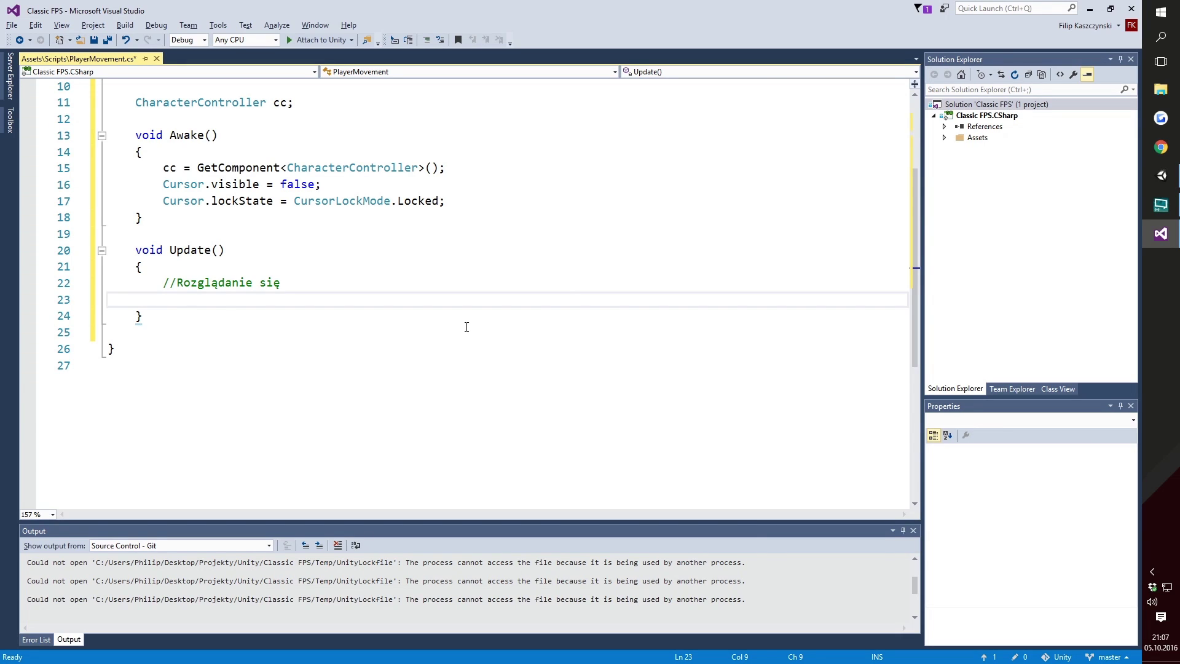
pyautogui.write('f')
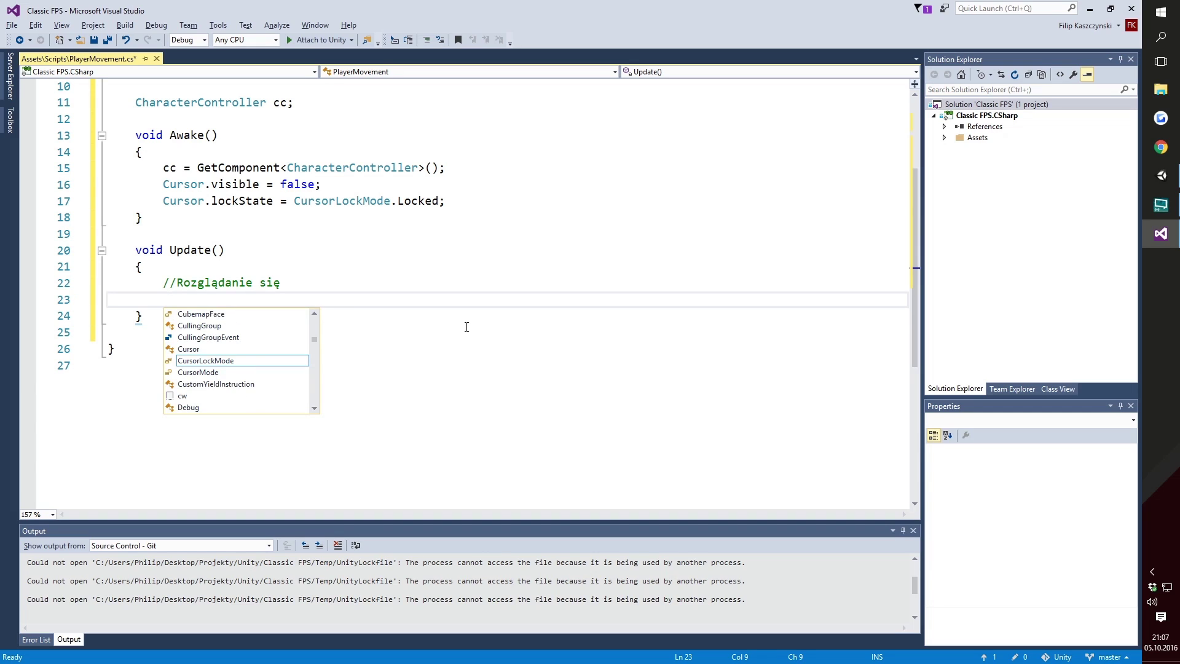
pyautogui.write('loat lef')
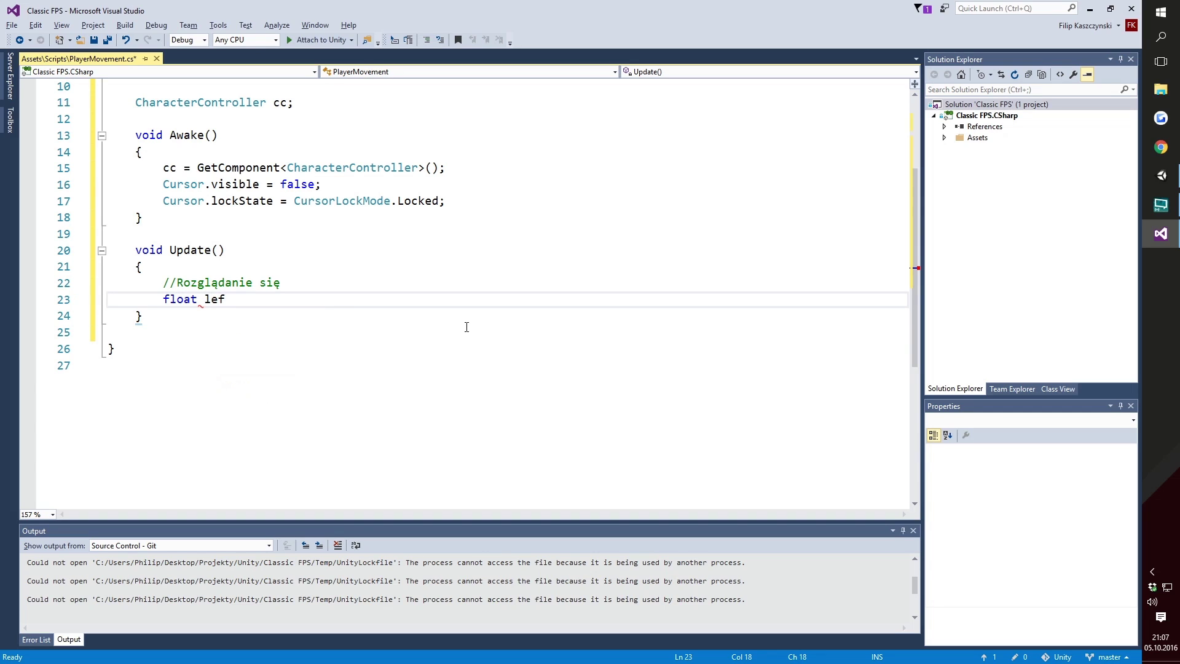
pyautogui.write('tRight')
pyautogui.press('BackSpace')
pyautogui.press('BackSpace')
pyautogui.press('BackSpace')
pyautogui.press('BackSpace')
pyautogui.write('h')
pyautogui.press('BackSpace')
pyautogui.write('hori')
pyautogui.write('zontalRotation ')
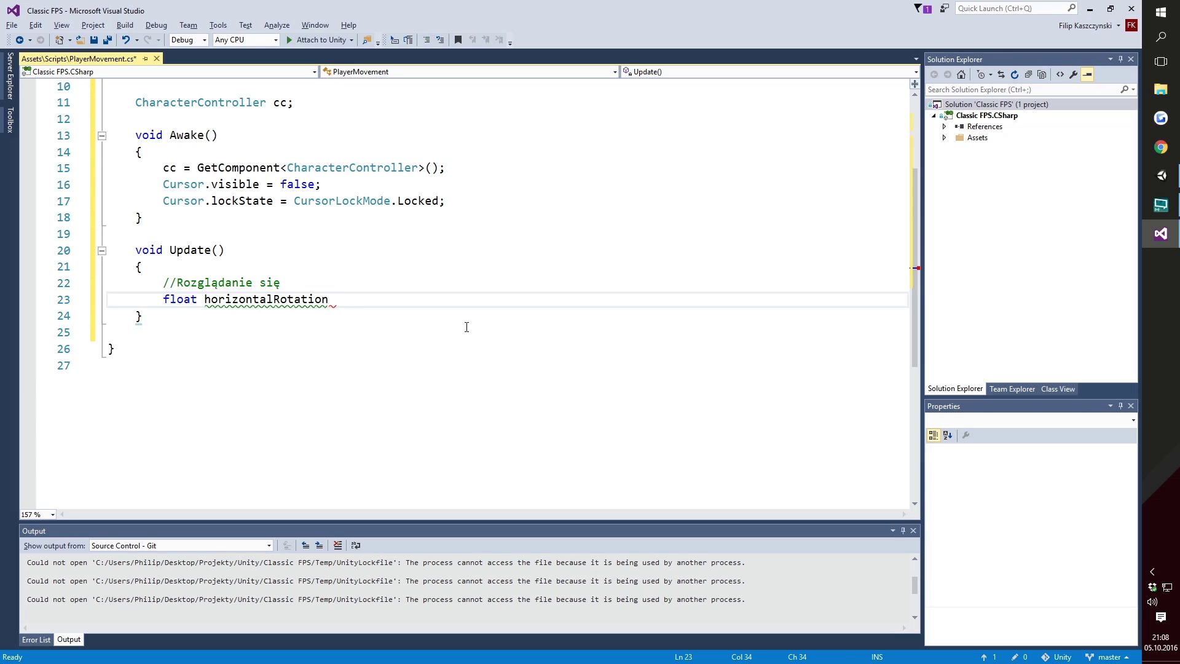
pyautogui.write('= Inpu')
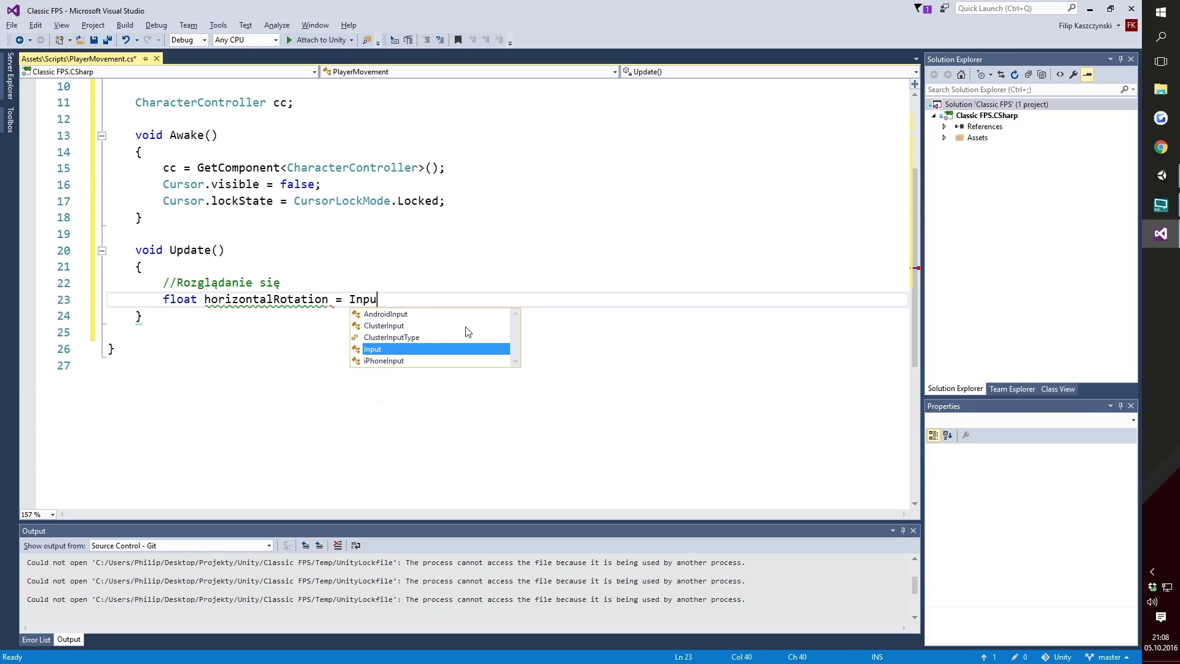
pyautogui.write('t.GetAxis')
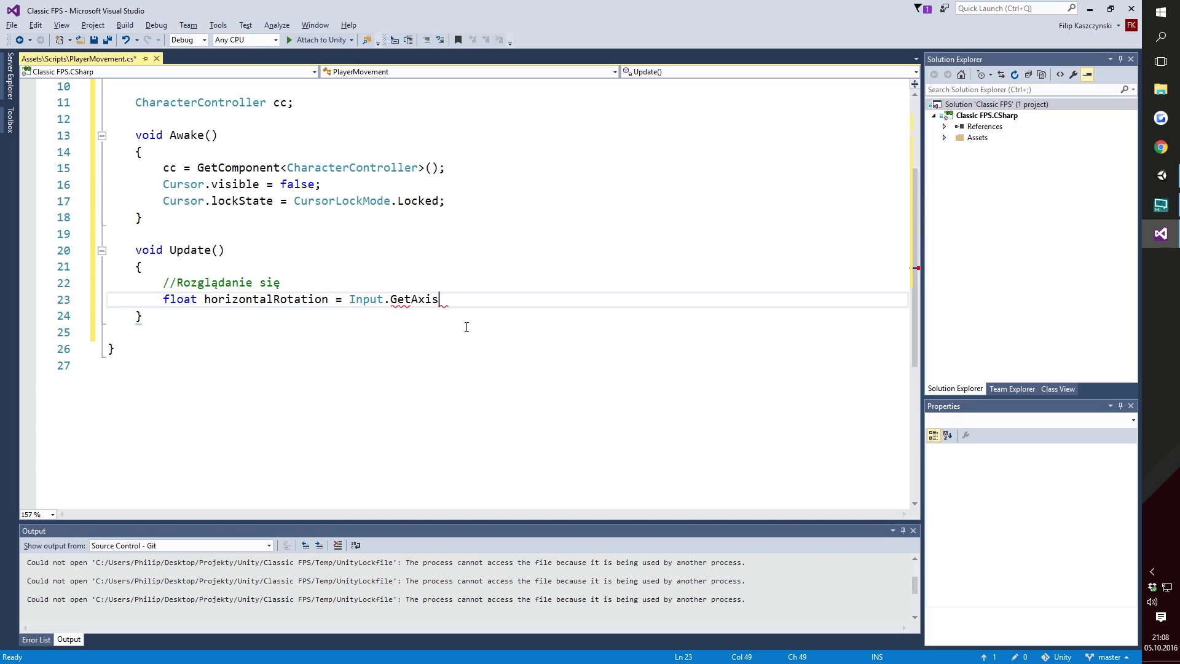
pyautogui.write('("Mouse')
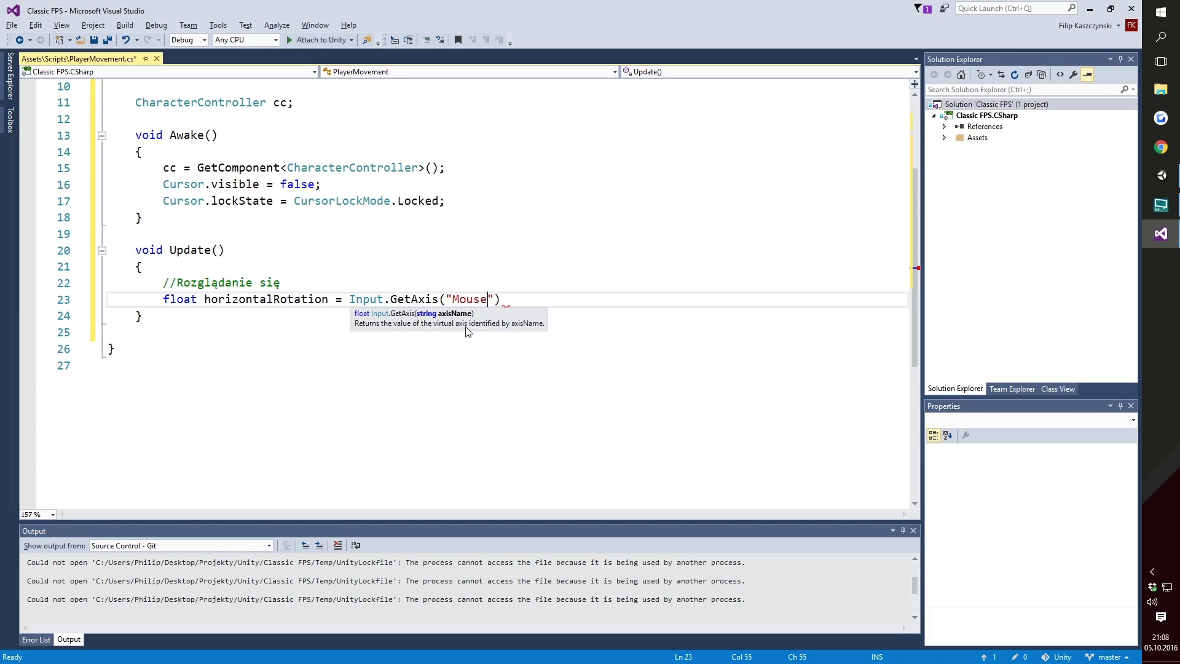
pyautogui.write(' X");')
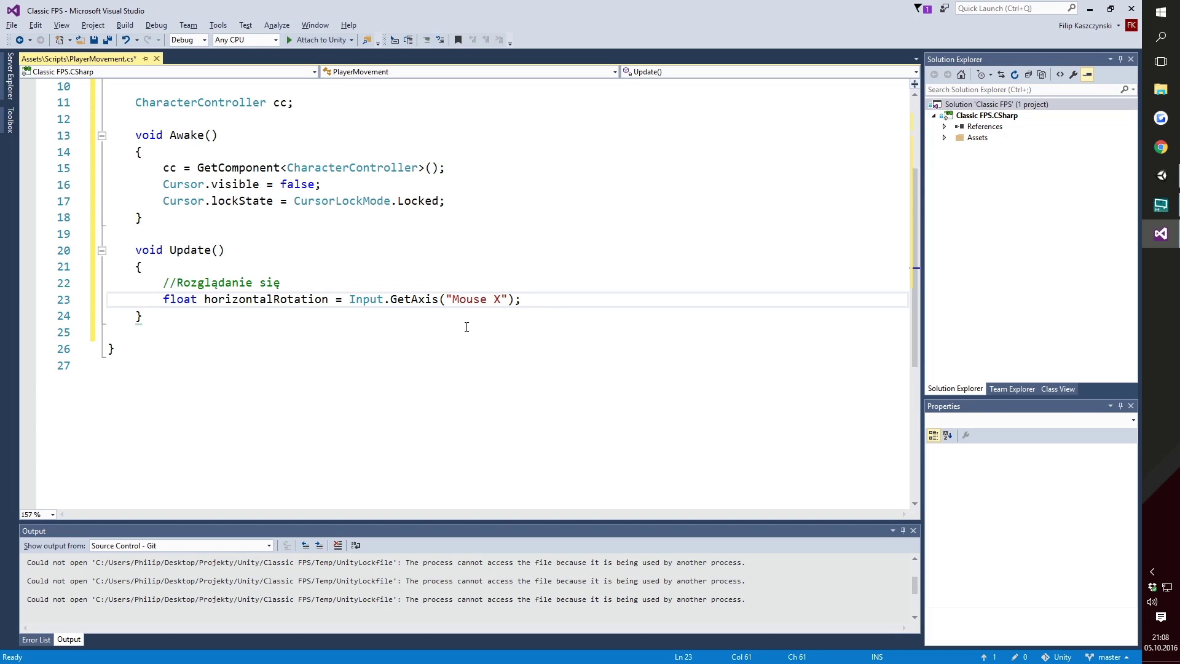
# Add transform.Rotate(0, horizontalRotation, 0); and save the script.
pyautogui.press('Return')
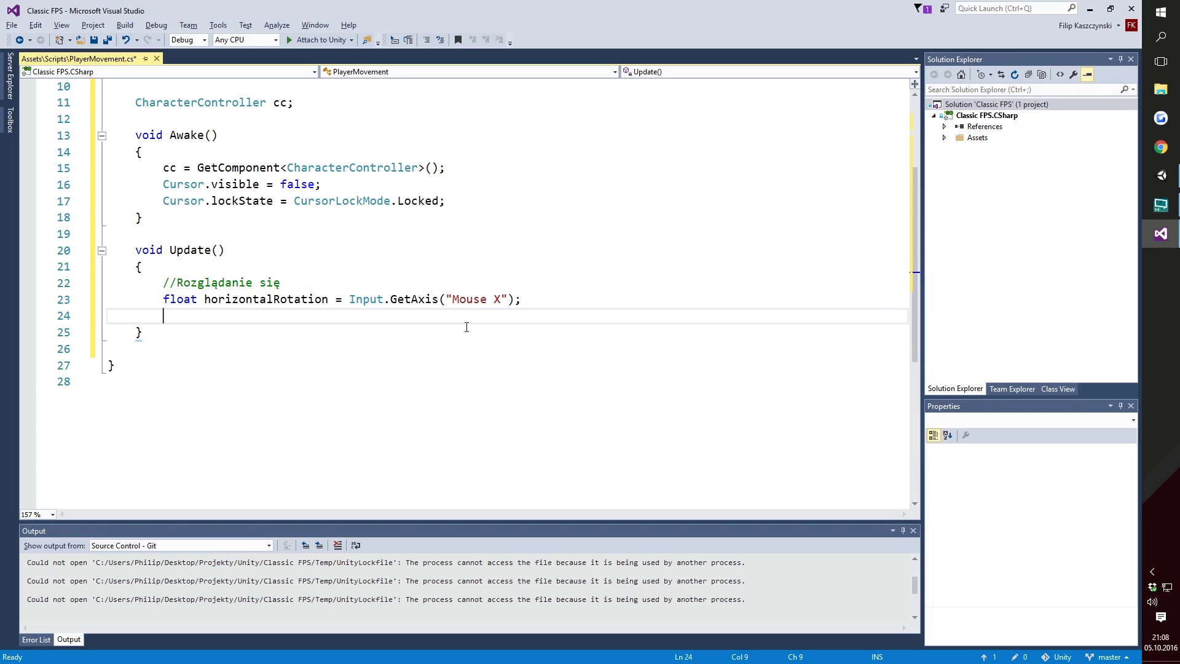
pyautogui.write('tra')
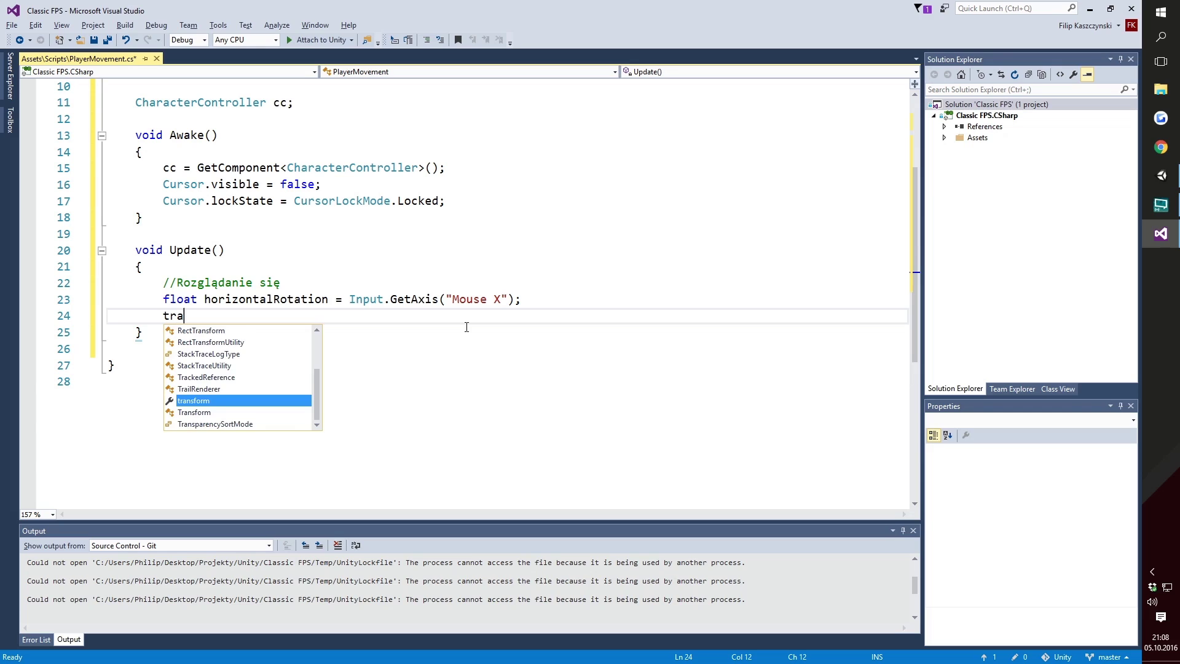
pyautogui.write('nsform.Rotate(')
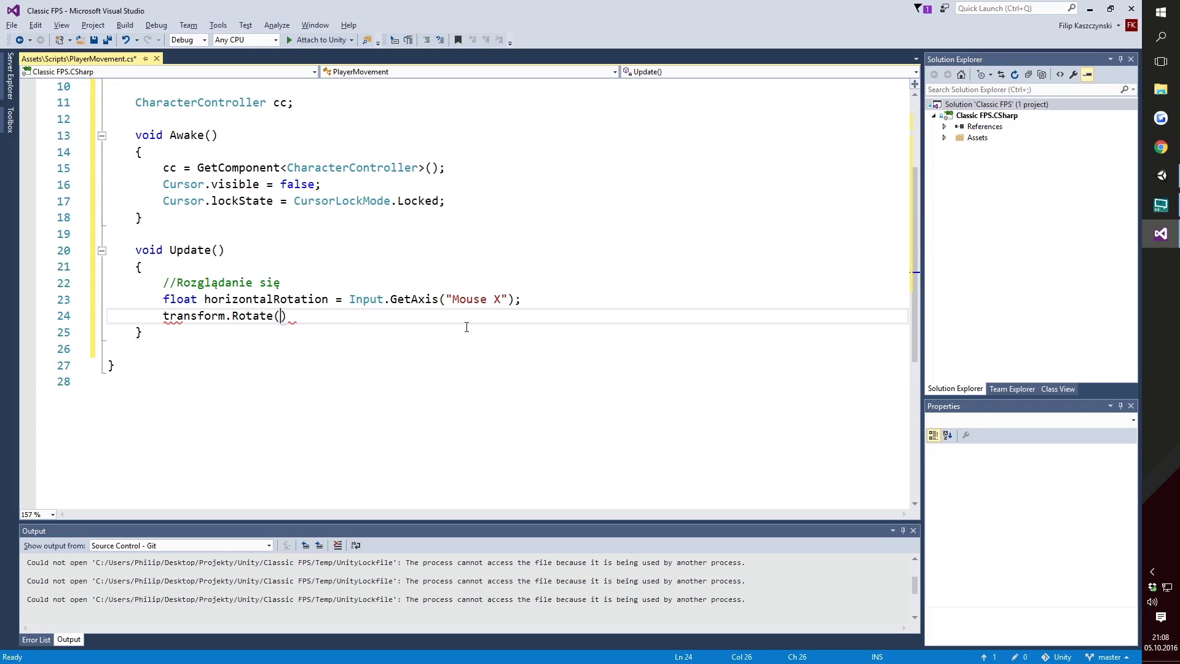
pyautogui.write('0, h')
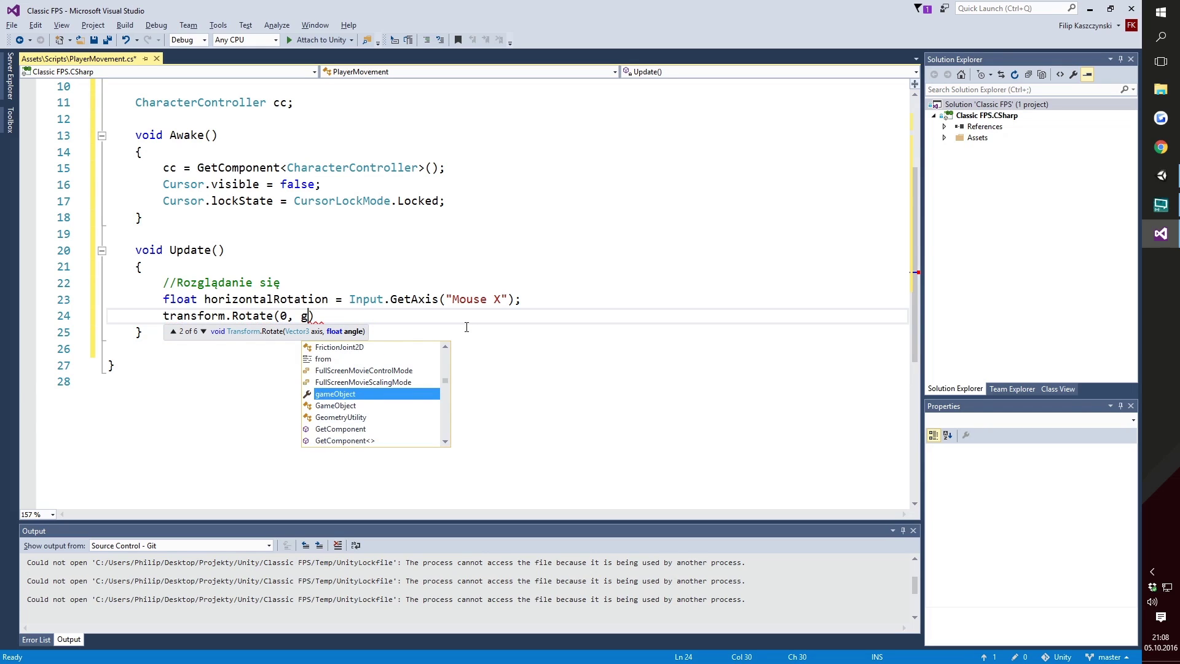
pyautogui.write('or')
pyautogui.press('Tab')
pyautogui.write(', ')
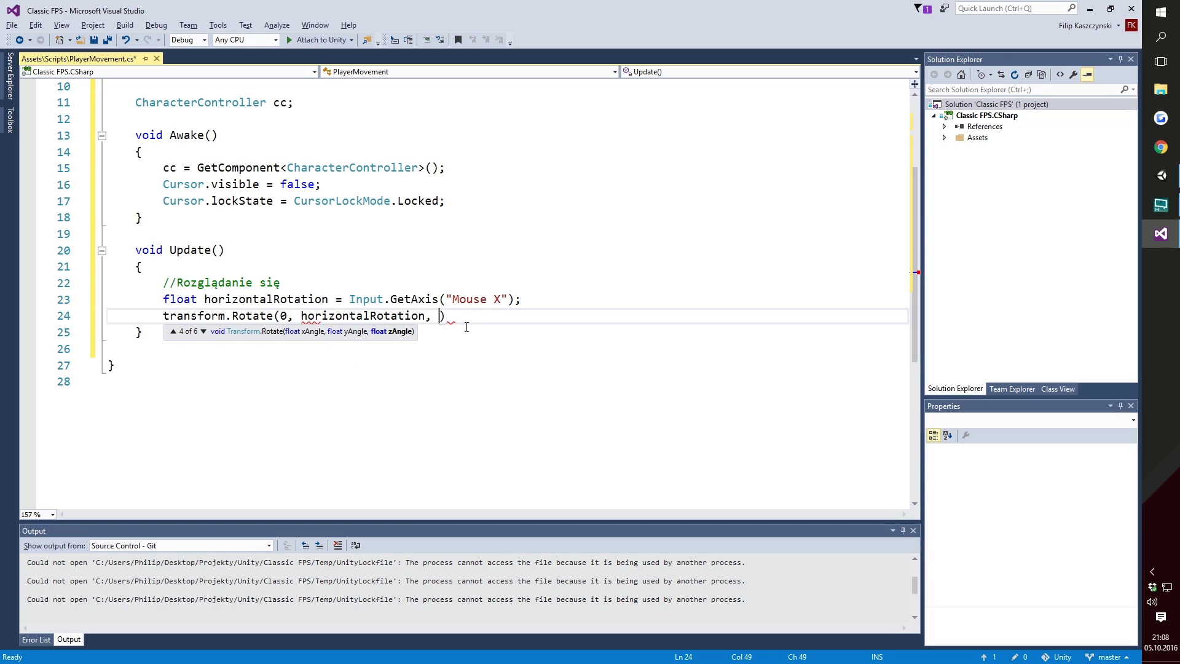
pyautogui.write('0);')
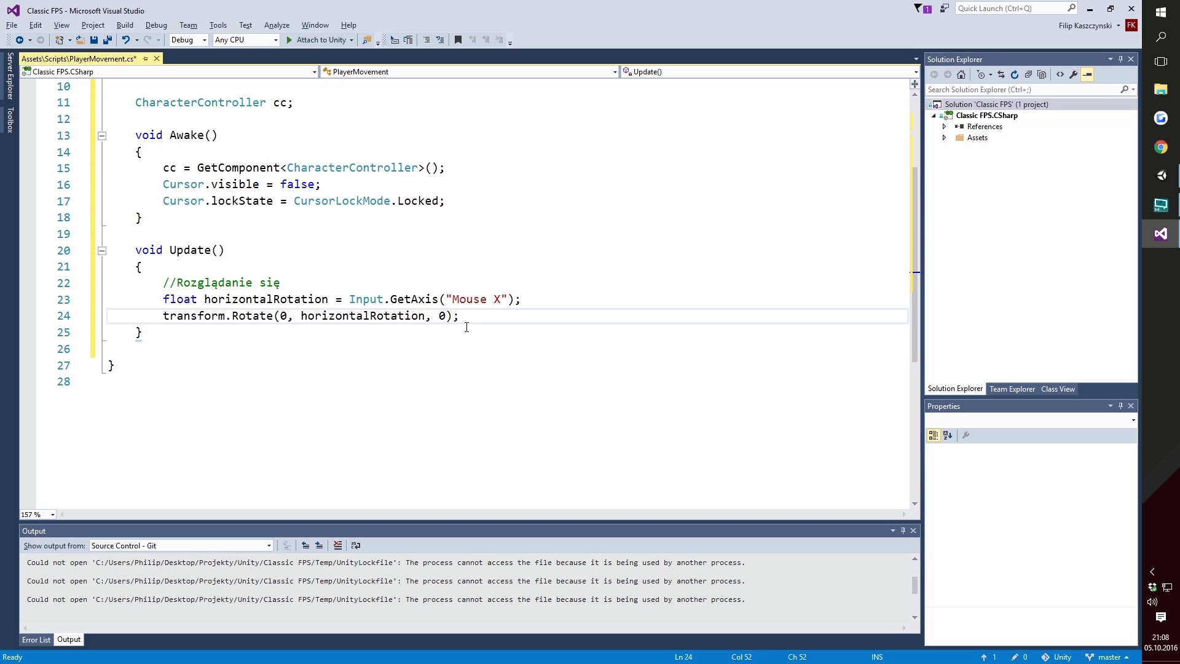
pyautogui.hotkey('ctrl', 's')
# Attach PlayerMovement to the Player, play-test the mouse turning, and return to Visual Studio.
pyautogui.click(1161, 175)
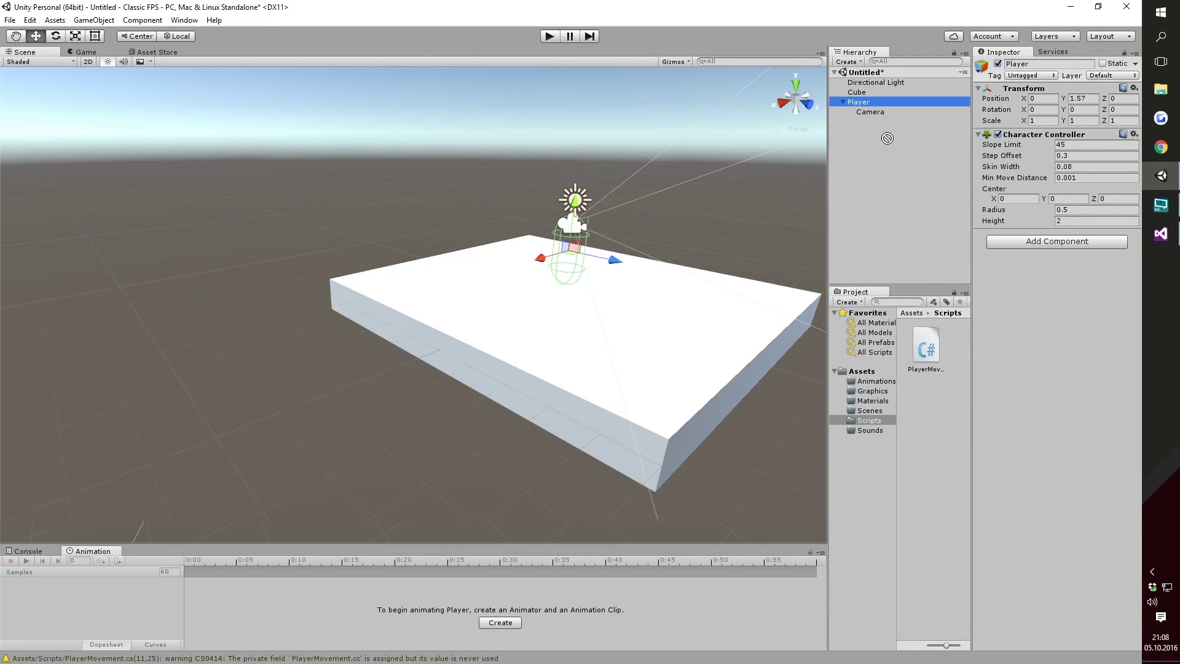
pyautogui.moveTo(927, 369); pyautogui.dragTo(895, 102)
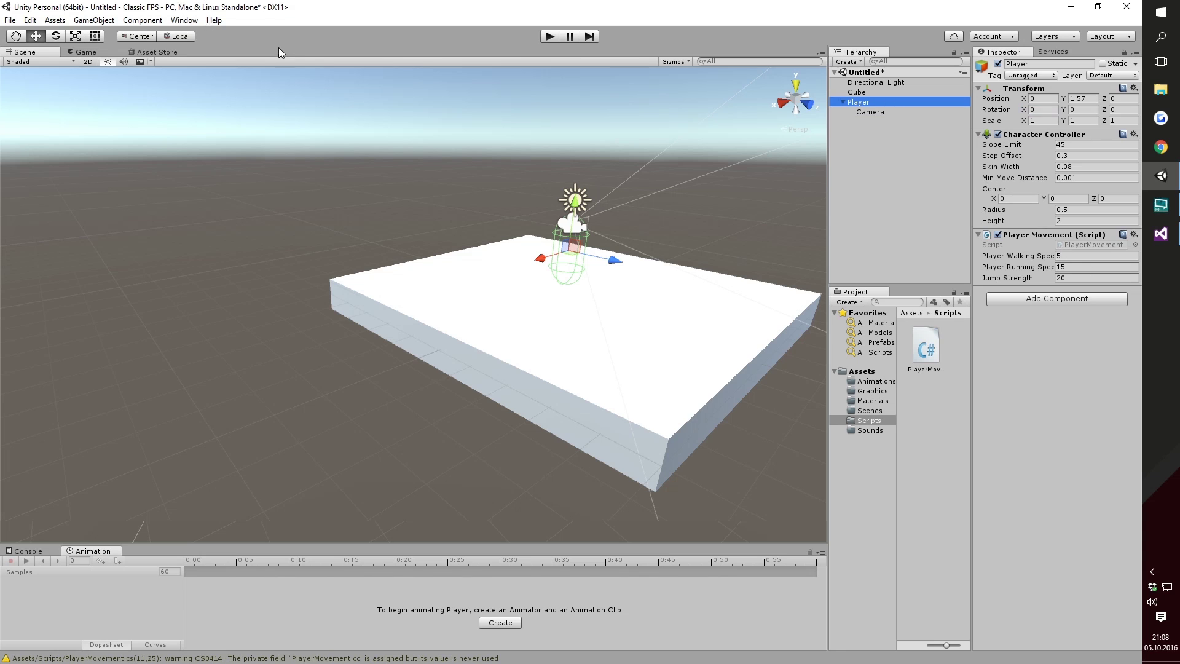
pyautogui.click(552, 39)
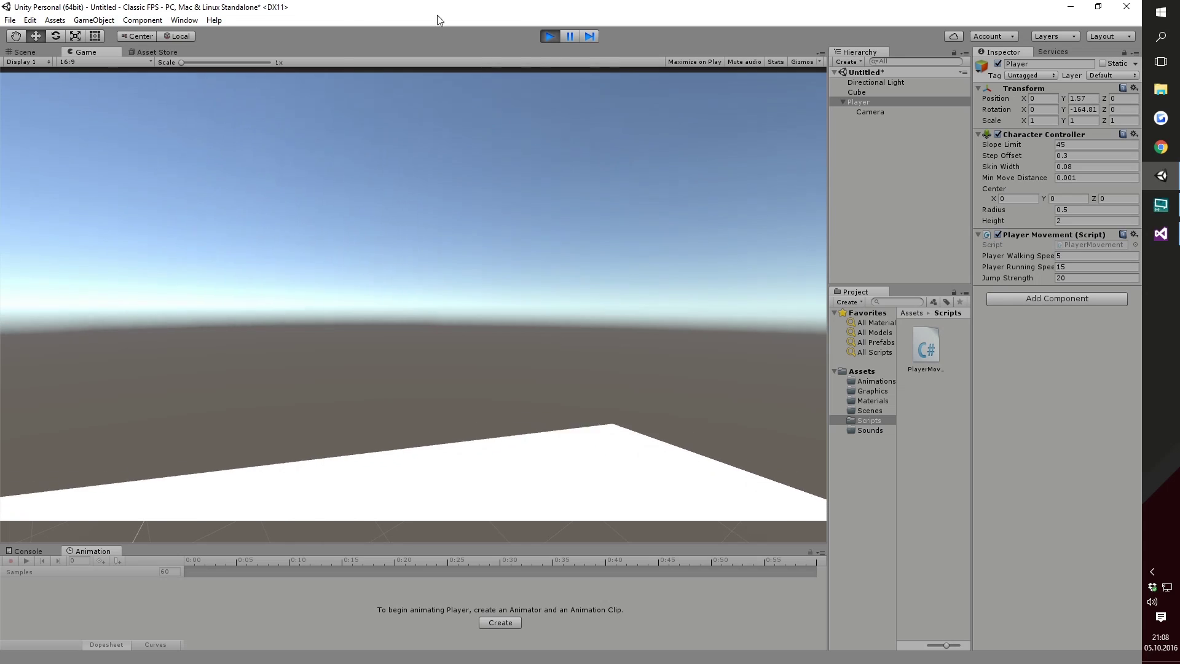
pyautogui.hotkey('ctrl', 'p')
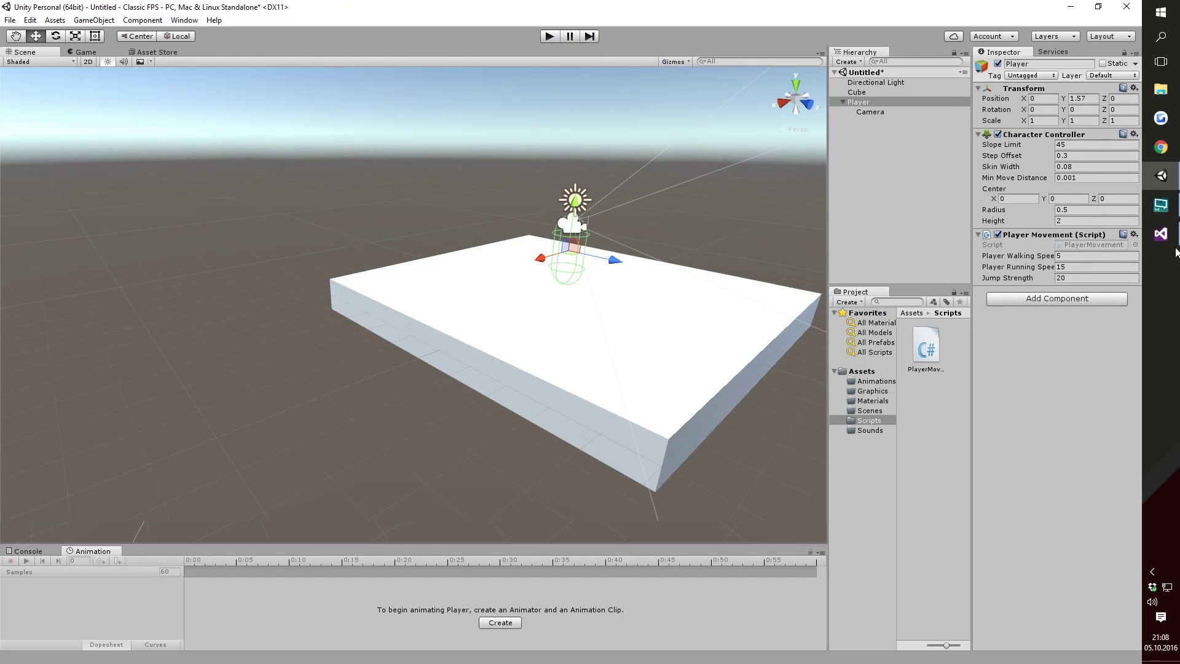
pyautogui.click(1161, 234)
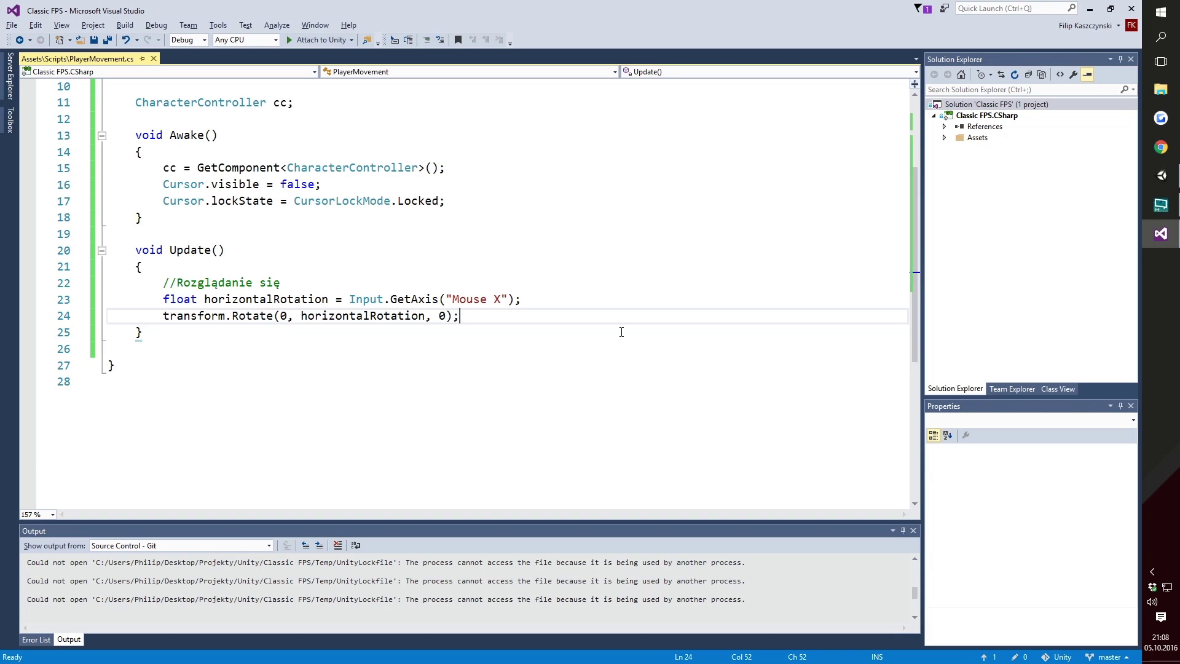
# Extend the first comment with 'na boki' and add //Rozglądanie się góra dół below the Rotate call.
pyautogui.click(351, 289)
pyautogui.write('na boki')
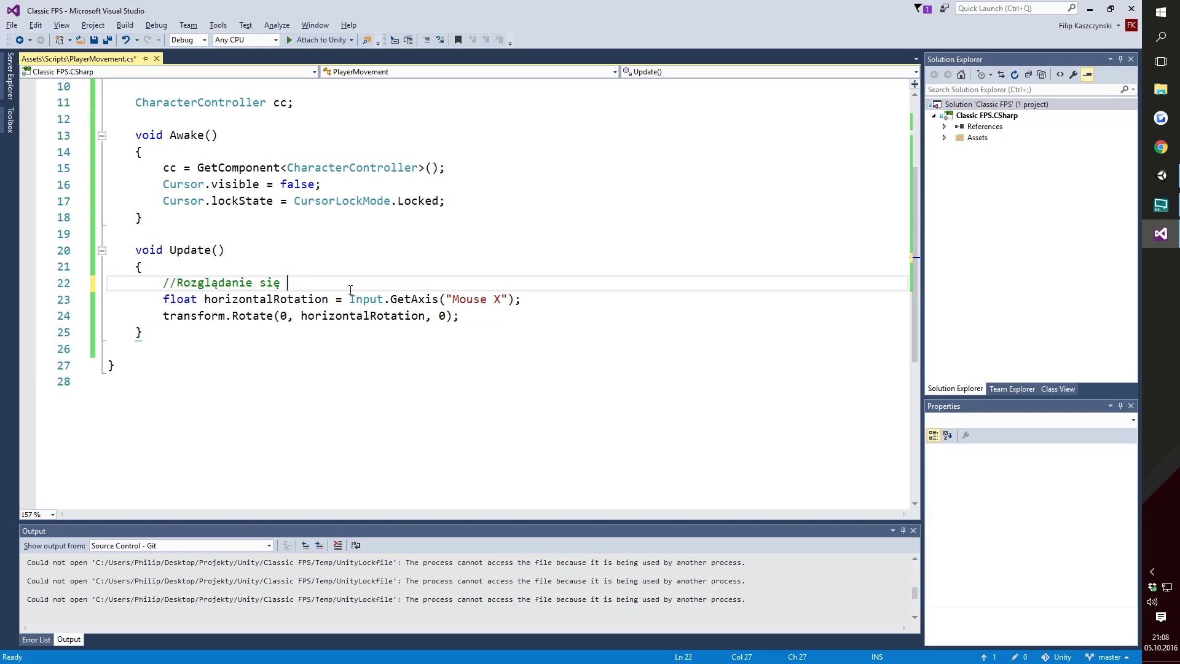
pyautogui.click(510, 312)
pyautogui.press('Return')
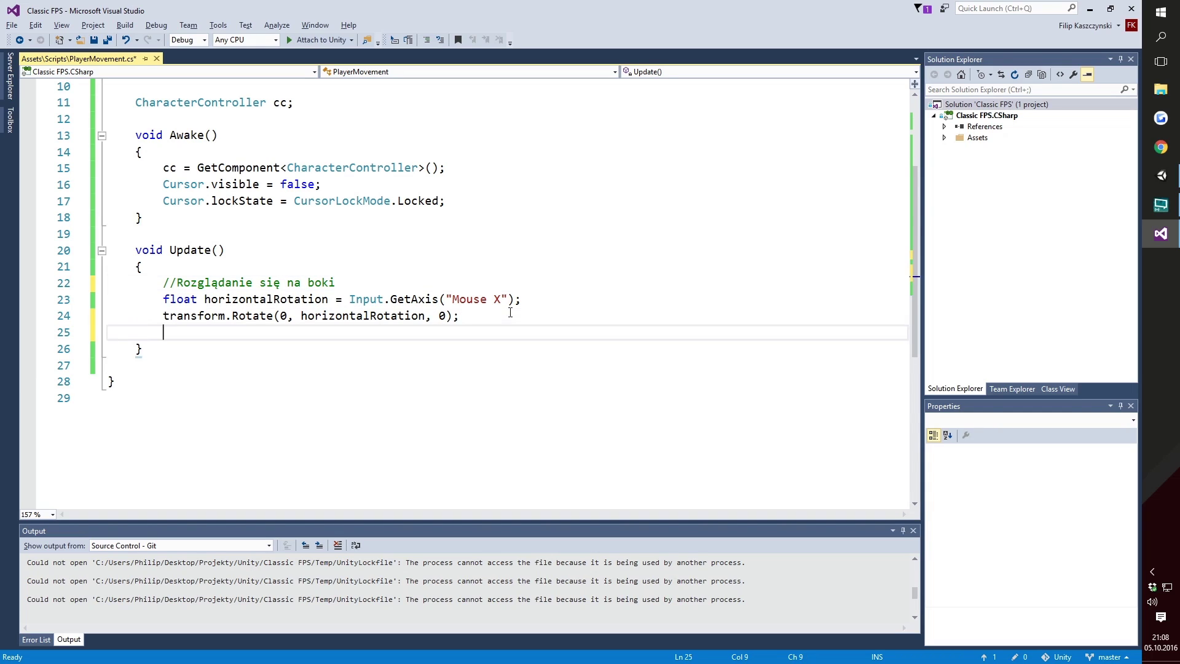
pyautogui.press('Return')
pyautogui.write('//Rozgląd')
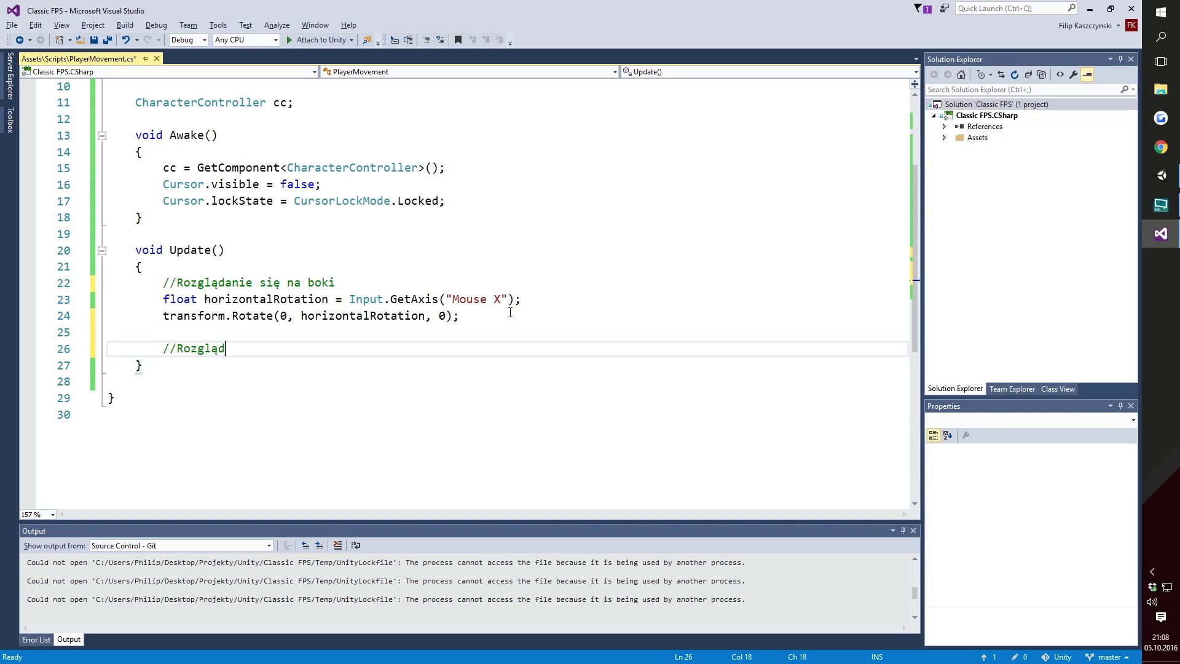
pyautogui.write('anie się góra')
pyautogui.write(' dół')
pyautogui.press('Return')
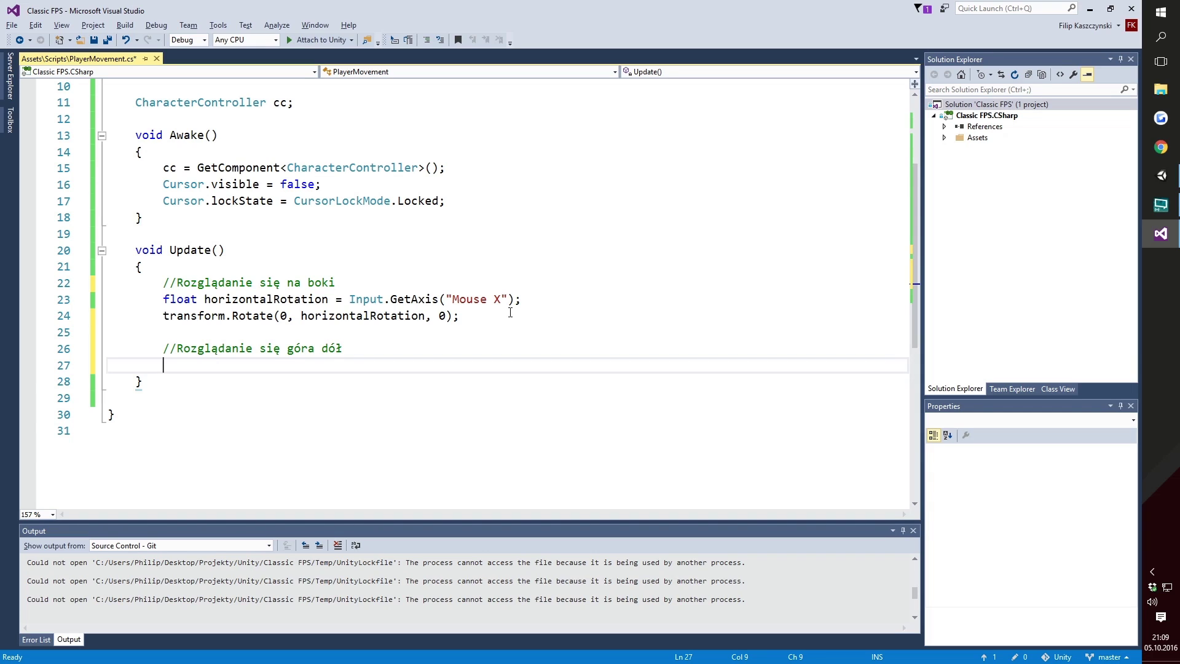
# Declare float verticalRotation = Input.GetAxis("Mouse Y"); under the new comment.
pyautogui.write('float ')
pyautogui.write('vertical')
pyautogui.press('BackSpace')
pyautogui.press('BackSpace')
pyautogui.press('BackSpace')
pyautogui.write('calRota')
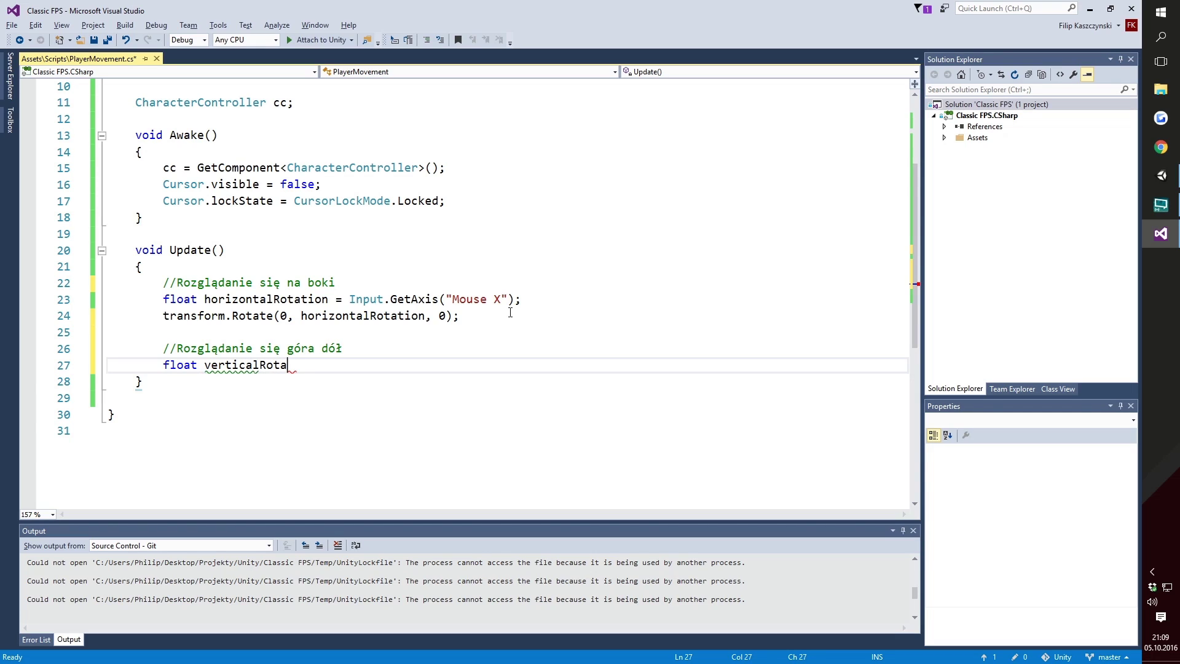
pyautogui.write('tion = ')
pyautogui.write('In')
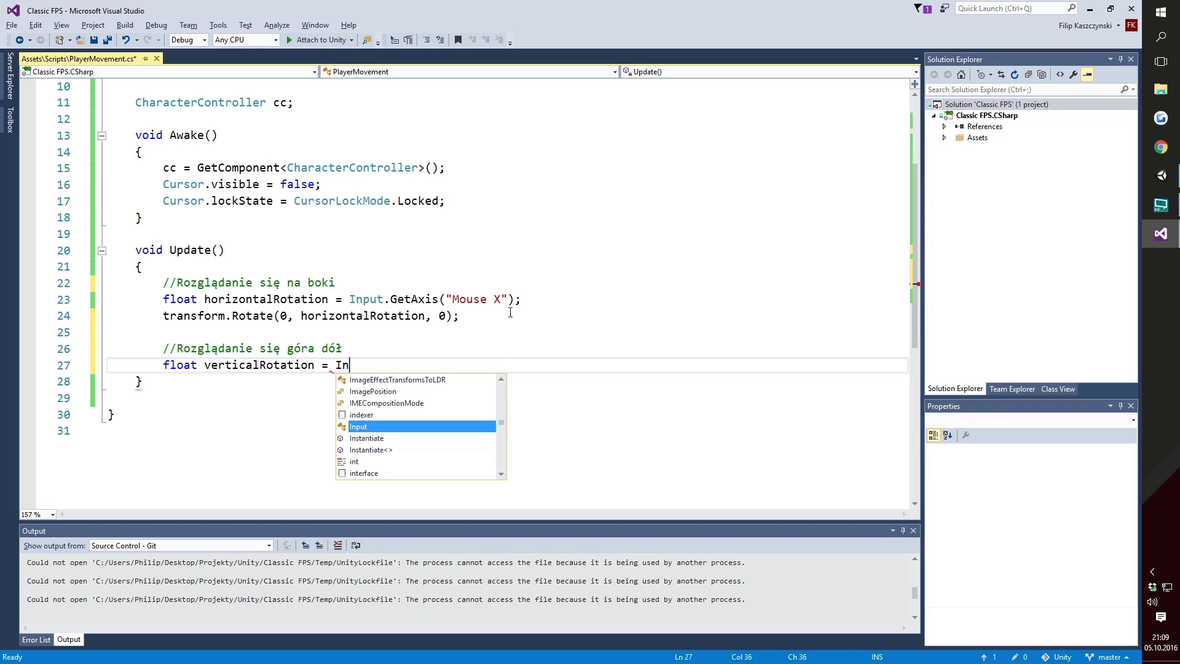
pyautogui.write('put.GetAxis(')
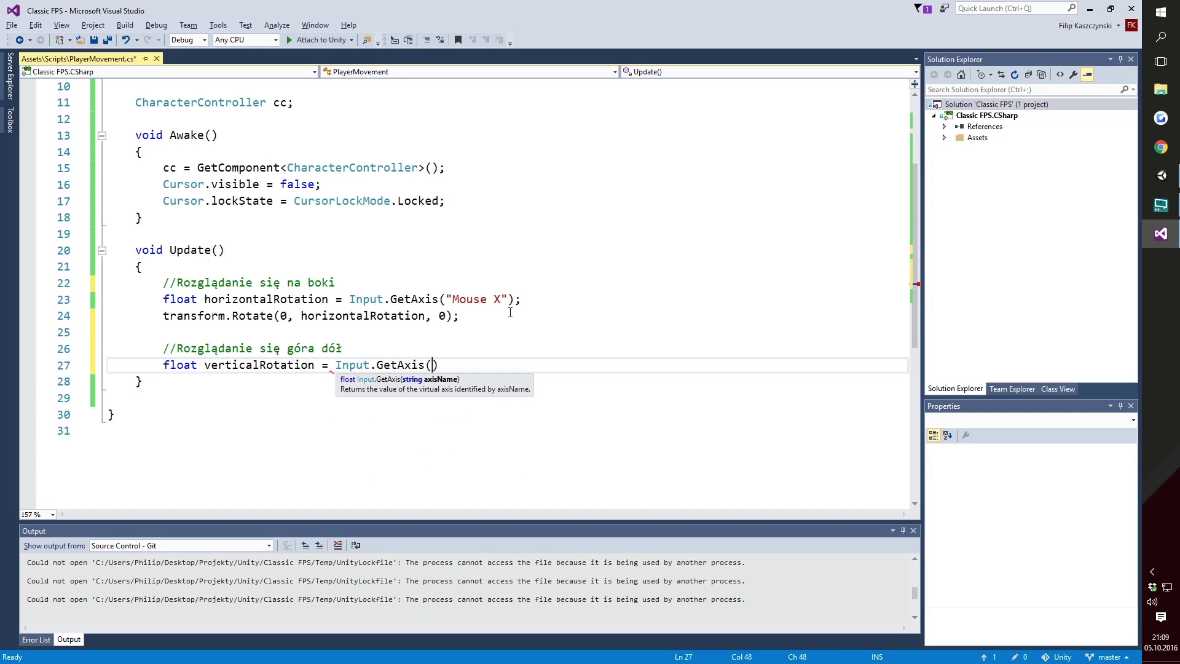
pyautogui.write('"Mouse Y')
pyautogui.write('");')
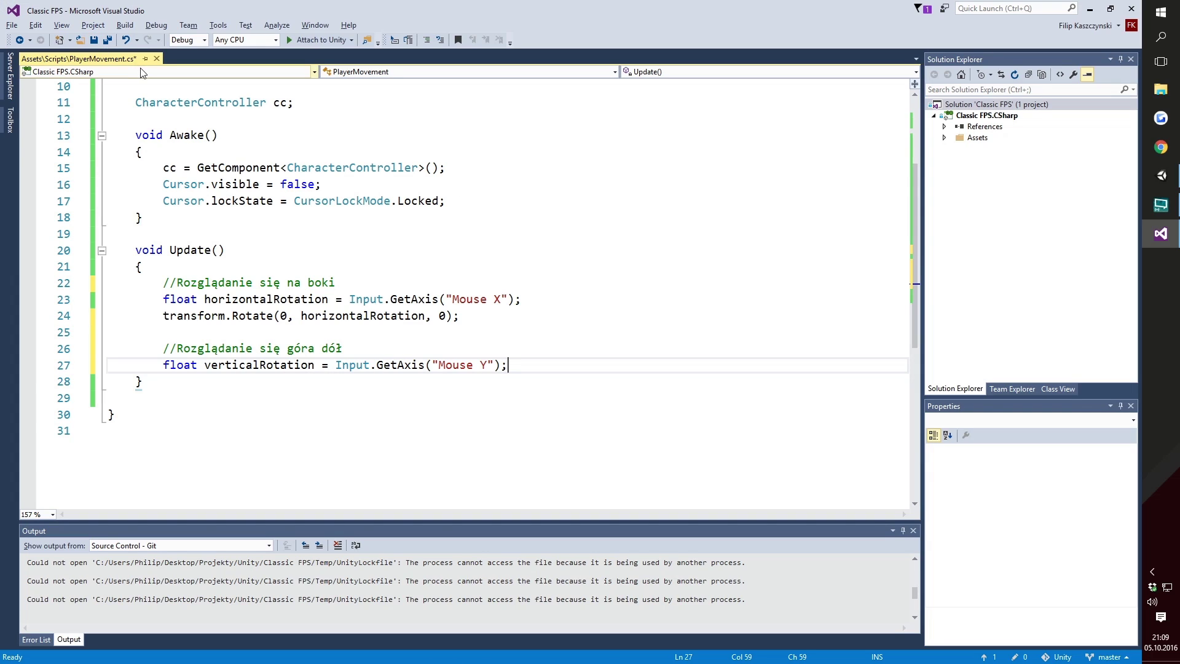
# Copy the verticalRotation declaration into a class field initialised to 0 above CharacterController.
pyautogui.scroll(3, 302, 343)
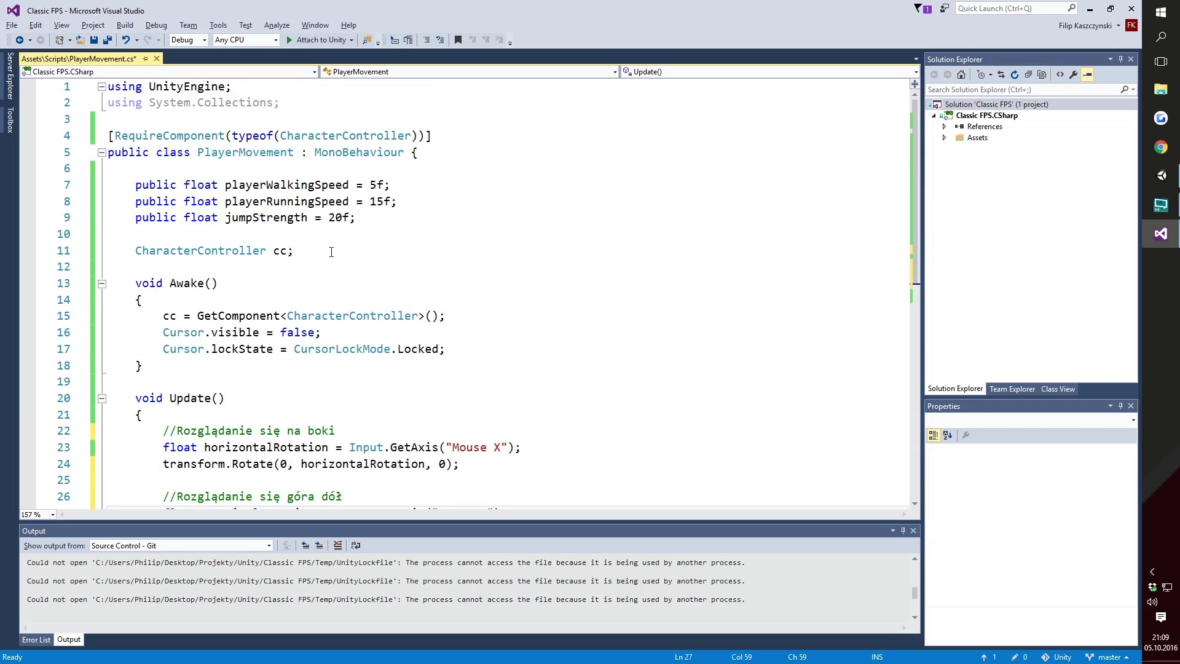
pyautogui.click(389, 221)
pyautogui.scroll(-3, 390, 226)
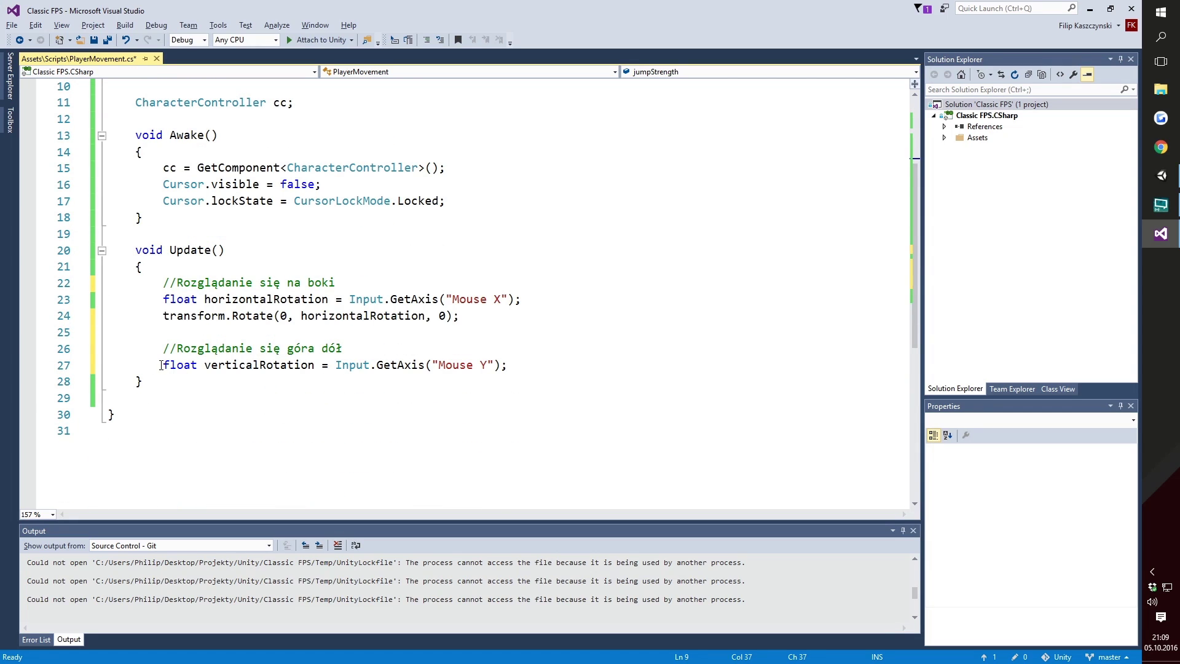
pyautogui.moveTo(163, 365); pyautogui.dragTo(315, 367)
pyautogui.hotkey('ctrl', 'c')
pyautogui.scroll(3, 338, 381)
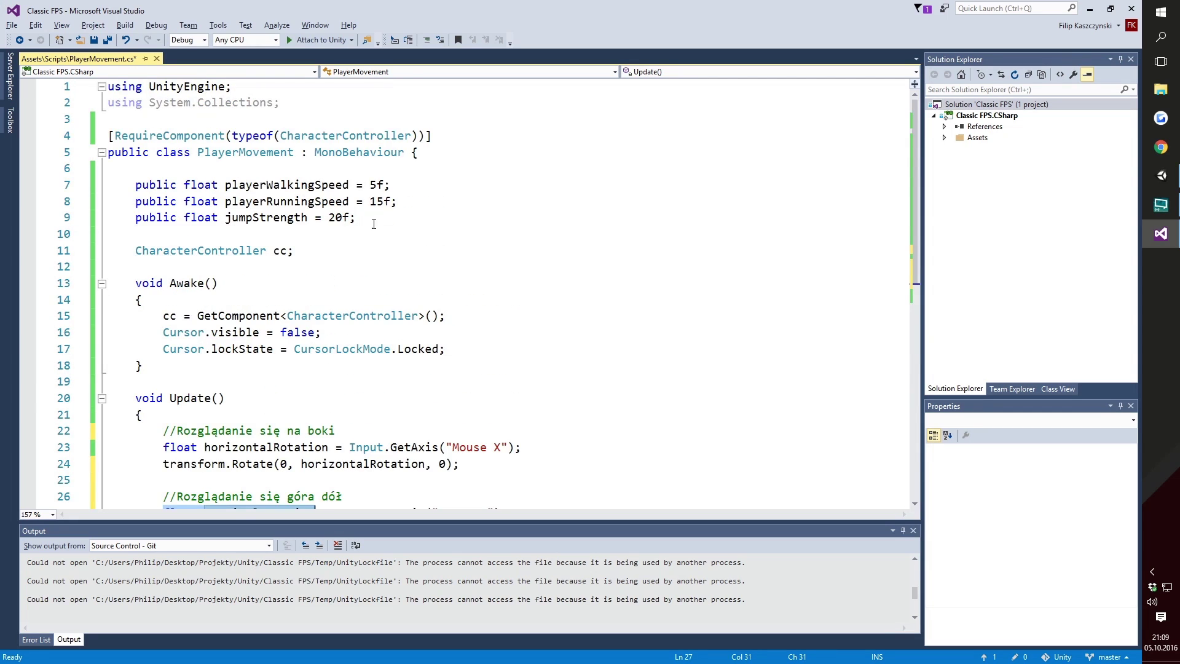
pyautogui.click(381, 217)
pyautogui.click(310, 236)
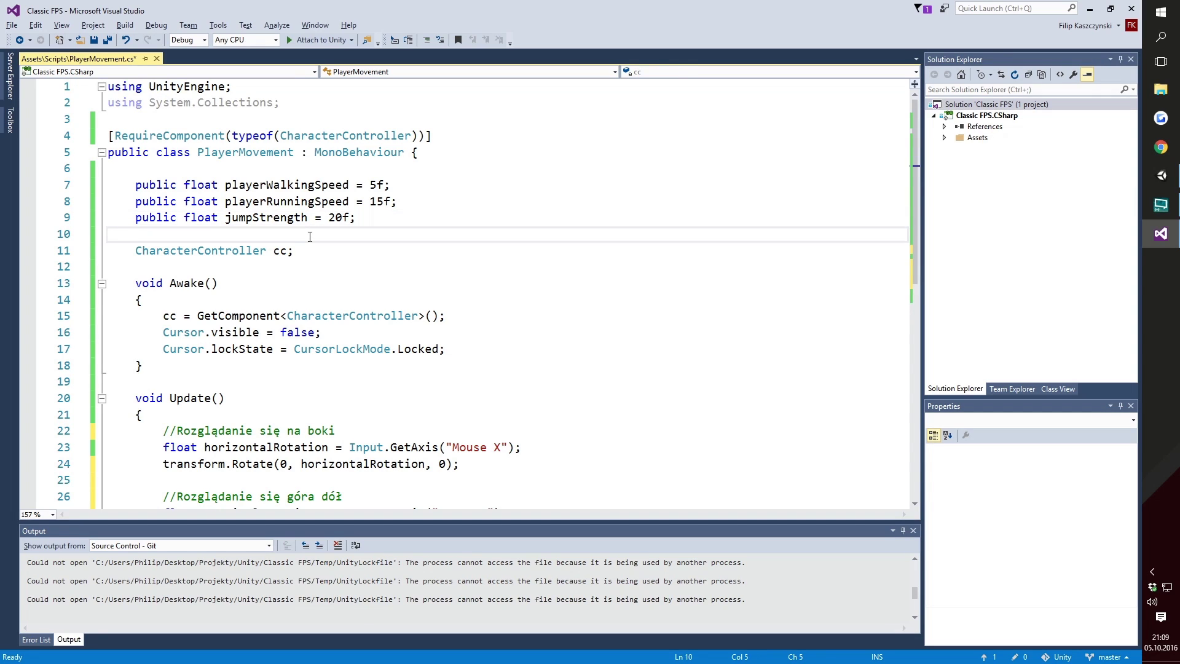
pyautogui.press('Return')
pyautogui.hotkey('ctrl', 'v')
pyautogui.write('= 0;')
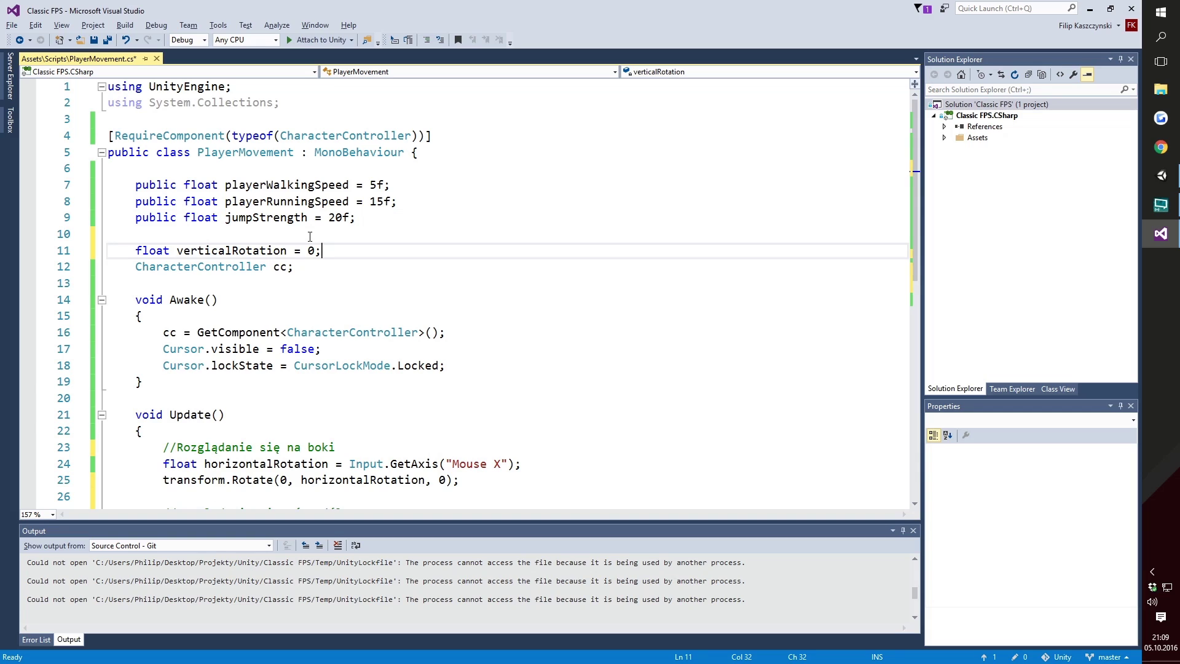
# Change the Update line to verticalRotation -= Input.GetAxis("Mouse Y") and save.
pyautogui.scroll(-3, 310, 237)
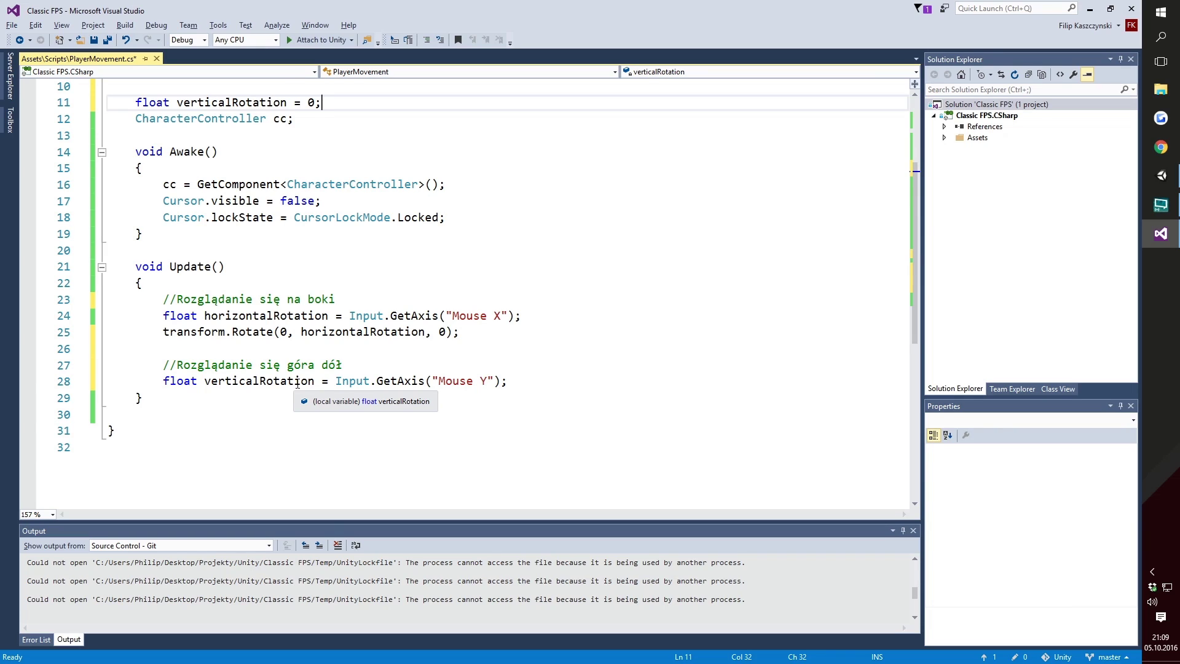
pyautogui.doubleClick(180, 381)
pyautogui.press('Delete')
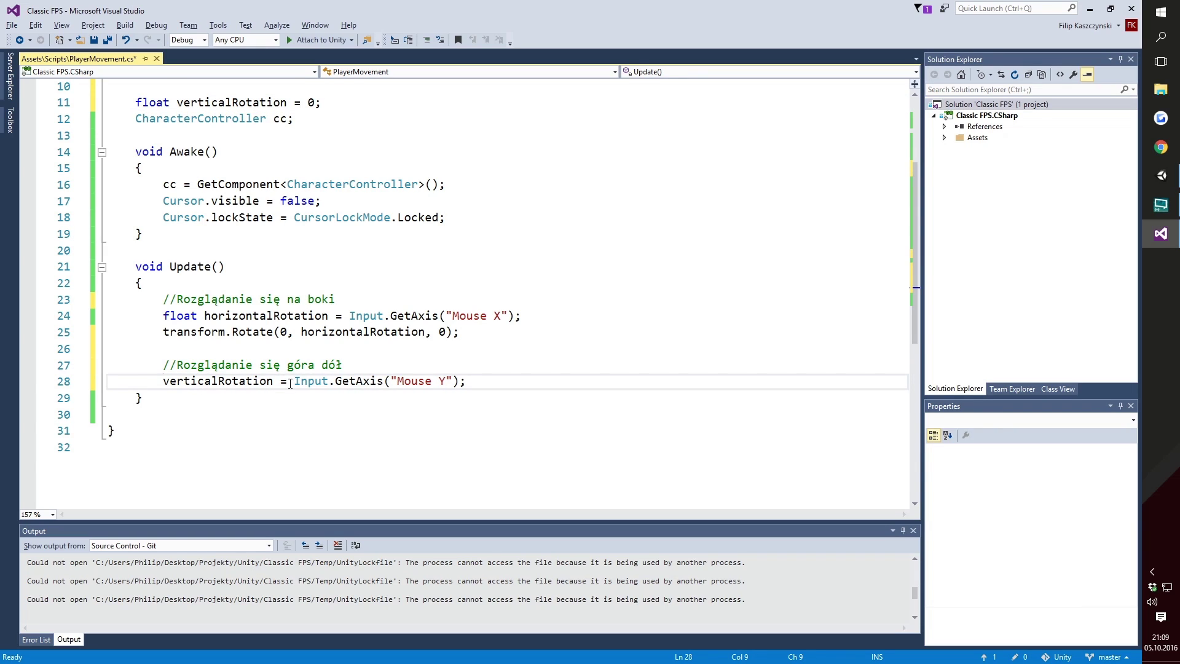
pyautogui.hotkey('ctrl', 'Right')
pyautogui.write('-')
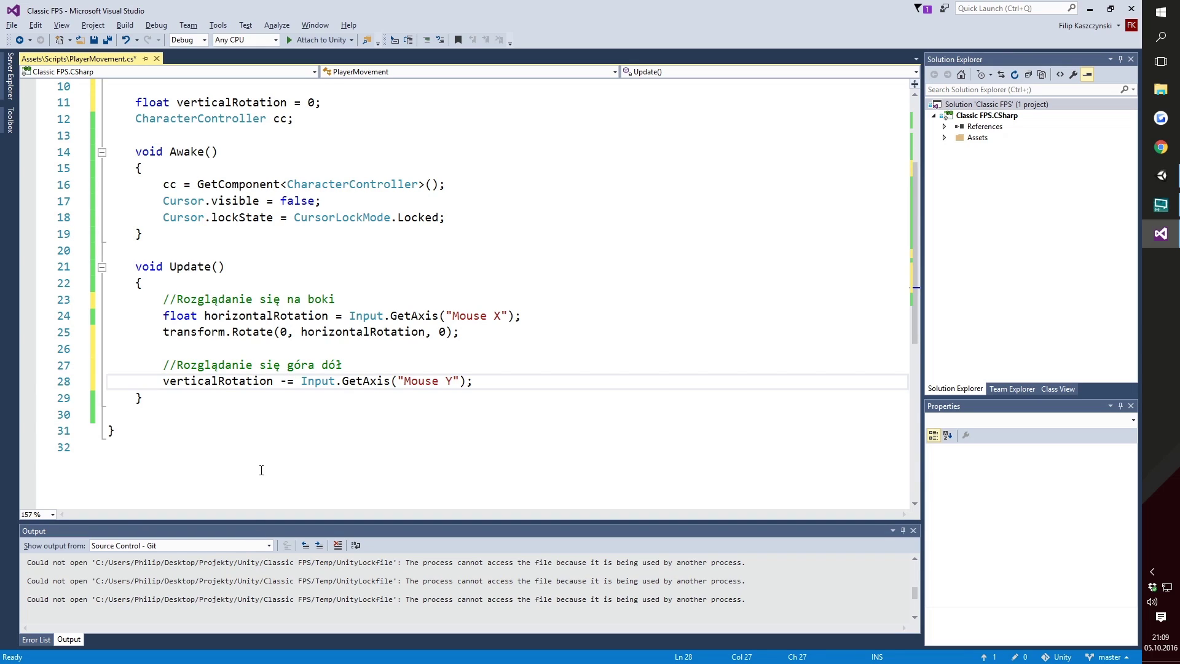
pyautogui.hotkey('ctrl', 's')
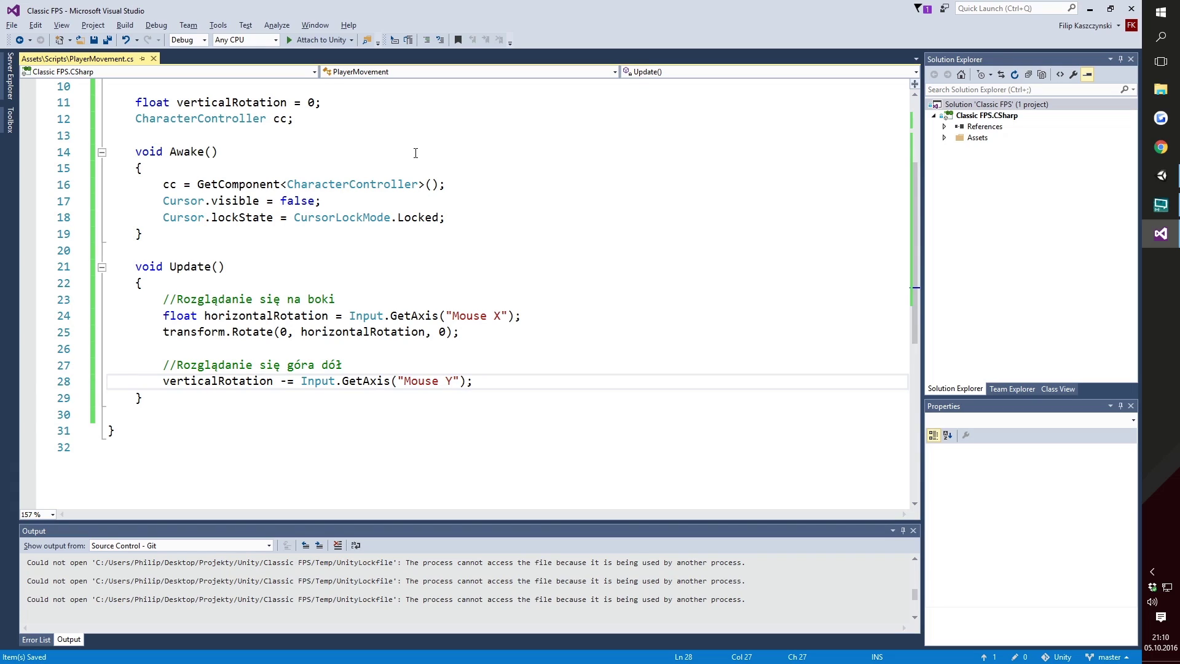
# Under the Mouse Y line, start Camera.main.transform.localRotation with IntelliSense.
pyautogui.click(500, 382)
pyautogui.press('Return')
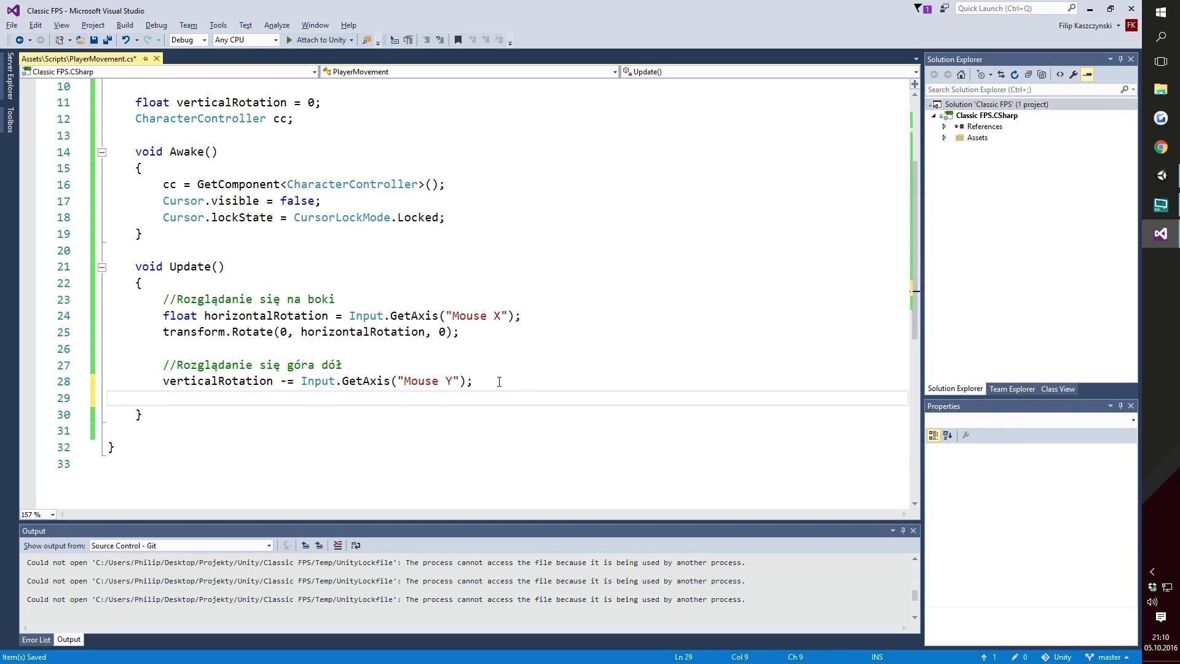
pyautogui.write('Camera.')
pyautogui.write('main.')
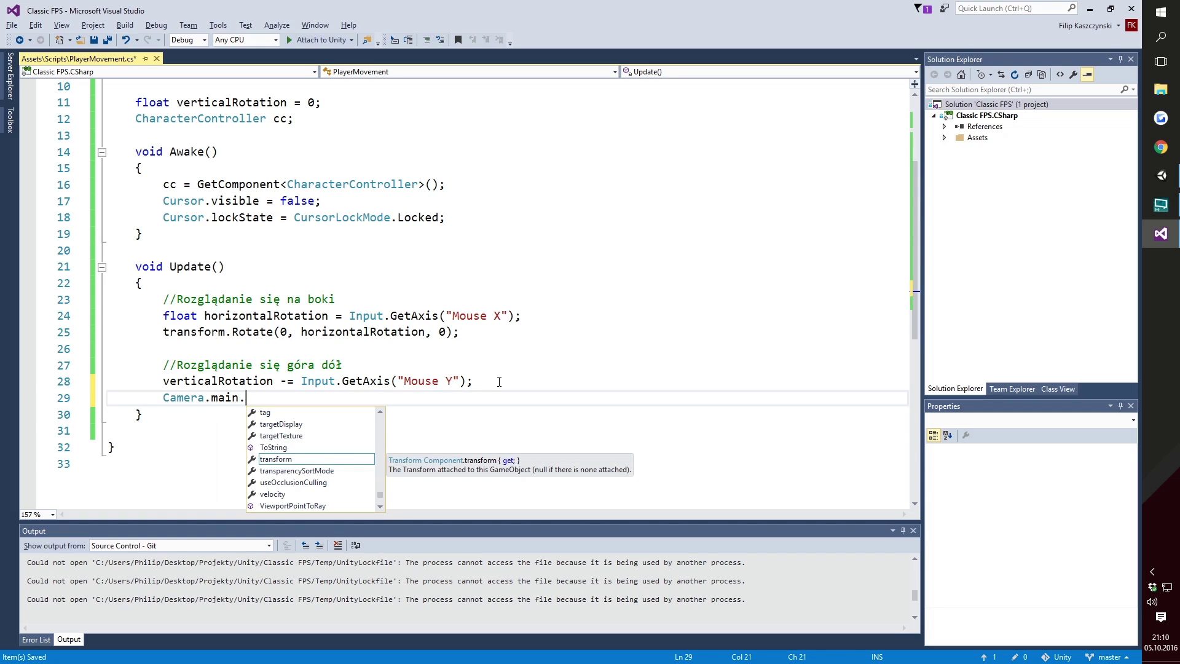
pyautogui.write('tr')
pyautogui.press('Tab')
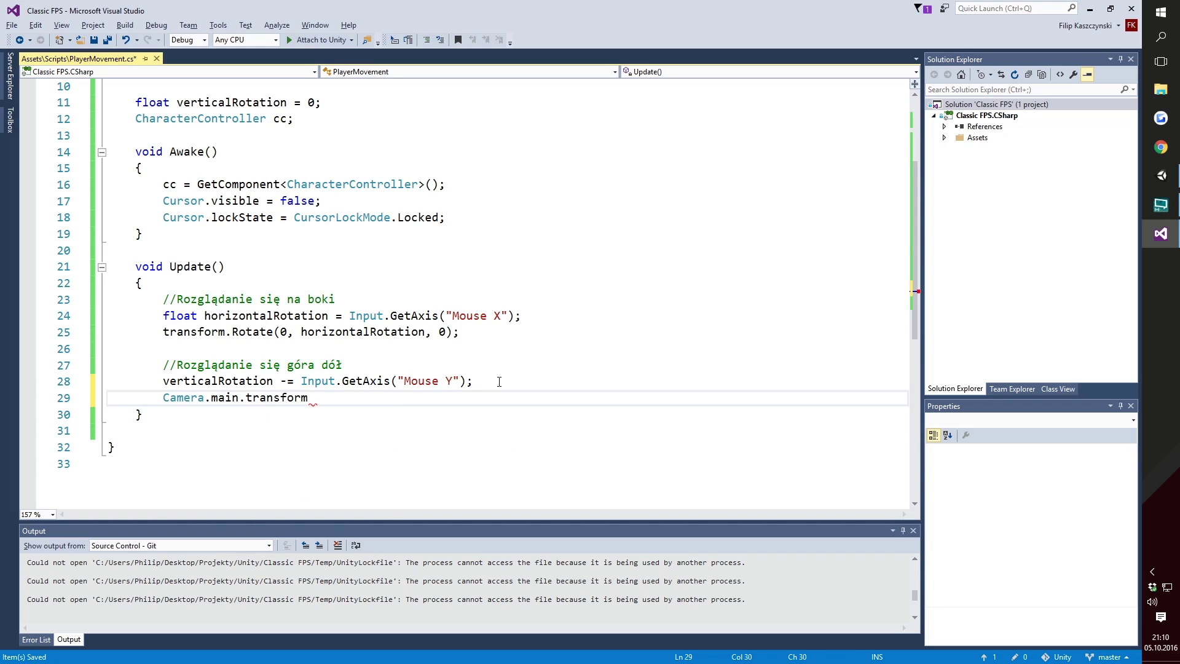
pyautogui.write('.')
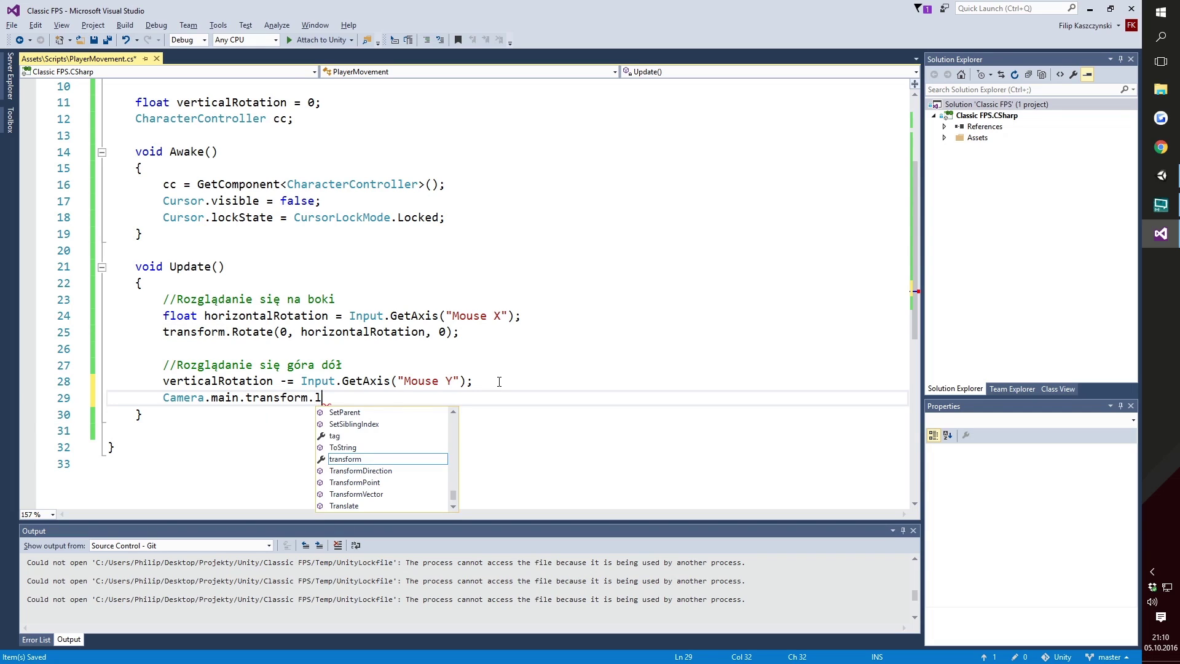
pyautogui.write('loc')
pyautogui.press('Down')
pyautogui.press('Down')
pyautogui.press('Tab')
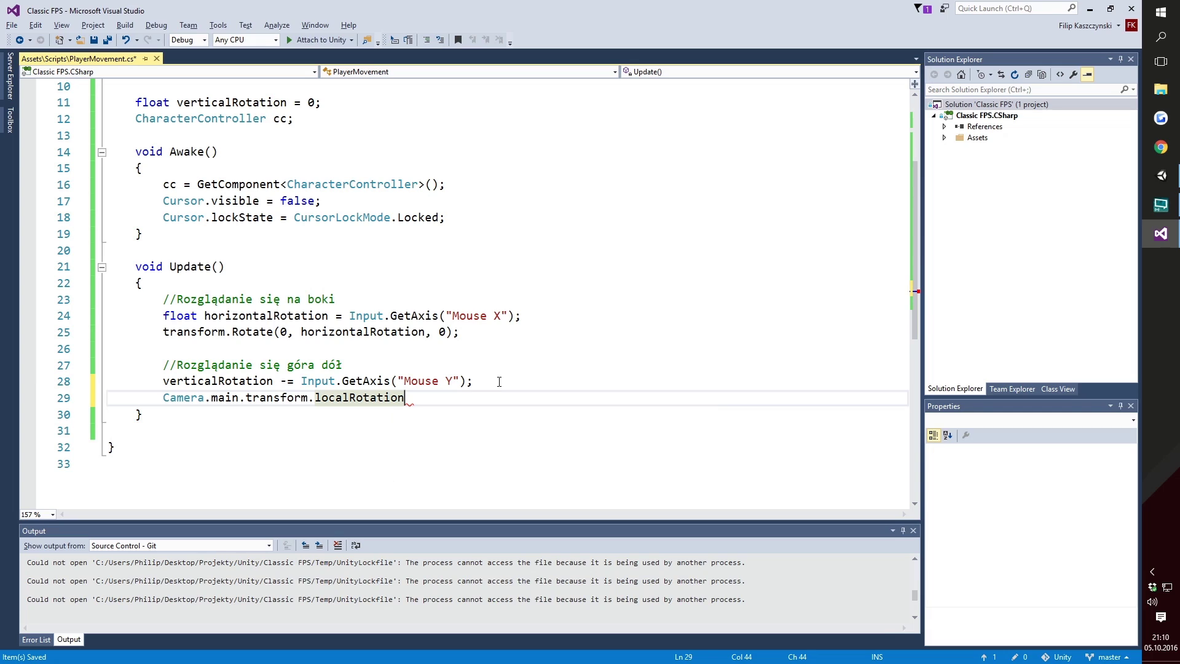
# Complete the line with = Quaternion.Euler(verticalRotation, 0, 0); and save the script.
pyautogui.click(1166, 183)
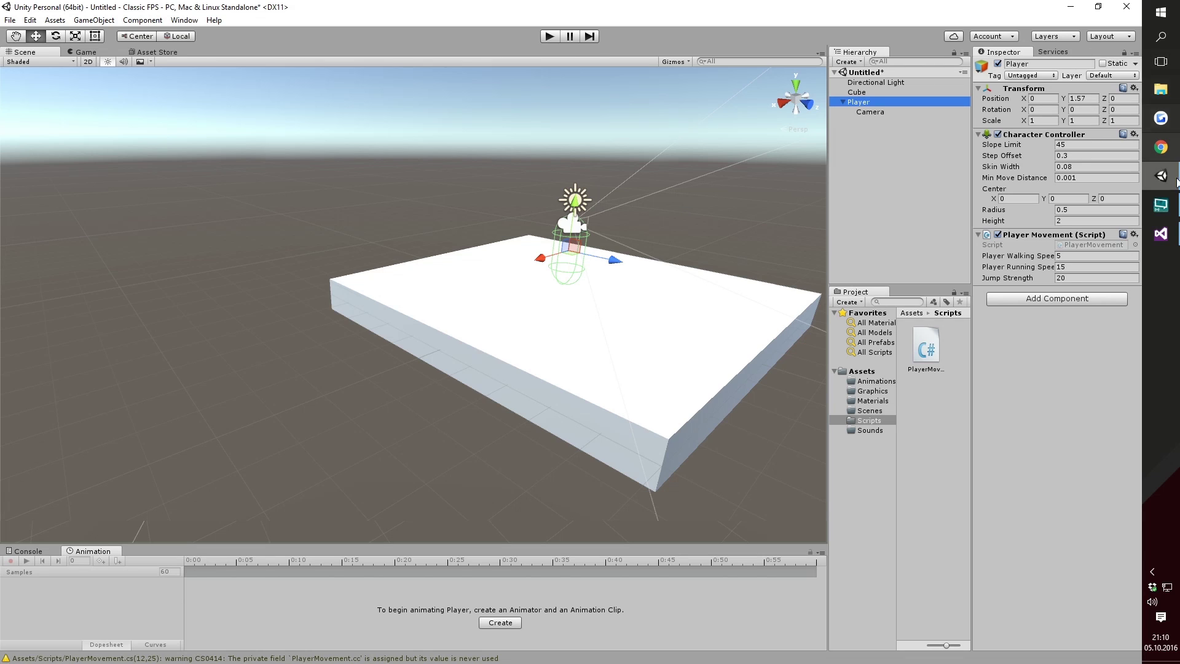
pyautogui.click(1162, 233)
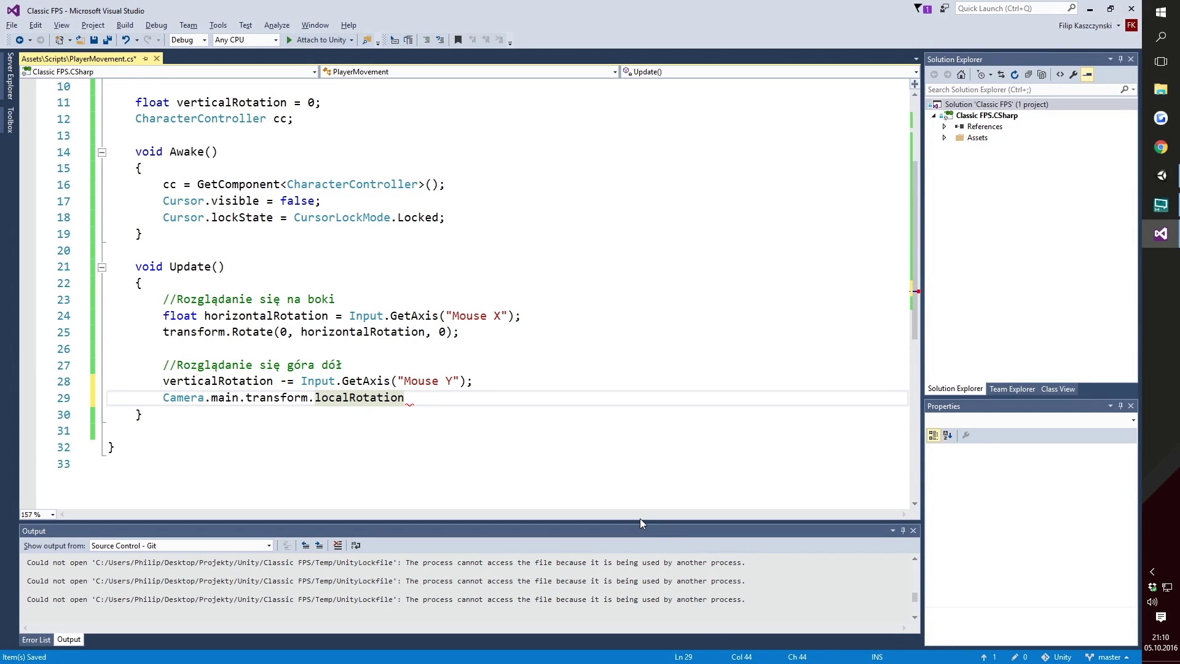
pyautogui.write(' = ')
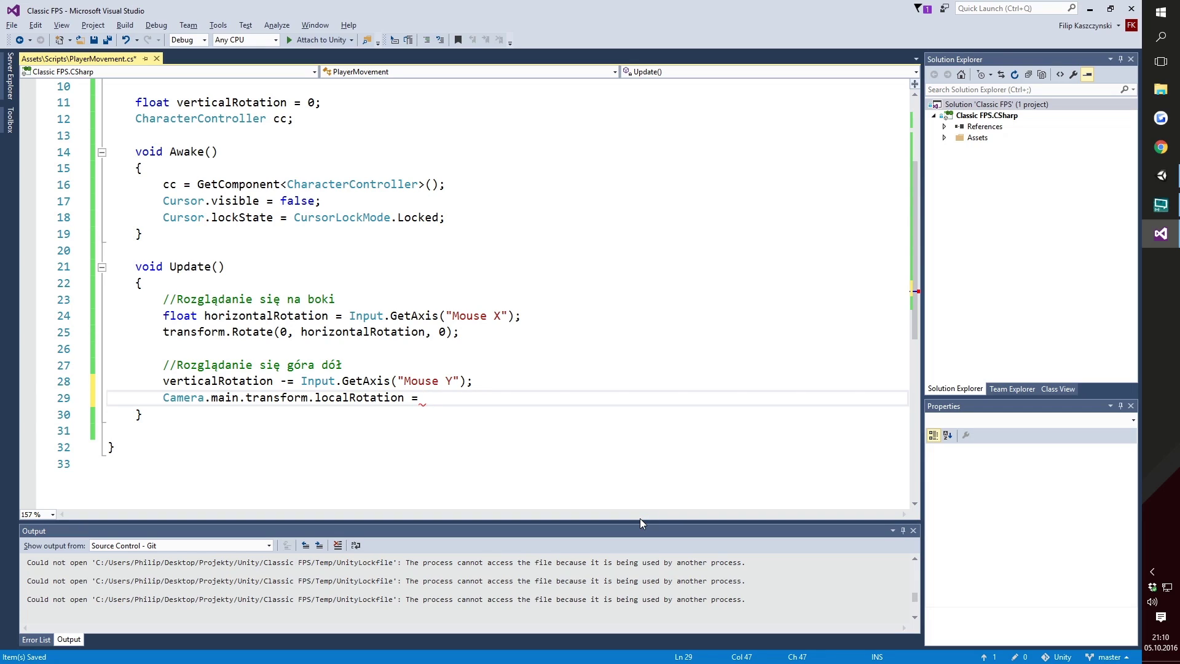
pyautogui.write('Qua')
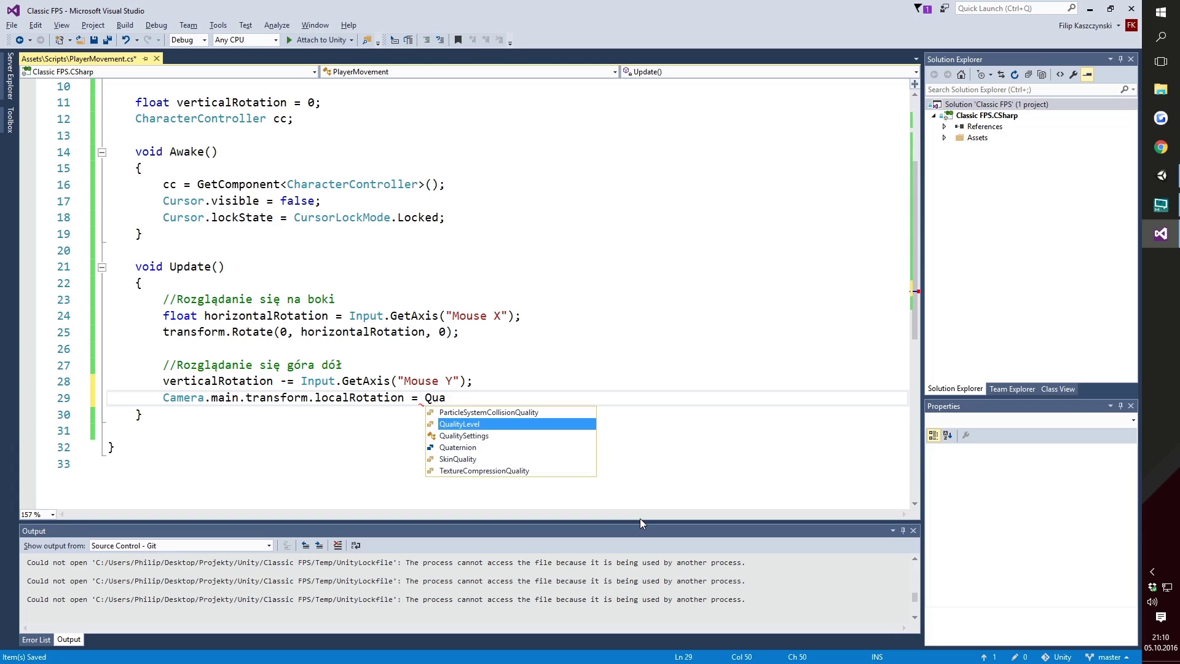
pyautogui.write('ternion.Eu')
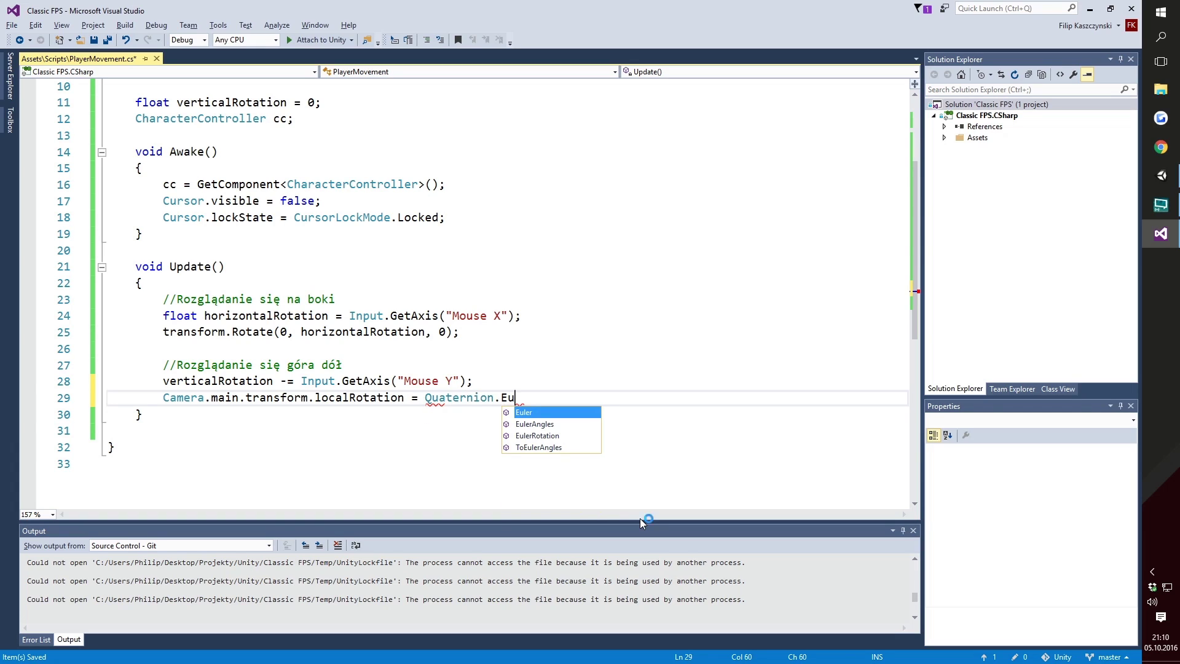
pyautogui.write('ler')
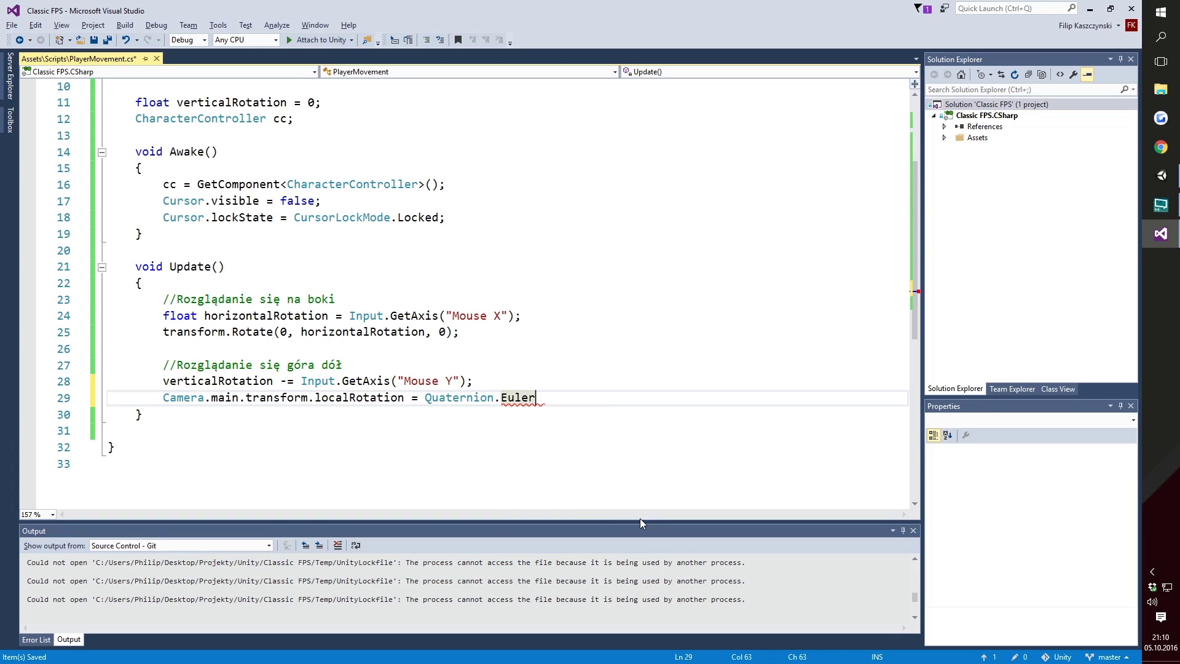
pyautogui.write('(vert')
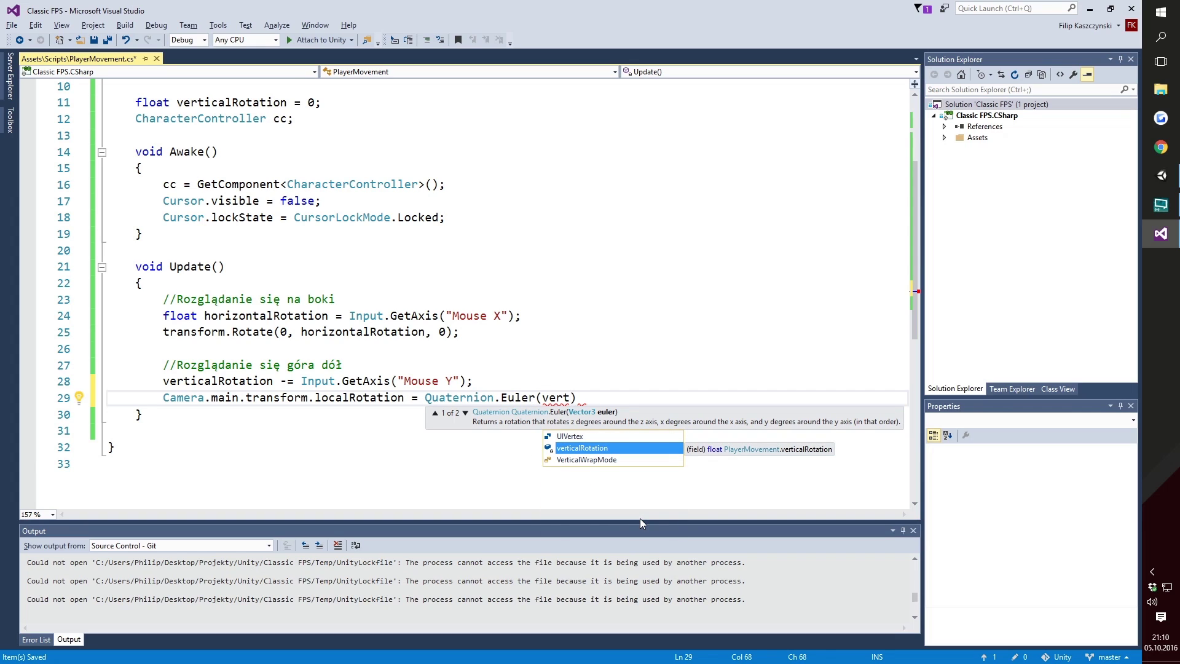
pyautogui.write('icalRotation, 0 ')
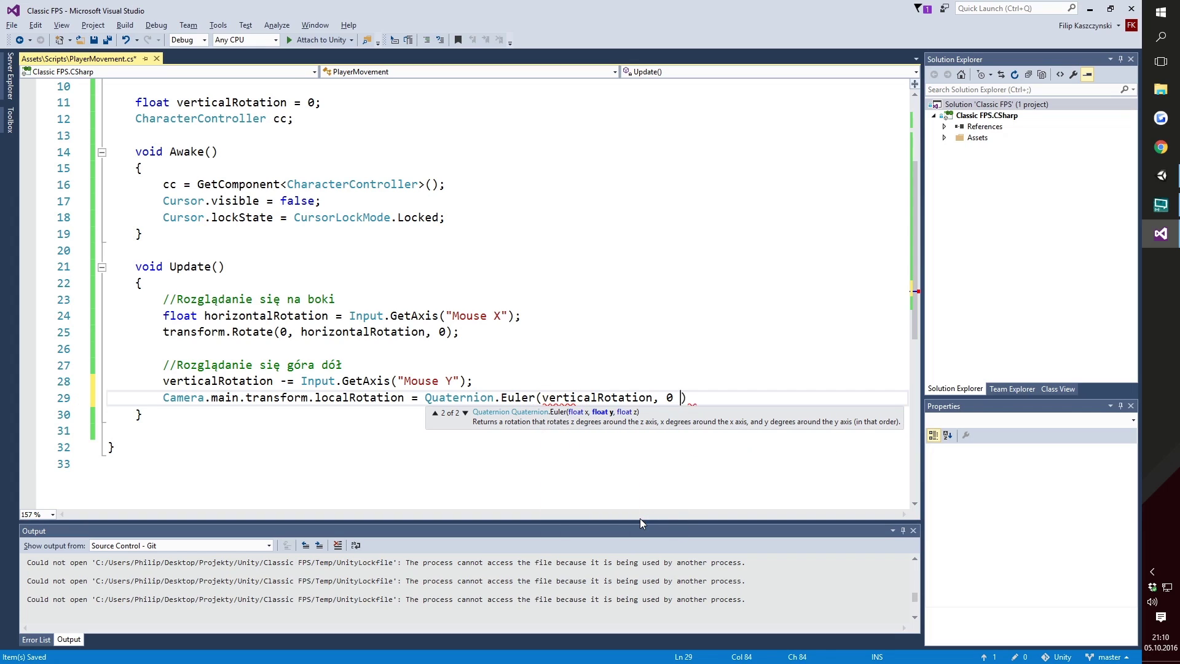
pyautogui.write(',0')
pyautogui.press('BackSpace')
pyautogui.write('0')
pyautogui.write(');')
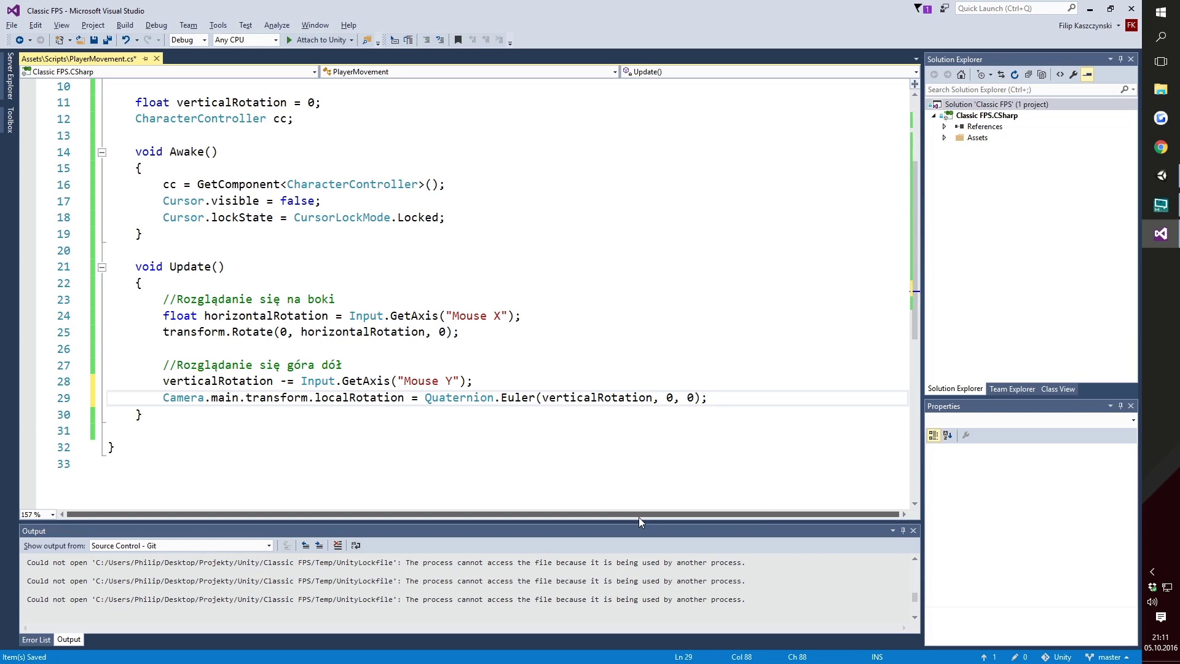
pyautogui.hotkey('ctrl', 's')
pyautogui.click(1161, 175)
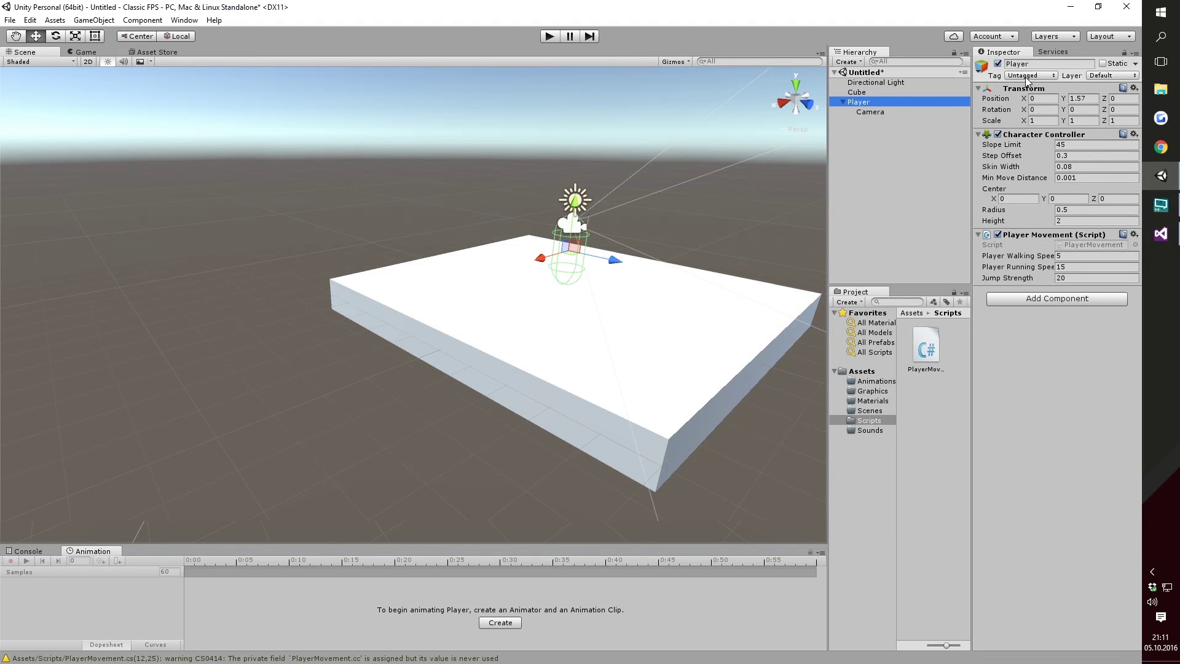
# Select the Camera, play-test the vertical mouse look, stop, and return to PlayerMovement.cs.
pyautogui.click(884, 112)
pyautogui.click(554, 38)
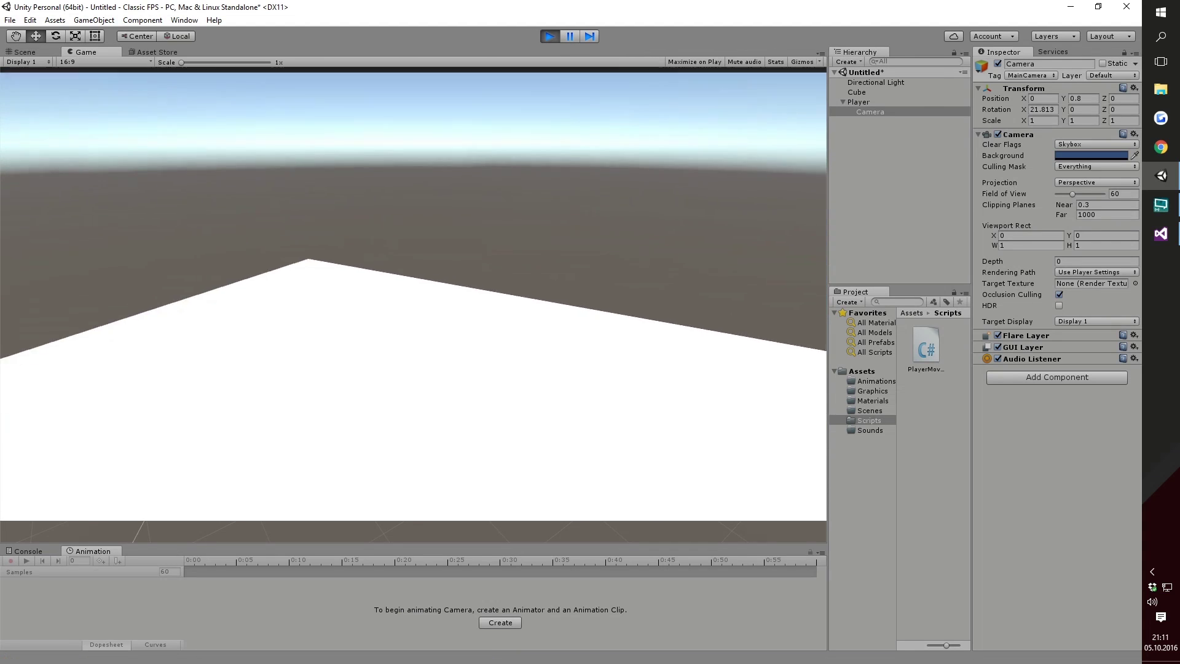
pyautogui.moveTo(413, 296)
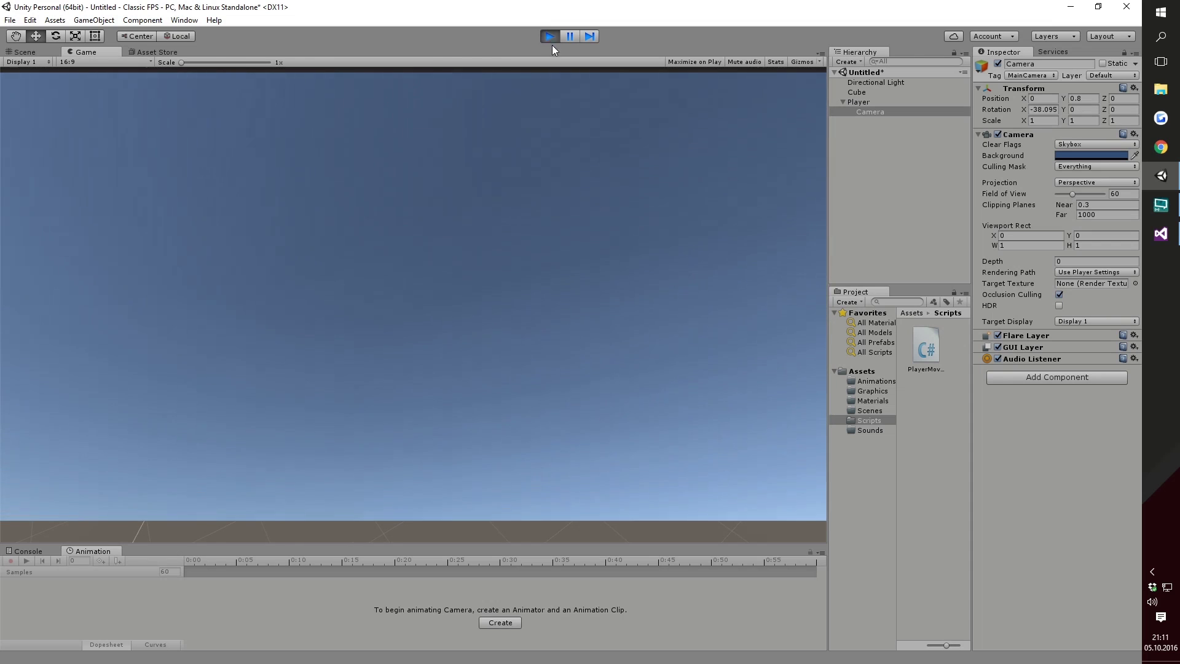
pyautogui.click(549, 39)
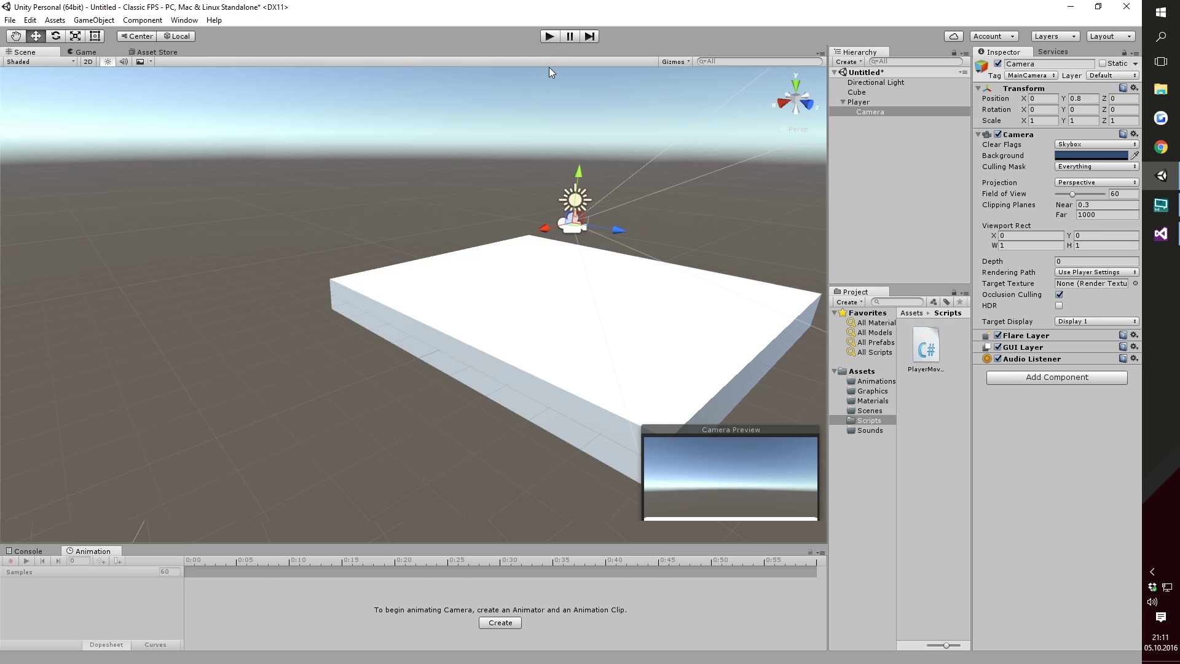
pyautogui.click(1161, 233)
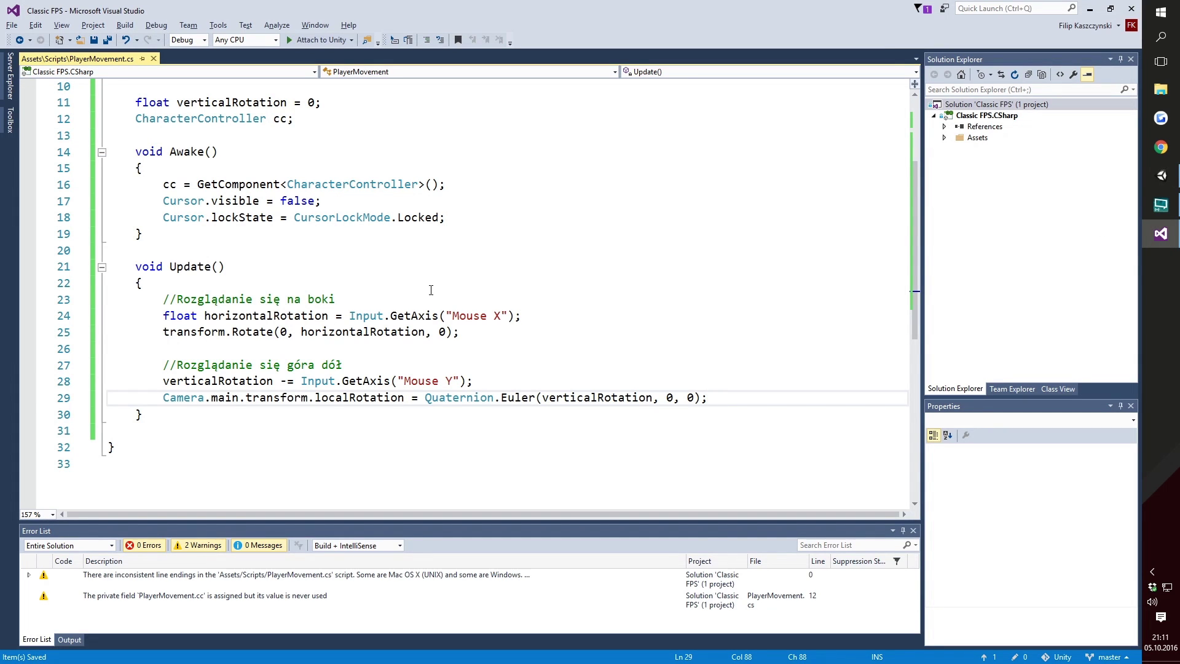
# Insert an empty line after the Mouse Y line in Update.
pyautogui.click(477, 383)
pyautogui.press('Return')
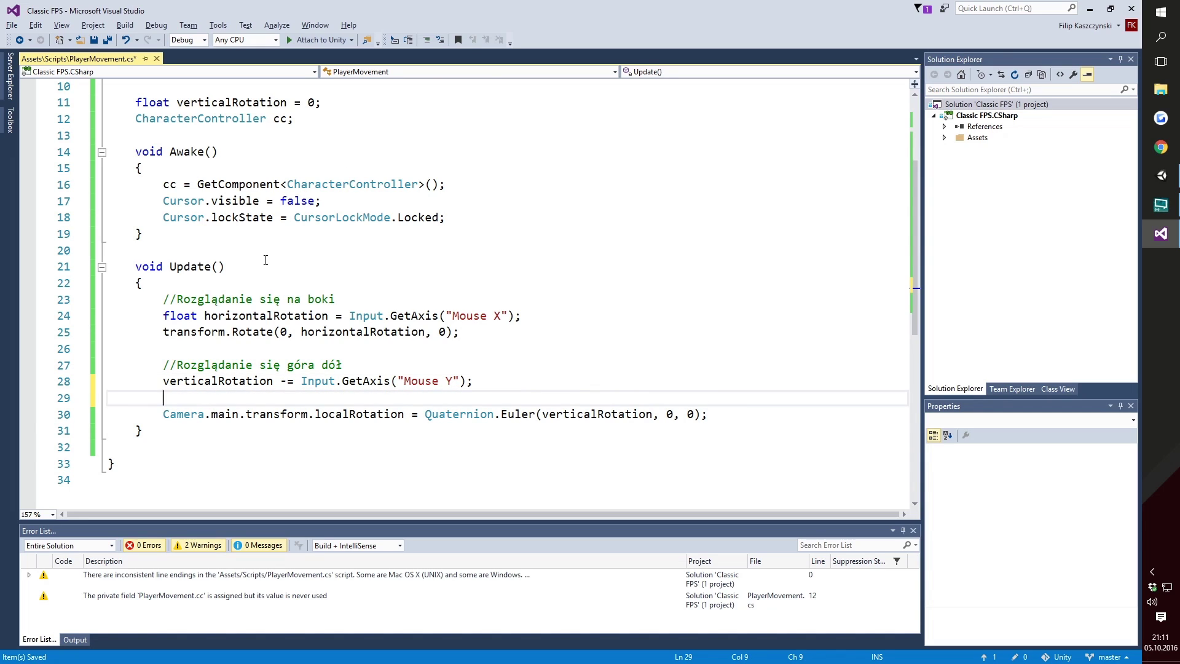
pyautogui.click(233, 381)
pyautogui.click(287, 395)
# Declare public float verticalRotationLimit = 80; below the jumpStrength field.
pyautogui.scroll(3, 287, 394)
pyautogui.click(395, 222)
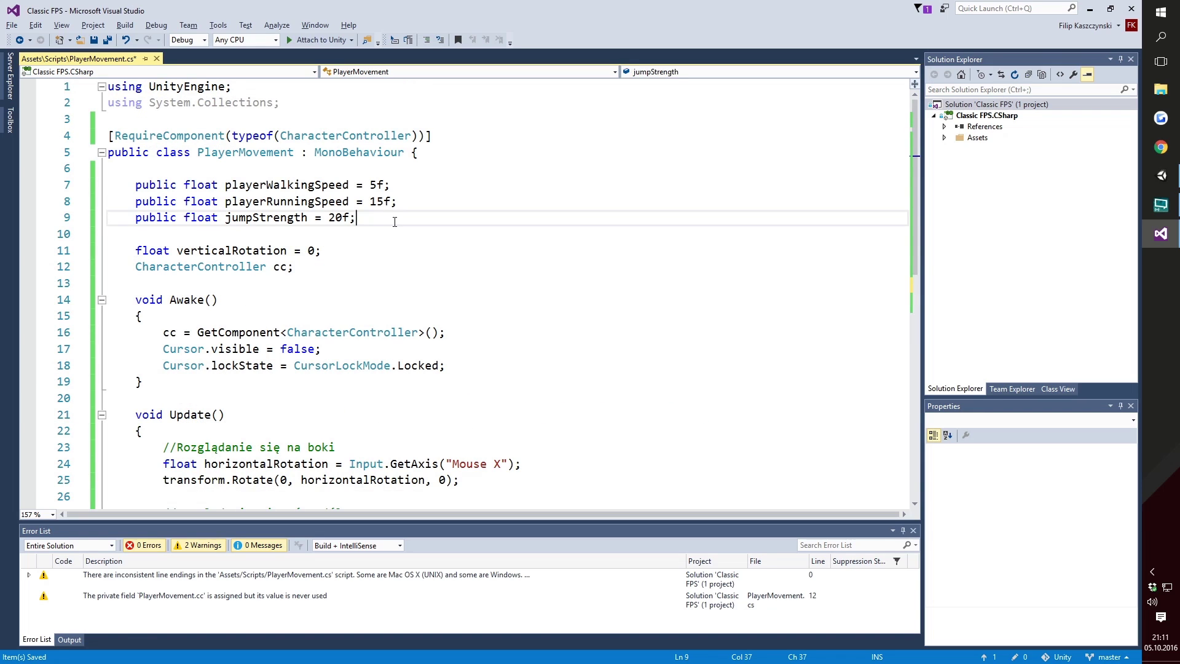
pyautogui.press('Return')
pyautogui.write('public fl')
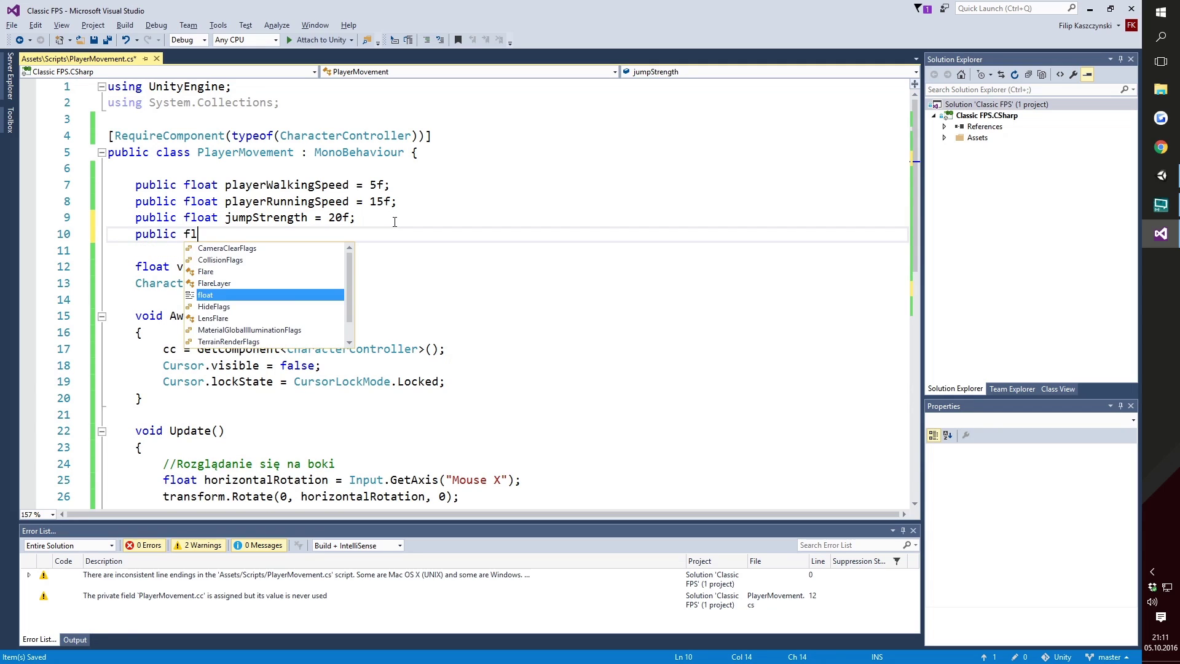
pyautogui.write('oat ')
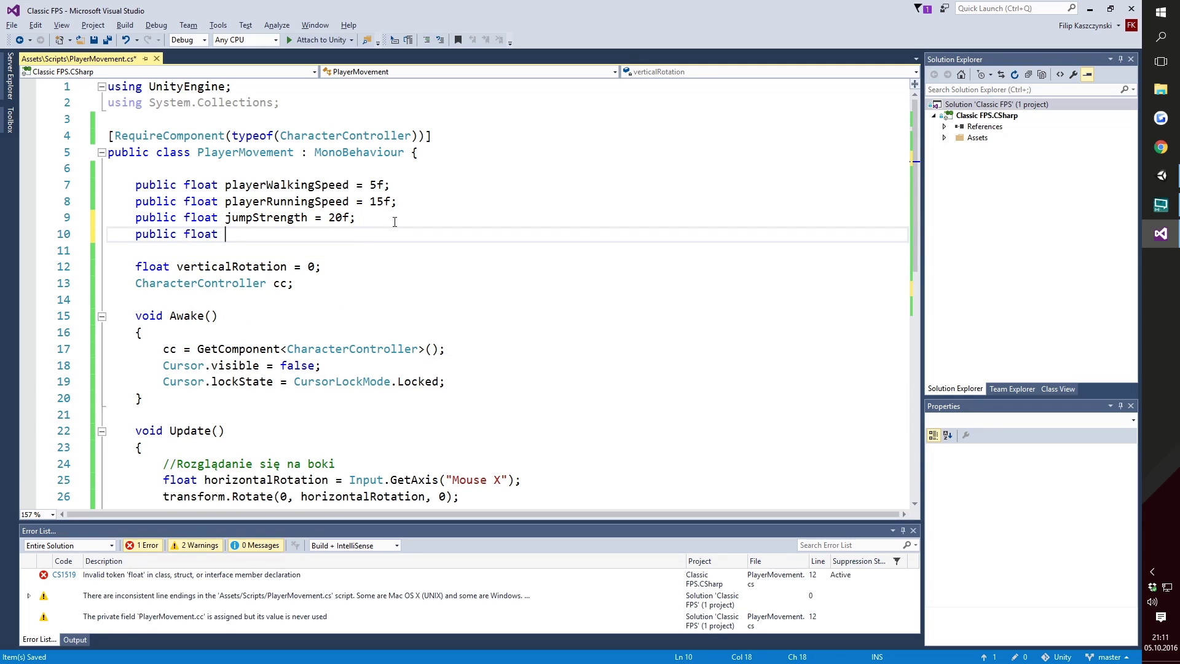
pyautogui.write('verticalR')
pyautogui.write('otationLimit ')
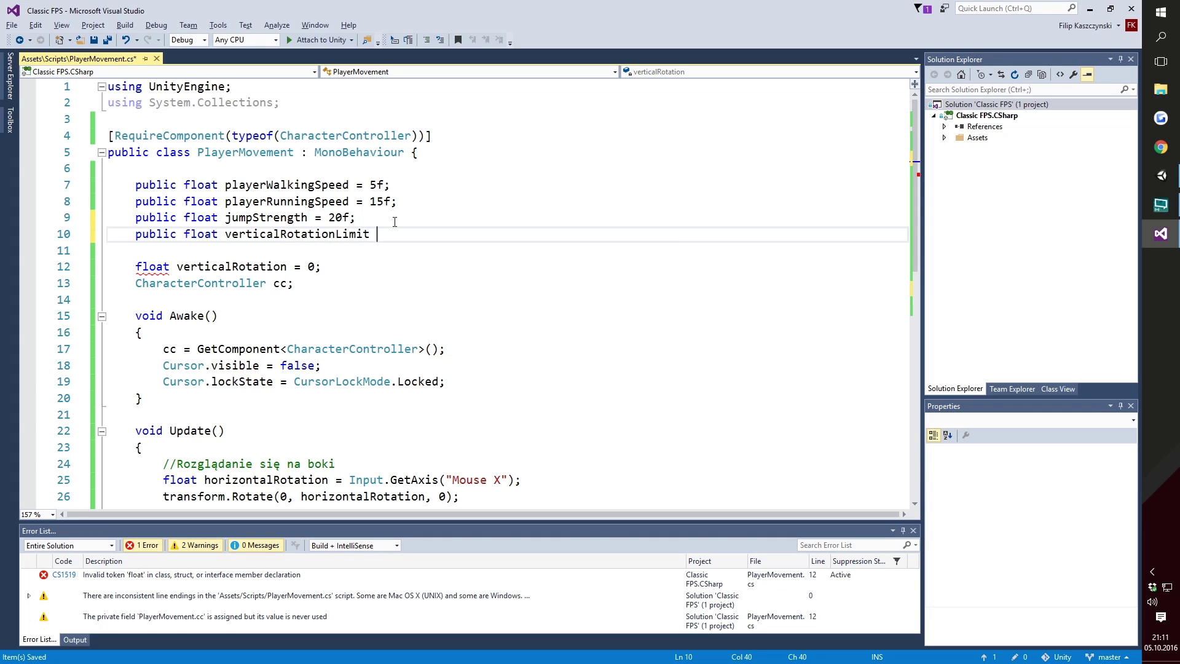
pyautogui.write('=')
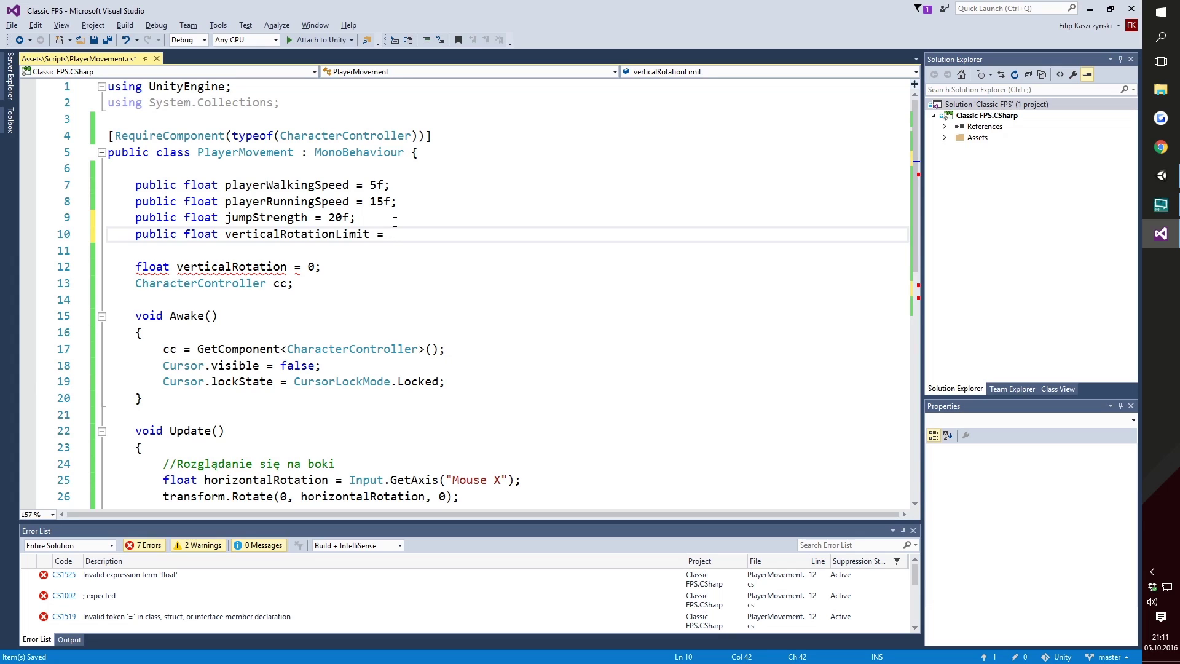
pyautogui.write('80')
pyautogui.write(';')
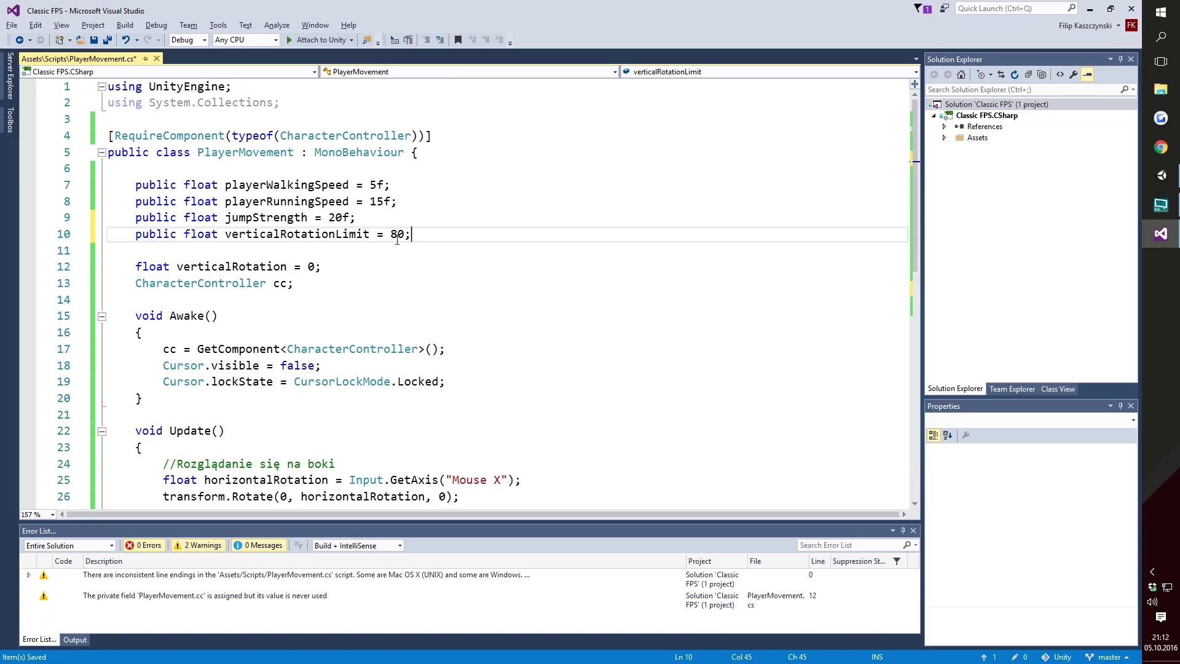
pyautogui.scroll(-4, 528, 159)
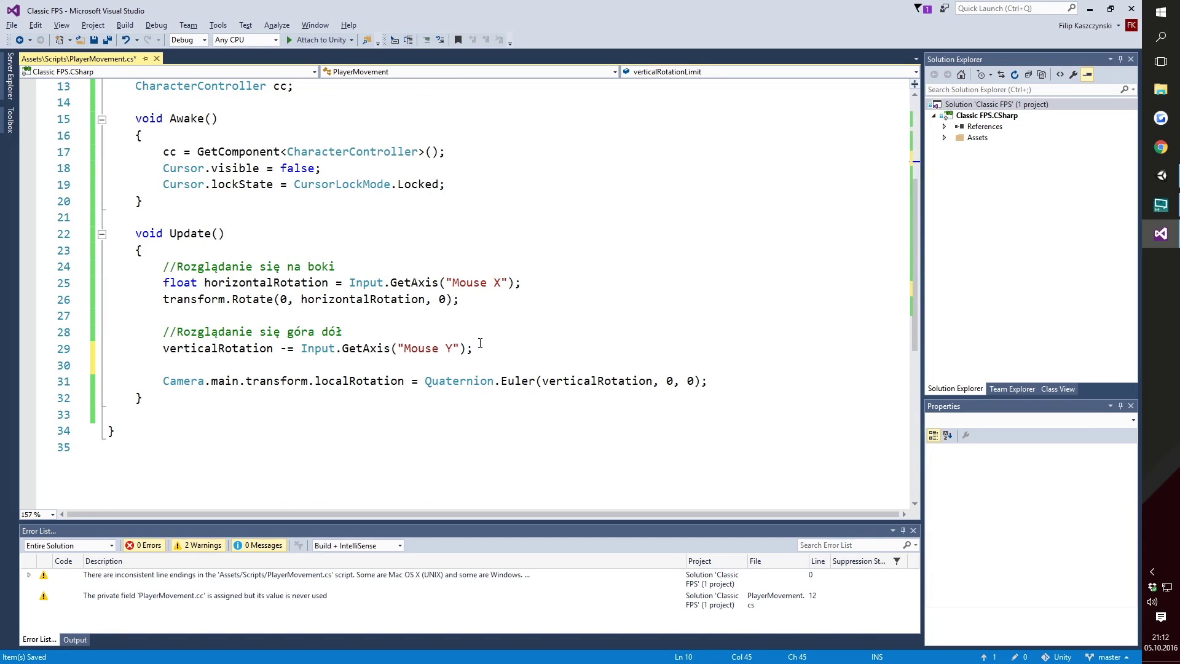
# Start line 30 with verticalRotation = Mathf.Clamp using IntelliSense completions.
pyautogui.click(475, 362)
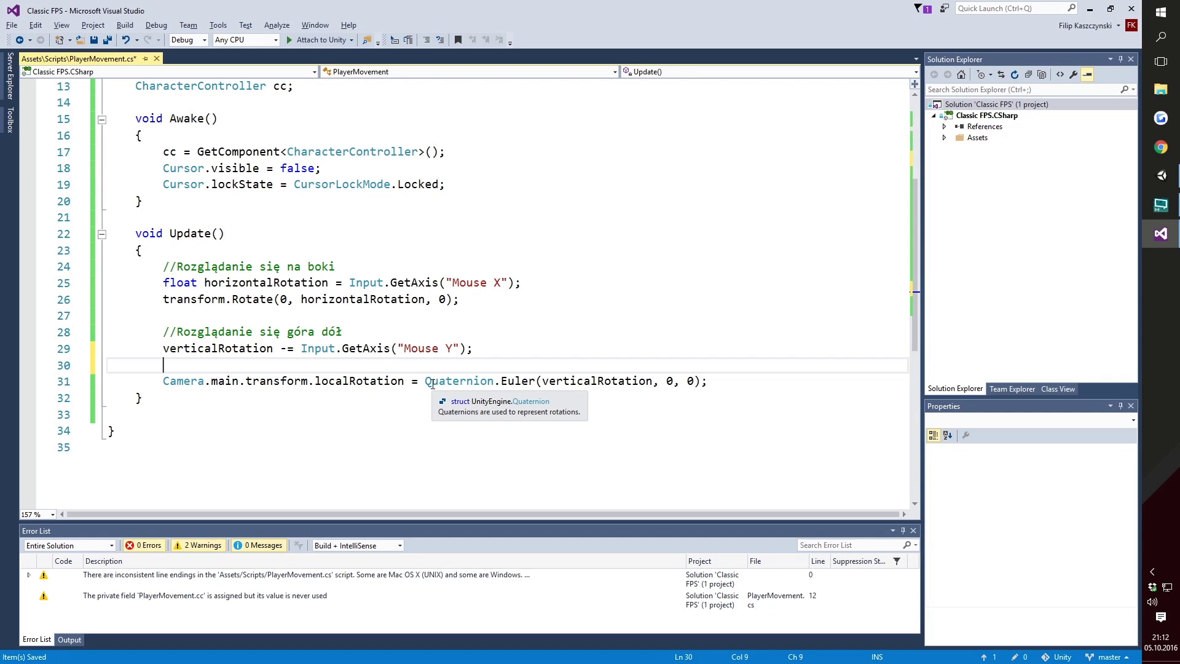
pyautogui.write('cver')
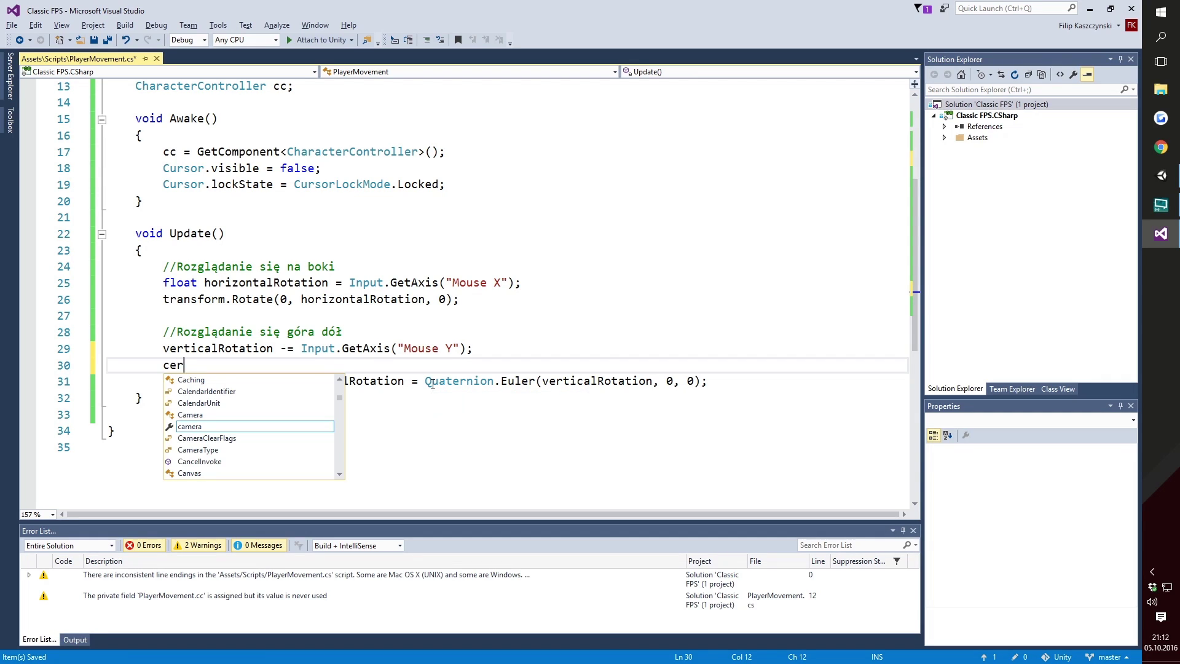
pyautogui.press('BackSpace')
pyautogui.press('BackSpace')
pyautogui.press('BackSpace')
pyautogui.write('t')
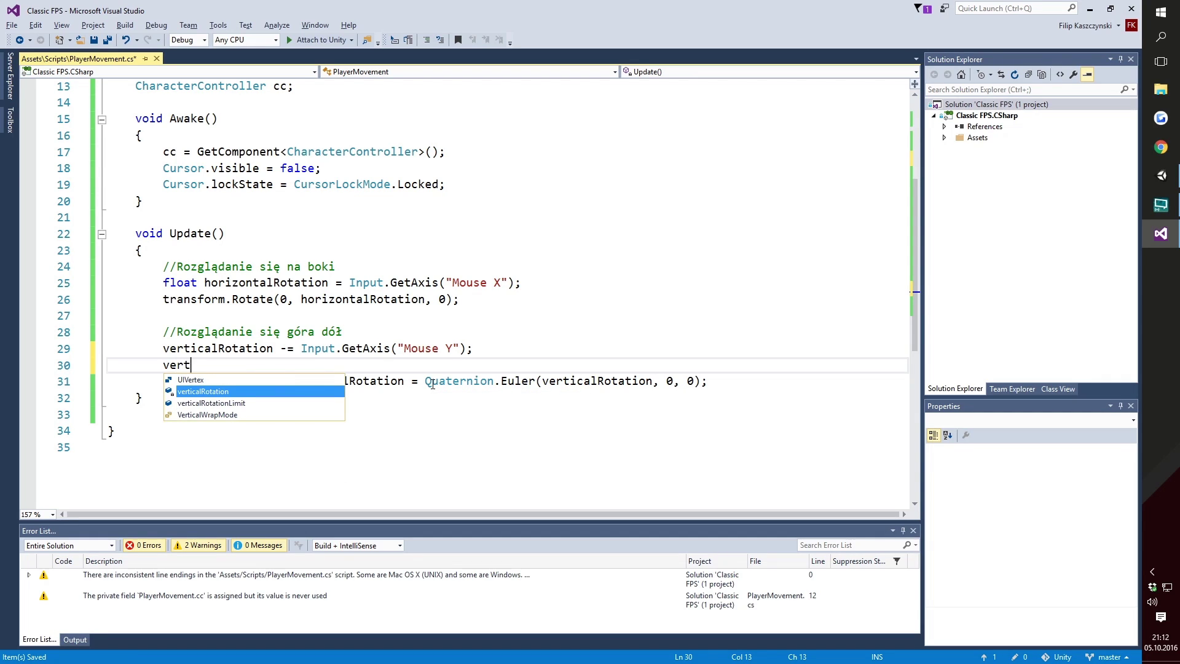
pyautogui.press('Tab')
pyautogui.write('= Mat')
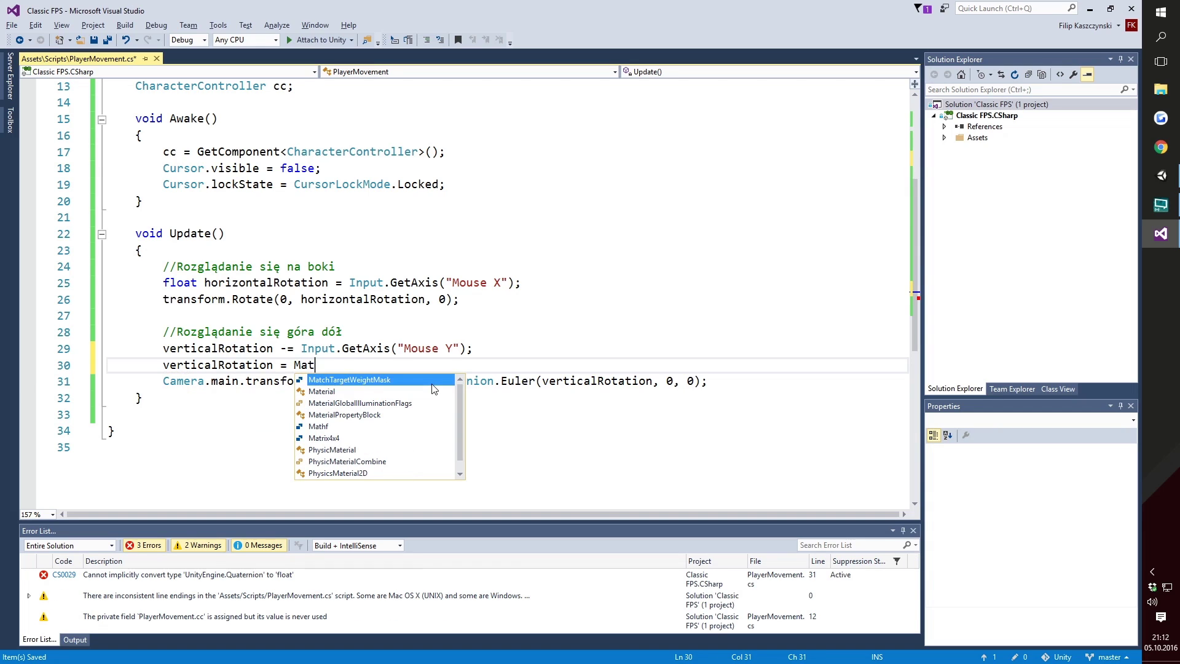
pyautogui.write('g')
pyautogui.press('BackSpace')
pyautogui.write('hf.Cla')
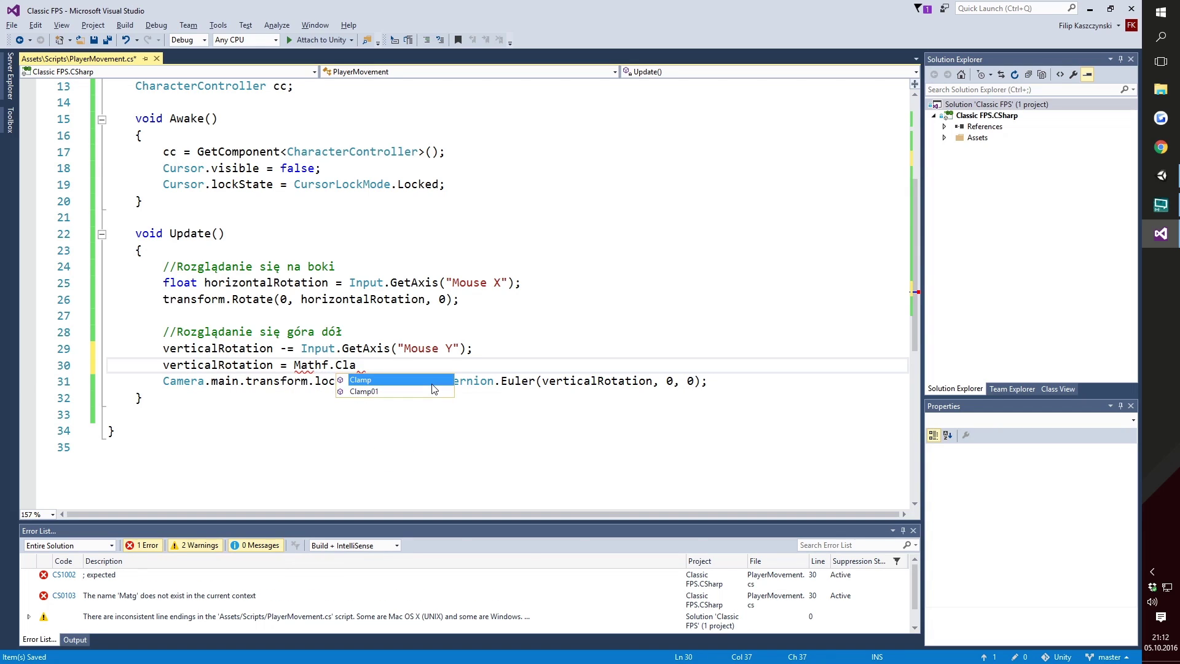
pyautogui.write('mp')
pyautogui.press('Tab')
# Complete the Clamp arguments (verticalRotation, -verticalRotationLimit, verticalRotationLimit) and save the script.
pyautogui.write('(')
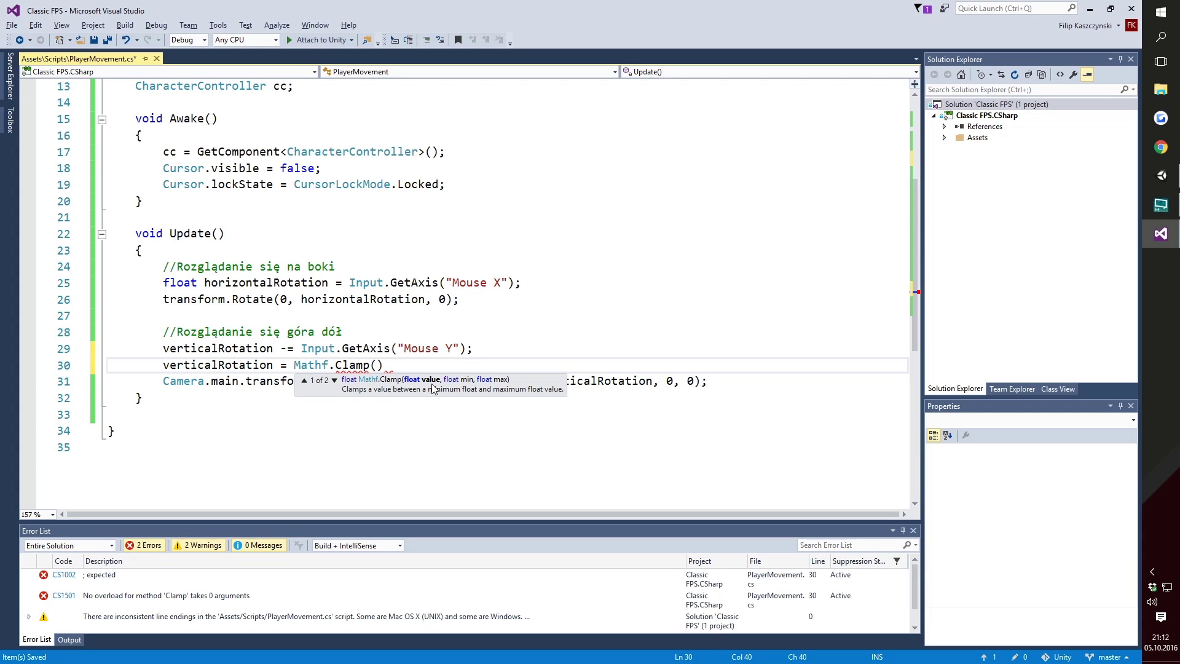
pyautogui.write('ve')
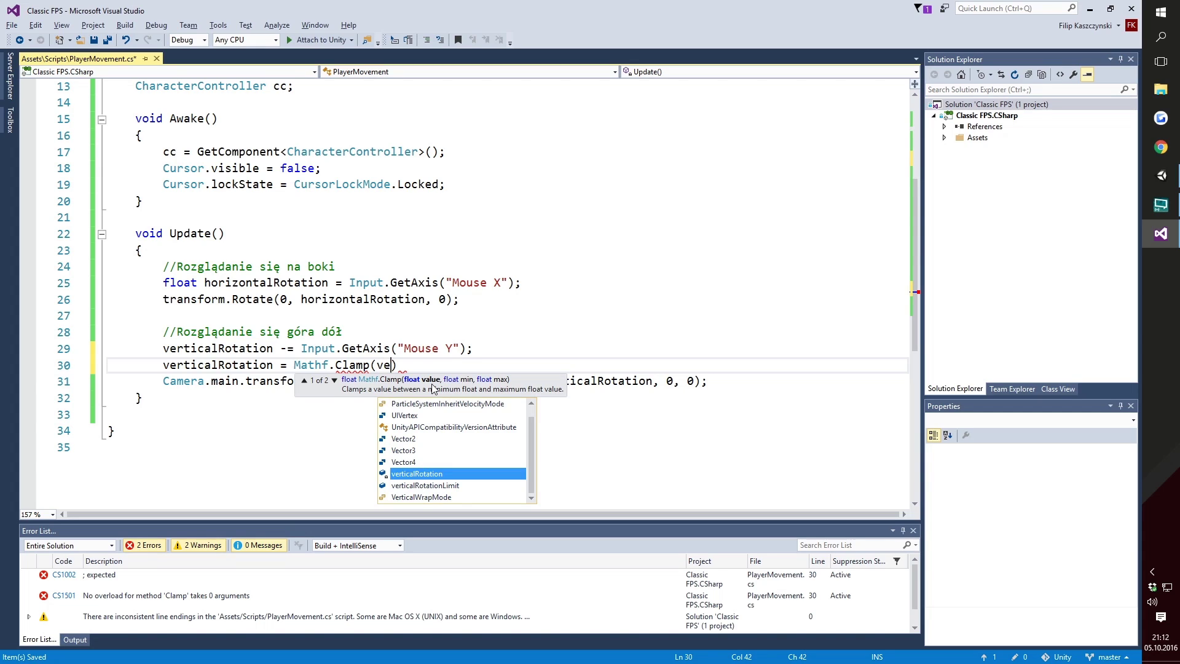
pyautogui.press('Tab')
pyautogui.write(',')
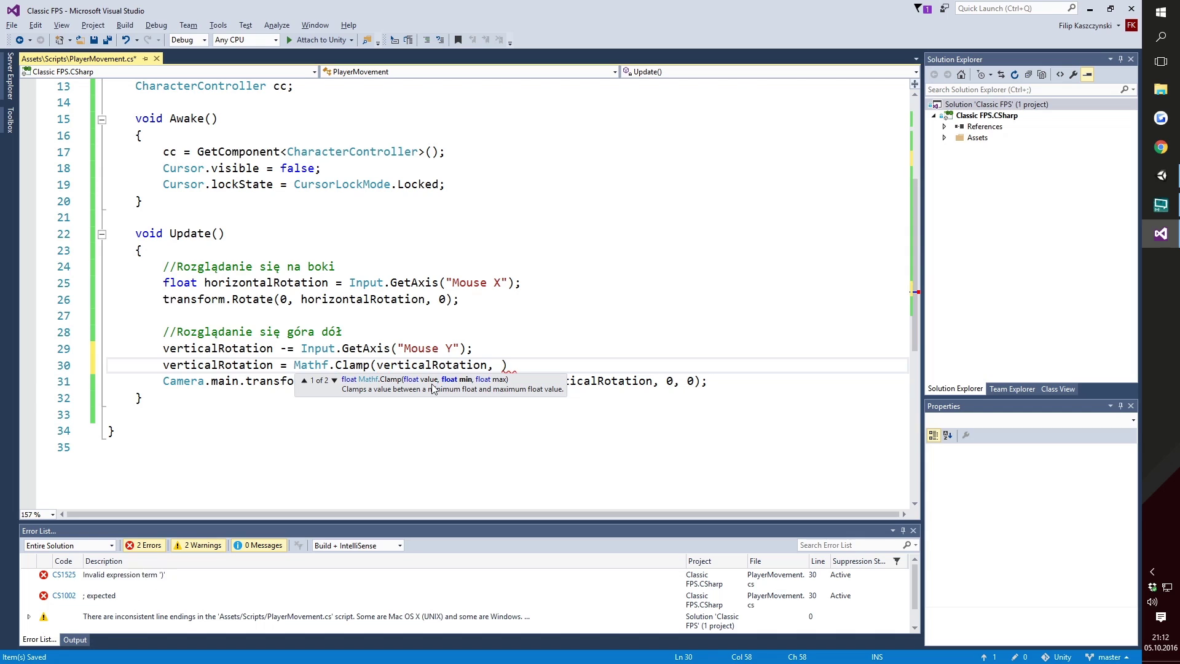
pyautogui.scroll(2, 547, 287)
pyautogui.scroll(1, 547, 287)
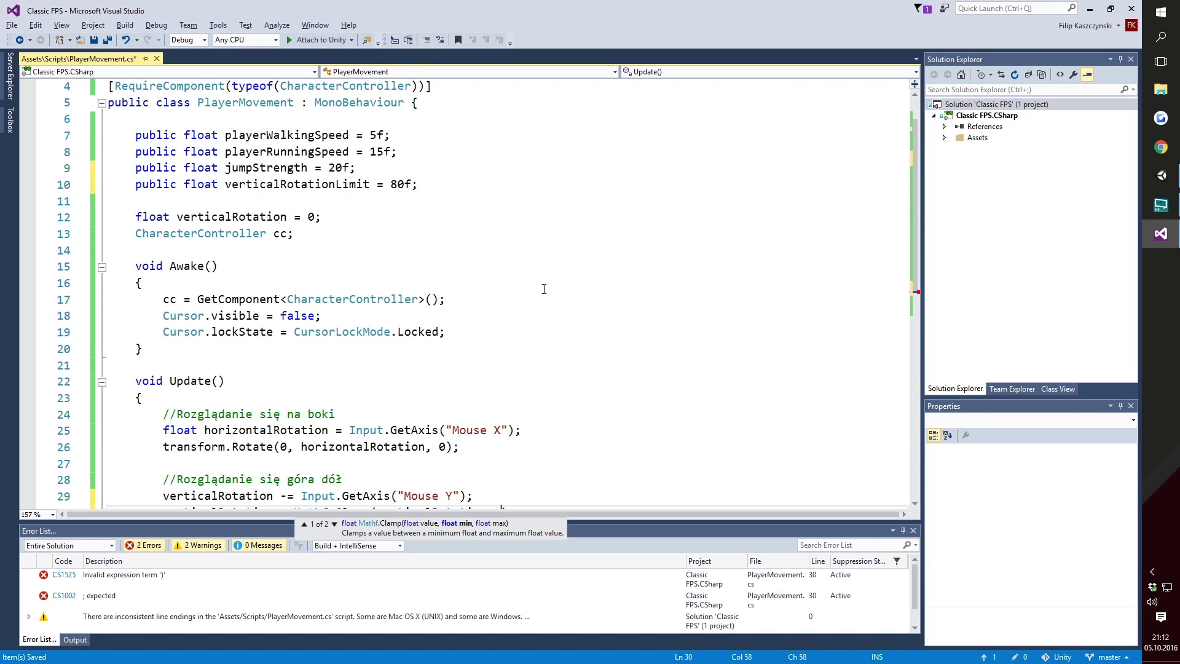
pyautogui.scroll(-5, 545, 289)
pyautogui.write('-ver')
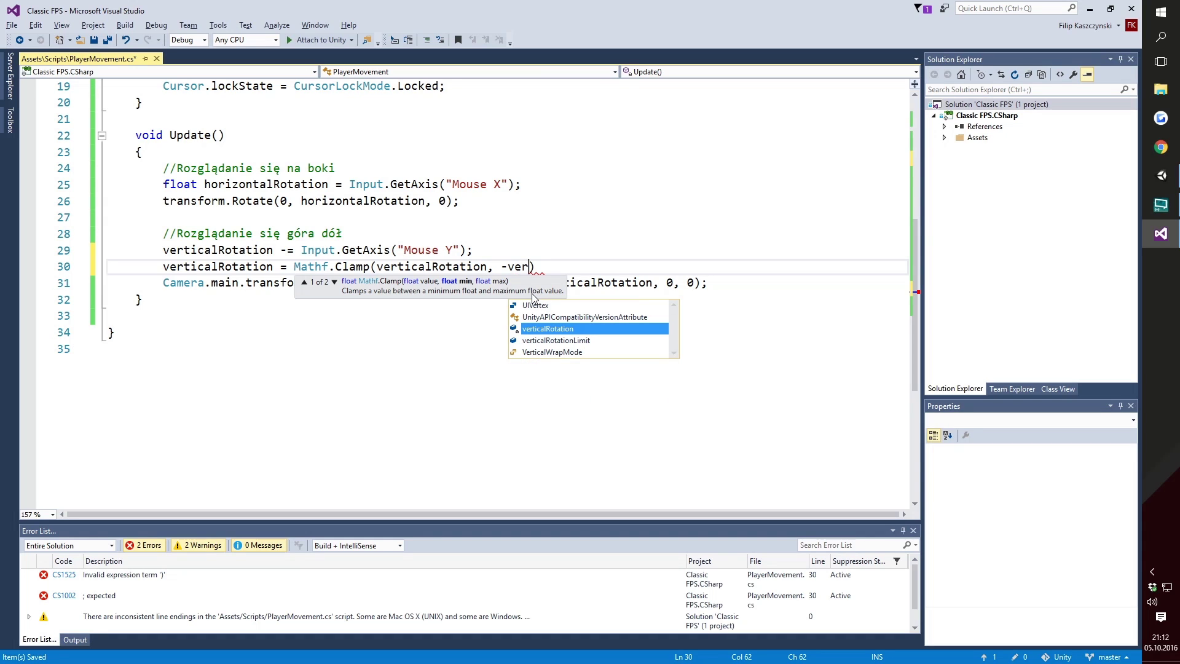
pyautogui.write(', v')
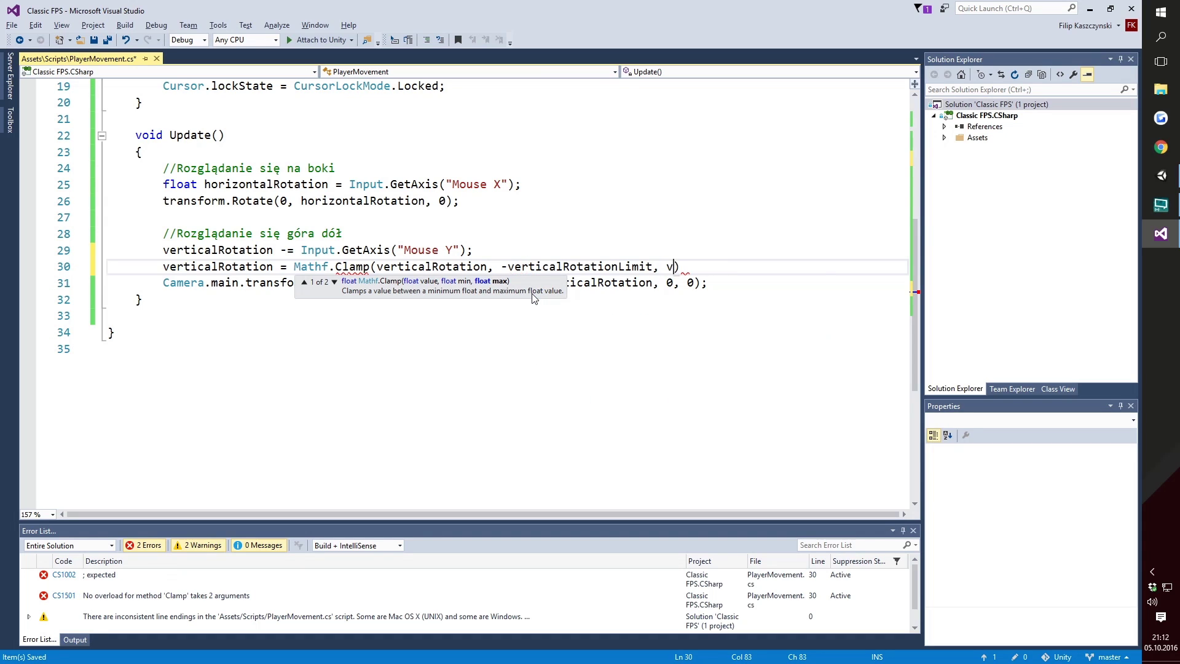
pyautogui.write('er')
pyautogui.press('Tab')
pyautogui.write(');')
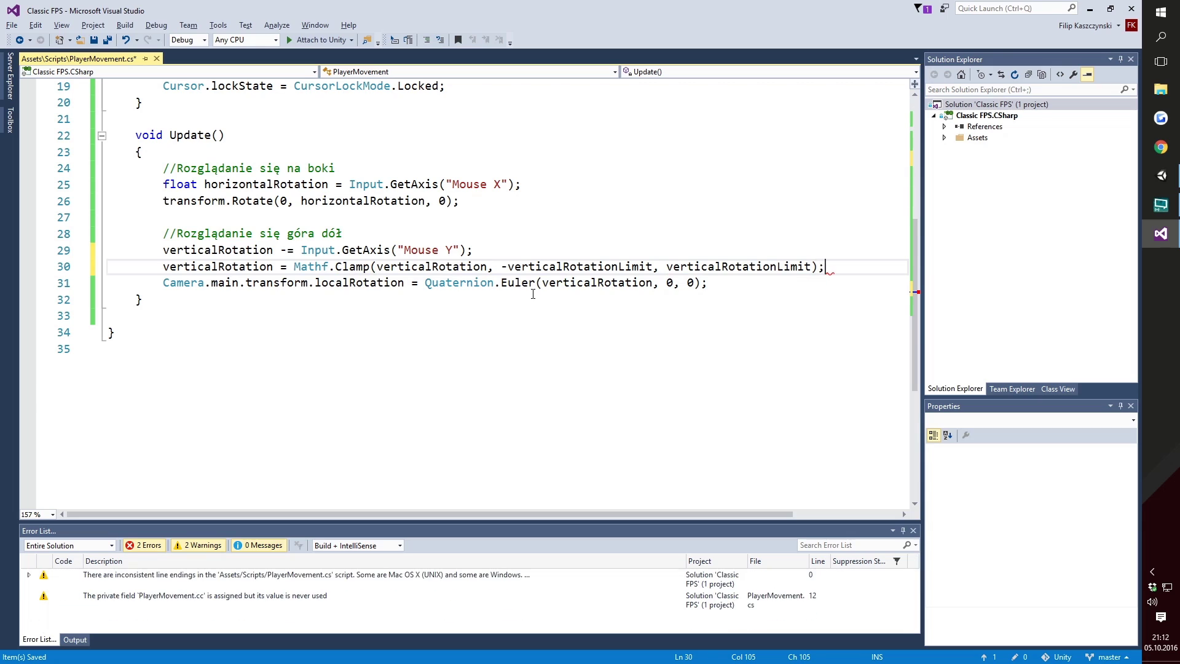
pyautogui.hotkey('ctrl', 's')
pyautogui.click(1161, 176)
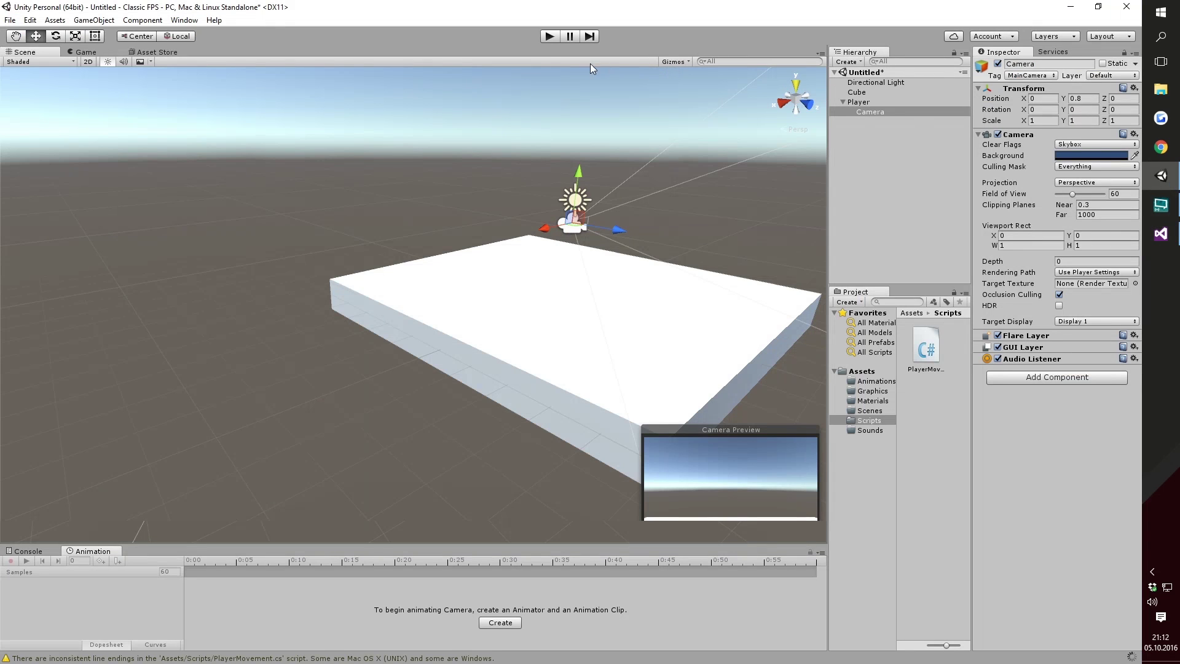
# Play-test that the camera's vertical tilt stays within about ±80°, then return to the script.
pyautogui.click(545, 38)
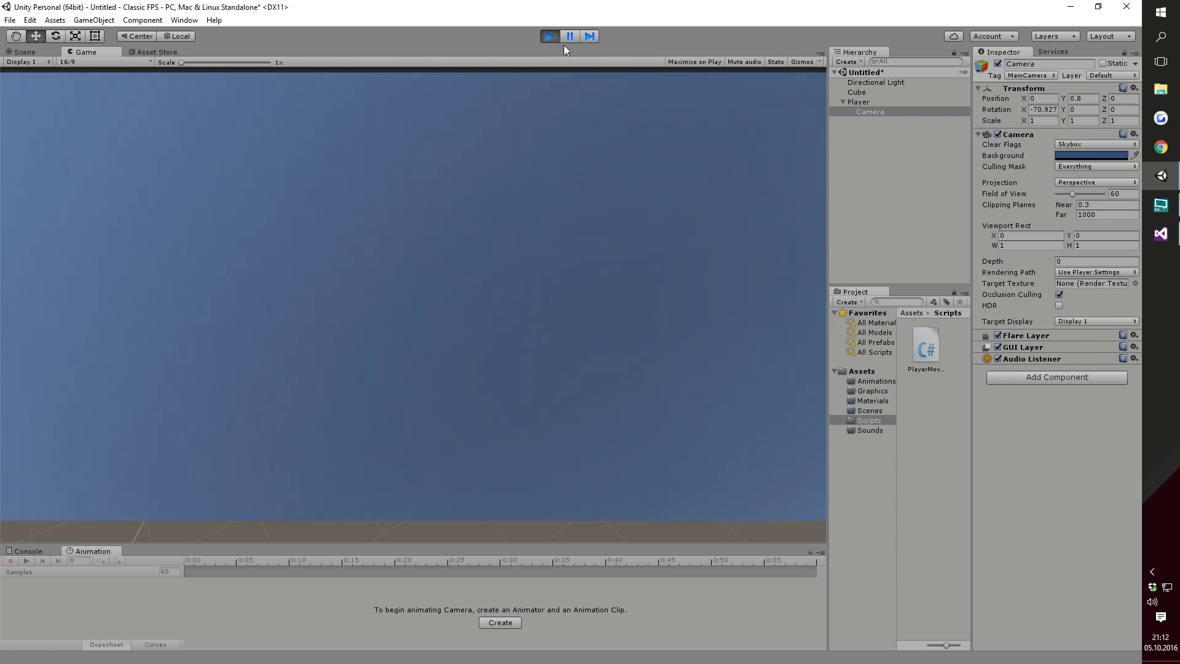
pyautogui.click(549, 35)
pyautogui.click(1161, 234)
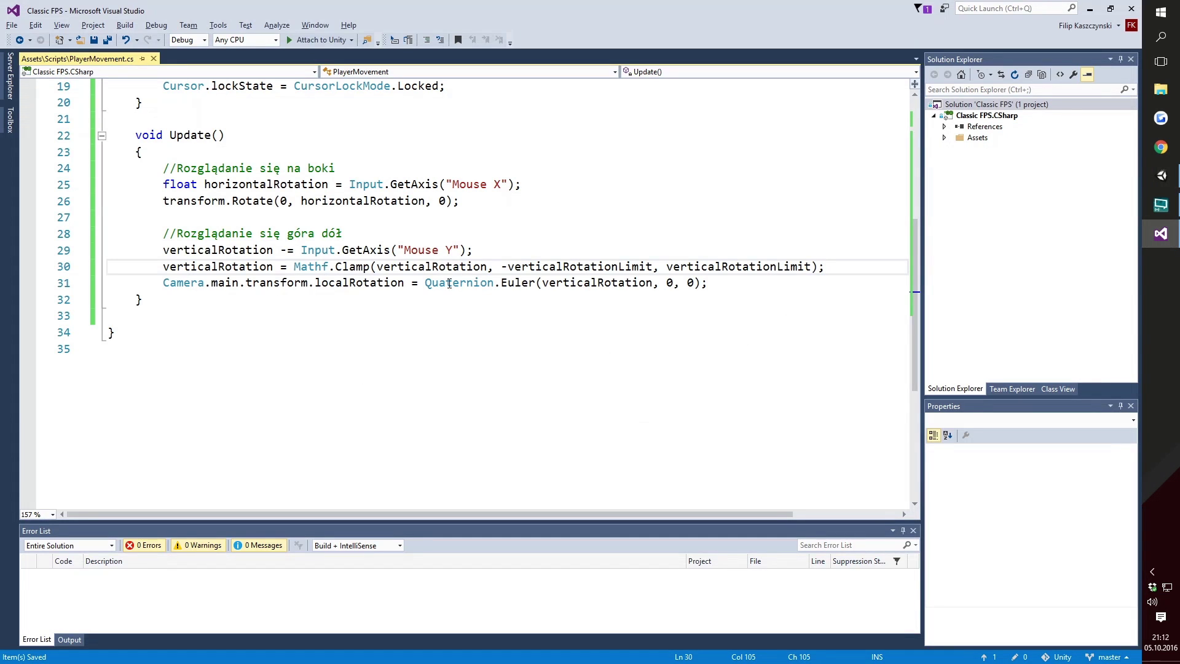
# Add a //Poruszanie graczem comment below the camera rotation line in Update.
pyautogui.click(751, 280)
pyautogui.press('Return')
pyautogui.press('Return')
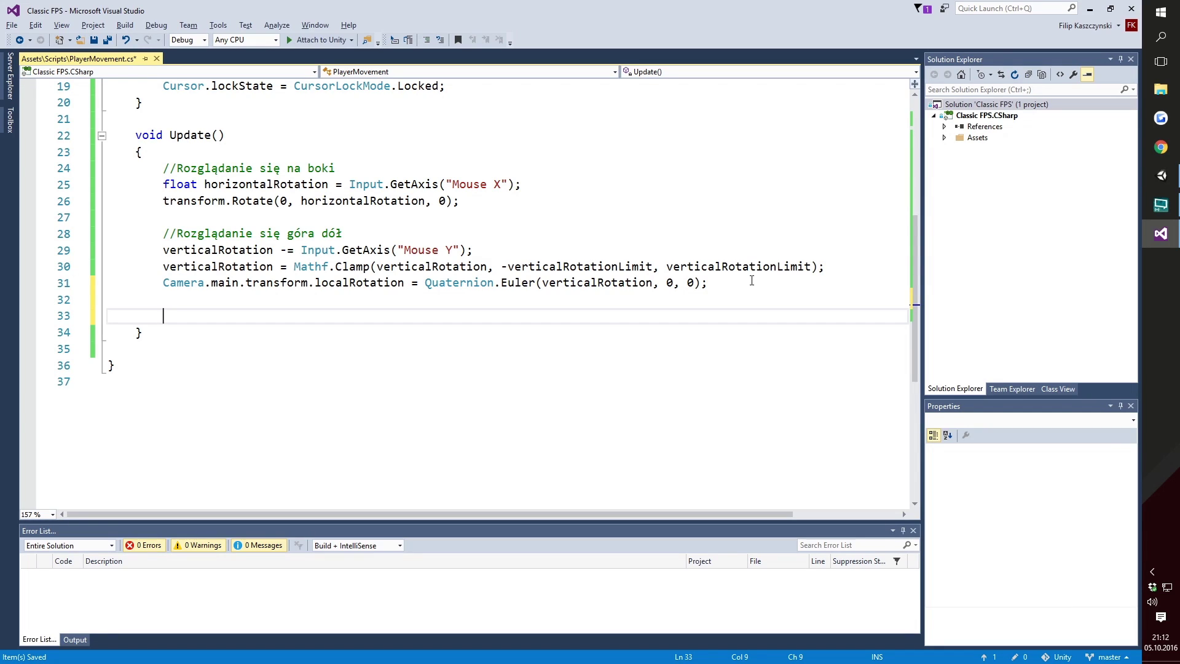
pyautogui.write('//Po')
pyautogui.write('ruszanie gra')
pyautogui.write('czem')
pyautogui.press('Return')
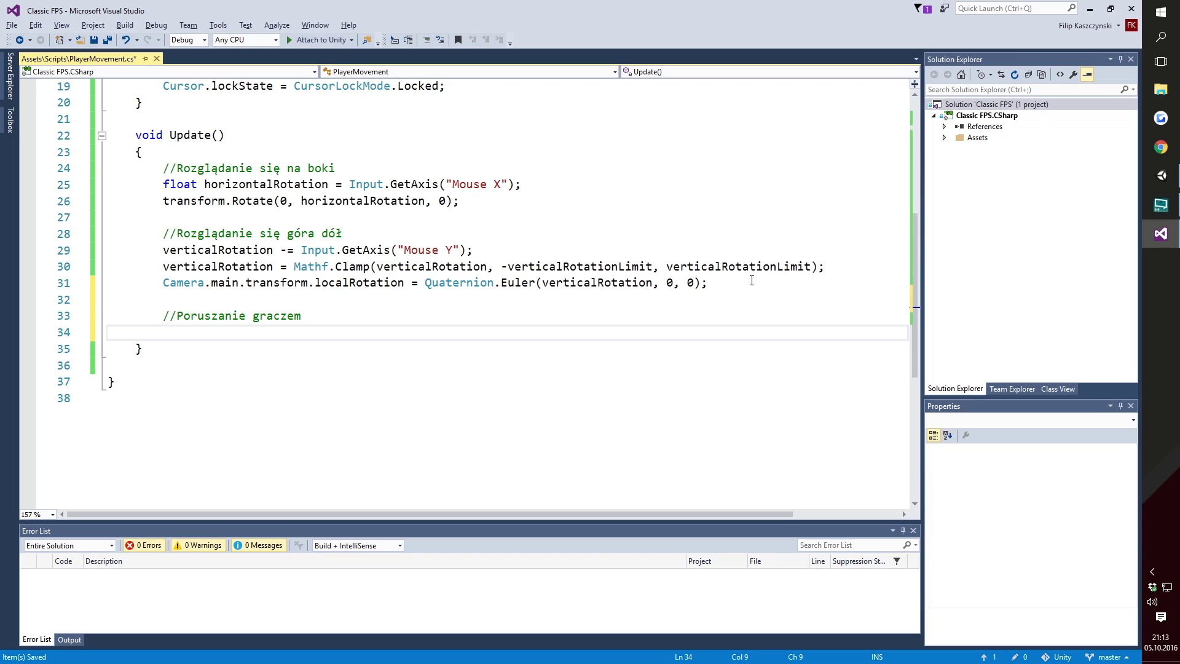
pyautogui.write('f')
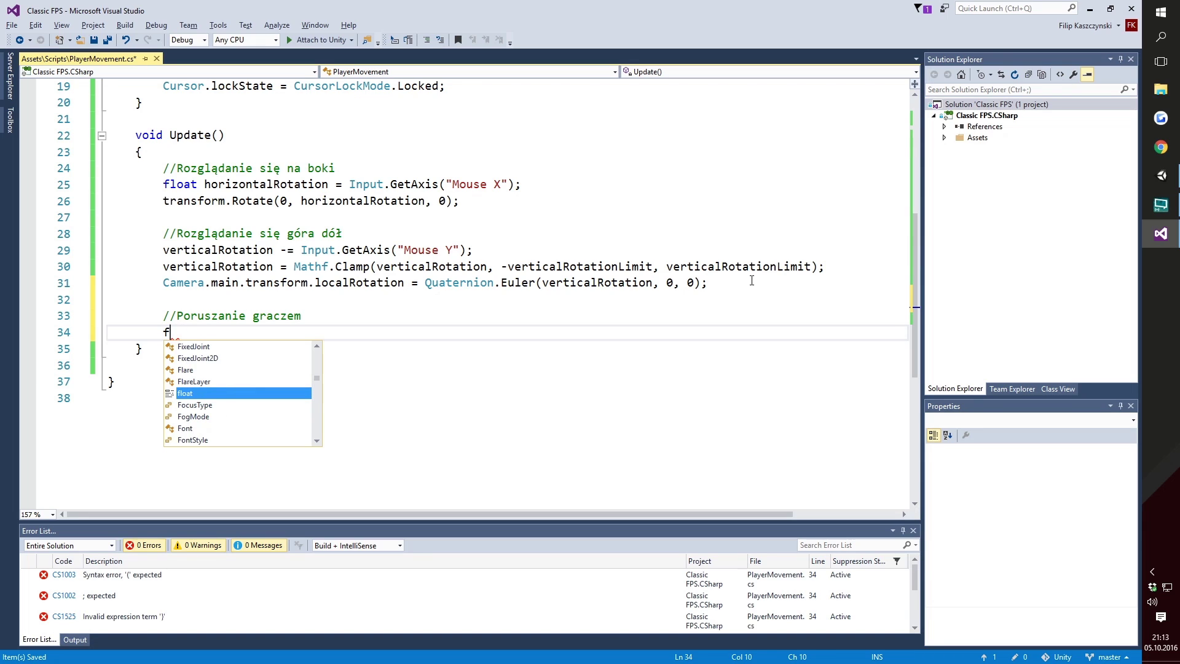
pyautogui.press('BackSpace')
pyautogui.press('Escape')
# Declare float forwardMovement; and float sidewaysMovement; fields below the public fields.
pyautogui.scroll(6, 418, 260)
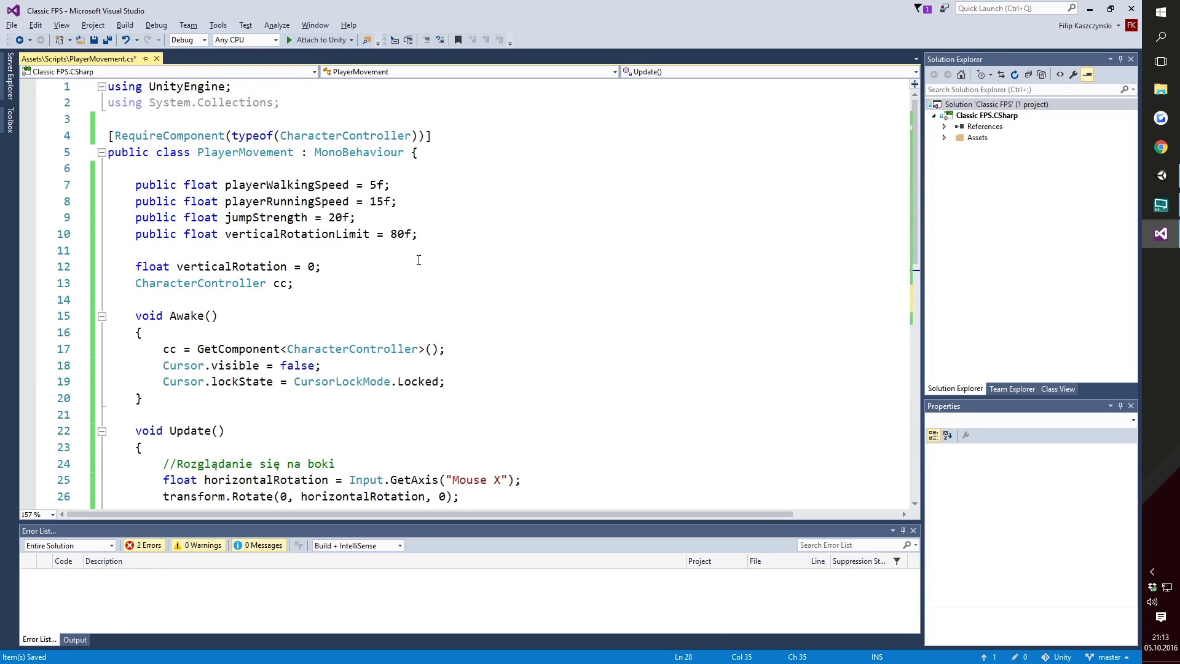
pyautogui.click(457, 236)
pyautogui.press('Return')
pyautogui.press('Return')
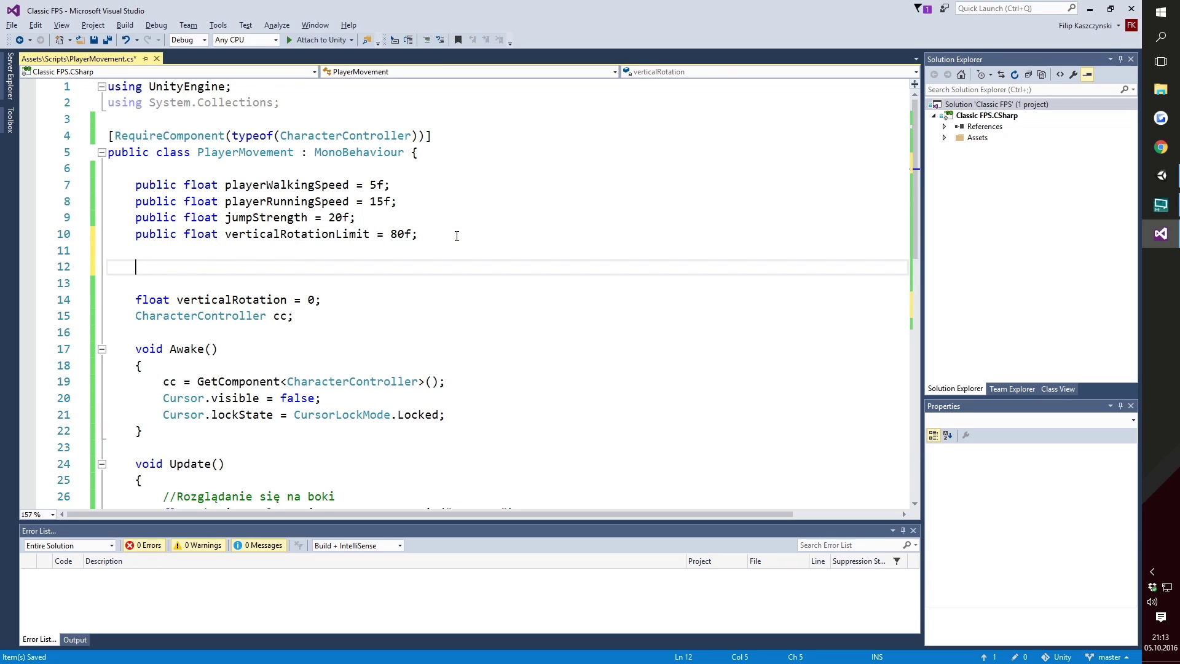
pyautogui.write('fl')
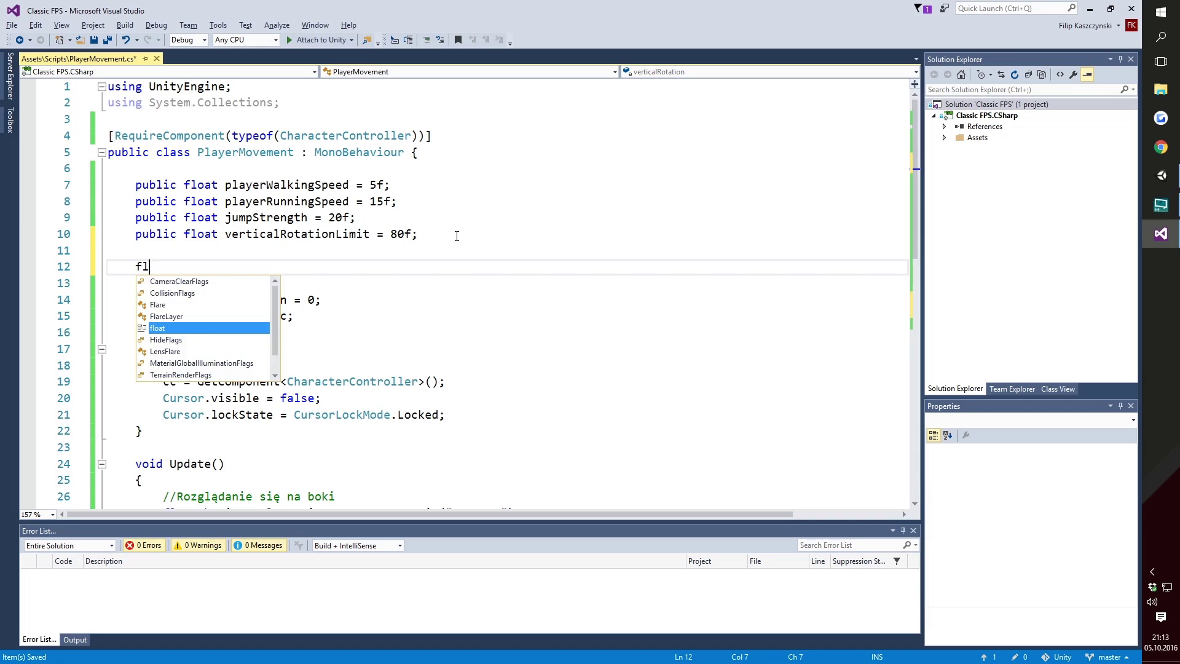
pyautogui.write('oat forwardM')
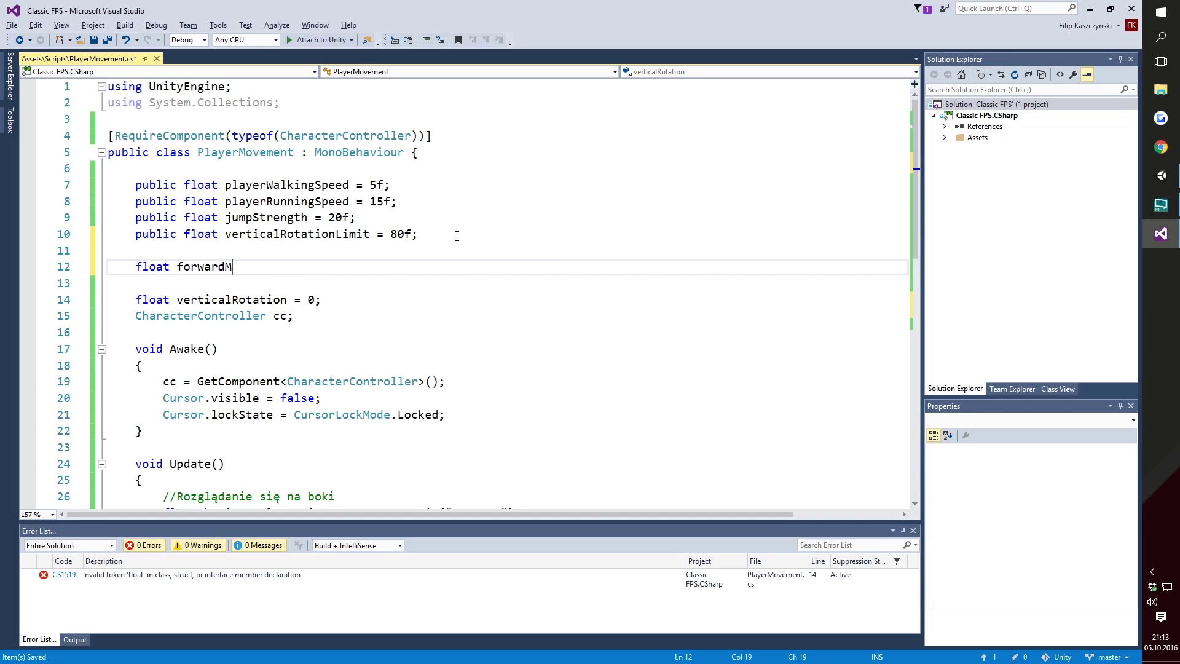
pyautogui.write('ovene')
pyautogui.press('BackSpace')
pyautogui.press('BackSpace')
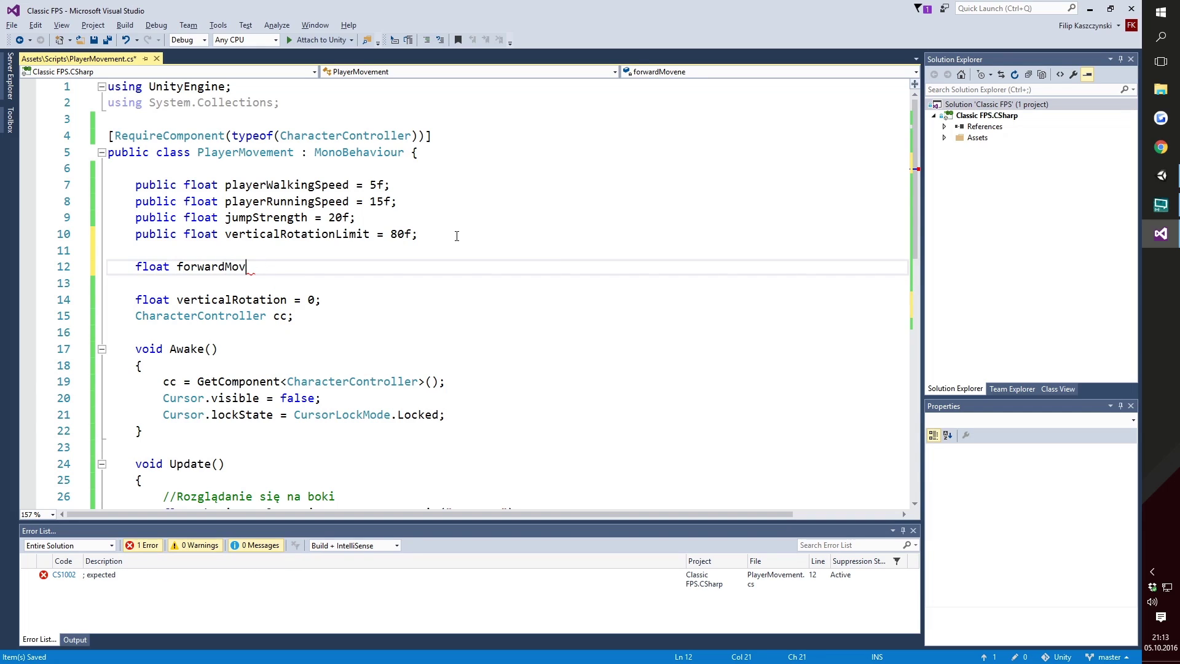
pyautogui.write('ment;')
pyautogui.press('Return')
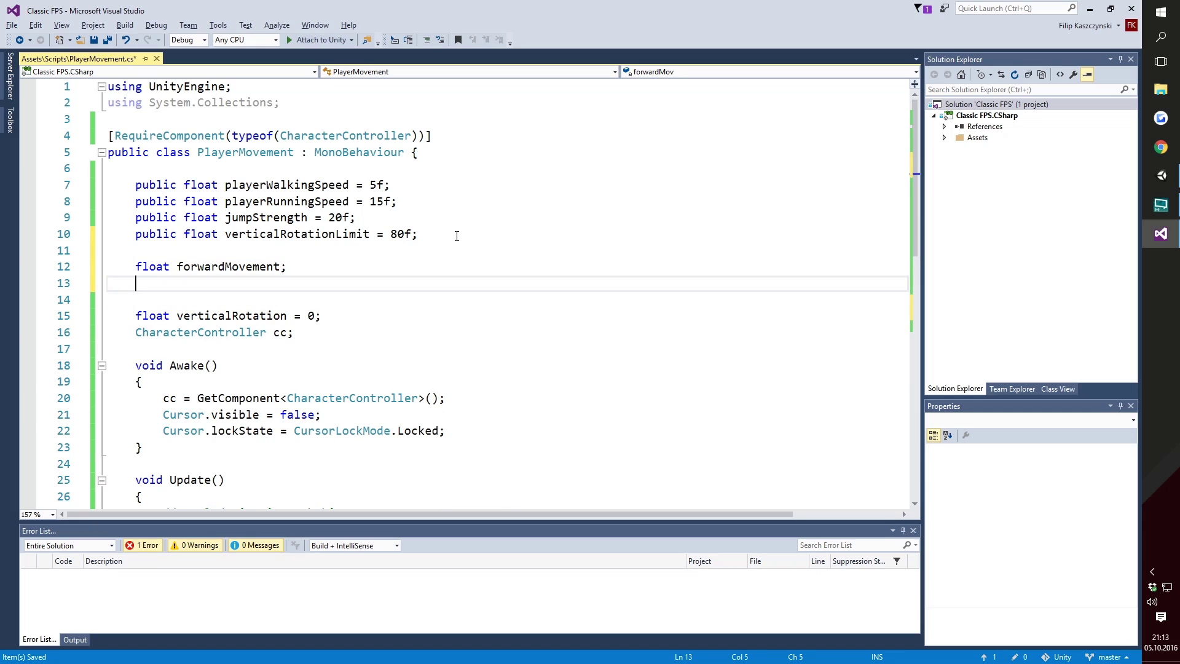
pyautogui.write('float ')
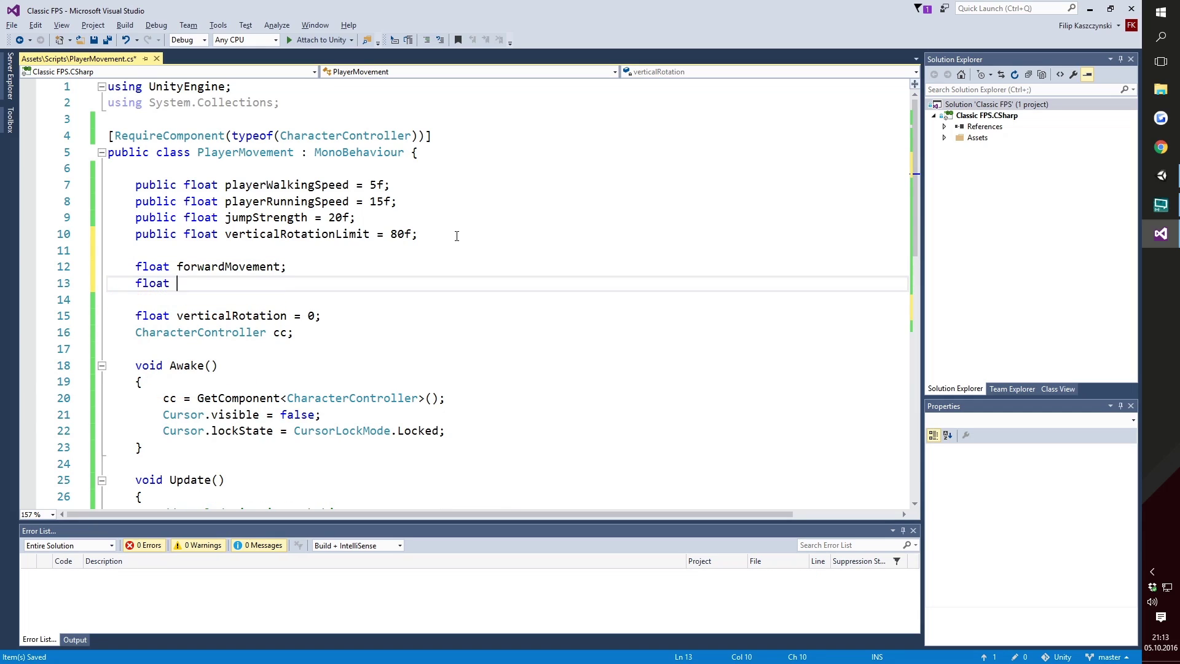
pyautogui.write('sidewaysM')
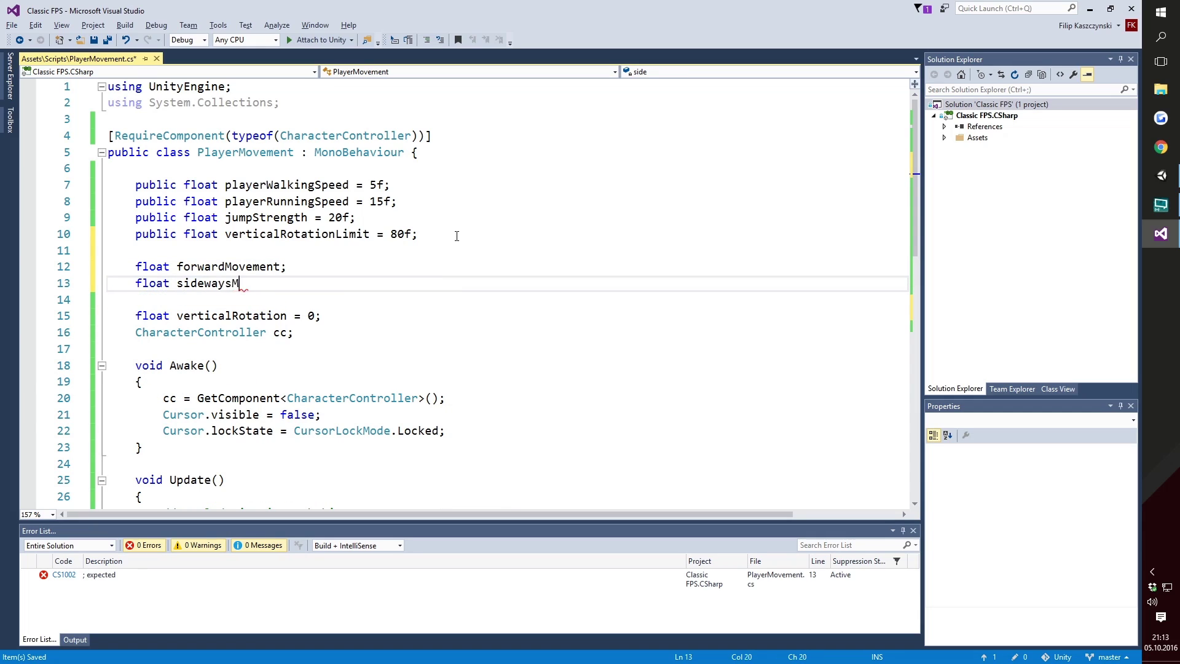
pyautogui.write('ove')
pyautogui.press('BackSpace')
pyautogui.press('BackSpace')
pyautogui.press('BackSpace')
pyautogui.write('ovement;')
# Write forwardMovement = Input.GetAxis("Vertical") under the movement comment in Update.
pyautogui.scroll(-5, 418, 246)
pyautogui.scroll(-4, 400, 252)
pyautogui.click(358, 235)
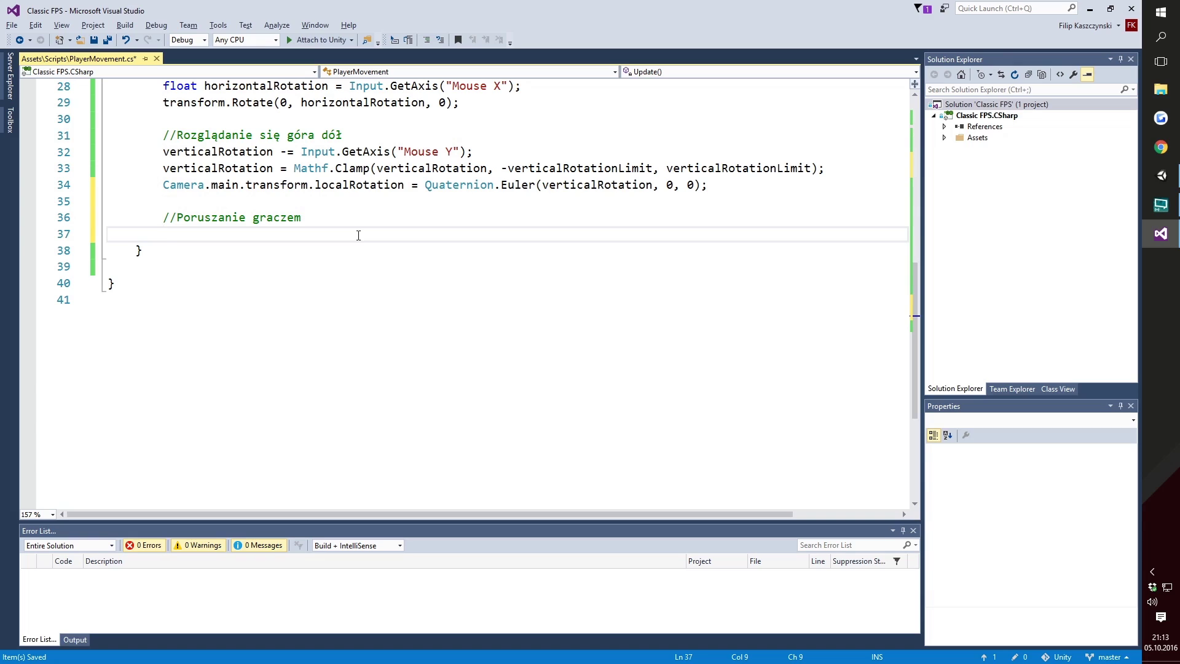
pyautogui.write('f')
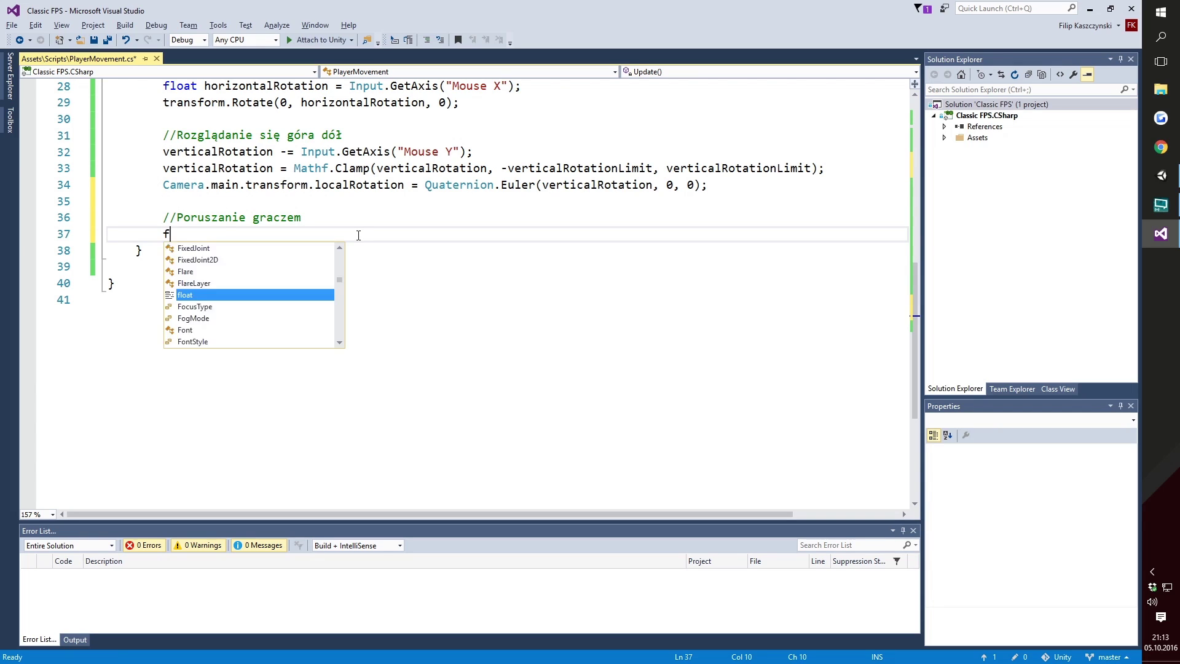
pyautogui.write('orwa')
pyautogui.press('Tab')
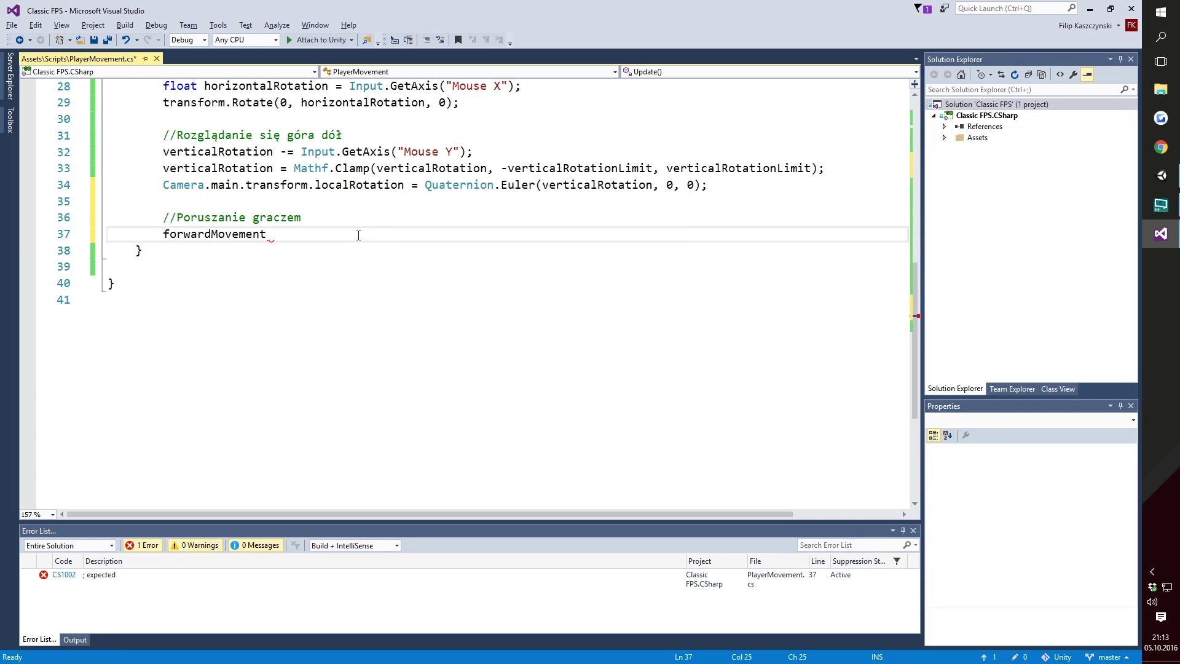
pyautogui.write('= Input.')
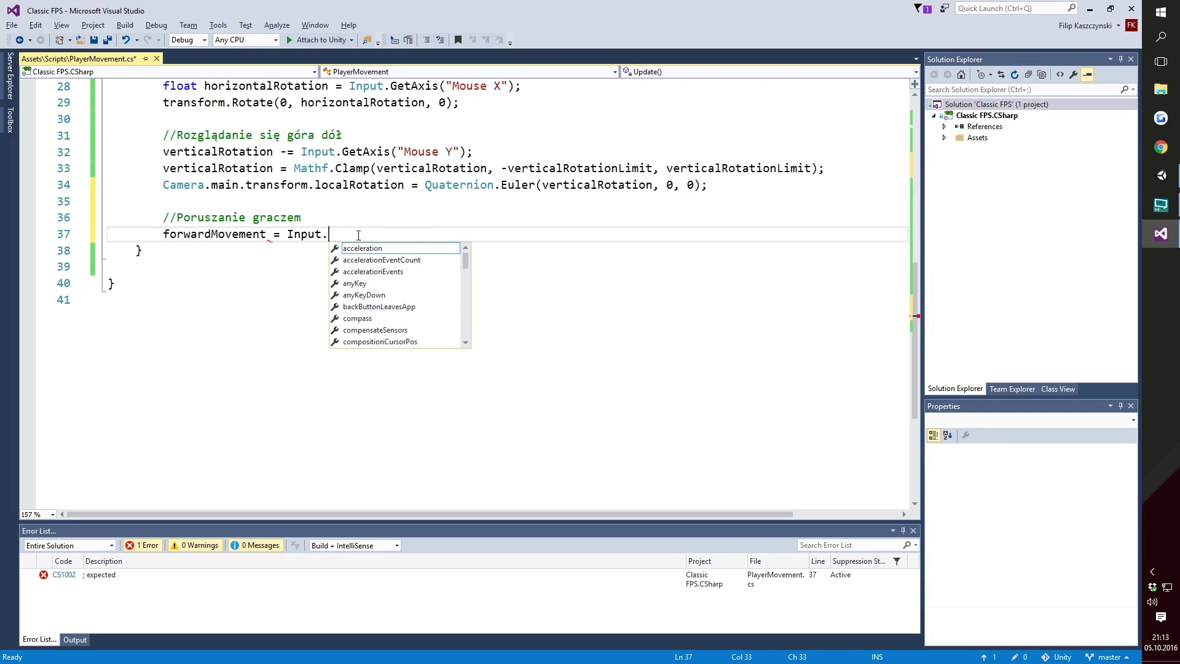
pyautogui.write('getax')
pyautogui.press('Tab')
pyautogui.write('(')
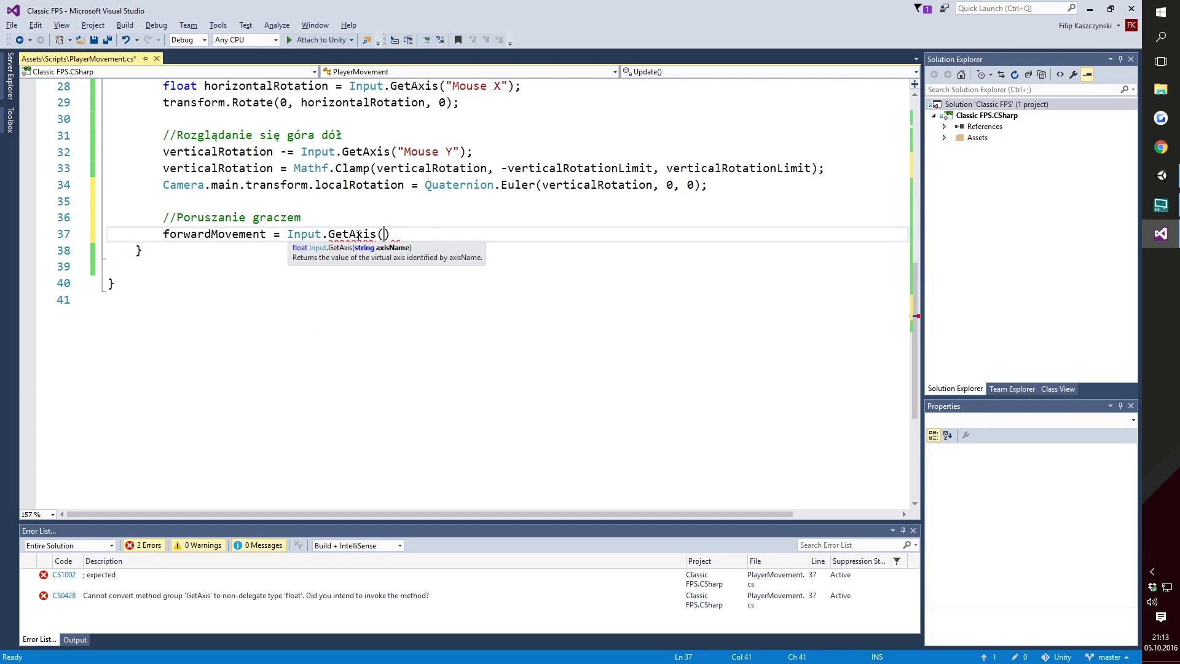
pyautogui.write('"')
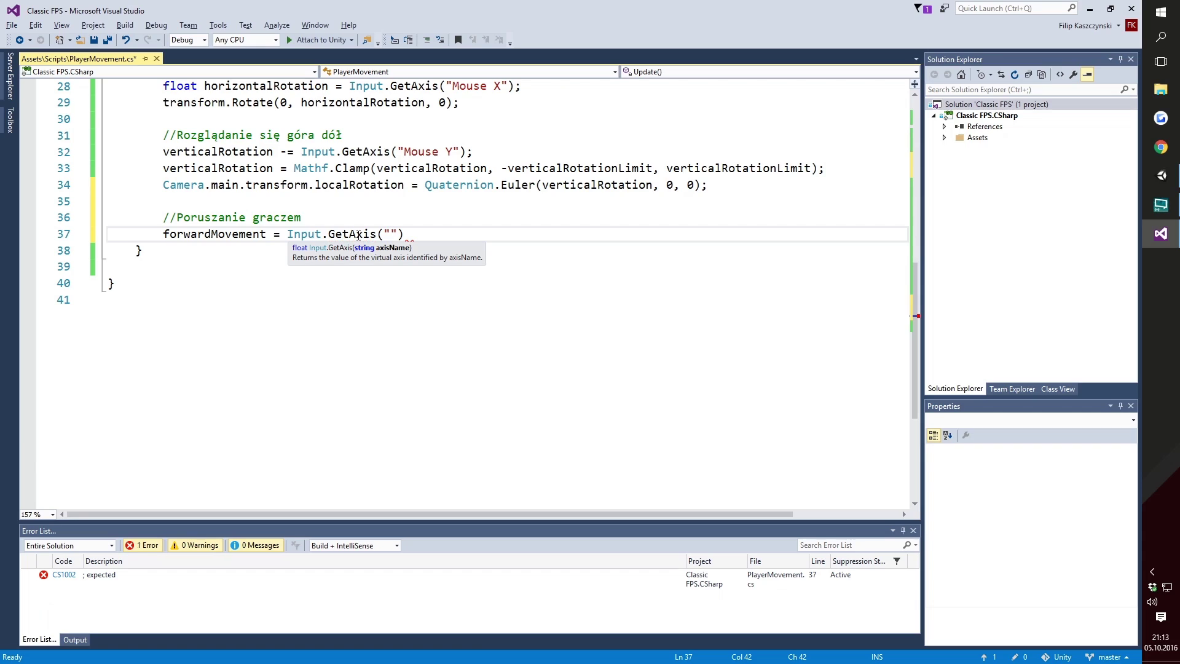
pyautogui.write('Vertical")')
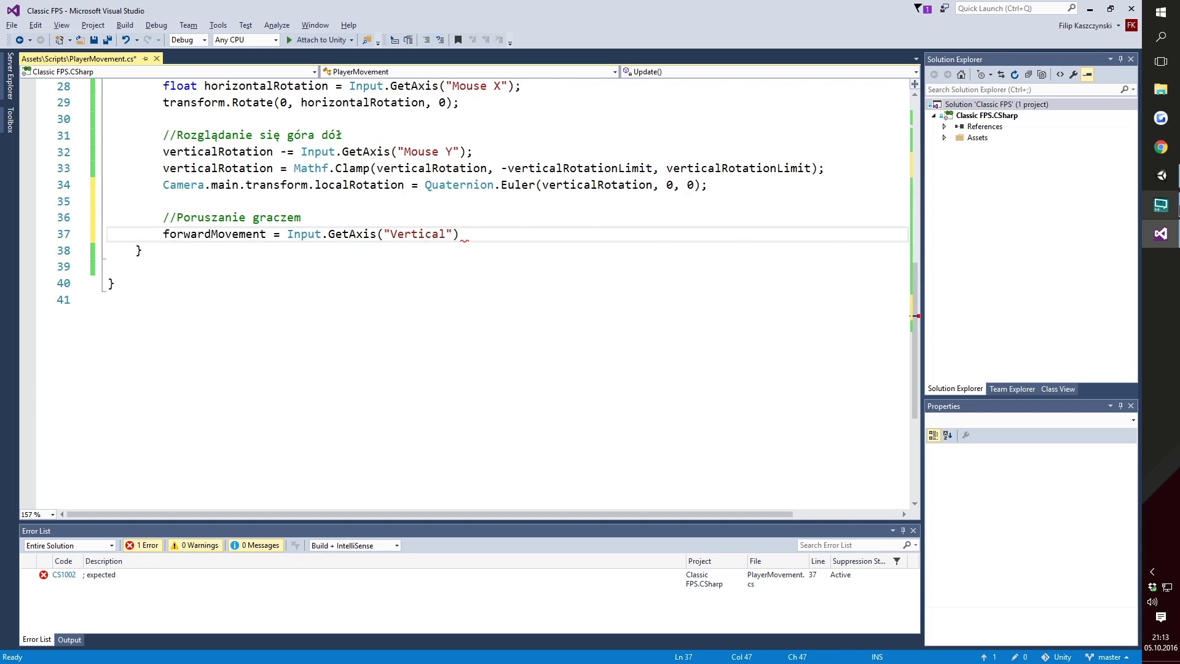
pyautogui.click(1160, 175)
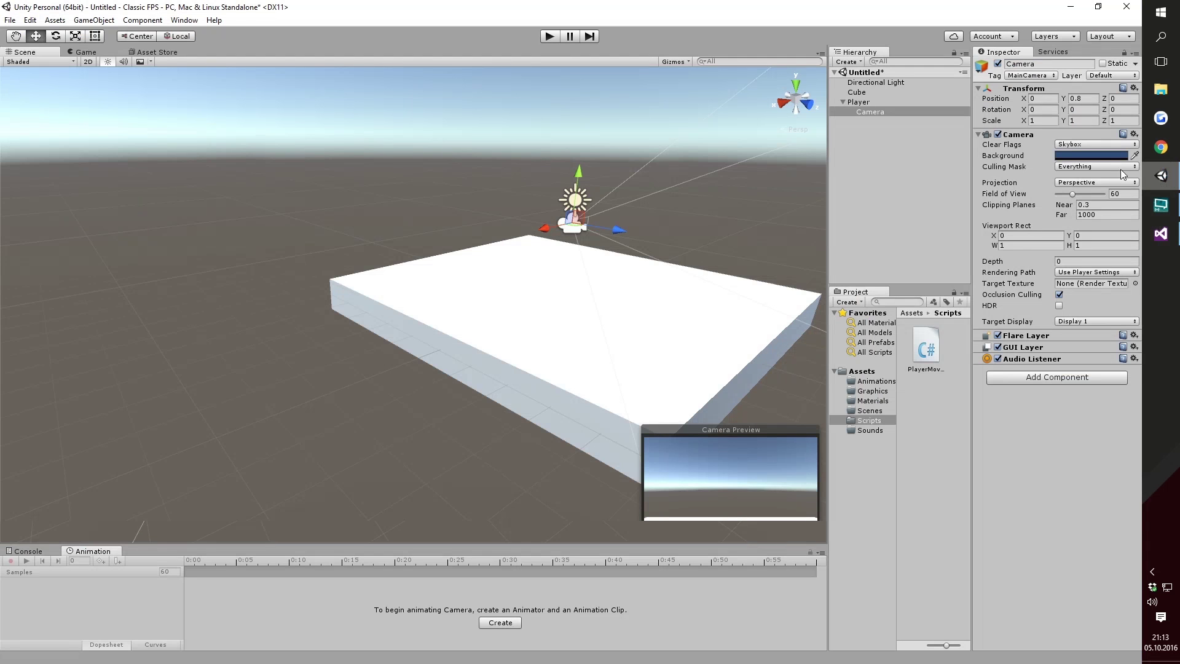
# Open the Input Manager from Edit > Project Settings.
pyautogui.click(30, 20)
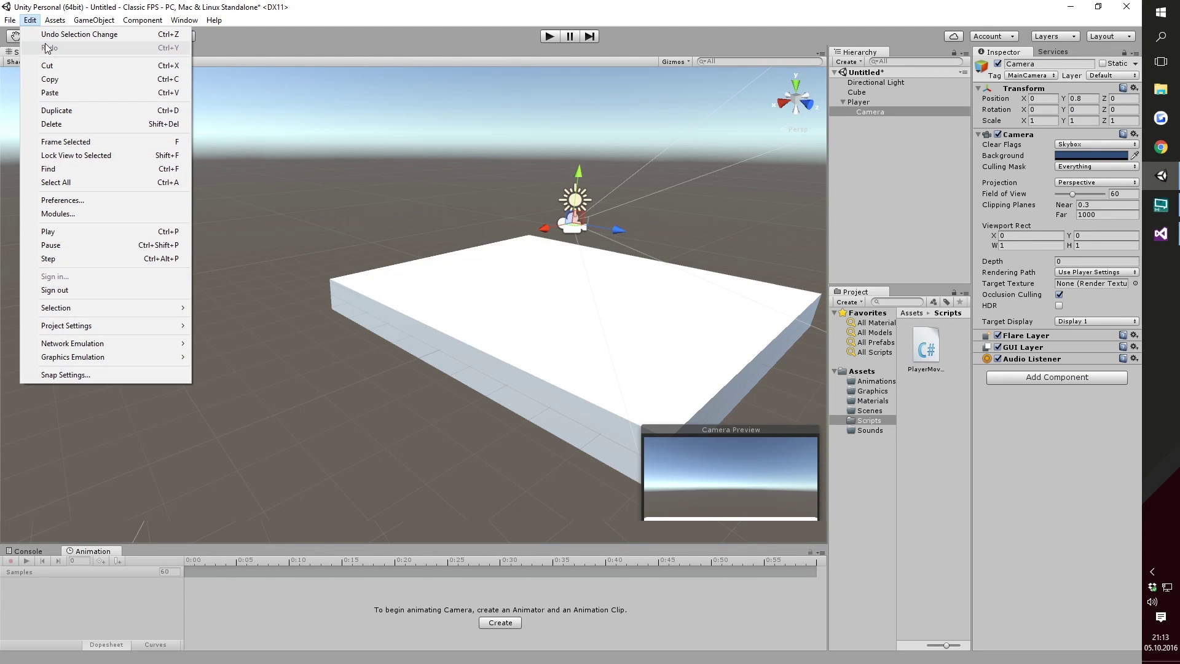
pyautogui.moveTo(67, 25)
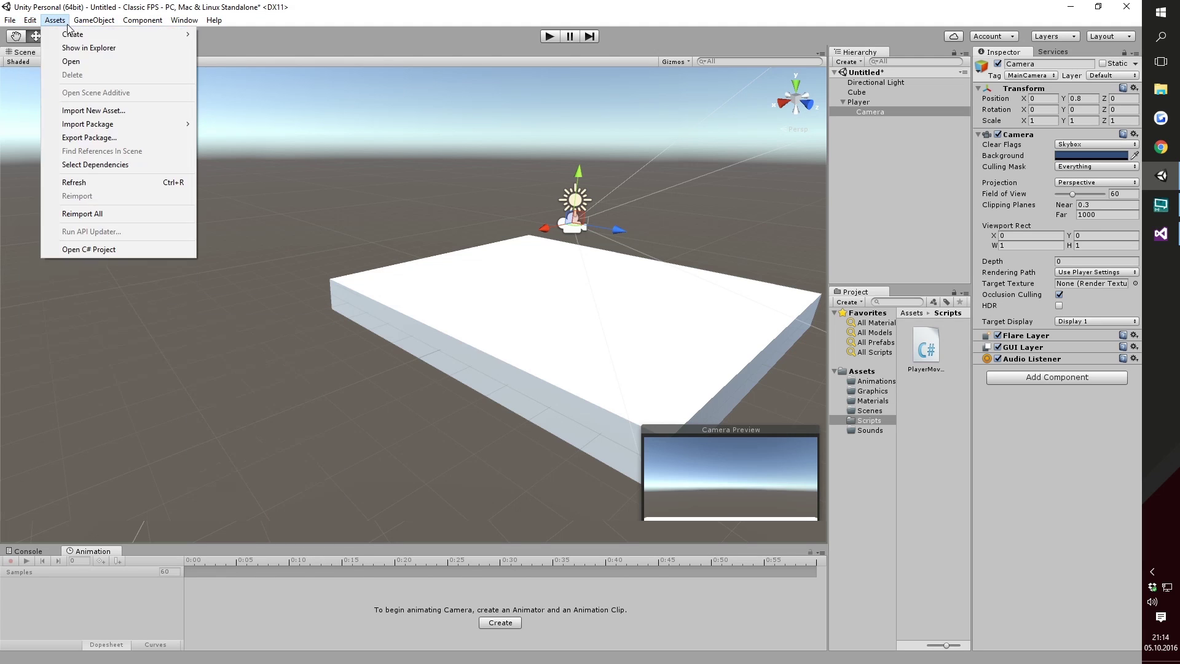
pyautogui.click(29, 19)
pyautogui.click(30, 19)
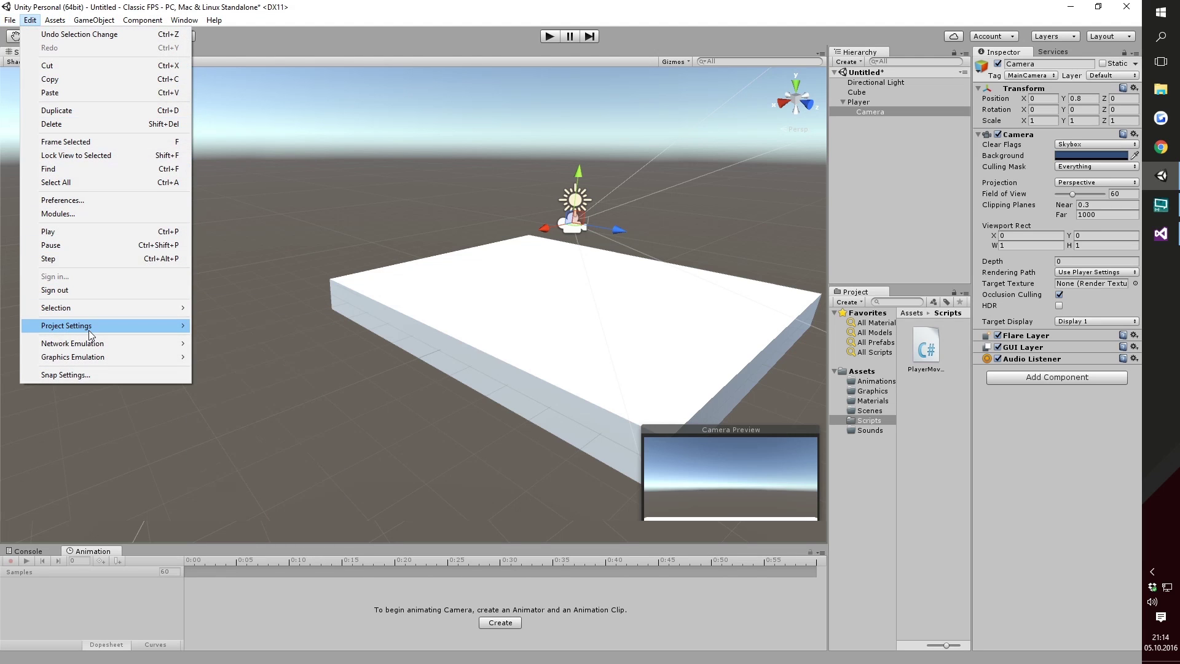
pyautogui.moveTo(91, 335)
pyautogui.click(282, 326)
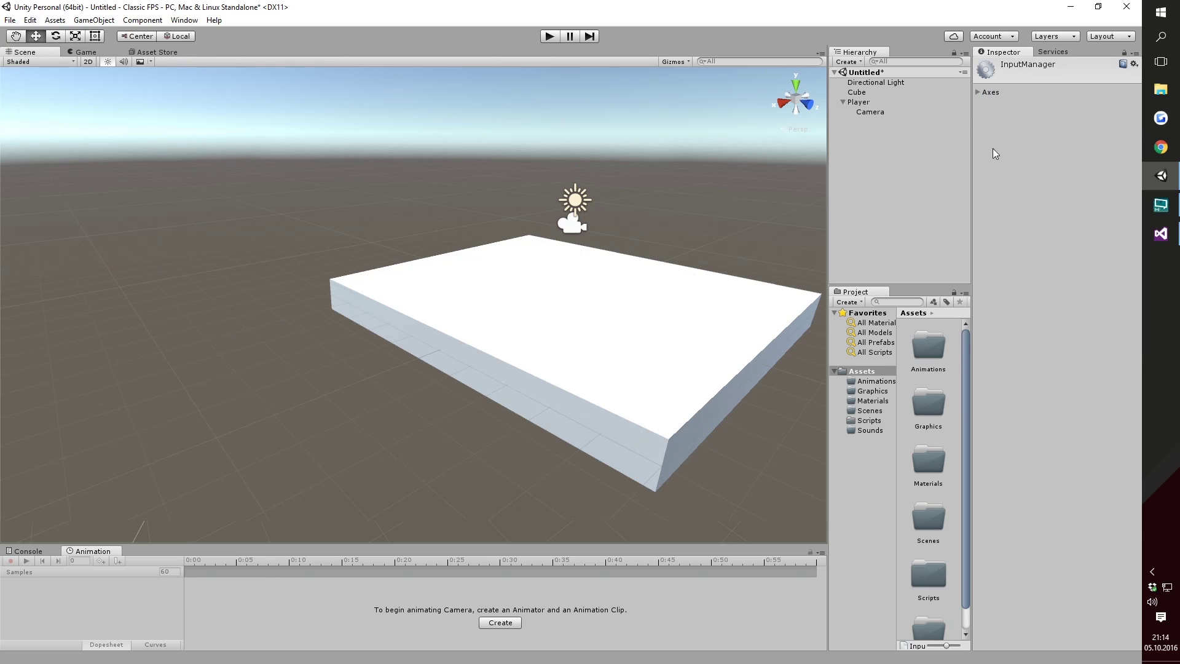
# Expand Axes and check the Horizontal and Vertical axis keys, then return to the script.
pyautogui.click(980, 93)
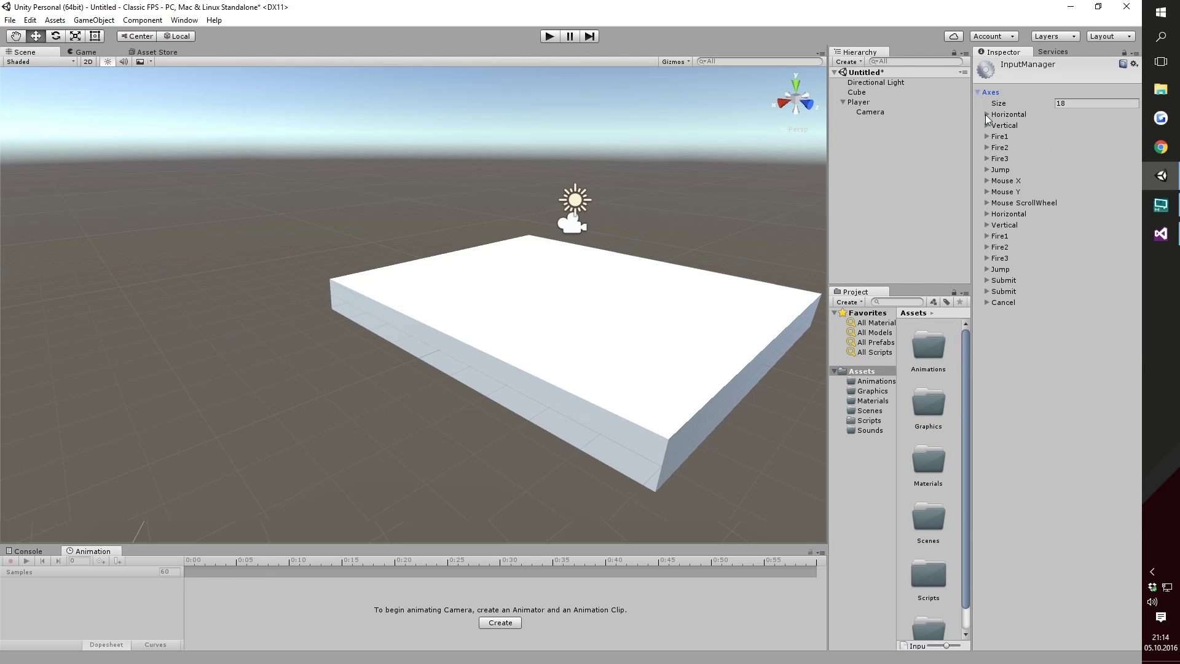
pyautogui.click(987, 115)
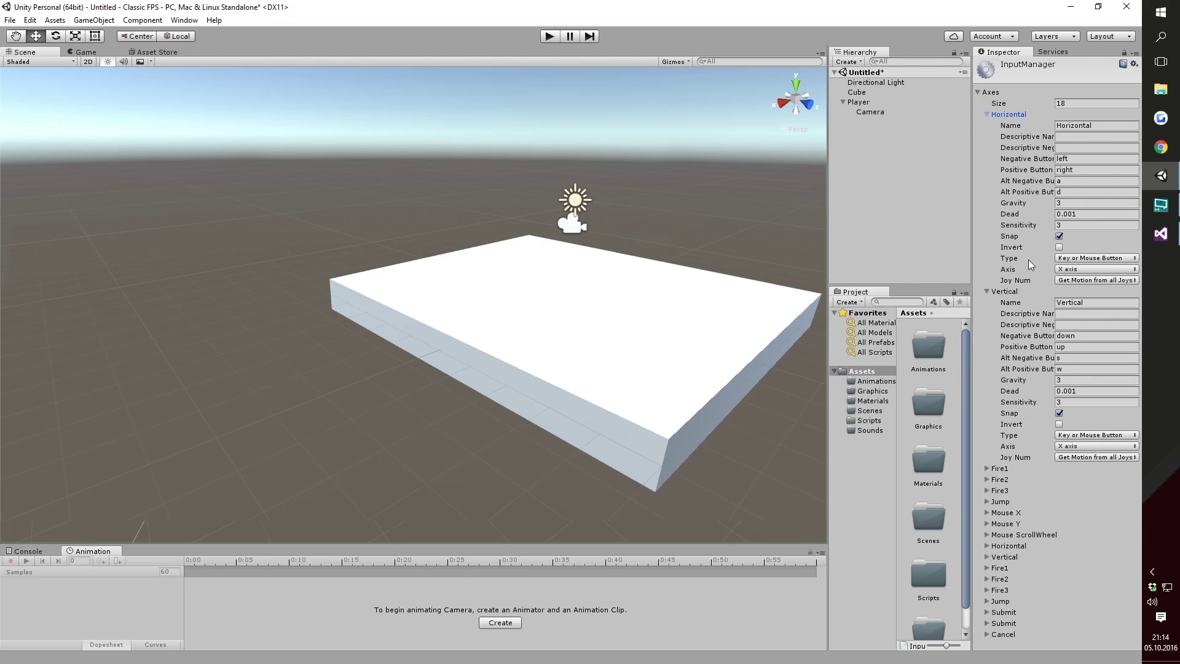
pyautogui.click(1076, 336)
pyautogui.click(1084, 346)
pyautogui.click(1055, 361)
pyautogui.write('s')
pyautogui.click(1056, 369)
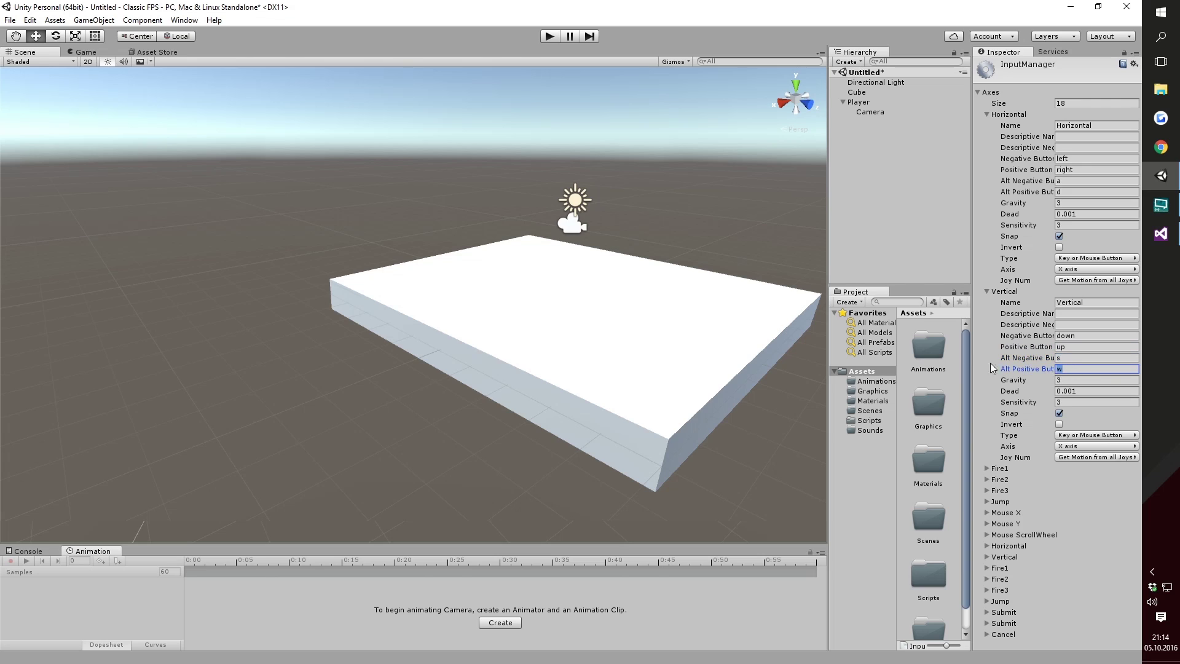
pyautogui.click(1161, 233)
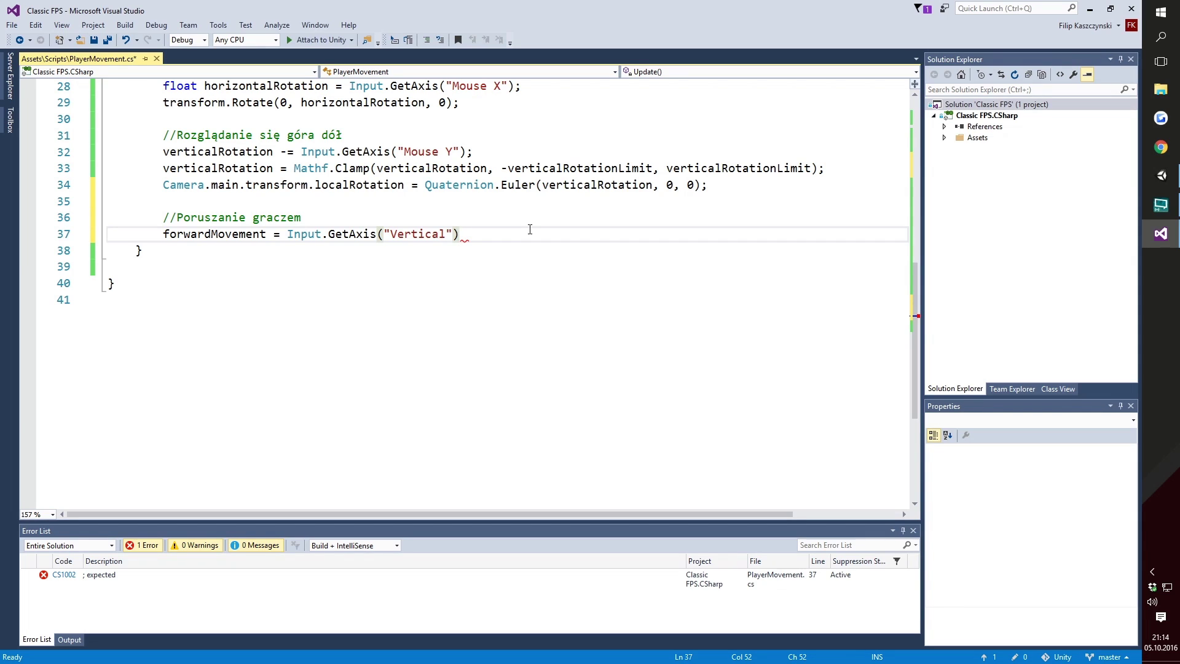
# Multiply forwardMovement by playerWalkingSpeed and add sidewaysMovement = Input.GetAxis("Horizontal") * playerWalkingSpeed.
pyautogui.write(' * player')
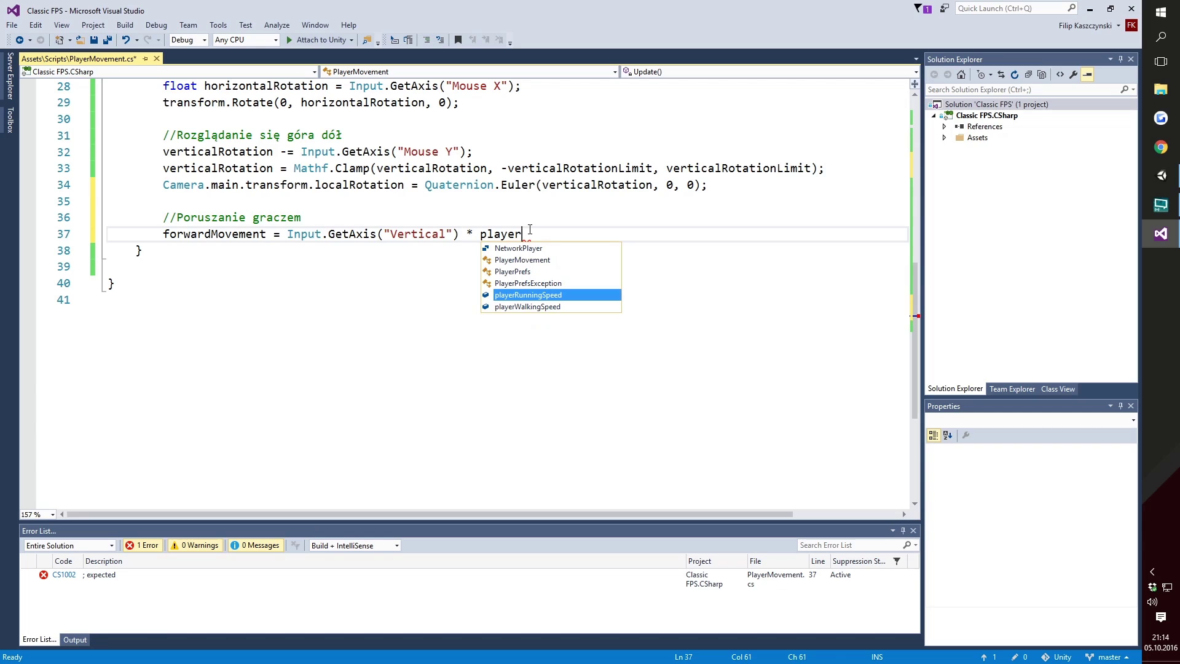
pyautogui.press('Down')
pyautogui.press('Tab')
pyautogui.write(';')
pyautogui.press('Return')
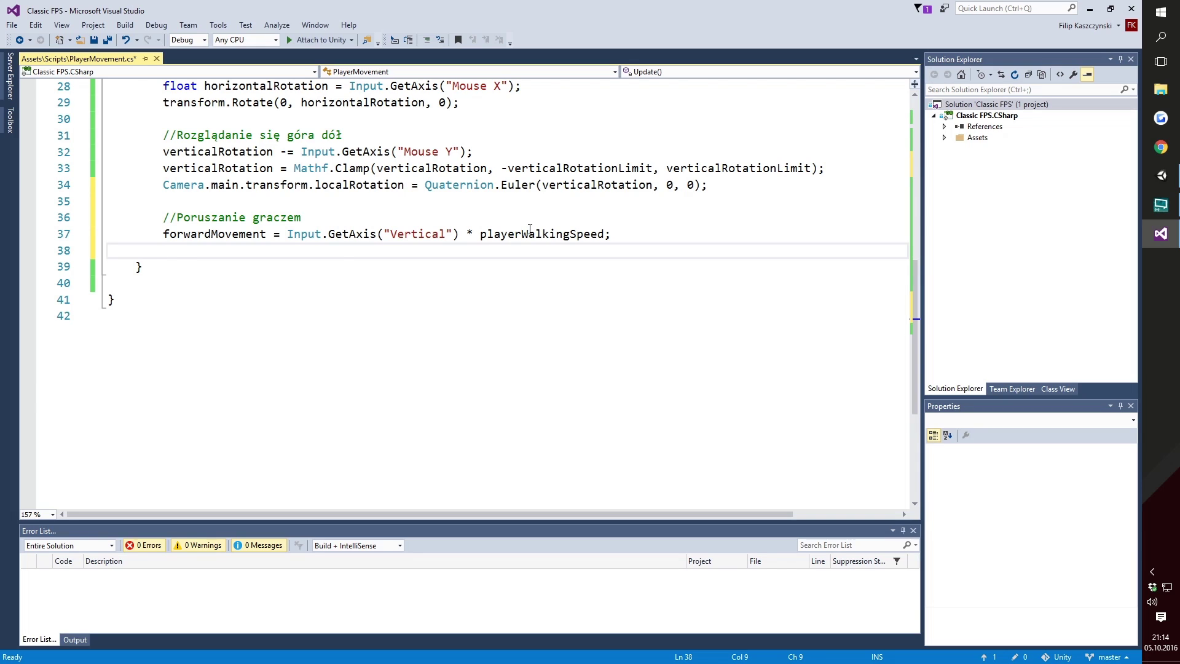
pyautogui.write('sidewaysMovement = In')
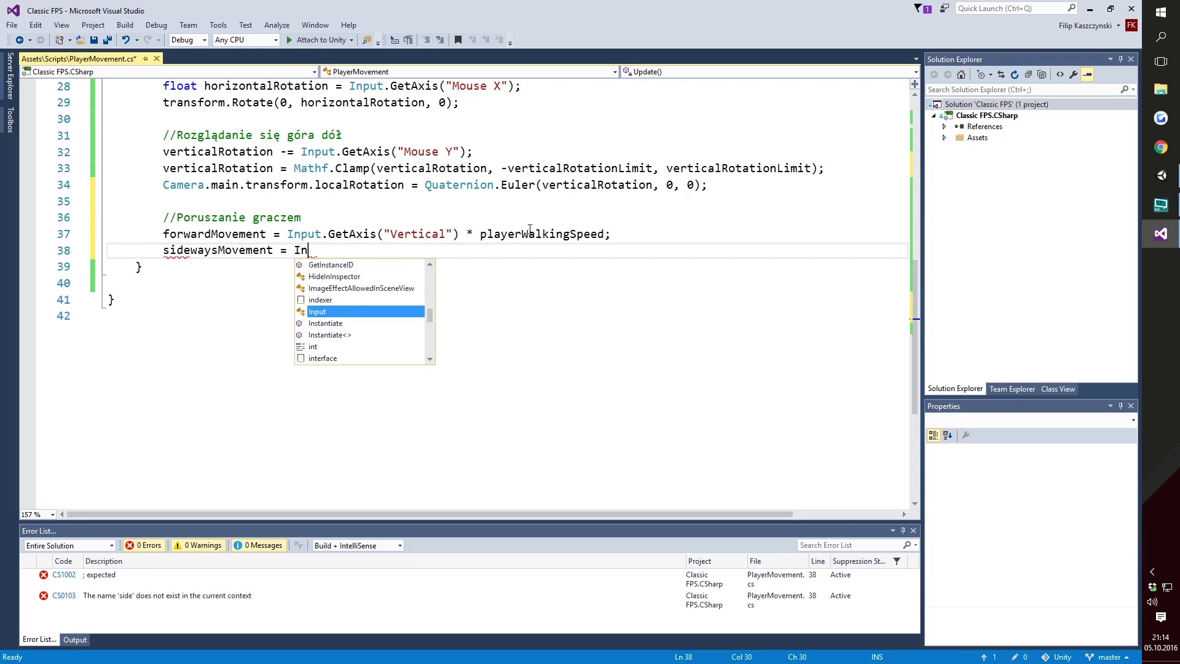
pyautogui.write('.geta(')
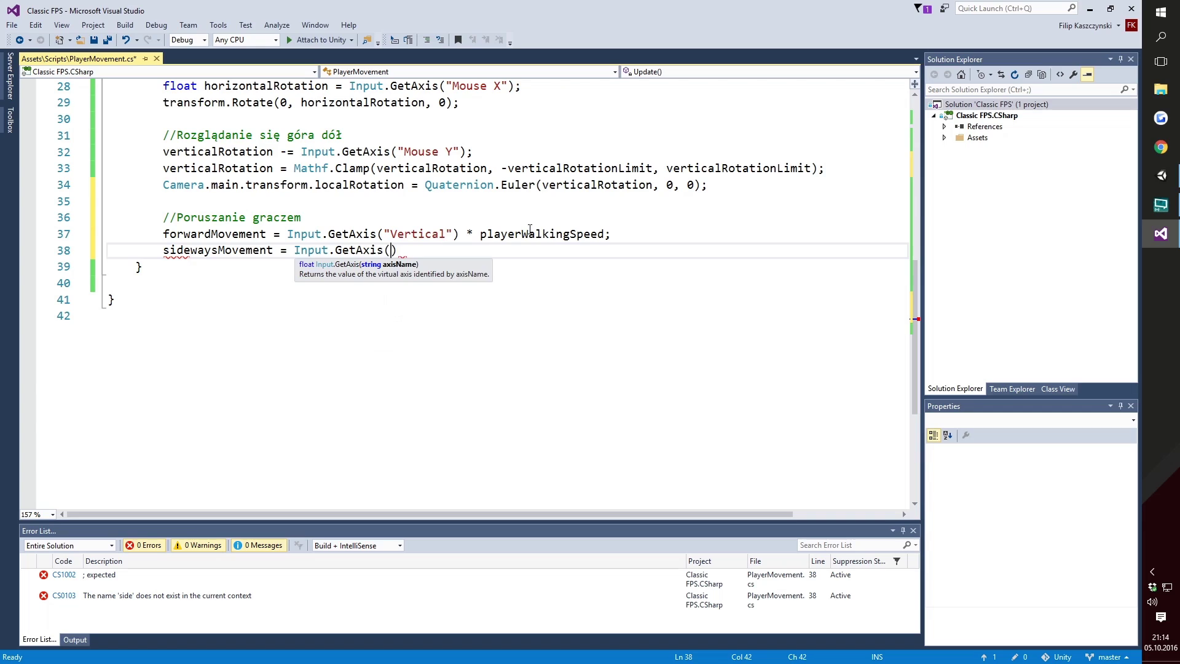
pyautogui.write('"Hori')
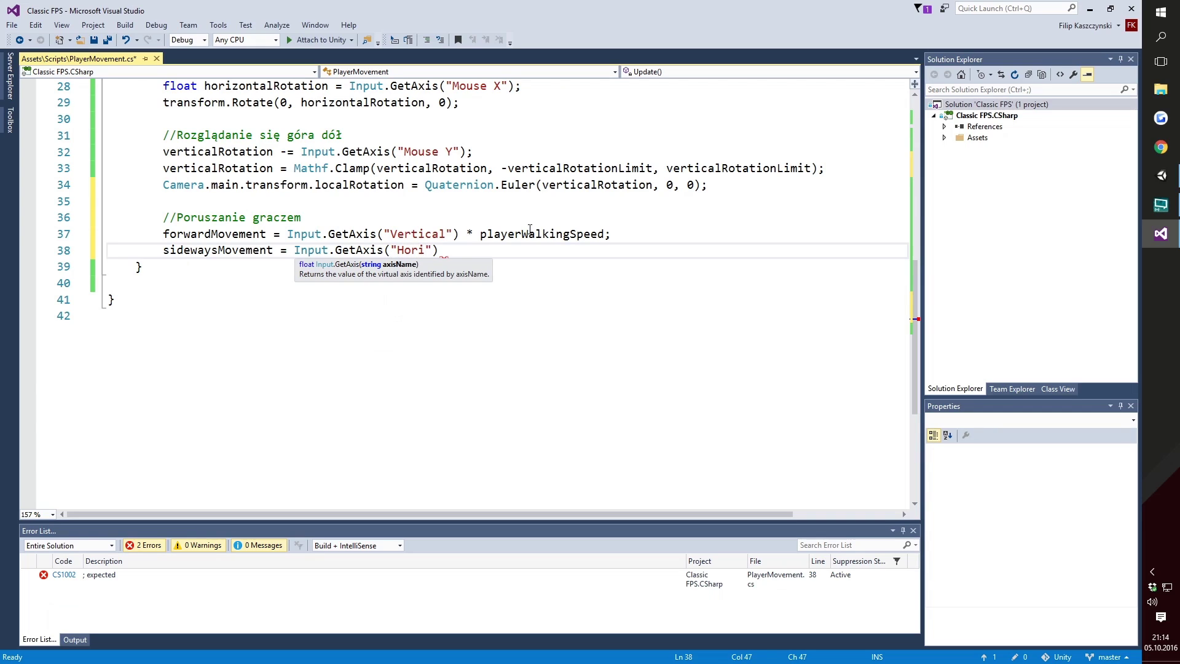
pyautogui.write('zontal")')
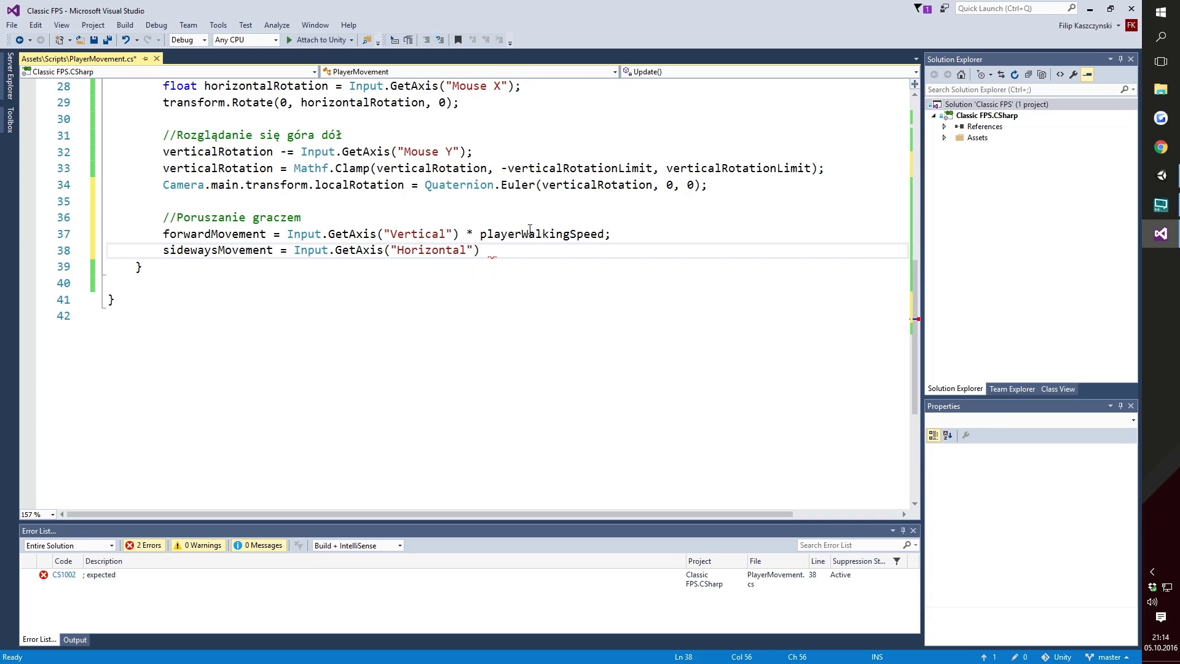
pyautogui.write(' * play')
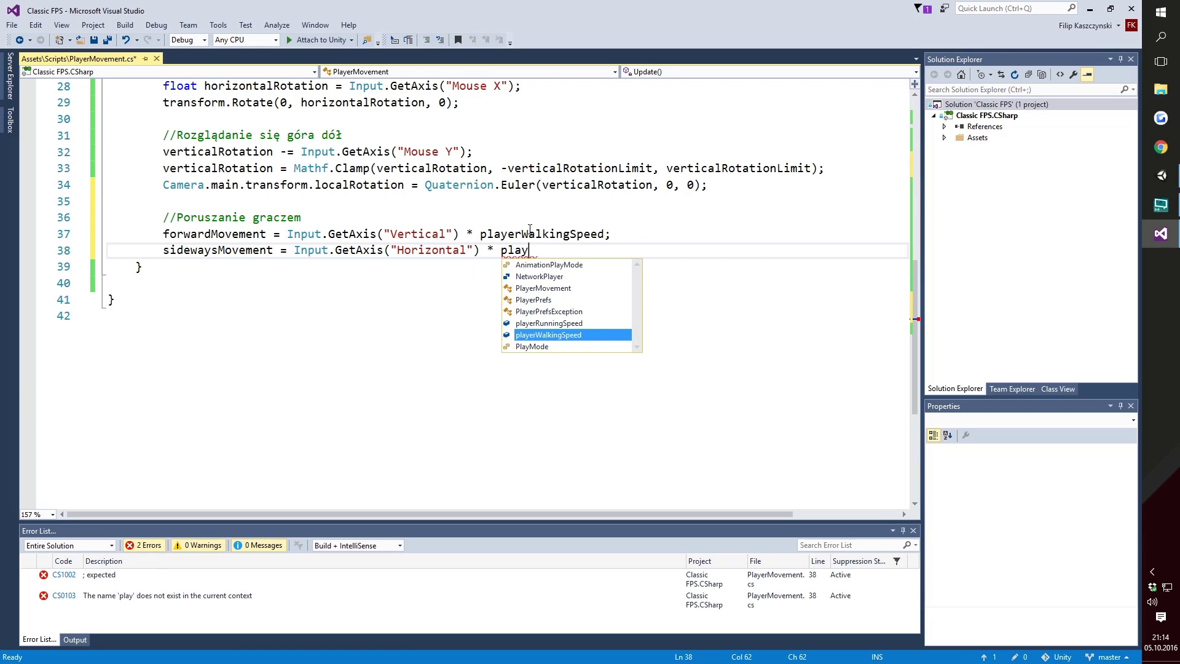
pyautogui.write(';')
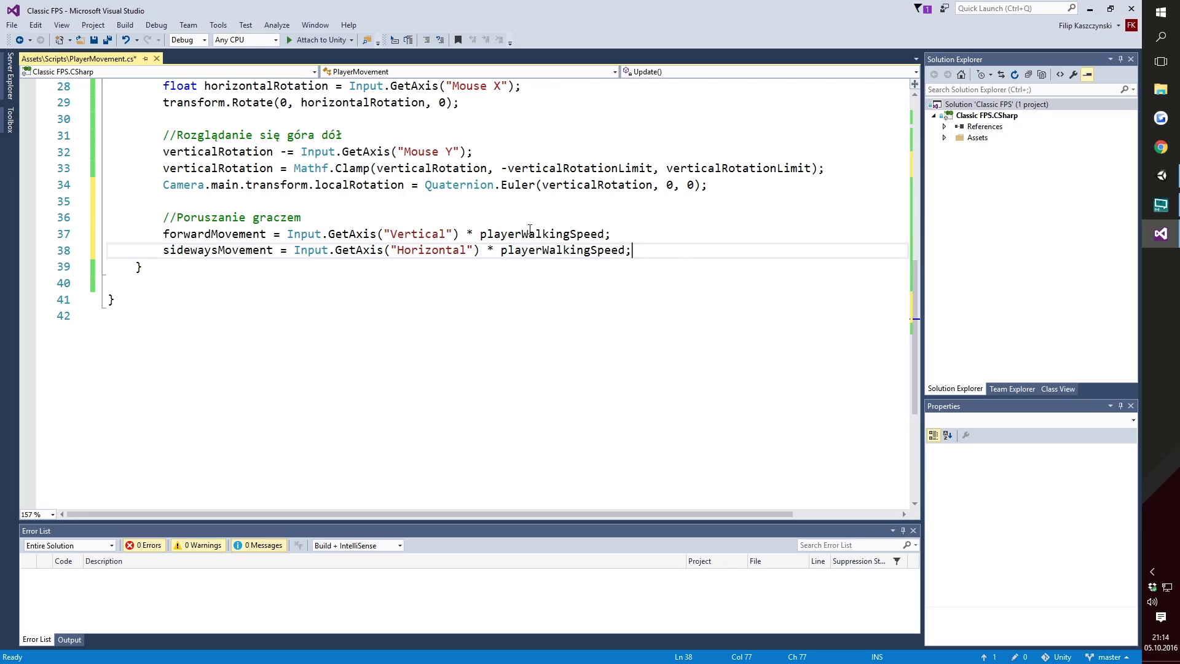
pyautogui.press('Return')
pyautogui.press('Return')
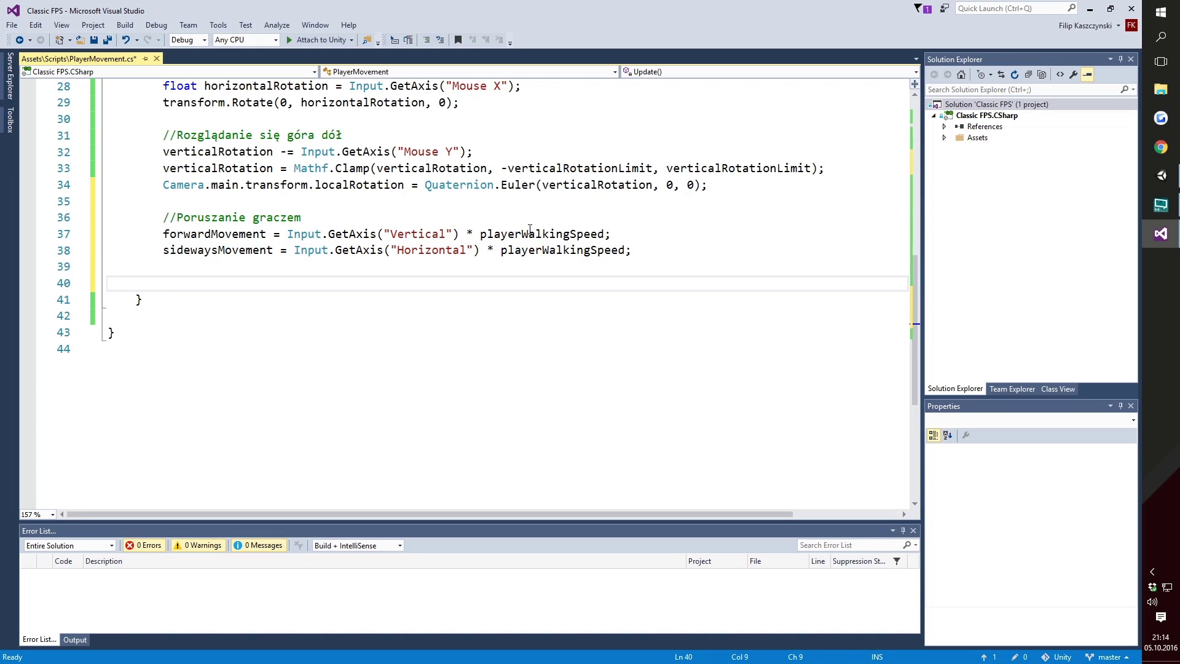
# Type an empty cc.Move() call on line 40 and open blank lines above it.
pyautogui.write('c')
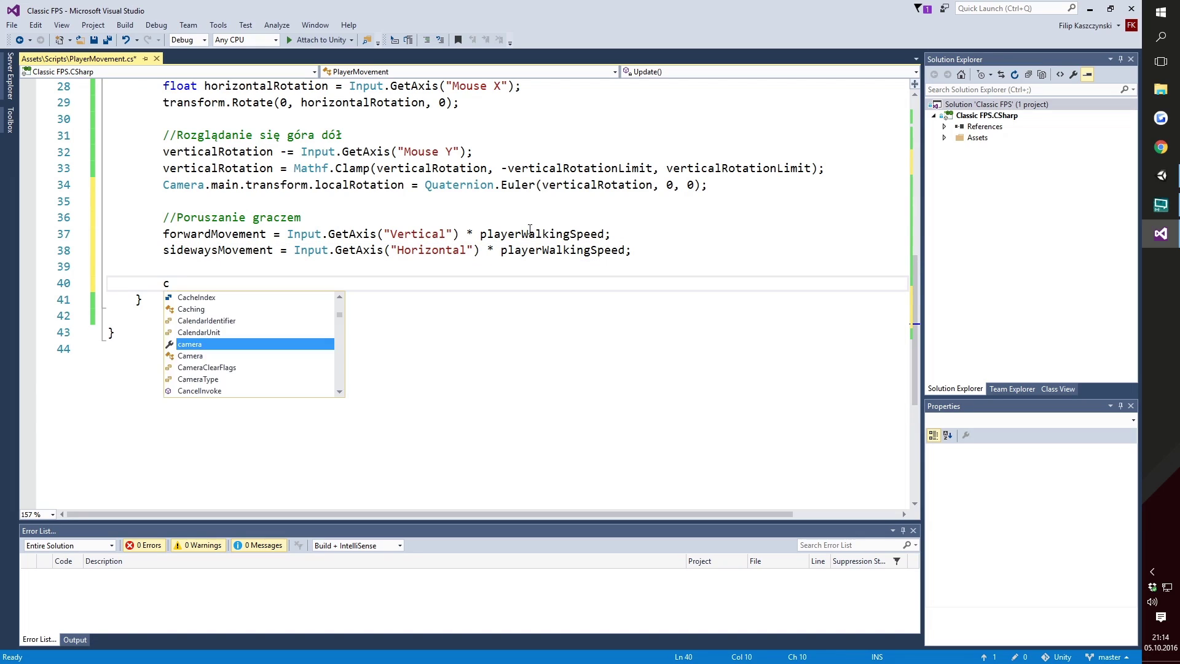
pyautogui.write('c.')
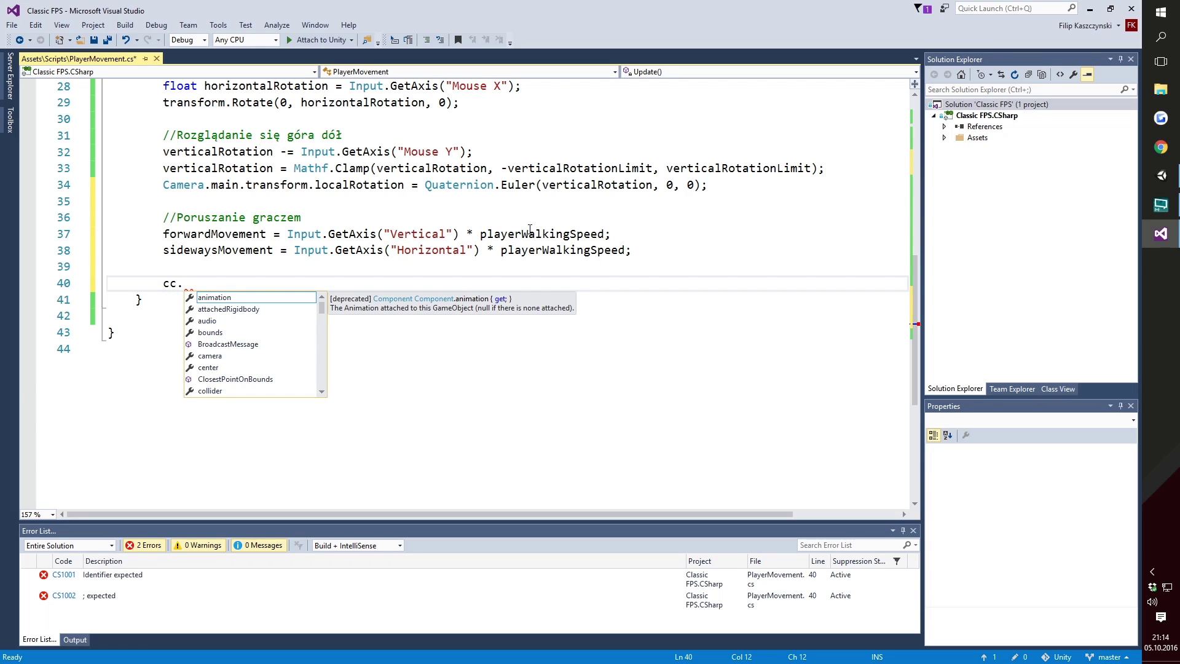
pyautogui.write('Mov')
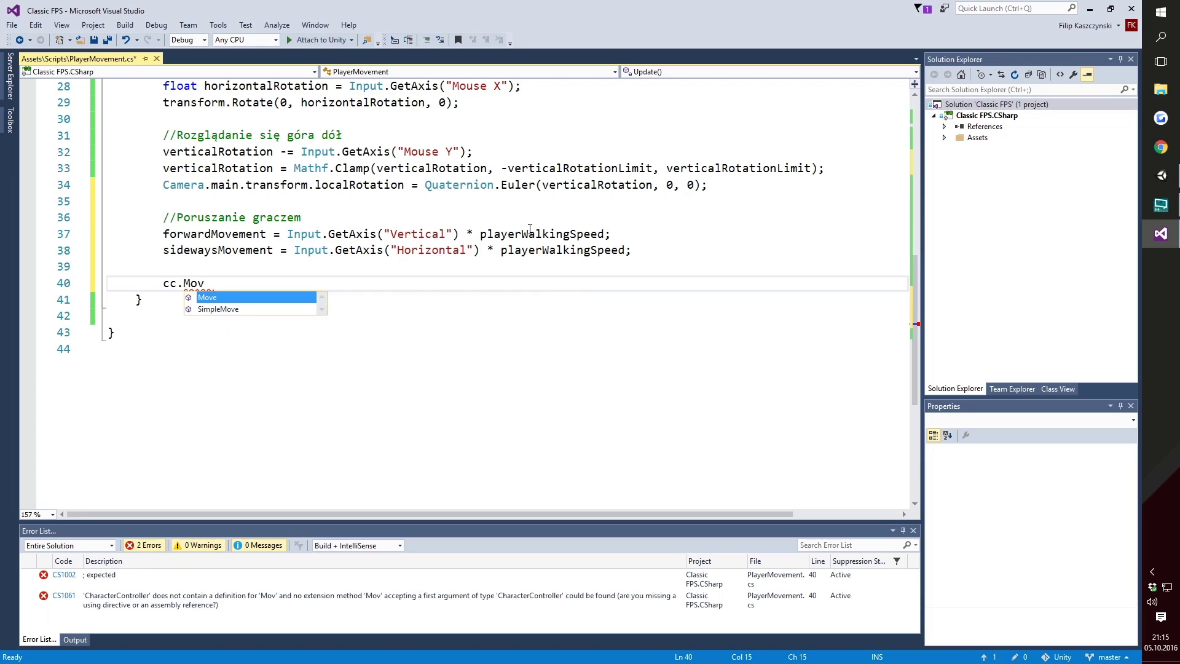
pyautogui.write('e')
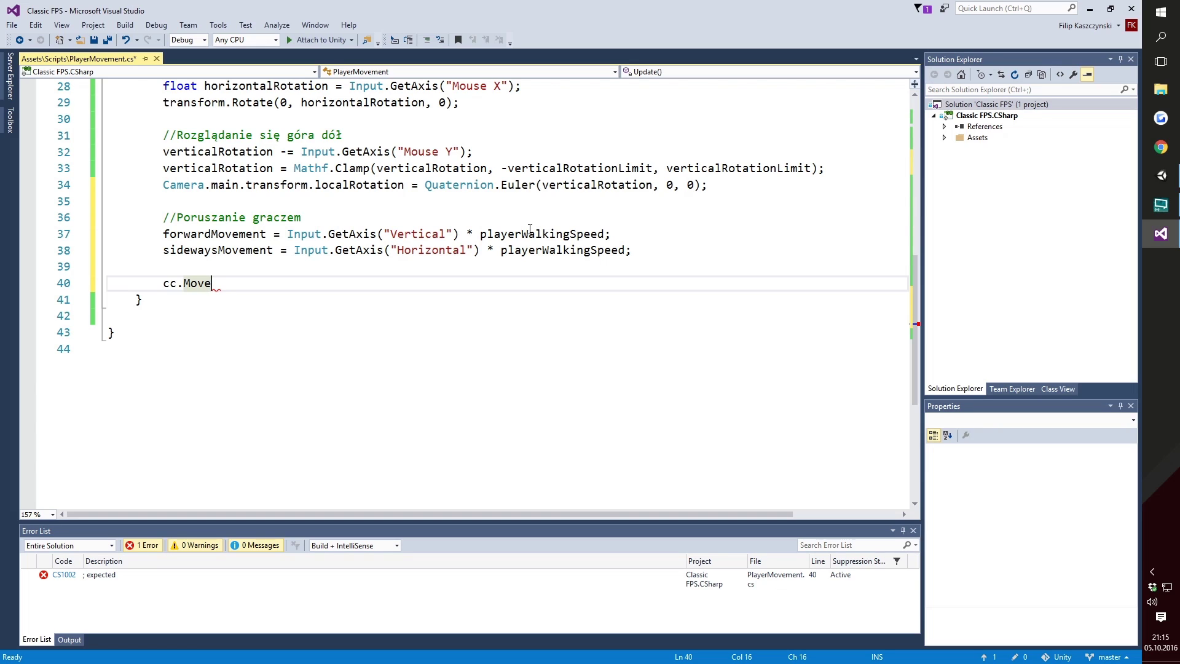
pyautogui.write('(pl')
pyautogui.press('BackSpace')
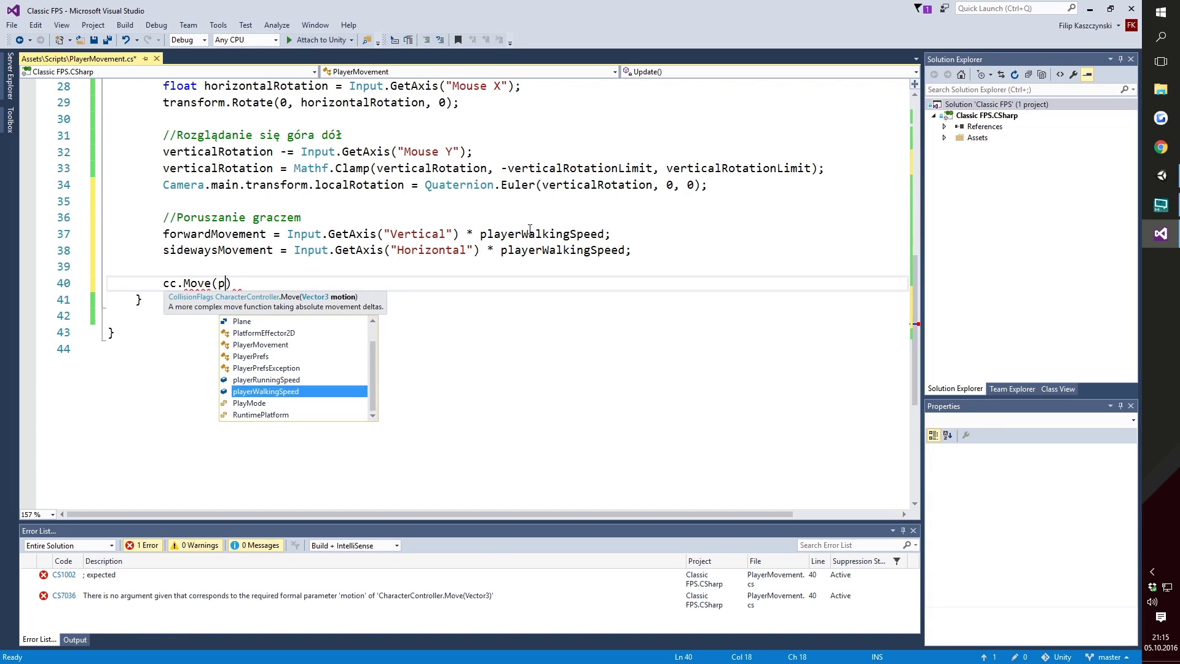
pyautogui.press('BackSpace')
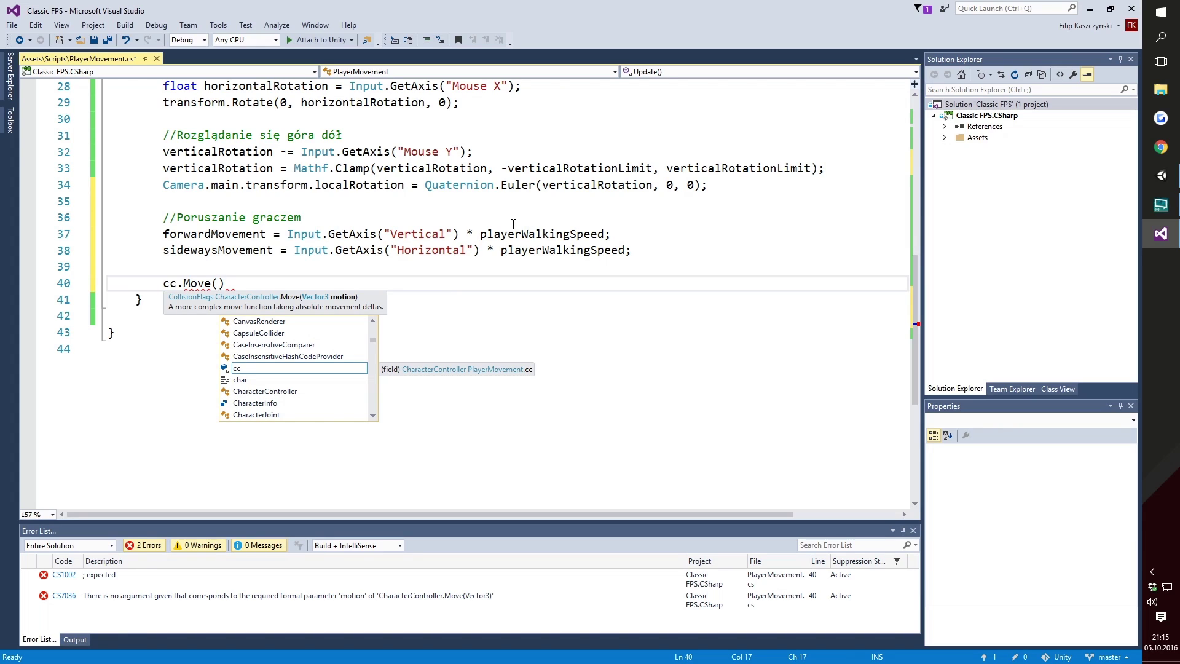
pyautogui.click(666, 254)
pyautogui.press('Return')
pyautogui.press('Return')
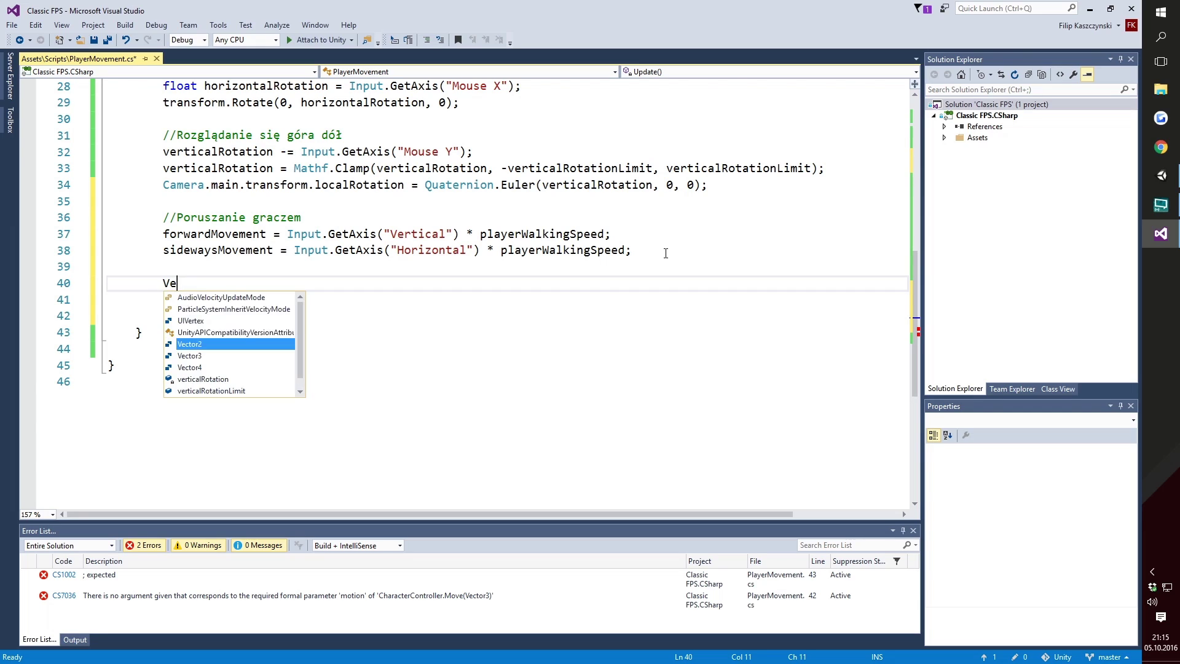
# Declare Vector3 playerMovement = new Vector3(sidewaysMovement, 0, forwardMovement);.
pyautogui.write('Vector2')
pyautogui.press('BackSpace')
pyautogui.write('3')
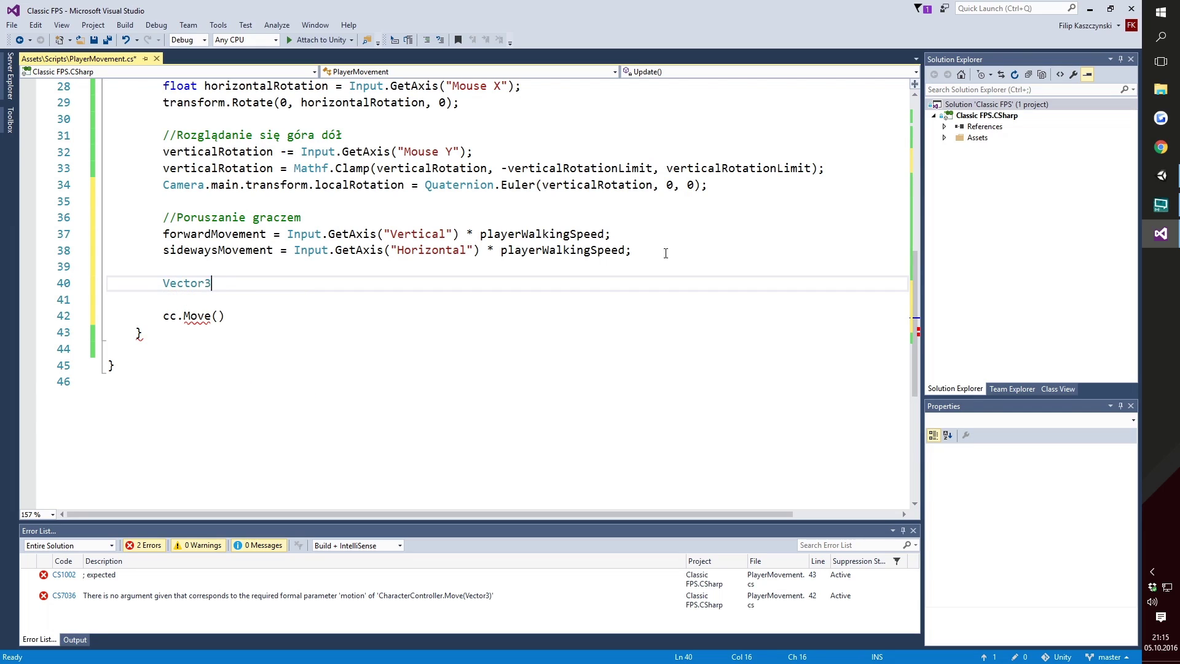
pyautogui.write(' playerMoveme')
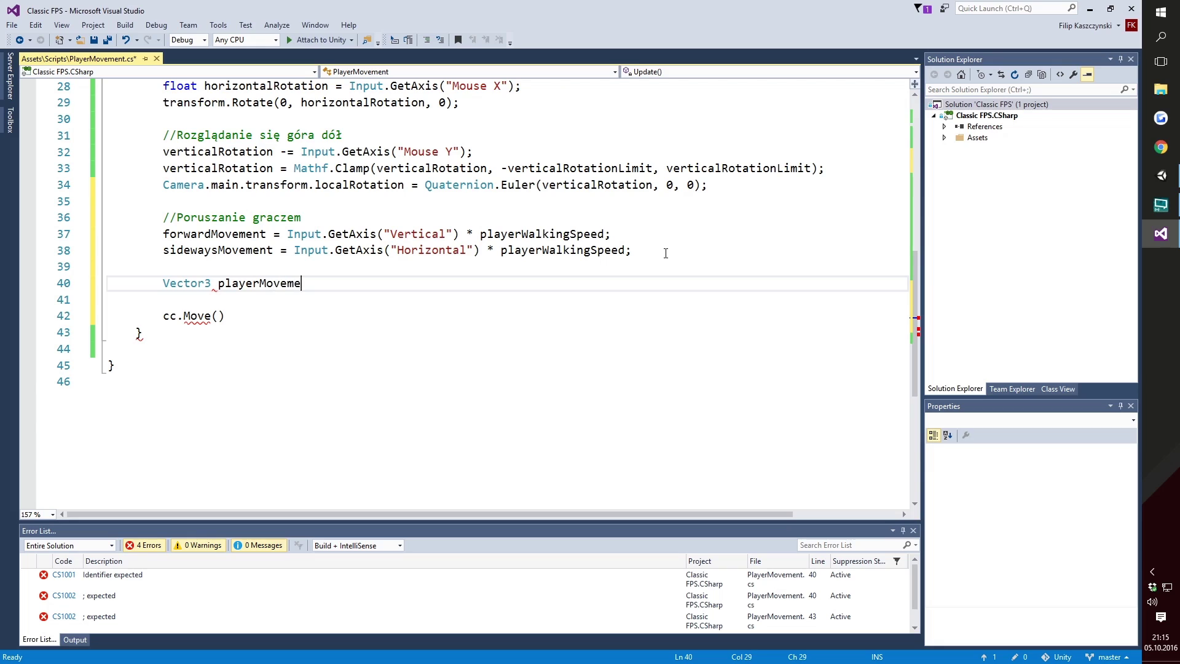
pyautogui.write('nt = ')
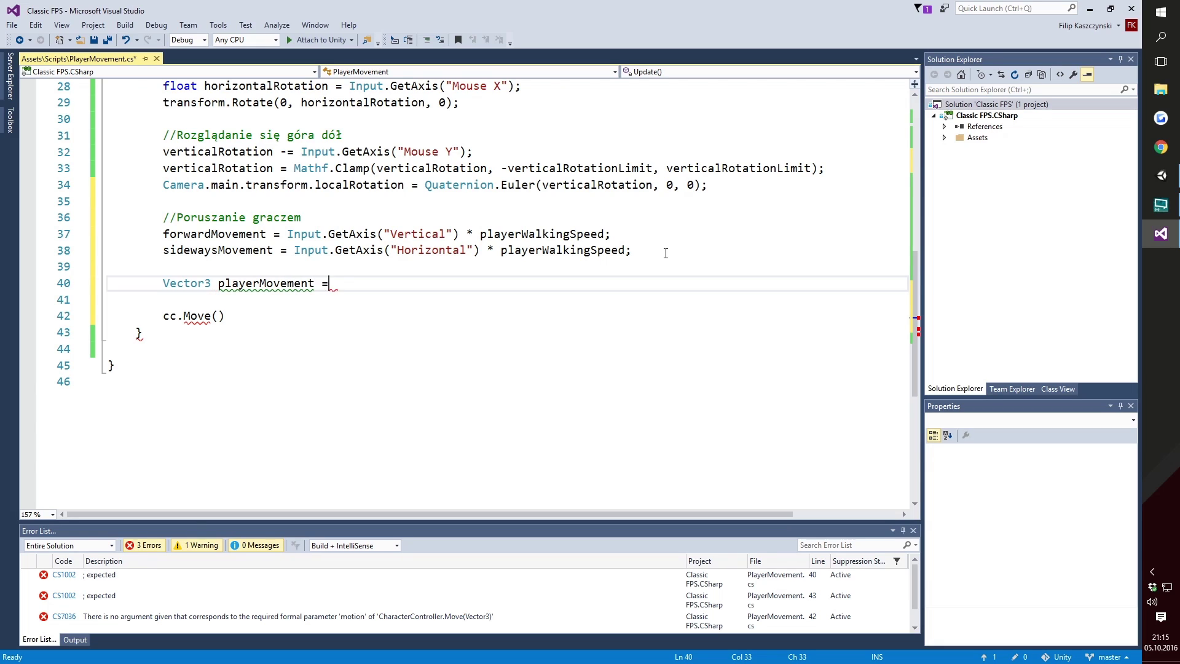
pyautogui.write('new Vector3(')
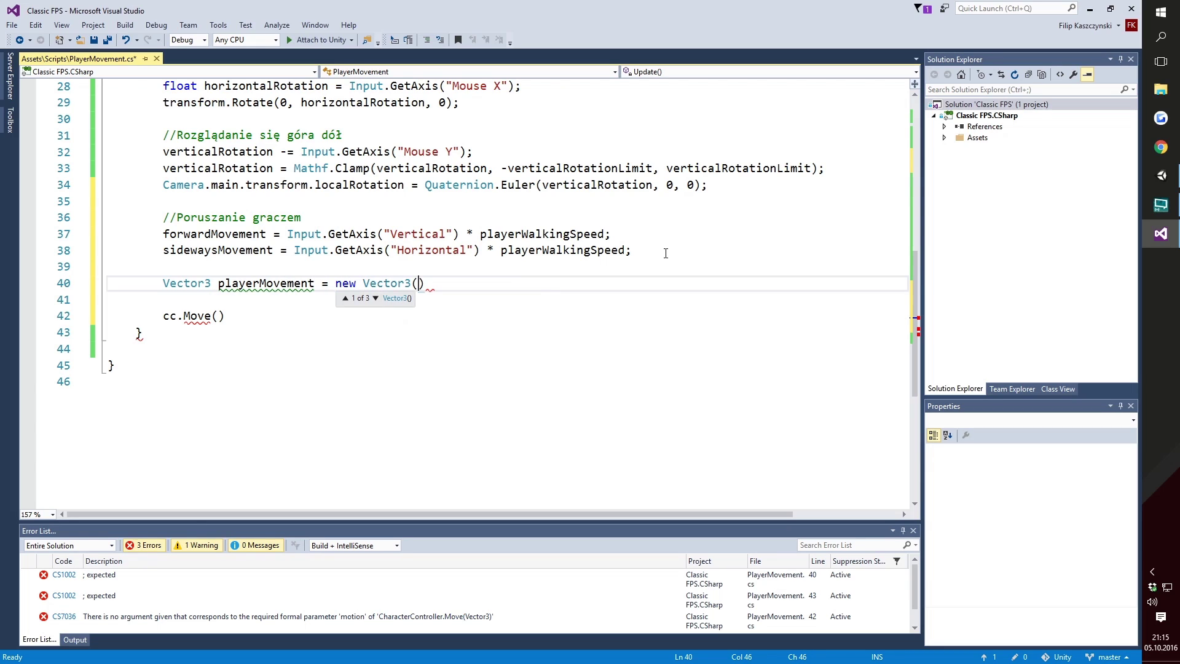
pyautogui.write('sidewaysMovement')
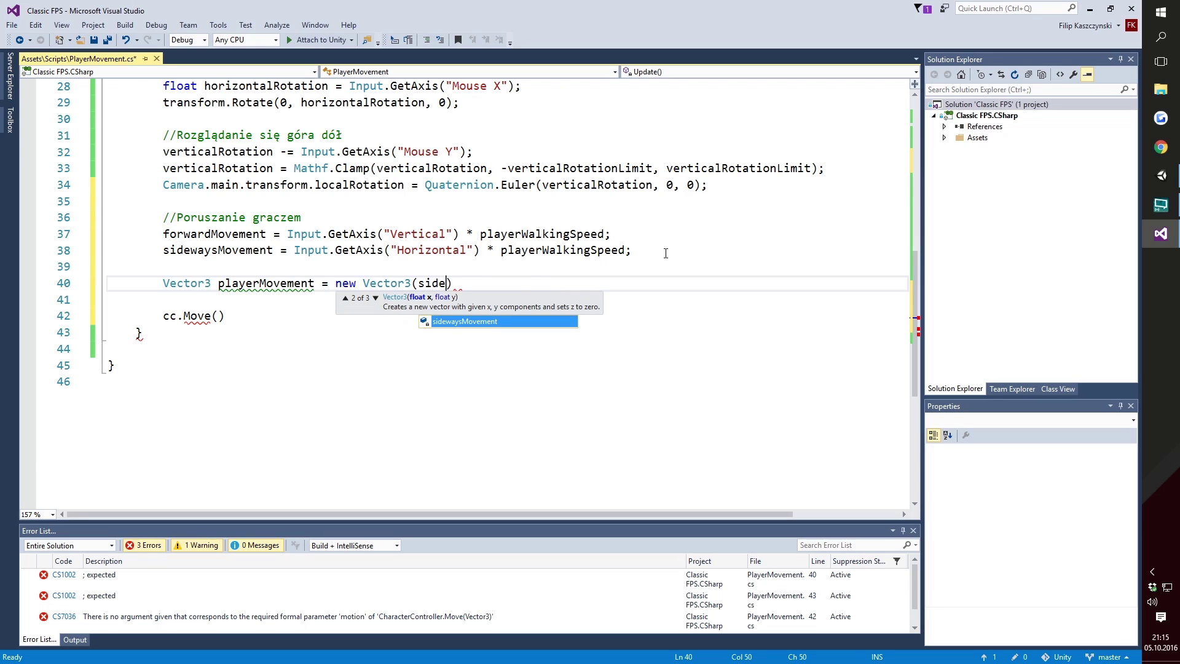
pyautogui.write(', ')
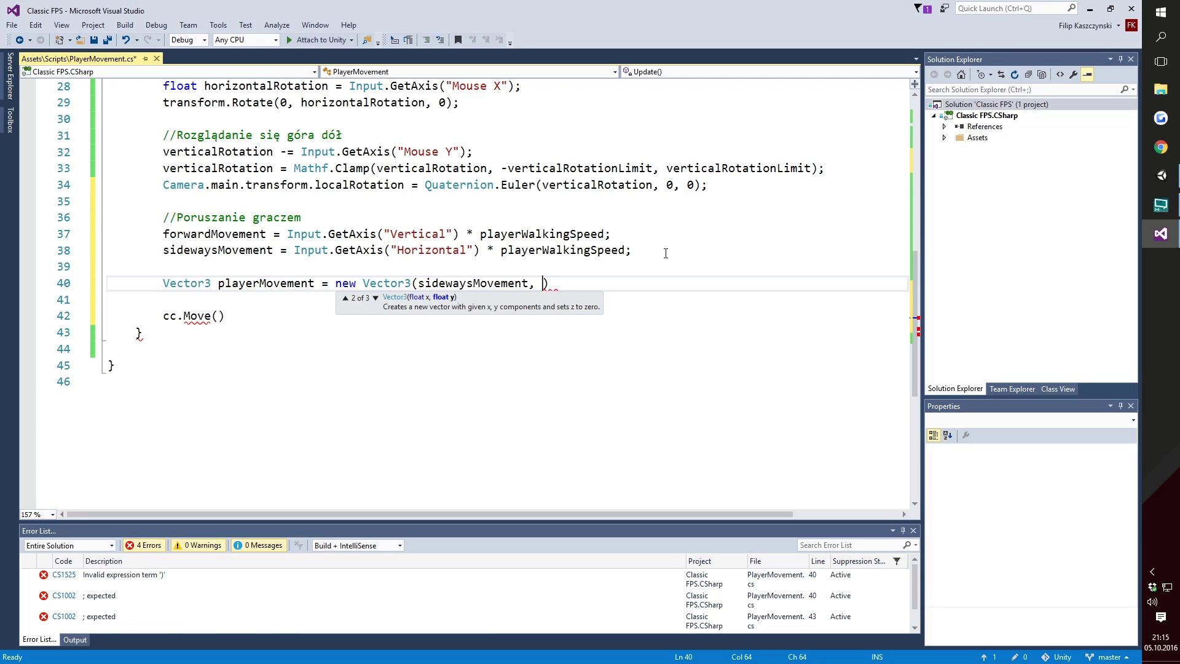
pyautogui.write('0, ')
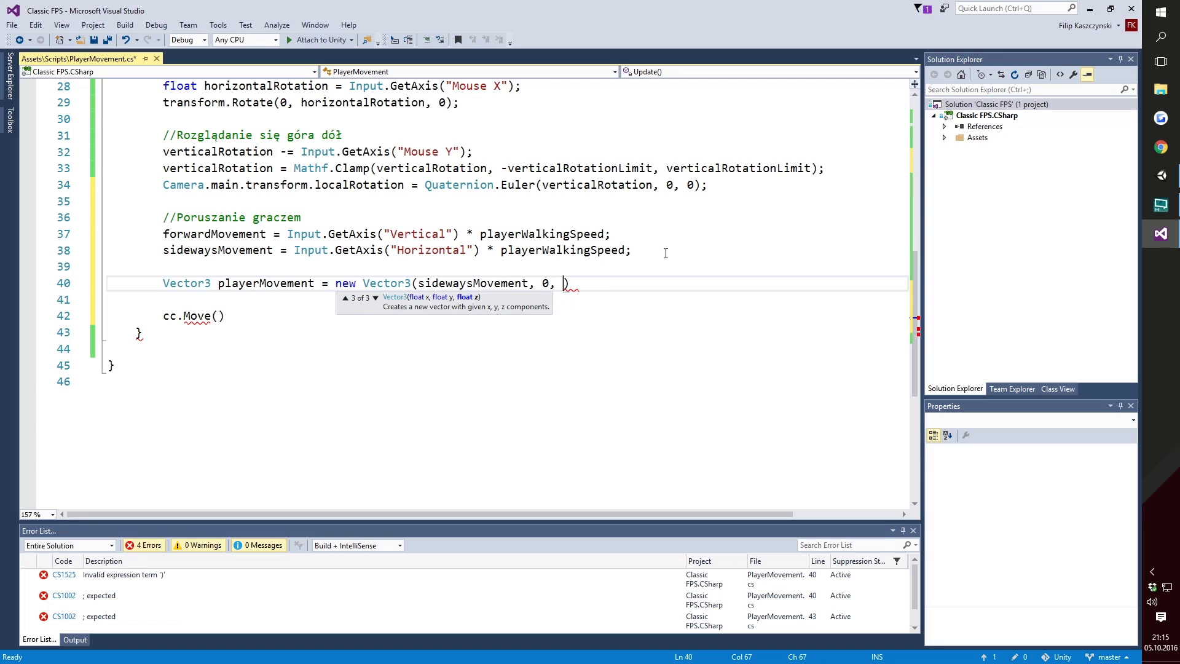
pyautogui.write('for')
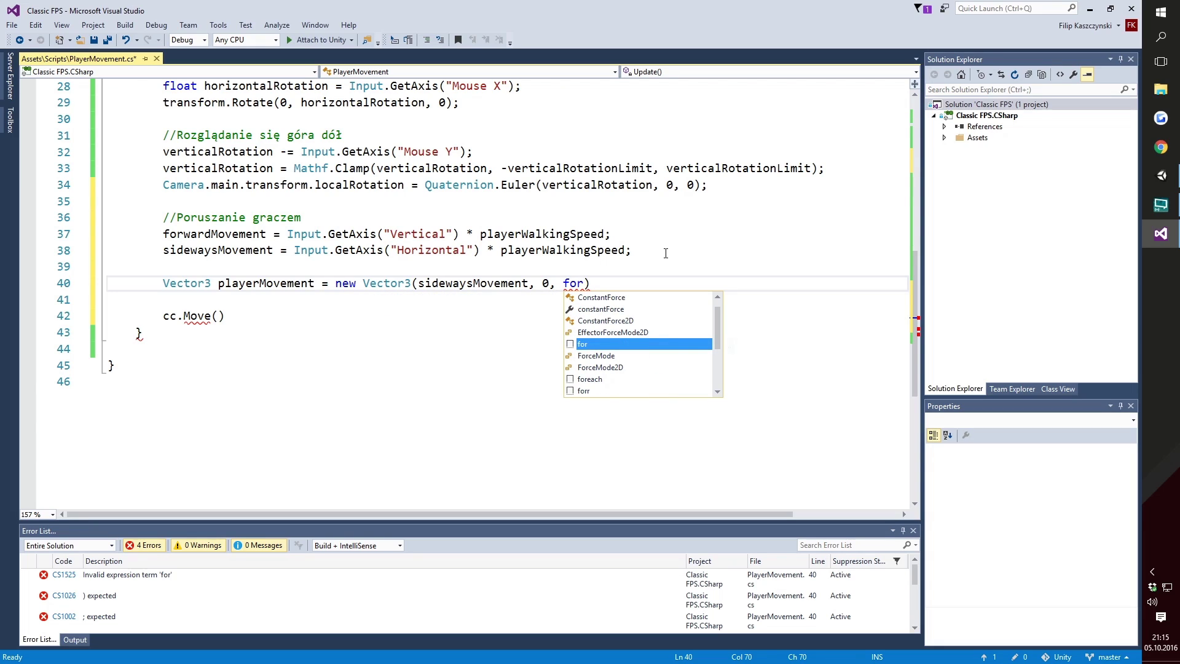
pyautogui.write('wa')
pyautogui.press('Tab')
pyautogui.press('End')
pyautogui.write(';')
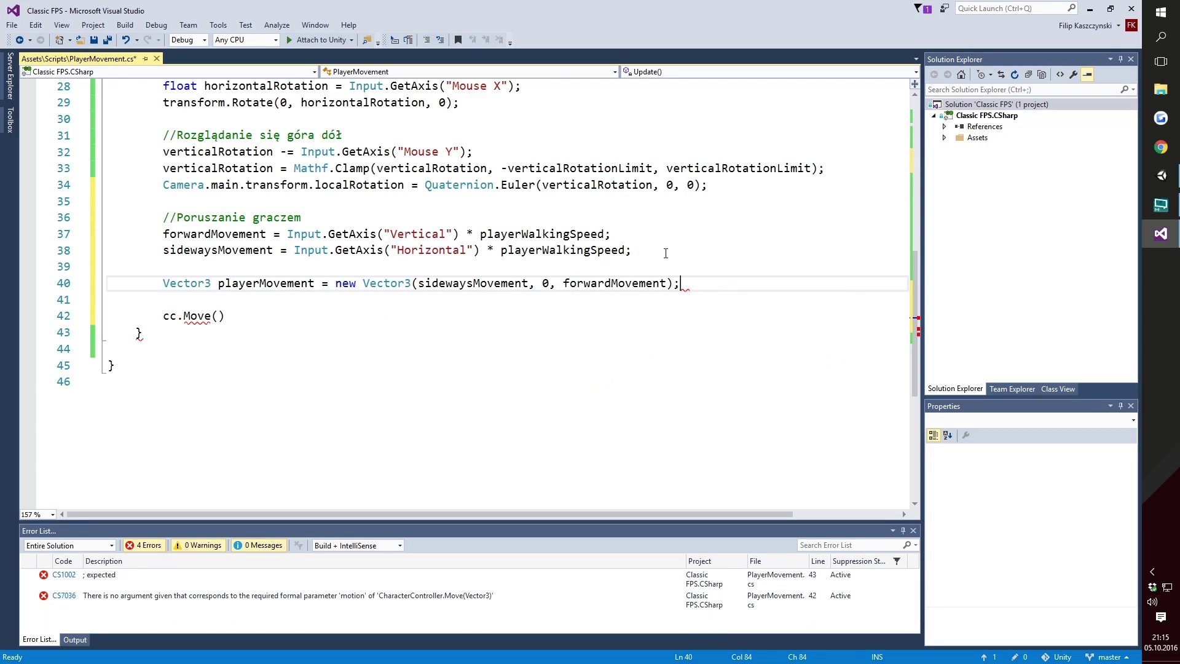
# Pass playerMovement * Time.deltaTime to cc.Move, then run the scene in Unity.
pyautogui.click(221, 316)
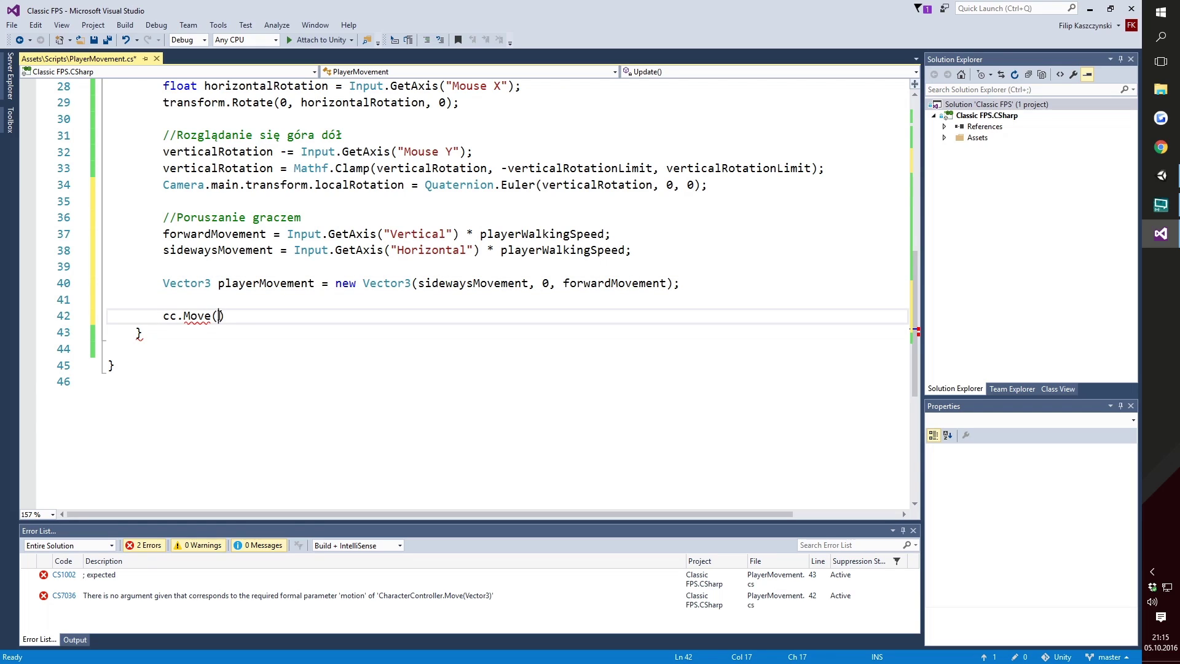
pyautogui.write('player')
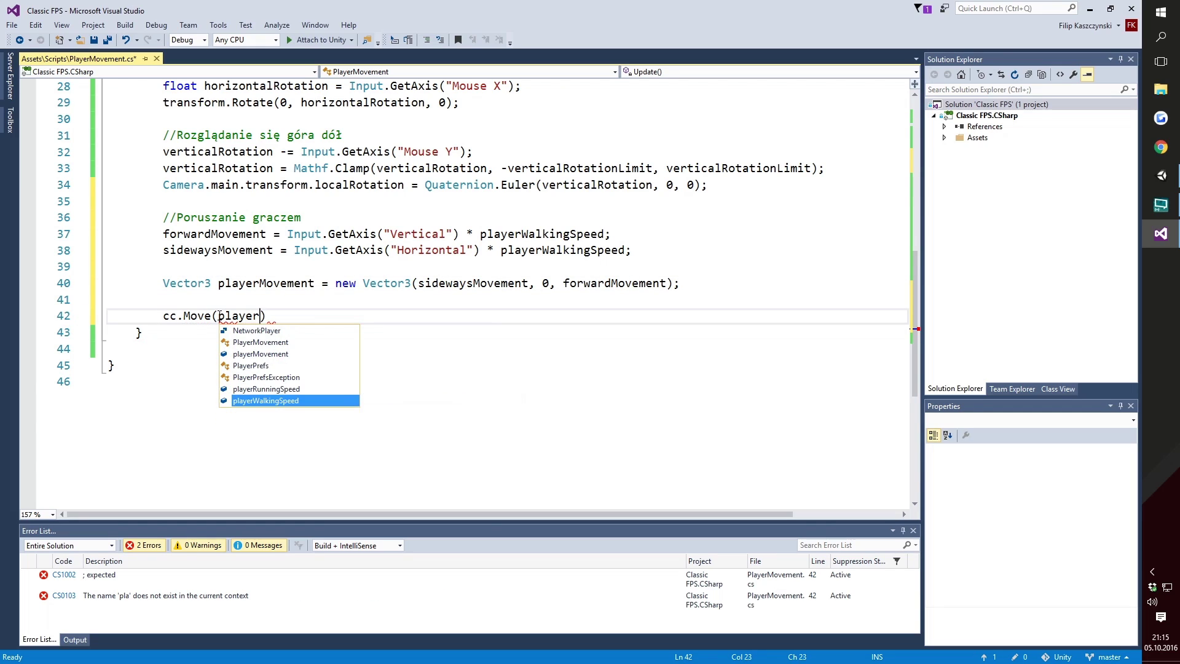
pyautogui.press('Up')
pyautogui.press('Up')
pyautogui.press('Up')
pyautogui.press('Up')
pyautogui.press('Tab')
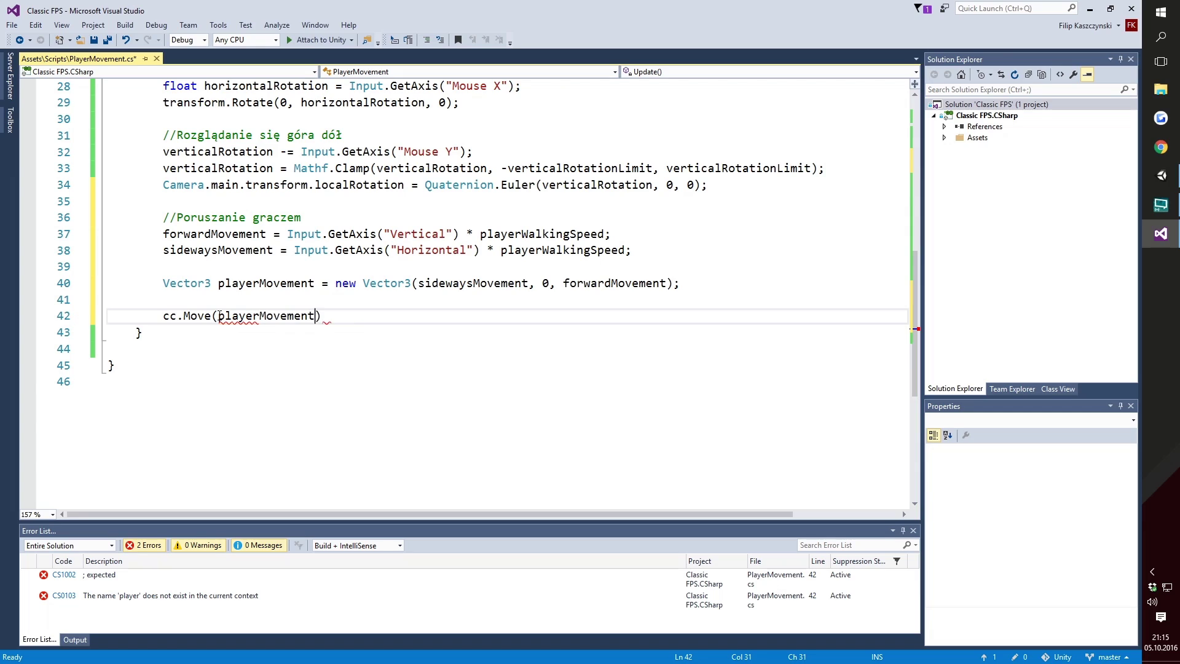
pyautogui.write('* Tie')
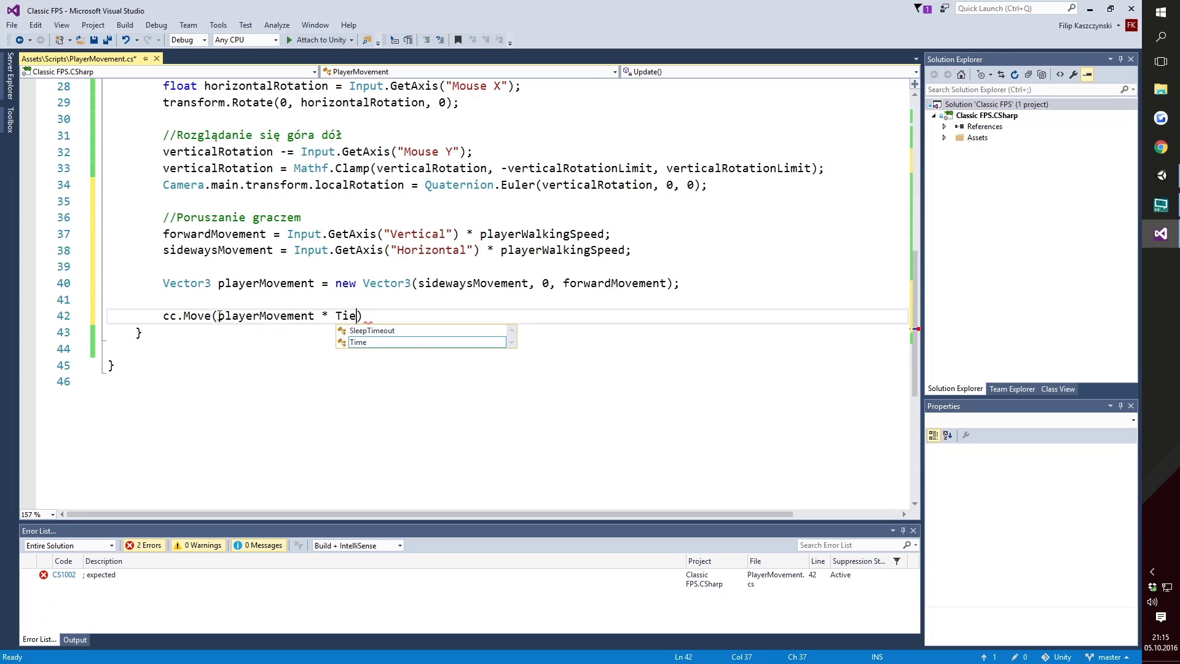
pyautogui.write('n')
pyautogui.write('.de')
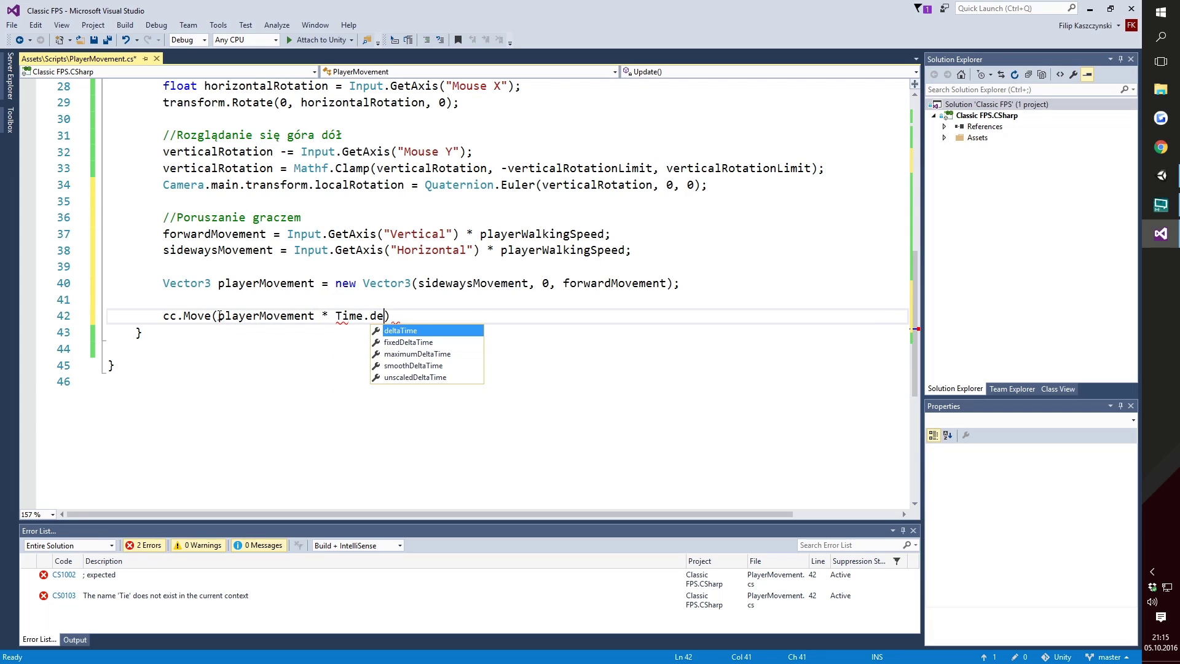
pyautogui.write(');')
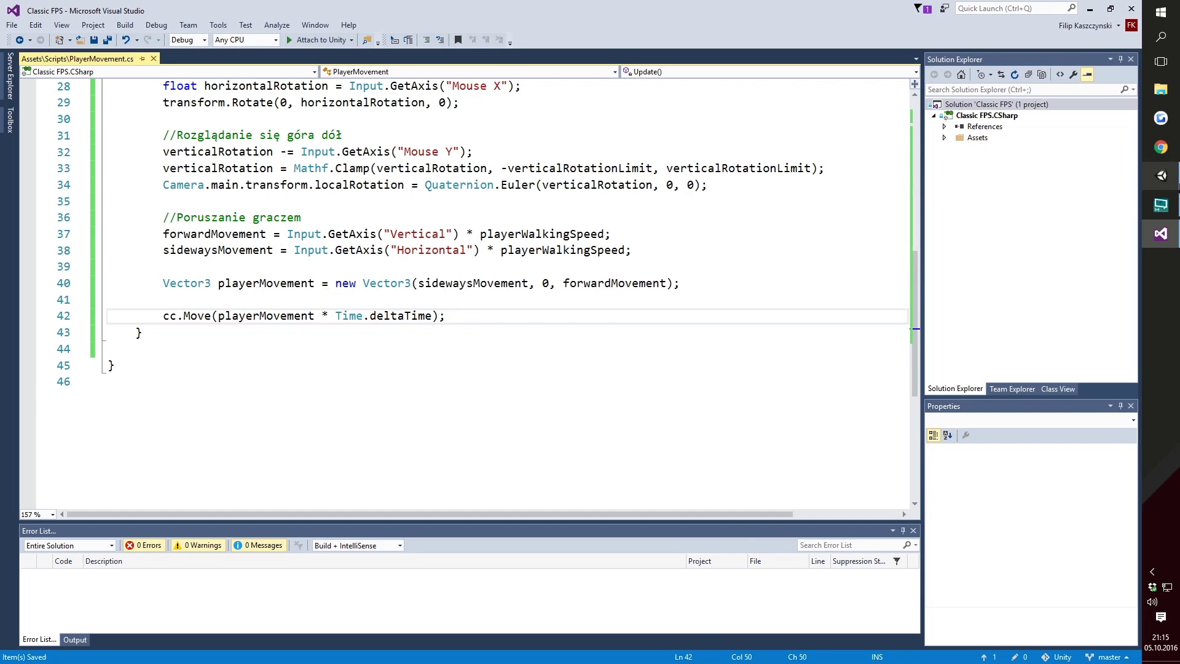
pyautogui.click(1162, 176)
pyautogui.click(554, 35)
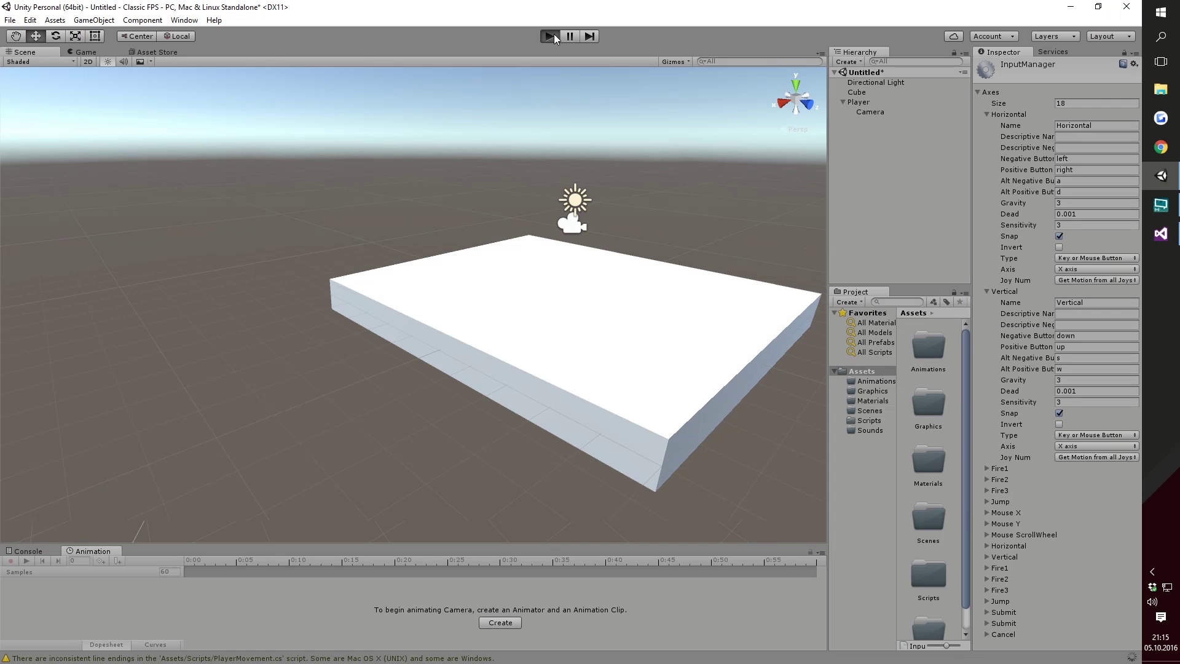
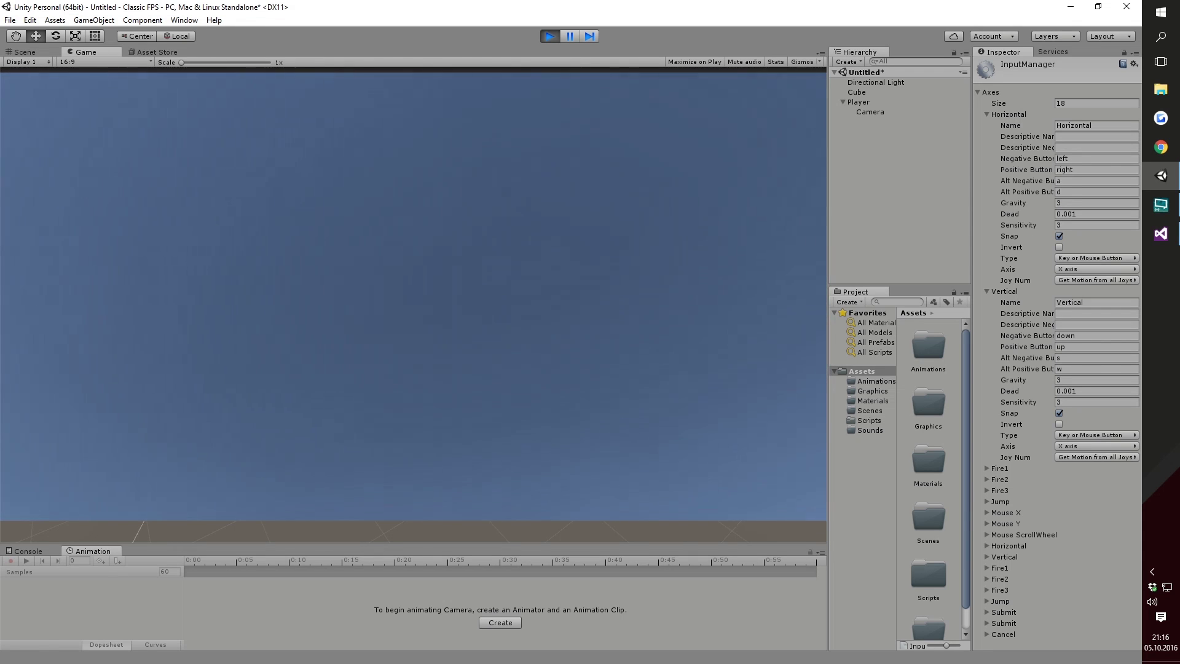
# Stop Play mode and bring PlayerMovement.cs in Visual Studio back to the front.
pyautogui.click(546, 34)
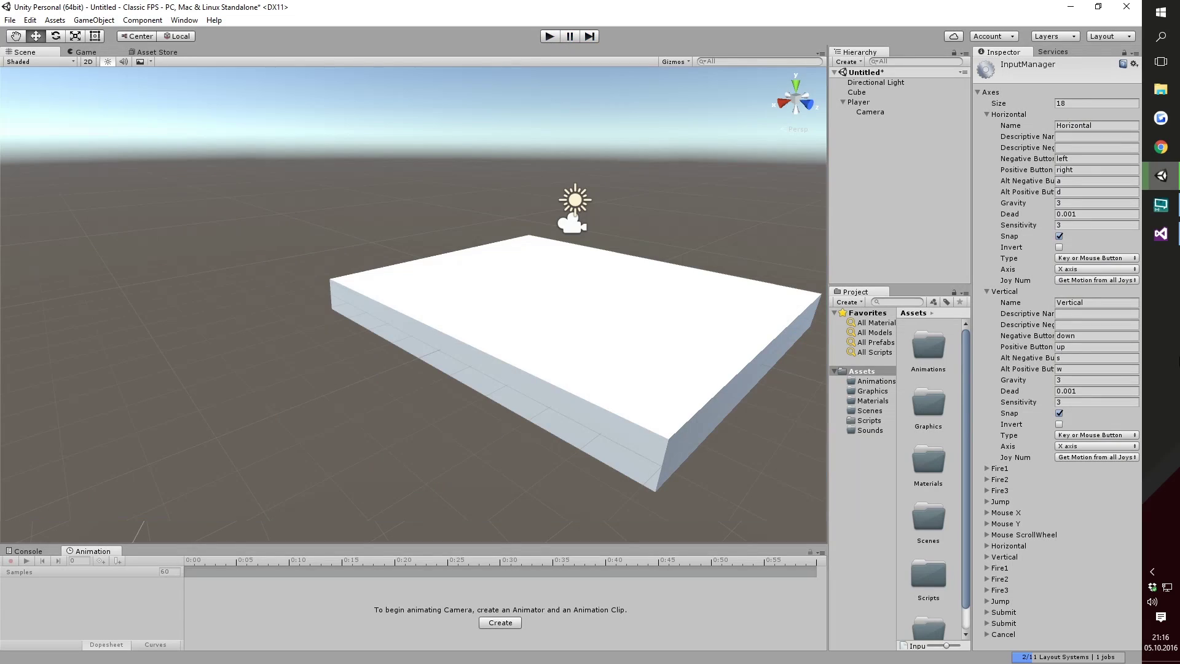
pyautogui.click(1160, 233)
# Change line 42 to cc.Move(transform.rotation * playerMovement * Time.deltaTime) and save the script.
pyautogui.click(218, 316)
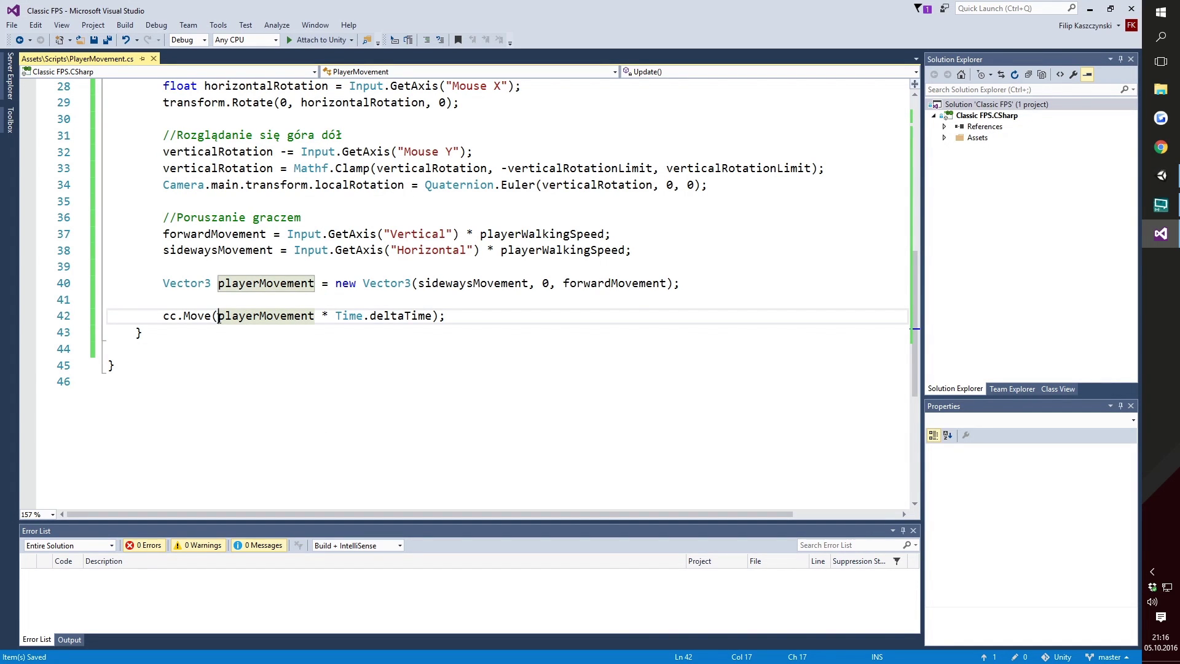
pyautogui.write('Tran')
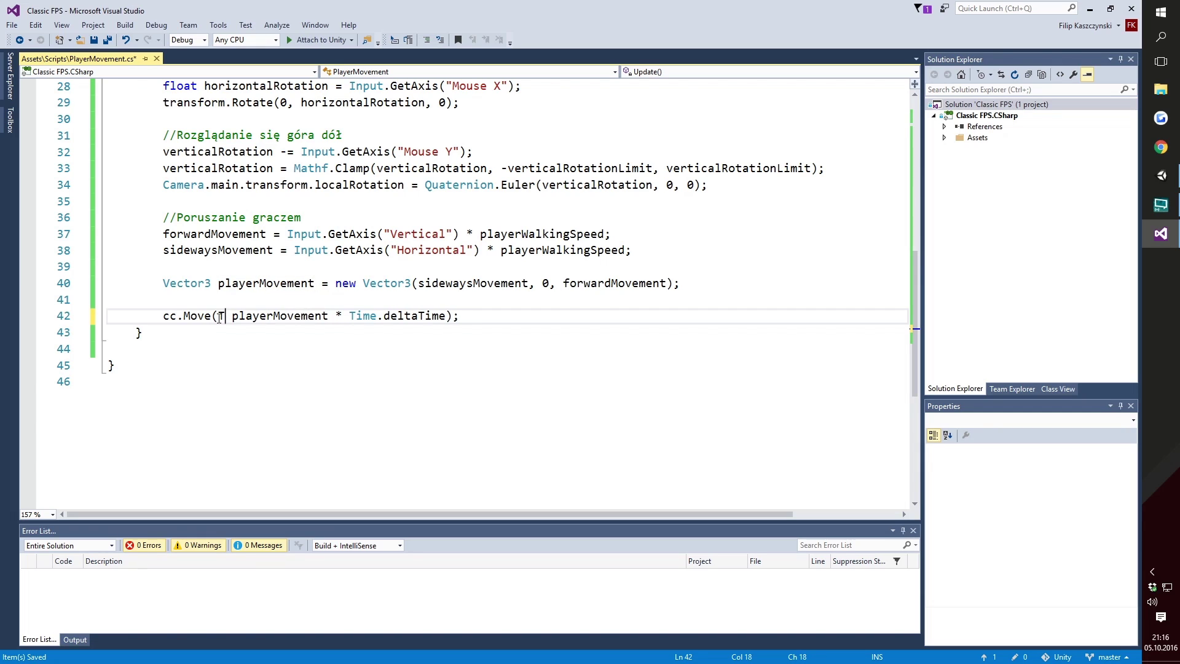
pyautogui.write('sf')
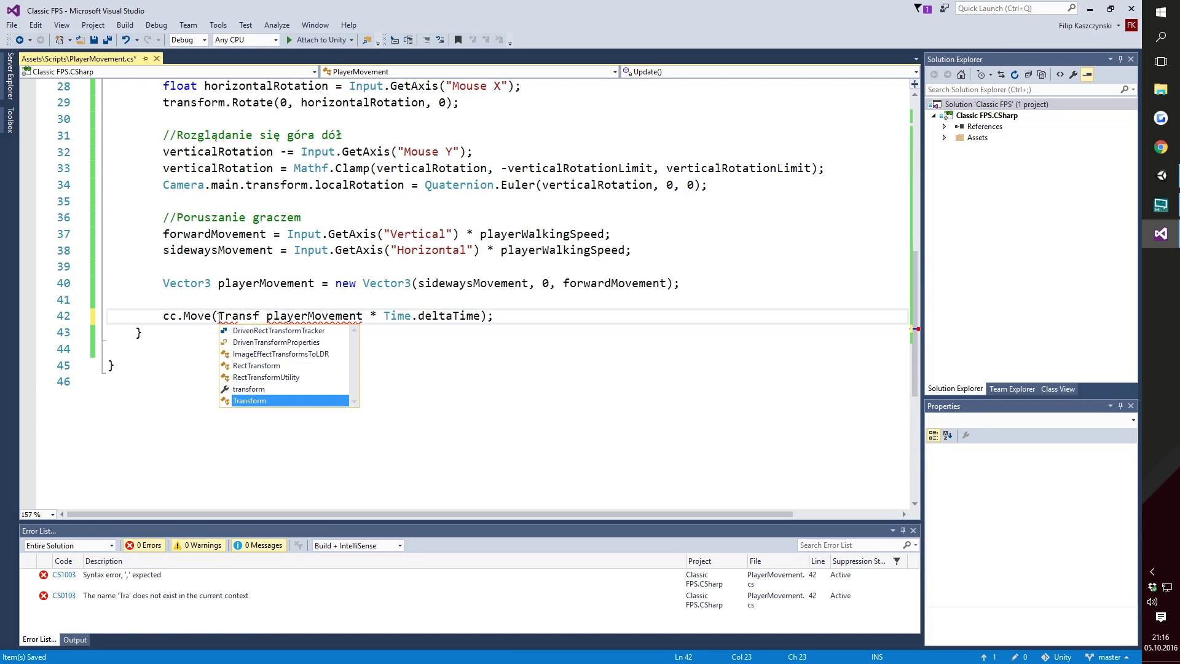
pyautogui.press('Tab')
pyautogui.write('.rot')
pyautogui.press('BackSpace')
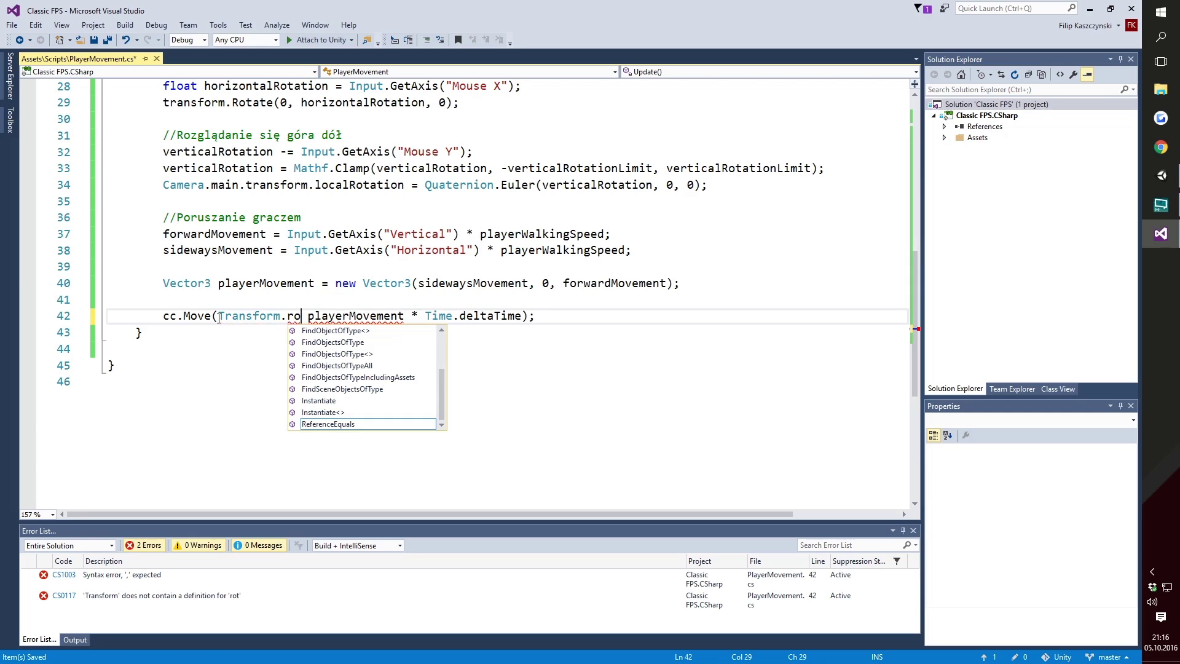
pyautogui.press('BackSpace')
pyautogui.press('BackSpace')
pyautogui.press('BackSpace')
pyautogui.write('tra')
pyautogui.press('Tab')
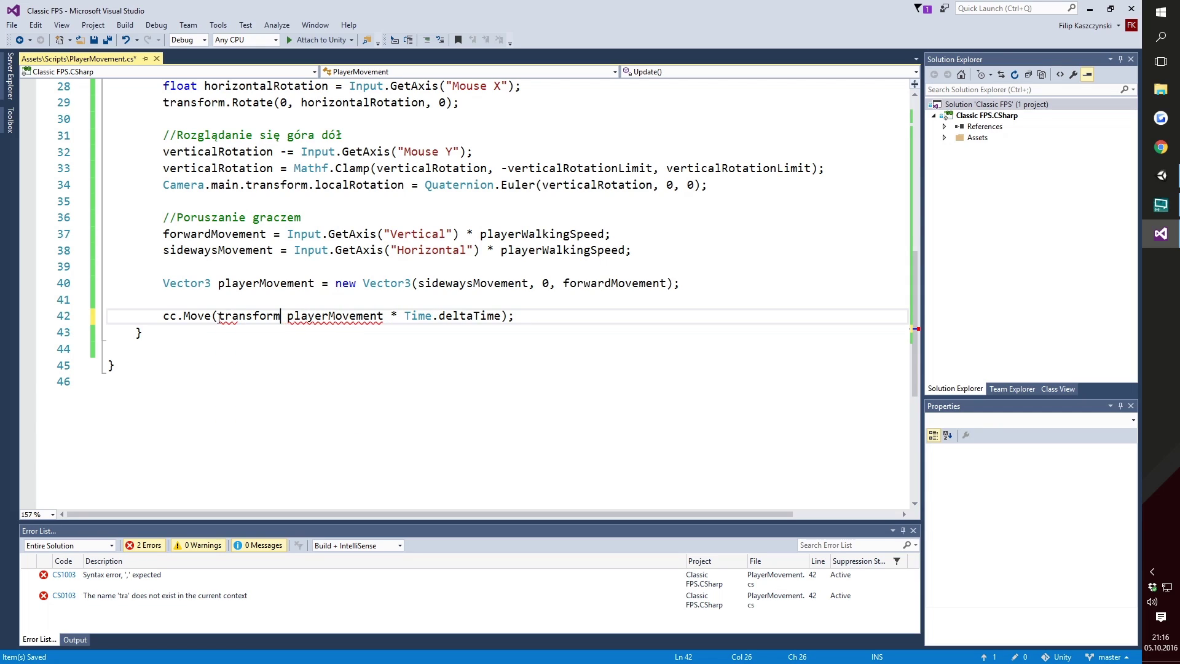
pyautogui.write('.rot')
pyautogui.press('Tab')
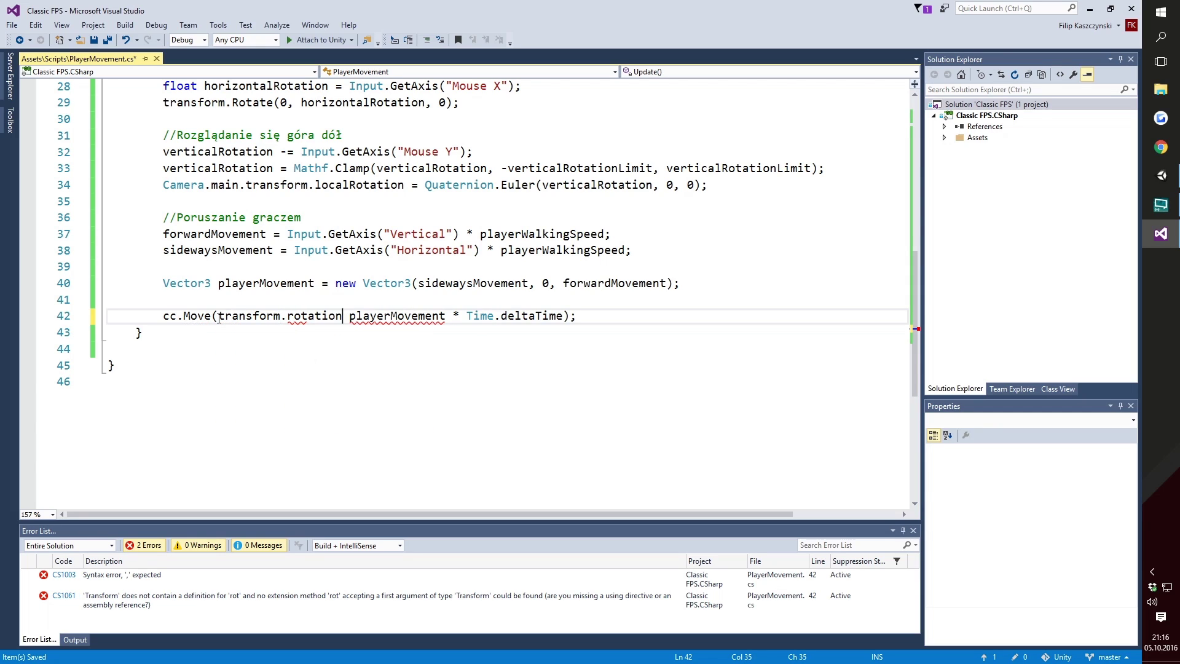
pyautogui.write('*')
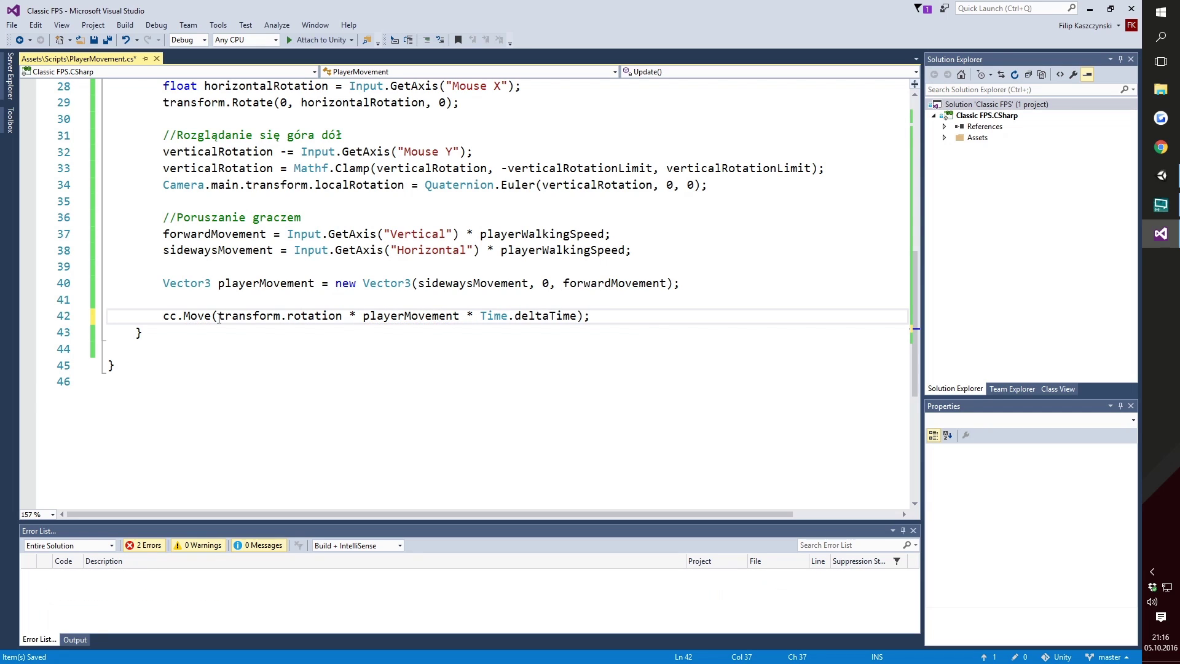
pyautogui.hotkey('ctrl', 's')
# Test the rotation-relative movement in Play mode, stop it, and return to Visual Studio.
pyautogui.click(1161, 175)
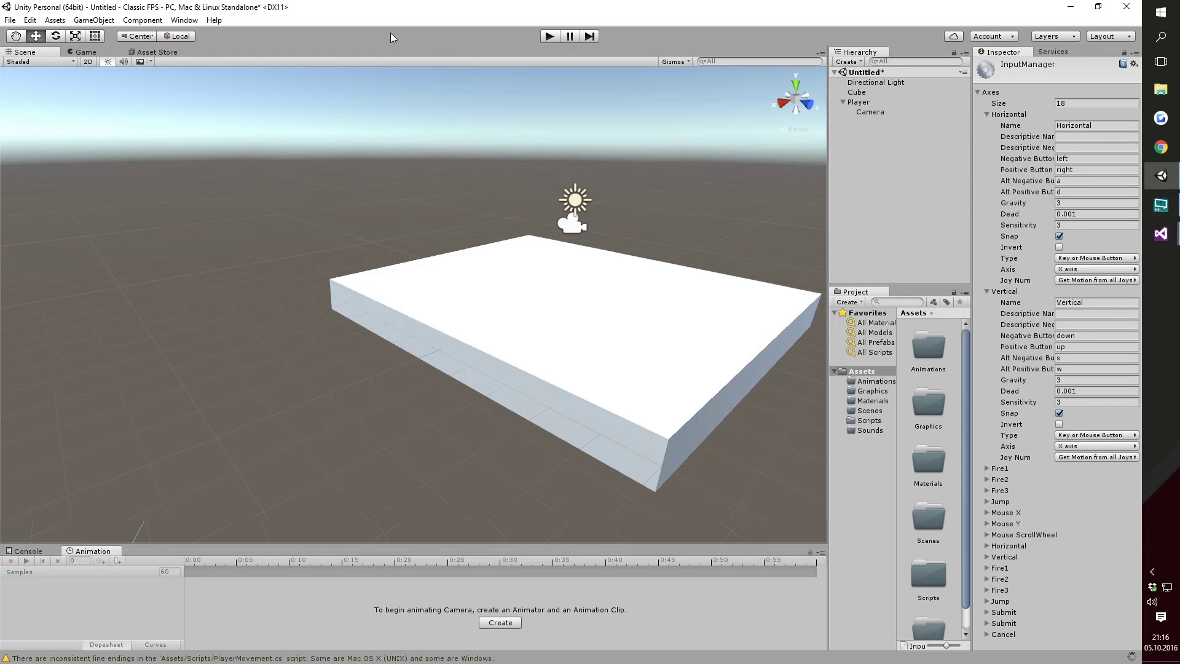
pyautogui.click(548, 39)
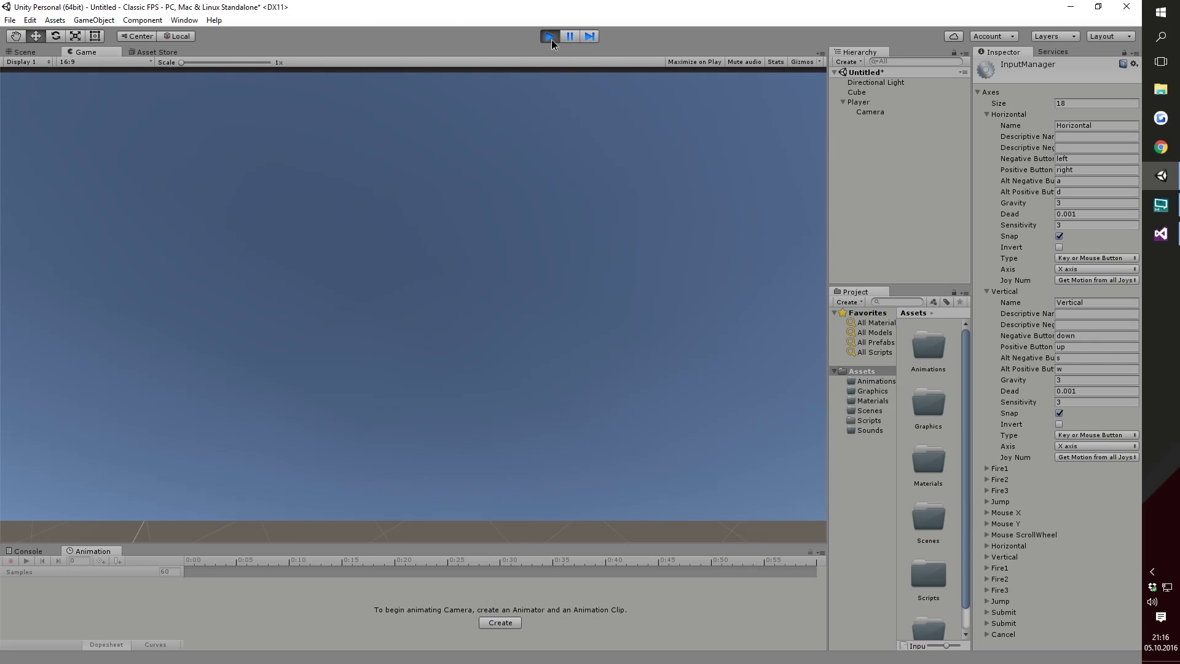
pyautogui.click(550, 36)
pyautogui.click(1162, 234)
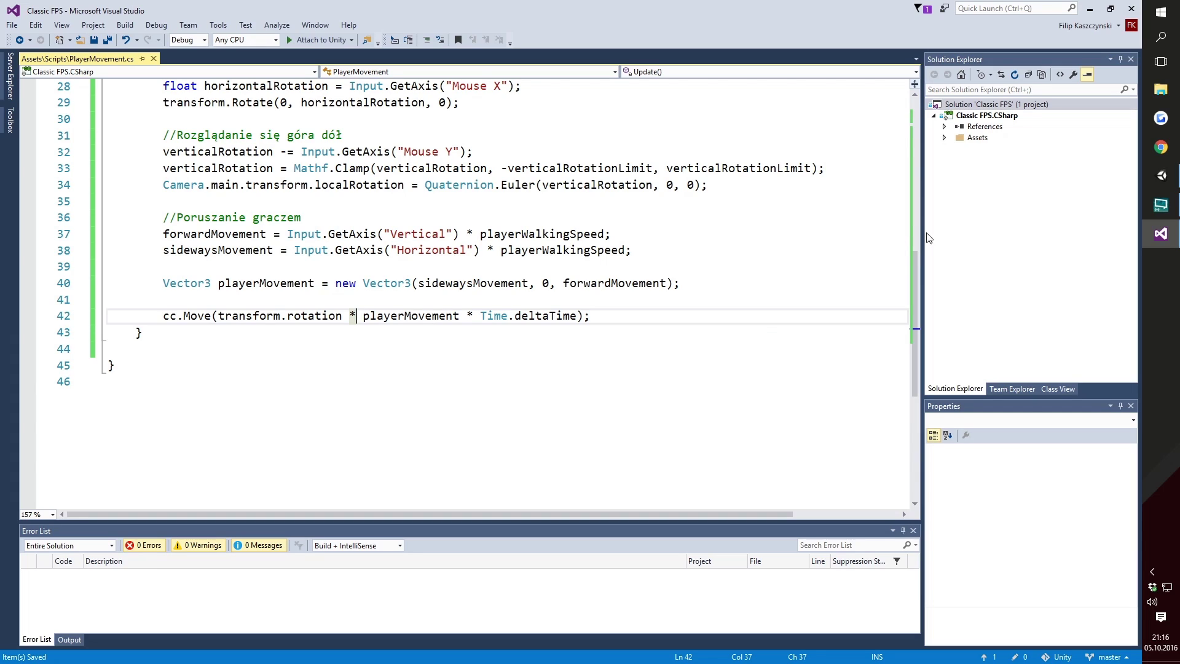
# Add an if(Input.GetKey(KeyCode.LeftShift)) block with braces after line 38.
pyautogui.click(388, 218)
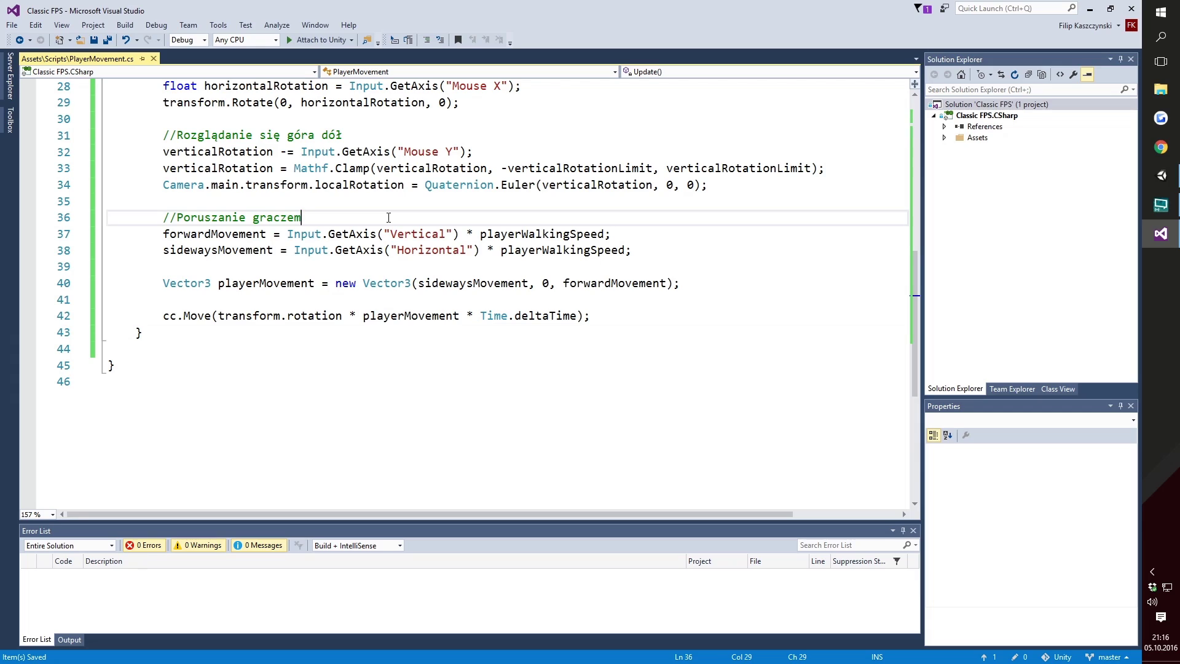
pyautogui.click(678, 247)
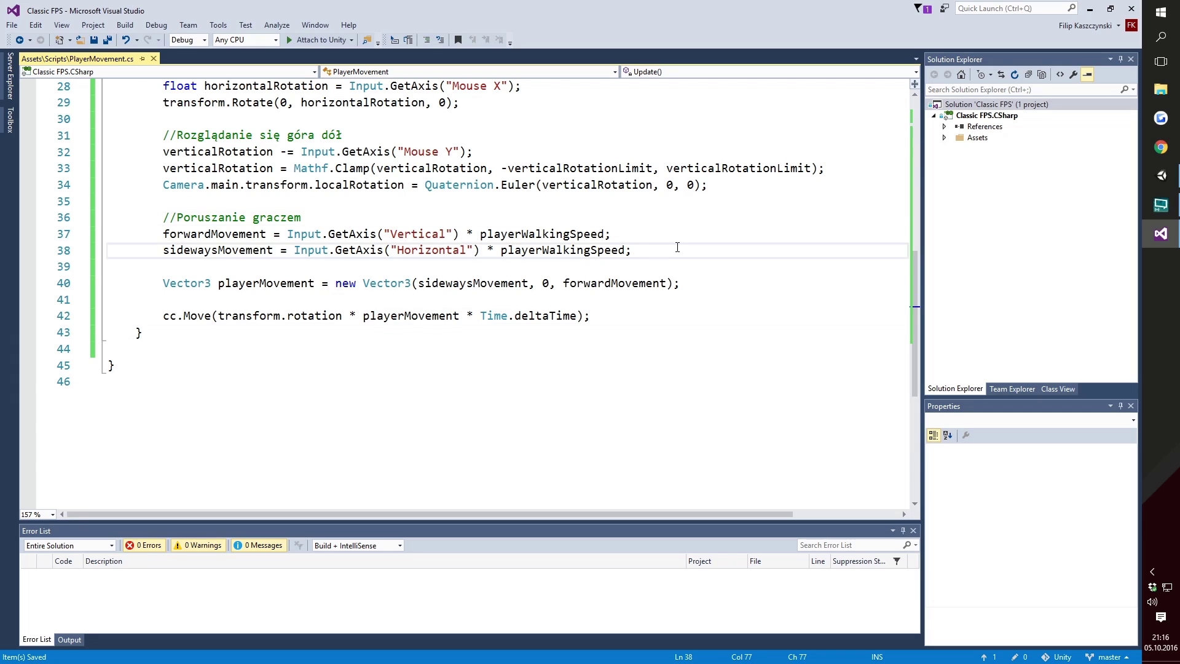
pyautogui.press('Return')
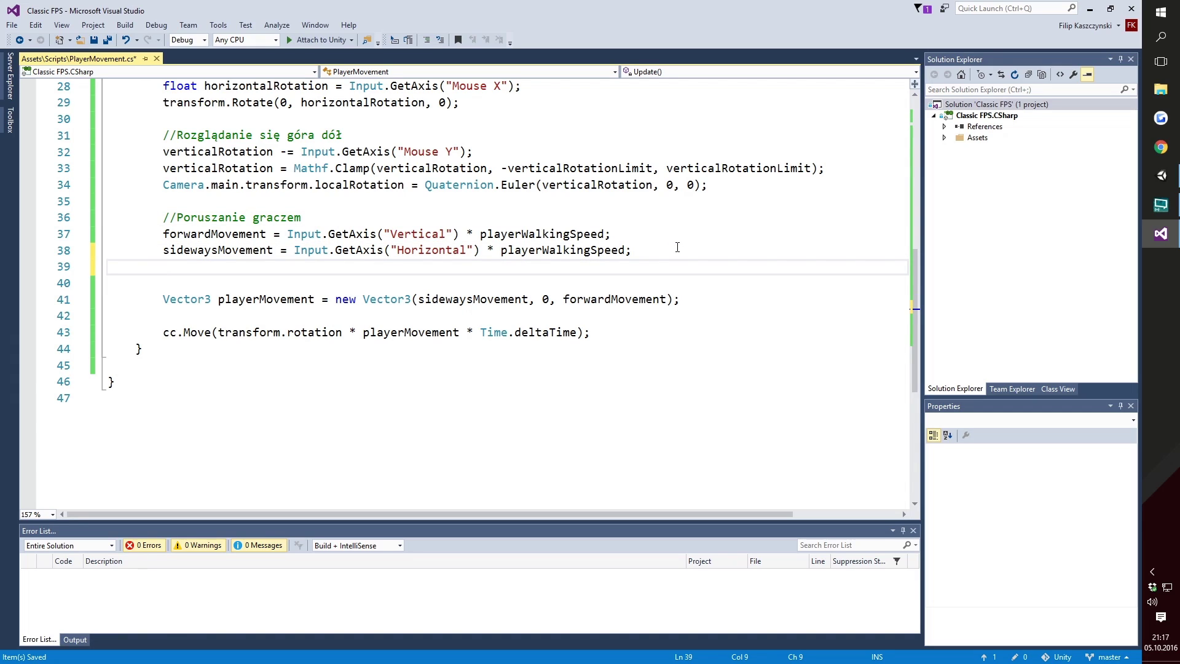
pyautogui.write('if(Inpu')
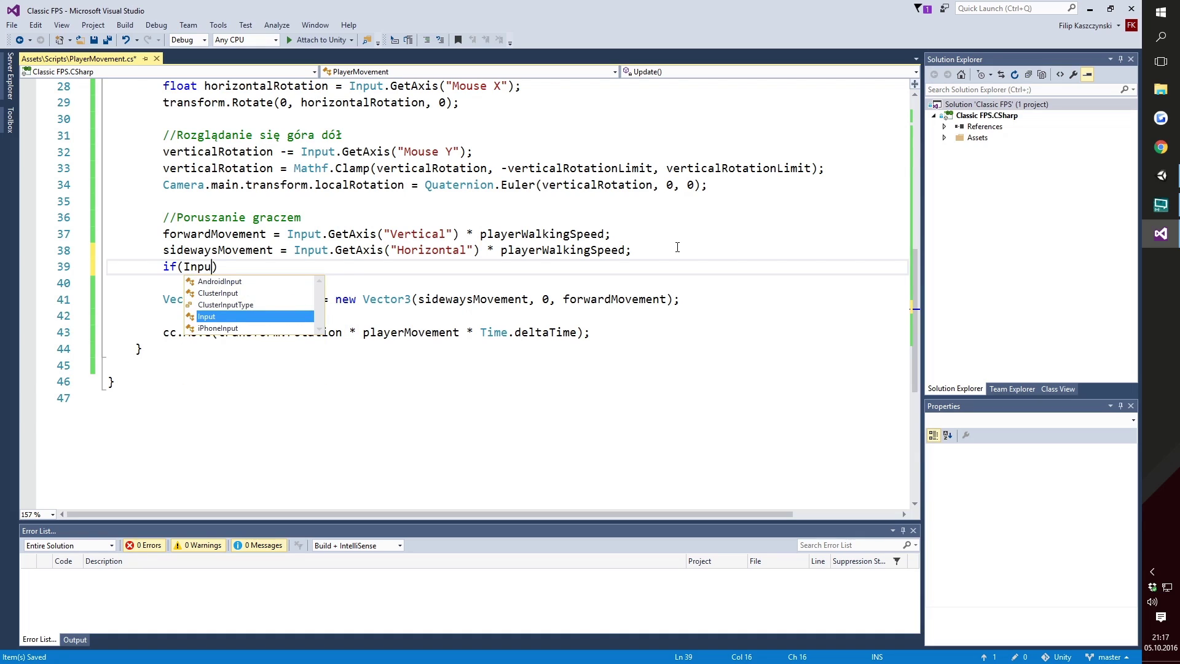
pyautogui.write('t.getke')
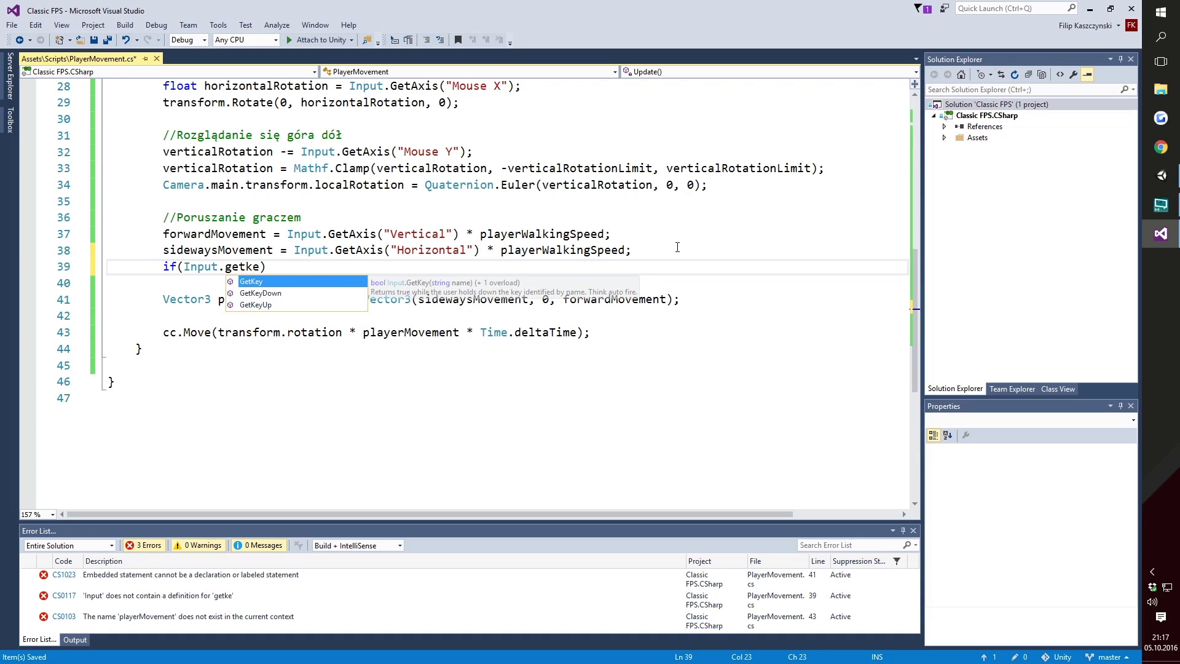
pyautogui.press('Tab')
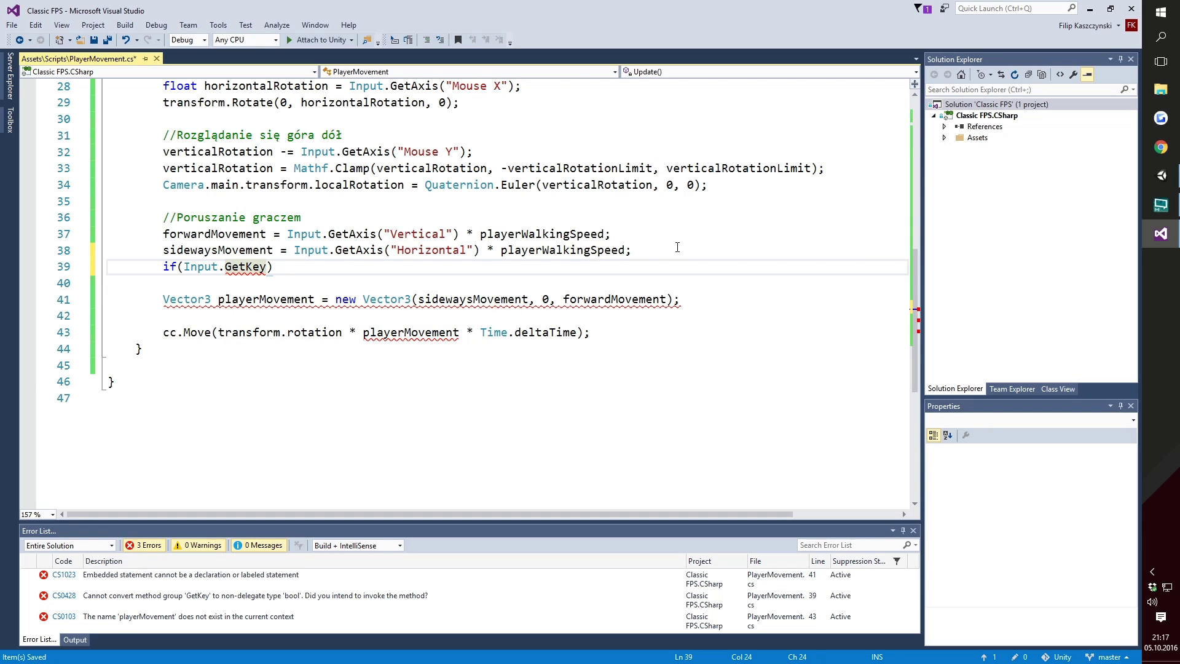
pyautogui.write('(')
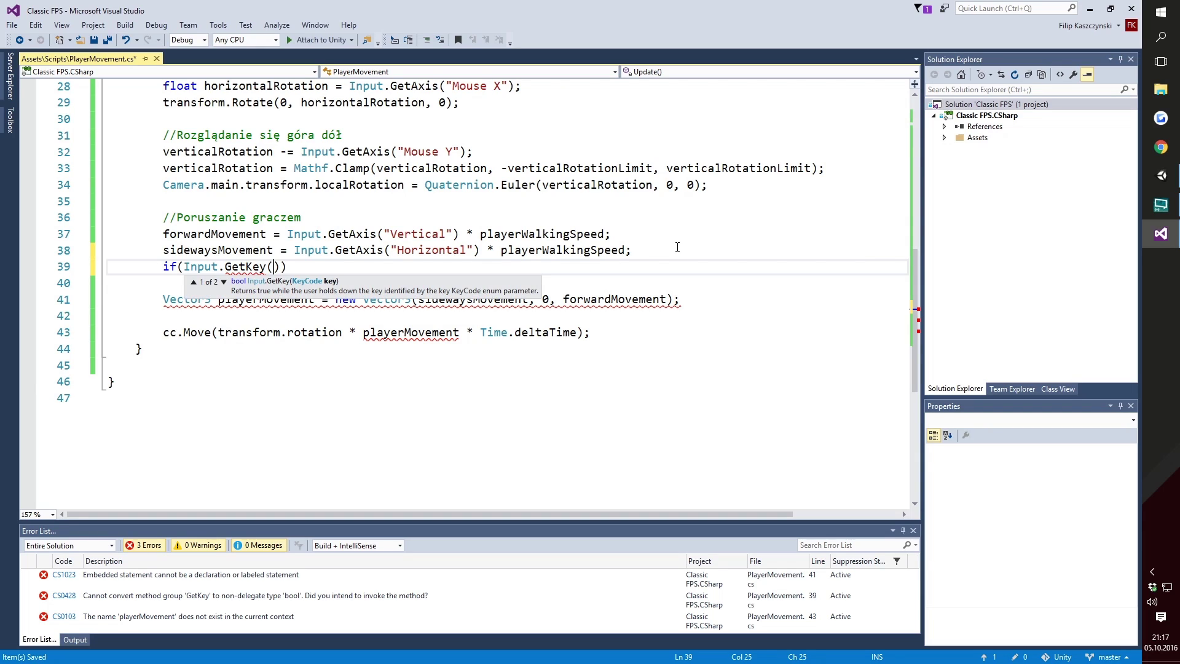
pyautogui.write('KeyCod')
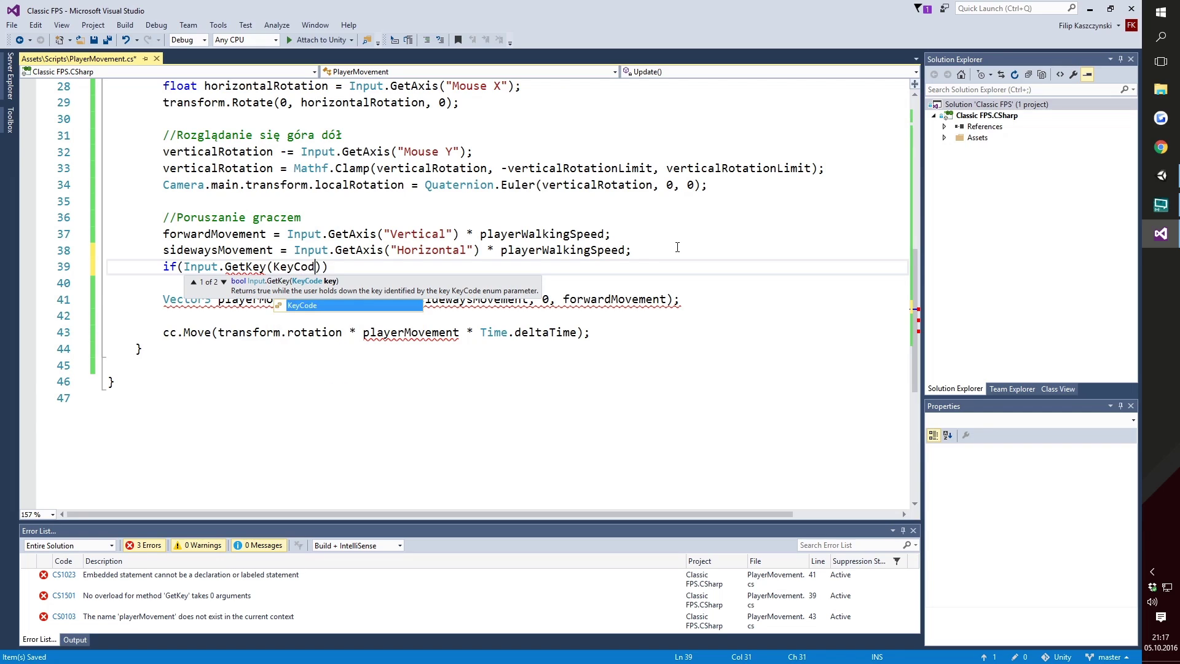
pyautogui.write('e.')
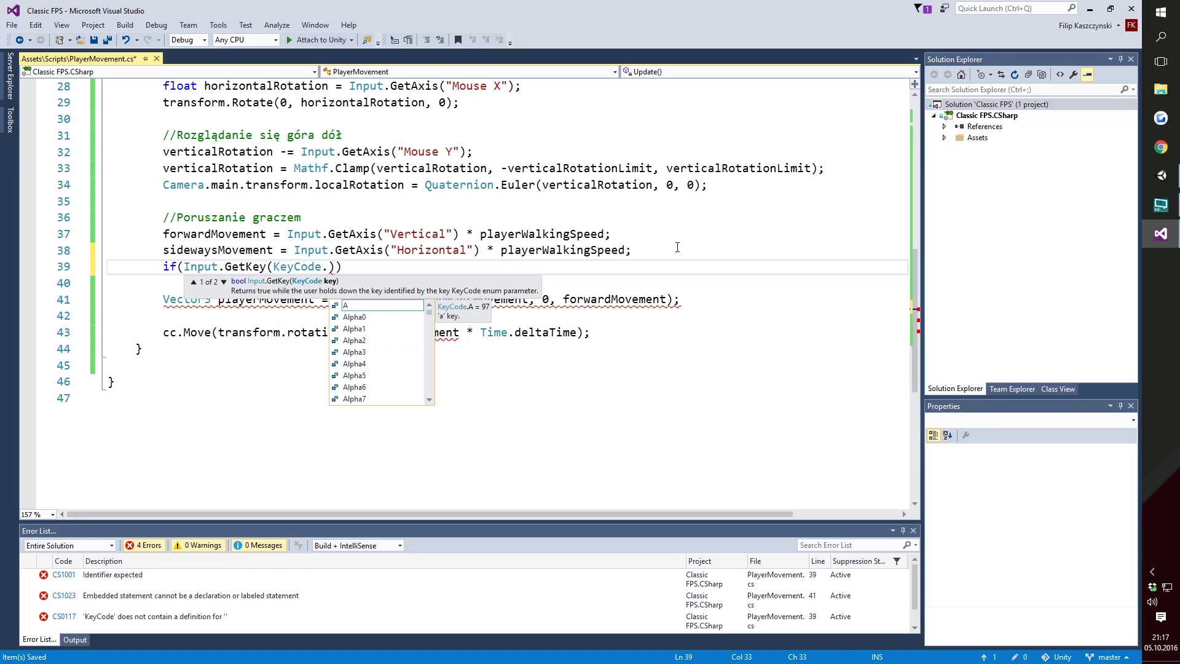
pyautogui.write('Les')
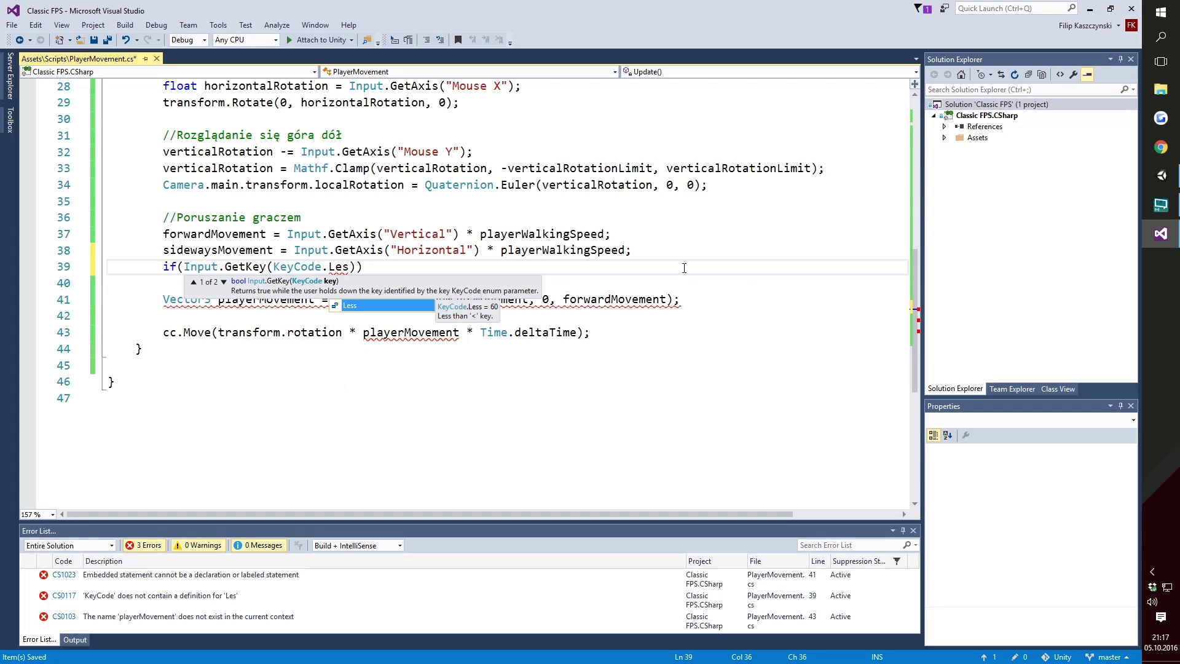
pyautogui.press('BackSpace')
pyautogui.press('BackSpace')
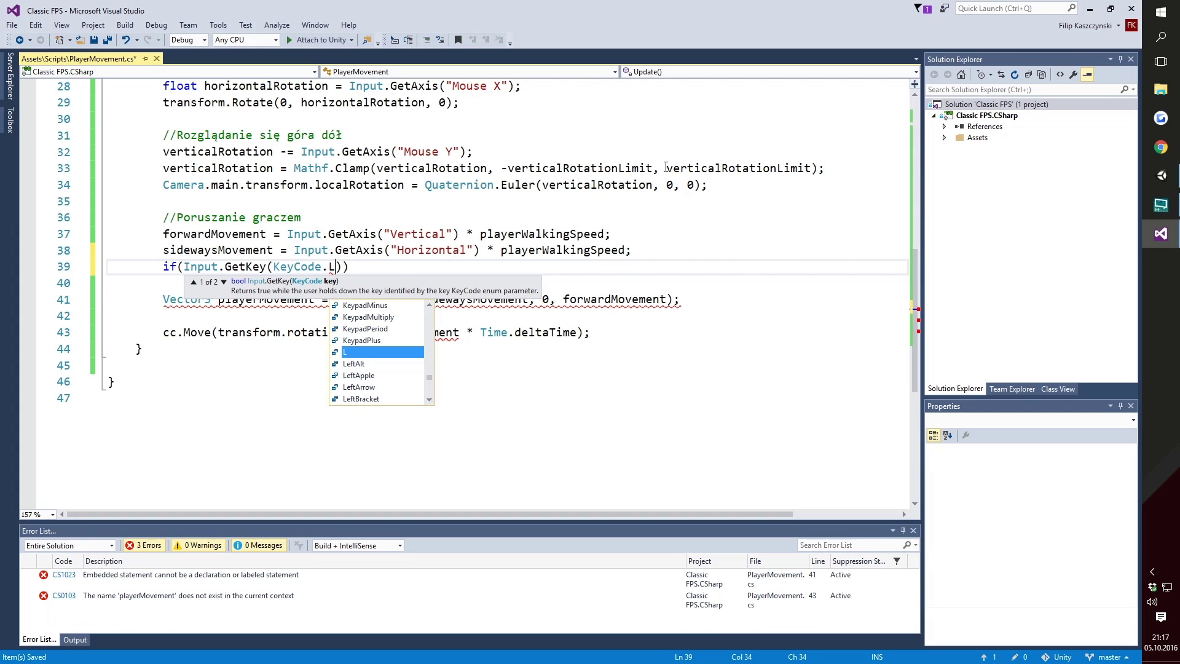
pyautogui.write('eftShift')
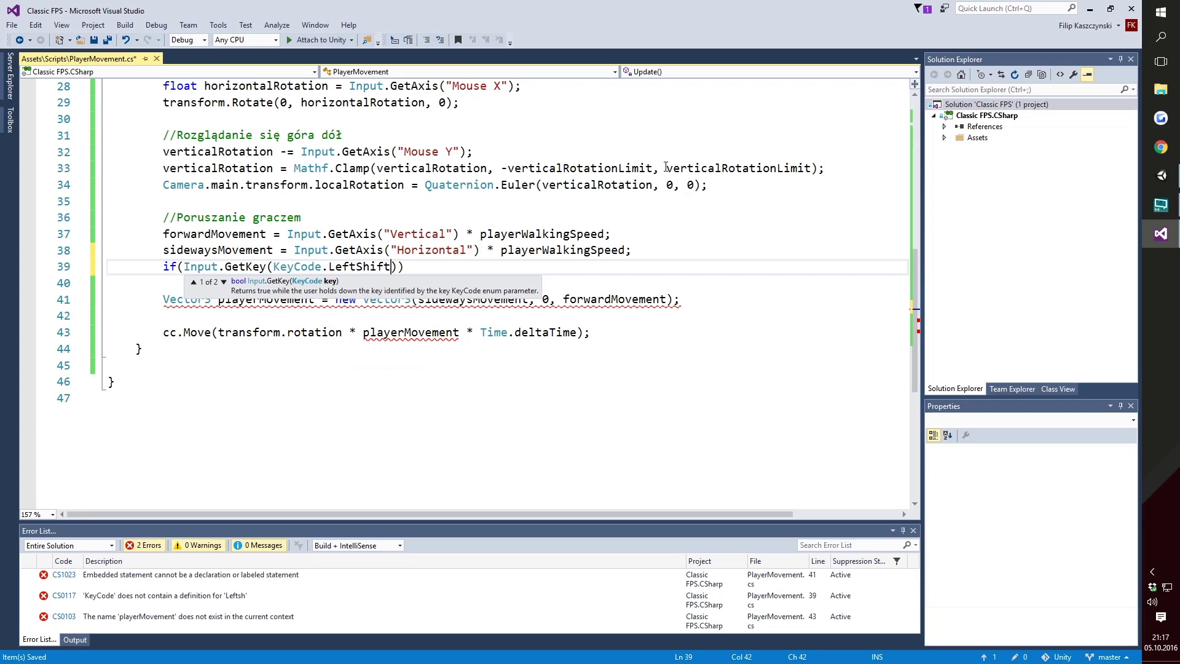
pyautogui.write('))')
pyautogui.press('Return')
pyautogui.write('{')
pyautogui.press('Return')
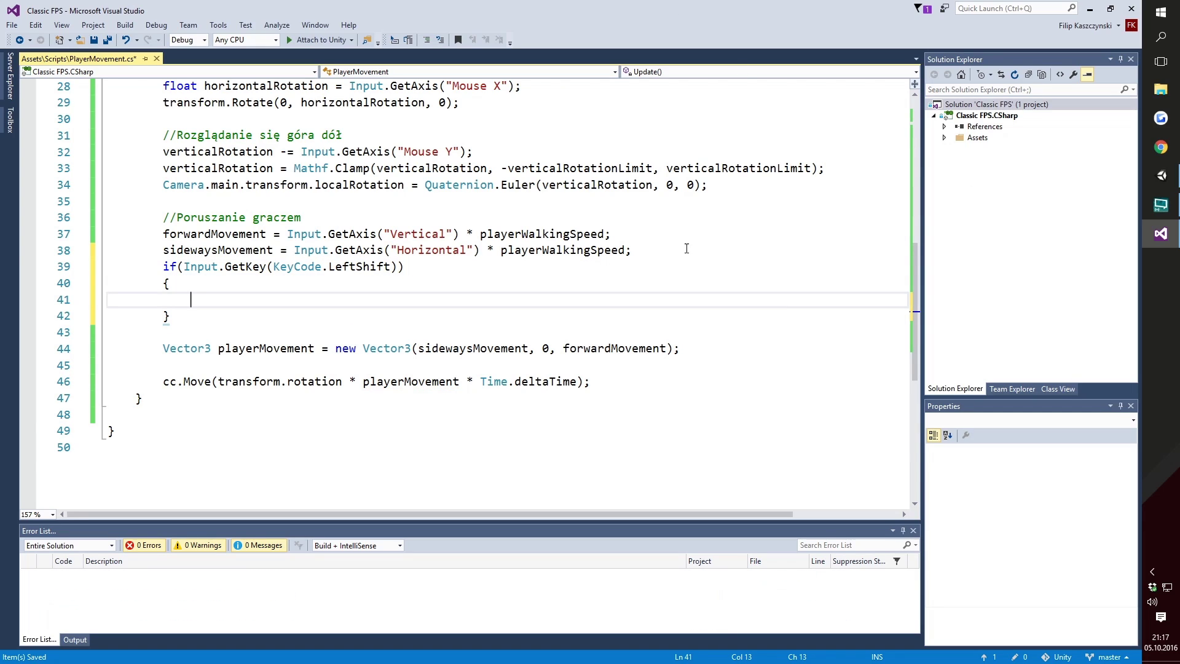
# Copy the two movement lines into the LeftShift block using playerRunningSpeed, and save.
pyautogui.moveTo(633, 251); pyautogui.dragTo(163, 233)
pyautogui.hotkey('ctrl', 'c')
pyautogui.click(234, 299)
pyautogui.hotkey('ctrl', 'v')
pyautogui.doubleClick(569, 300)
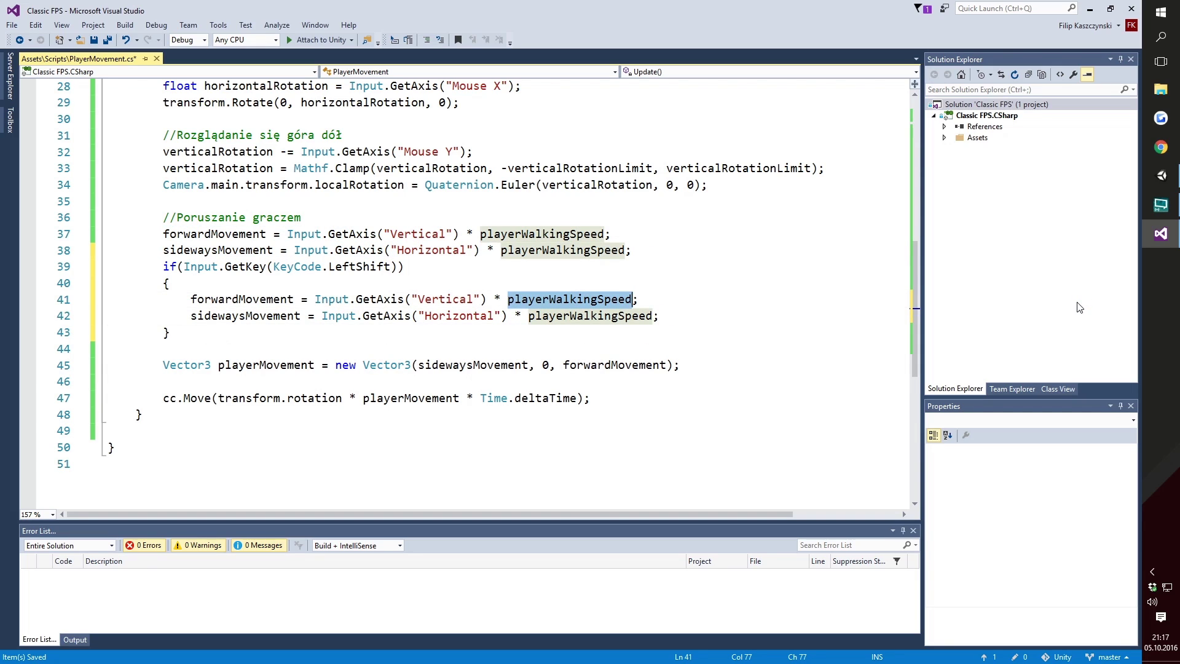
pyautogui.write('player')
pyautogui.press('Tab')
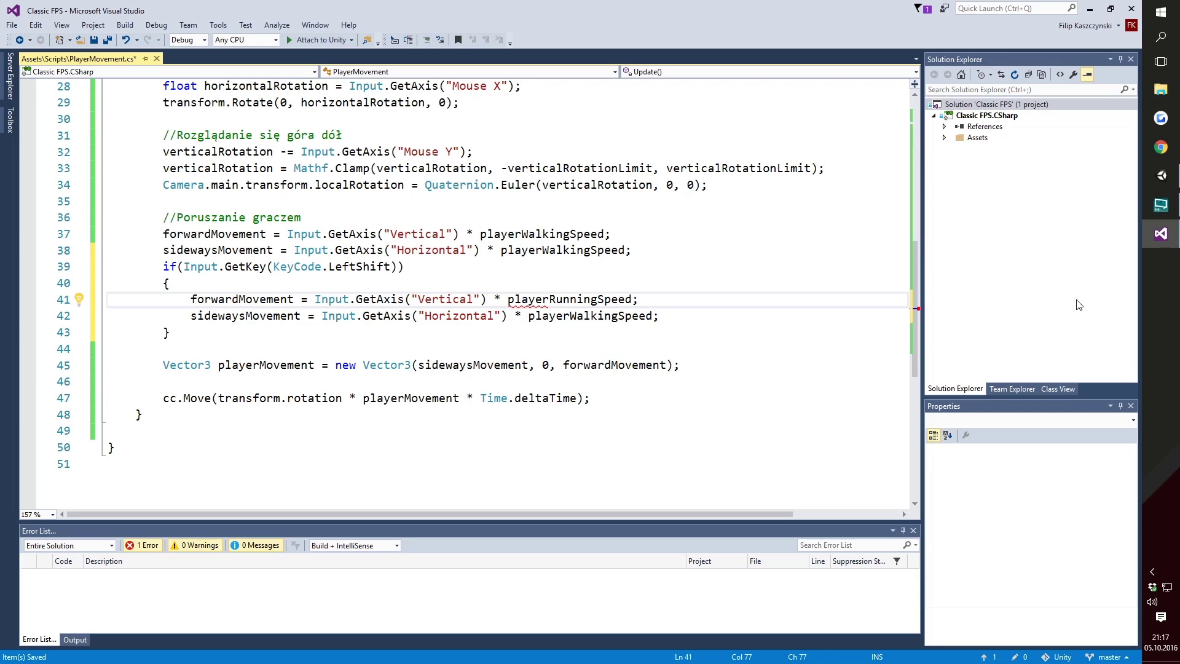
pyautogui.doubleClick(599, 317)
pyautogui.write('player')
pyautogui.press('Tab')
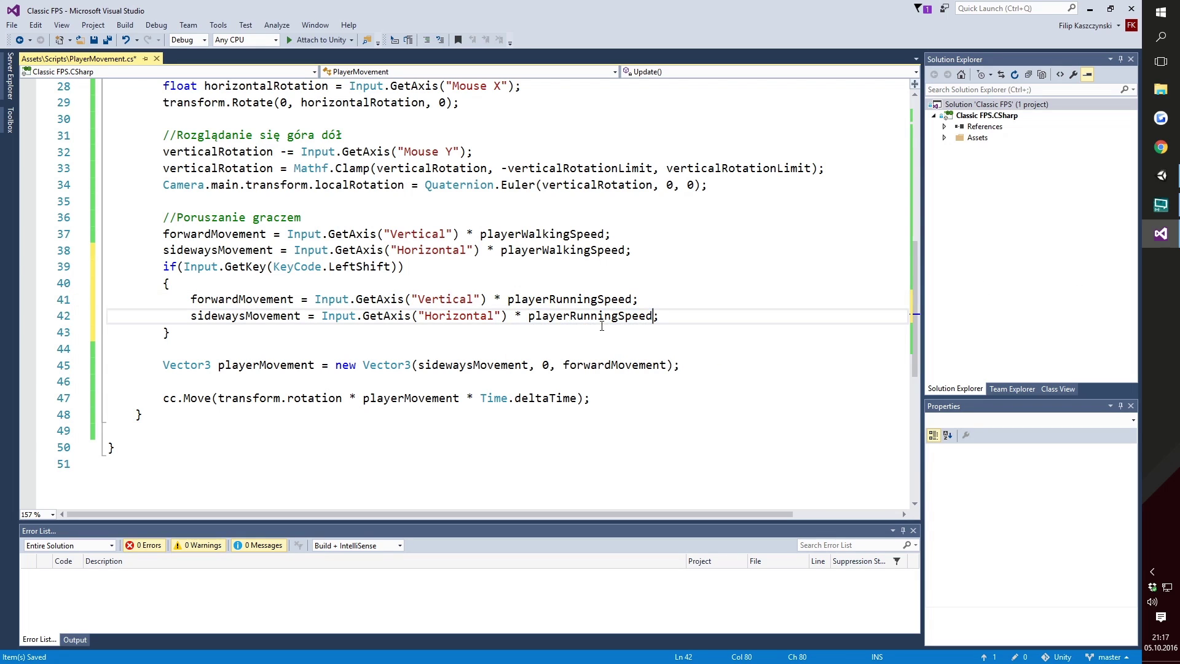
pyautogui.hotkey('ctrl', 's')
pyautogui.click(1161, 175)
# Test the sprint by walking forward and back with W and S, then stop and return.
pyautogui.click(555, 37)
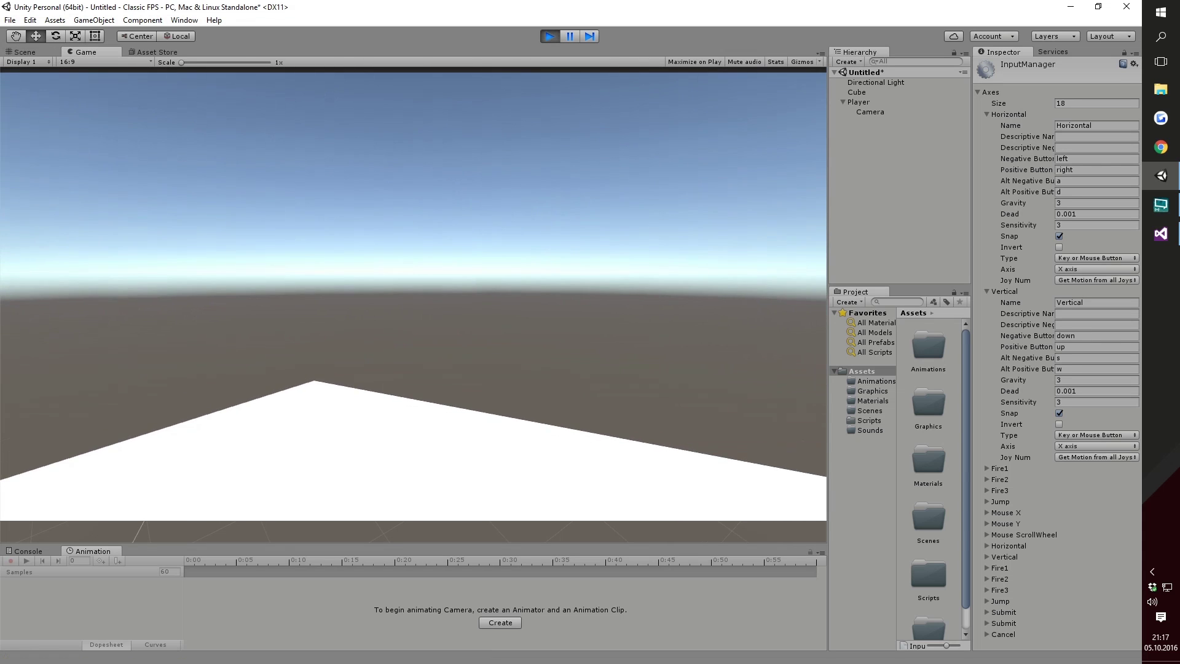
pyautogui.press('w')
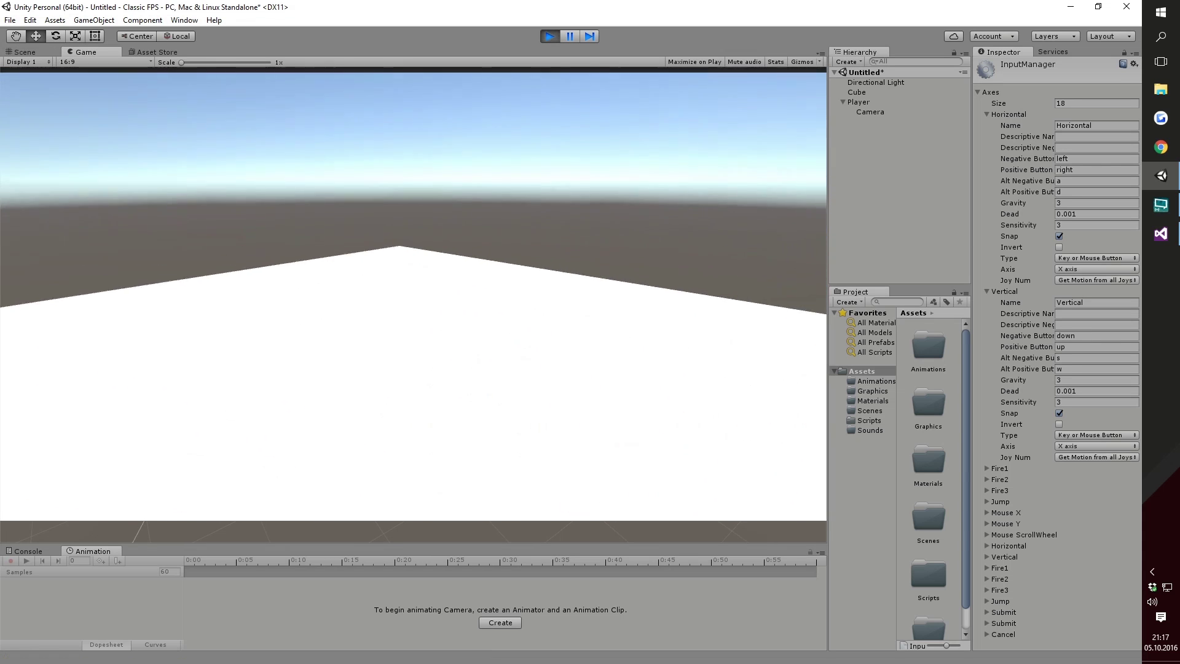
pyautogui.press('s')
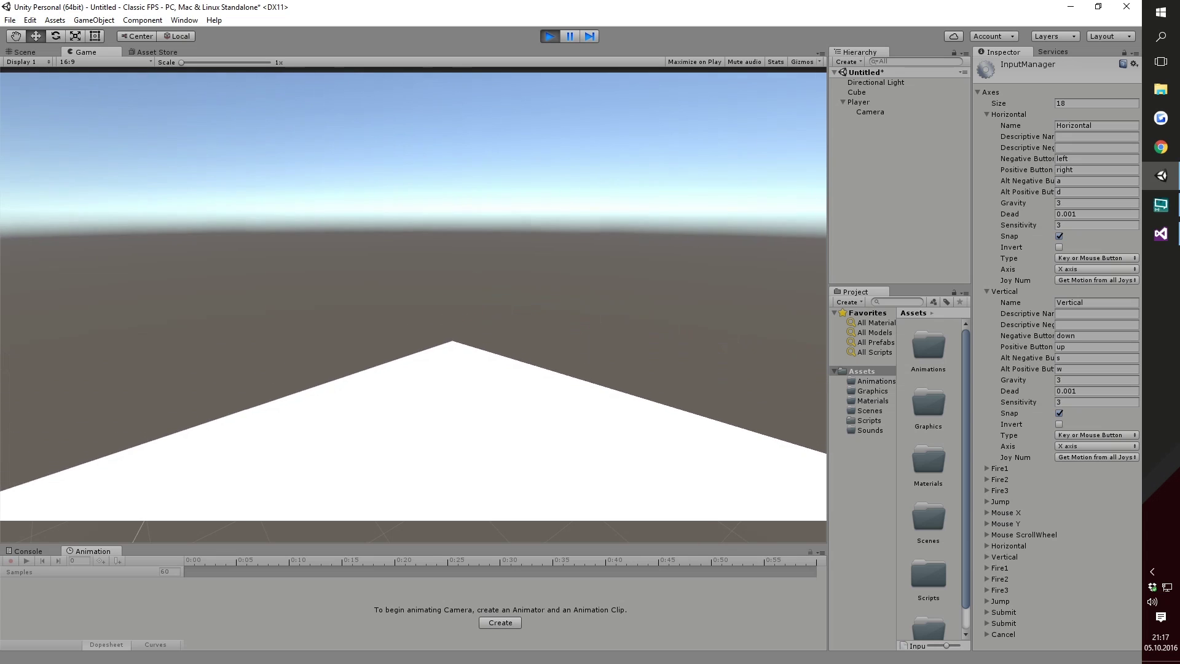
pyautogui.press('w')
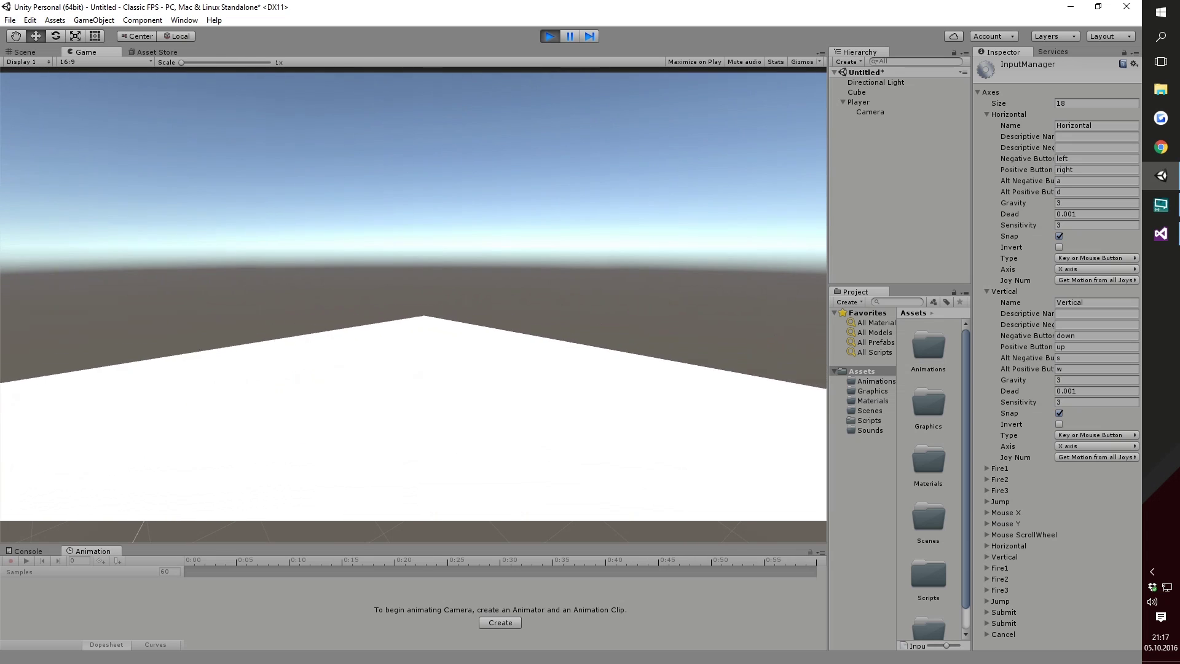
pyautogui.press('s')
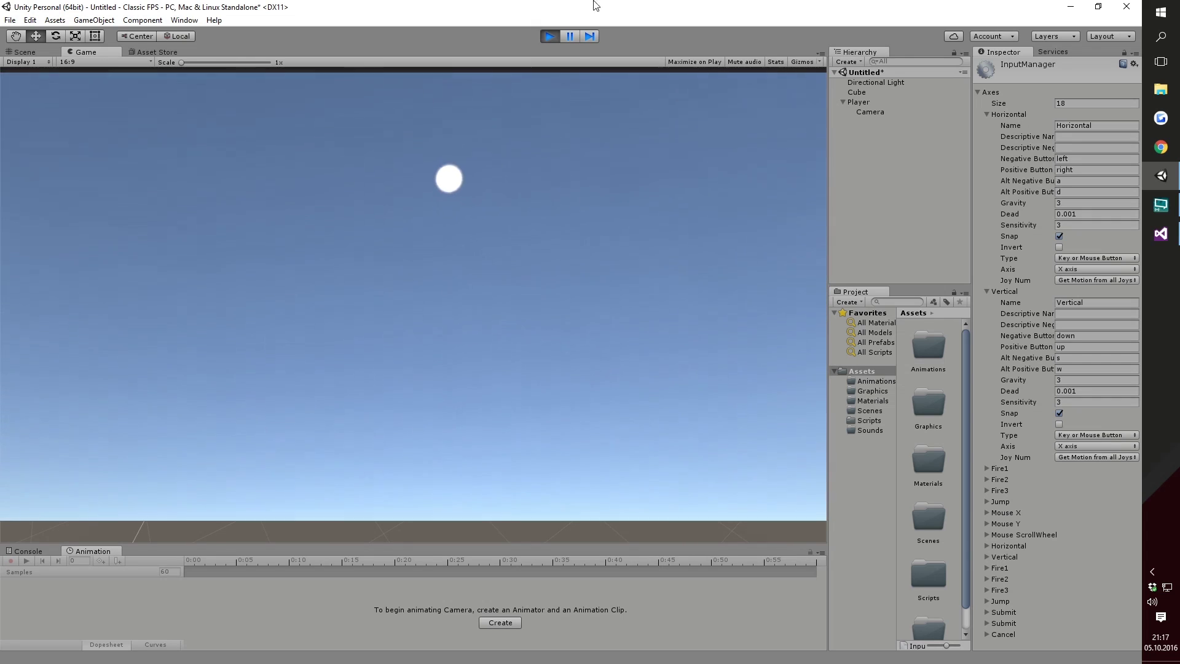
pyautogui.press('Escape')
pyautogui.click(552, 35)
pyautogui.click(1161, 234)
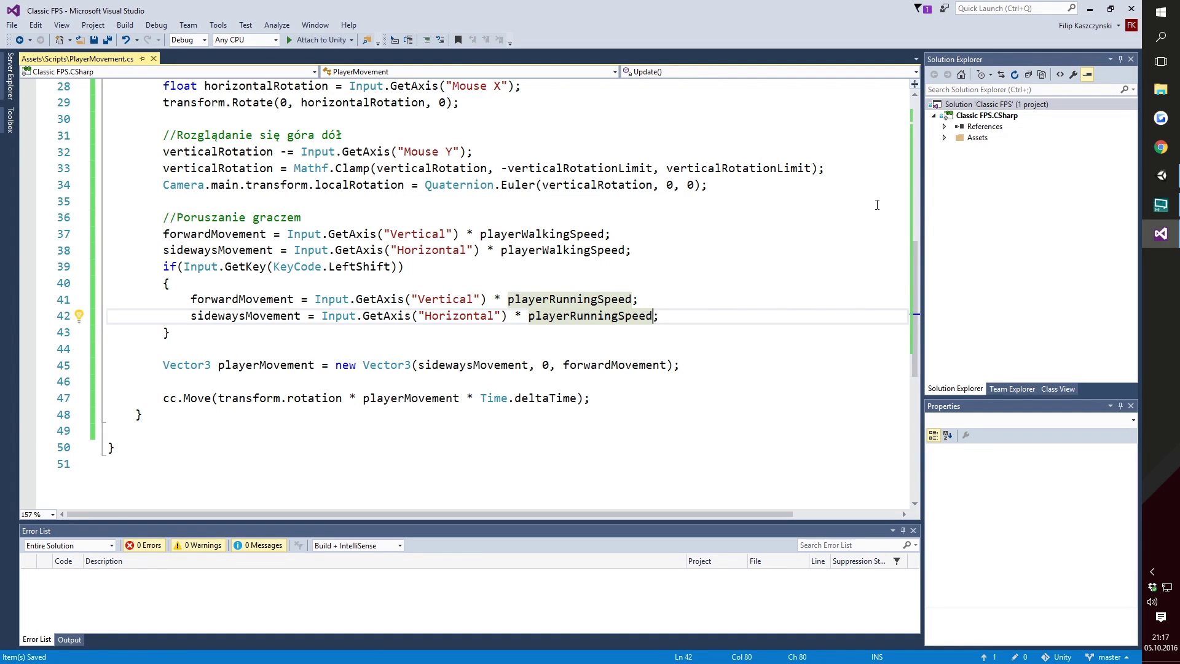
# Type an Input.GetButton("Jump") if condition below the Vector3 playerMovement line.
pyautogui.press('Down')
pyautogui.press('Down')
pyautogui.press('Down')
pyautogui.press('End')
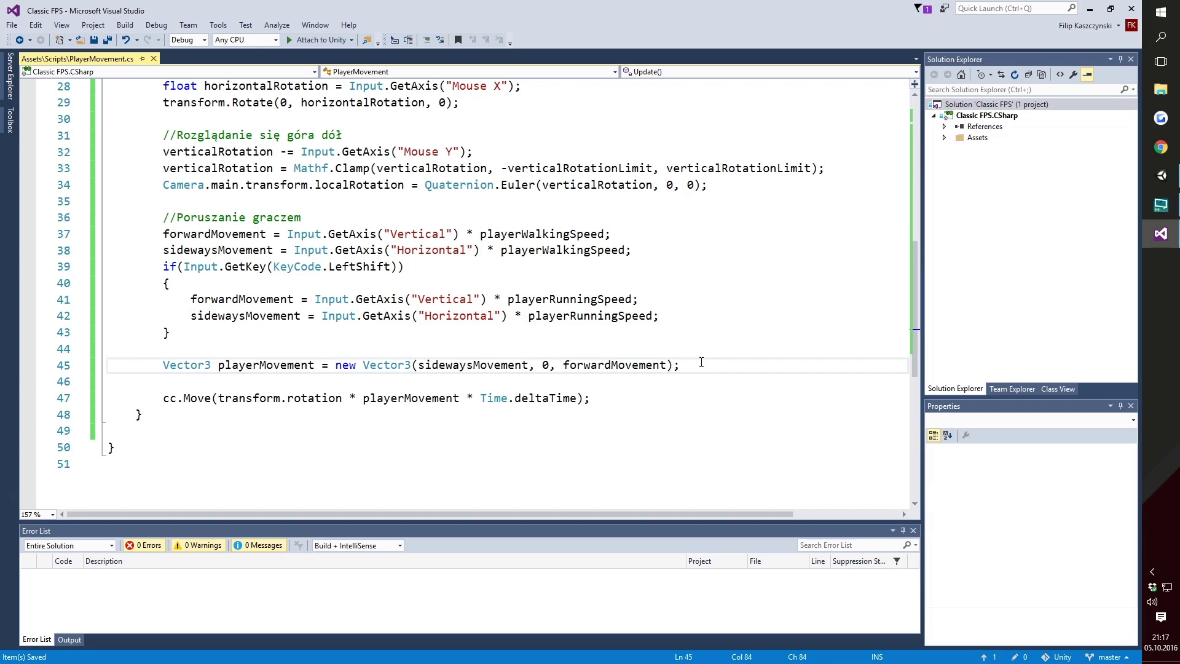
pyautogui.press('Return')
pyautogui.press('Return')
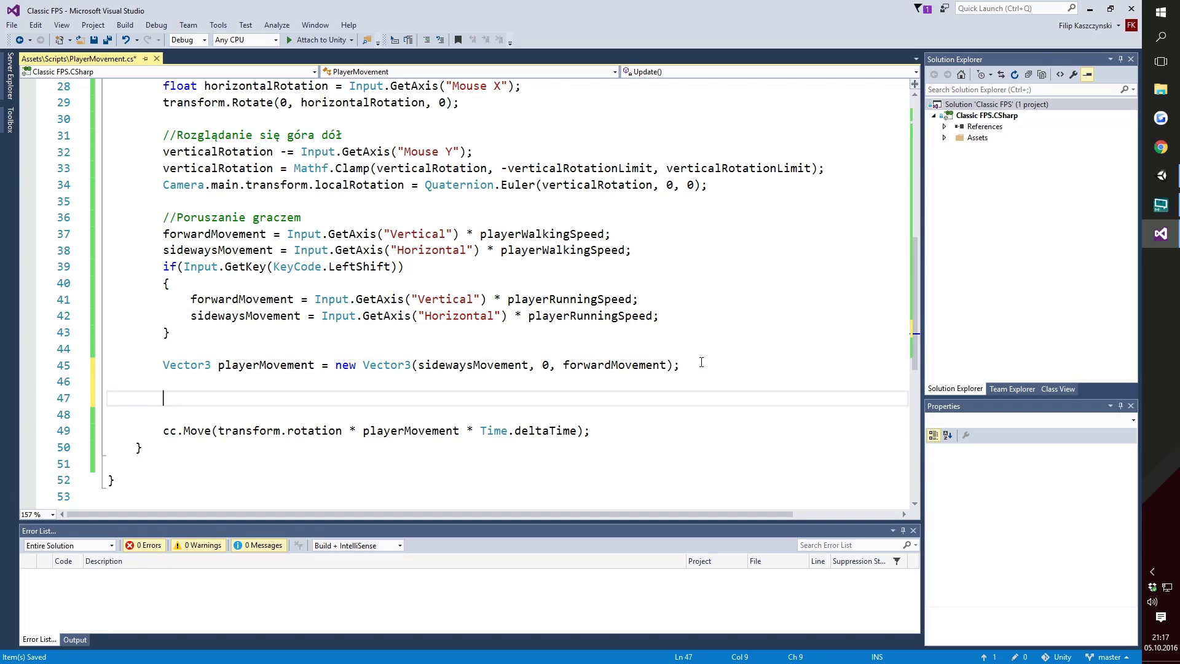
pyautogui.write('i')
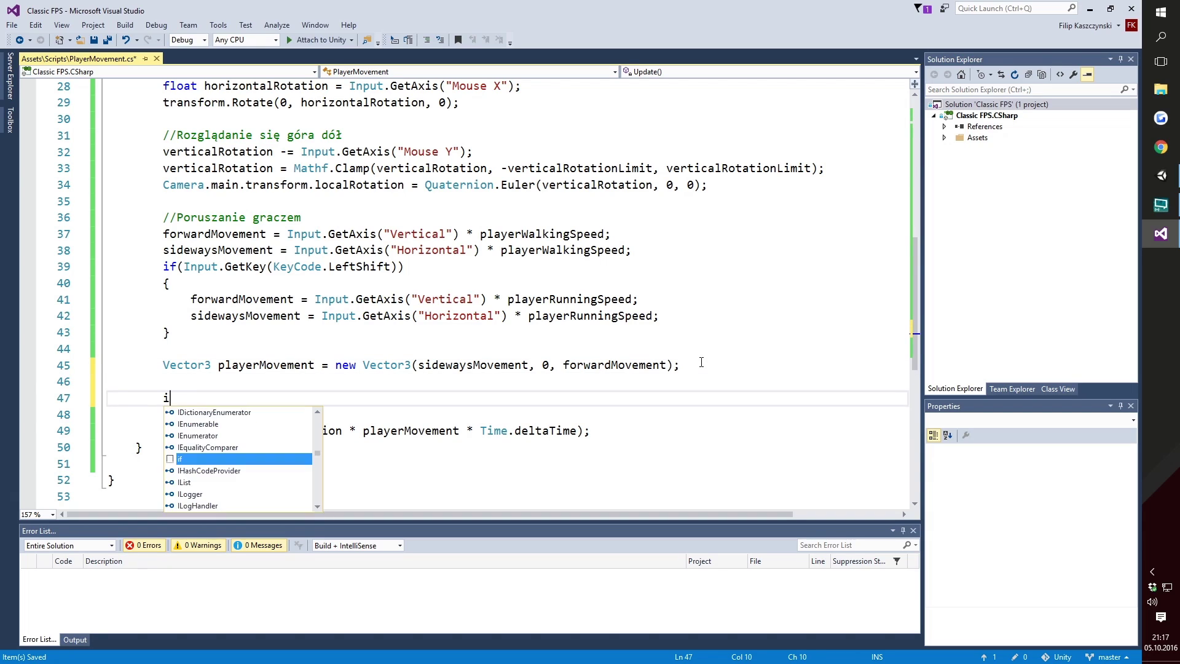
pyautogui.write('f(')
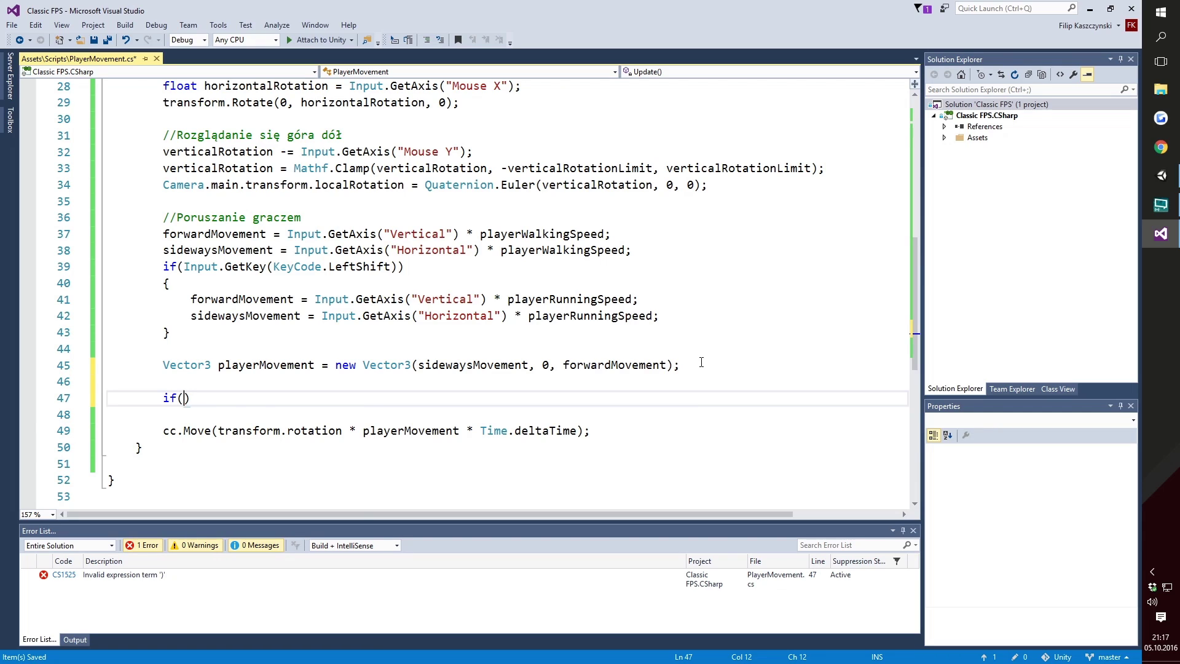
pyautogui.write('Input.getkey')
pyautogui.press('Tab')
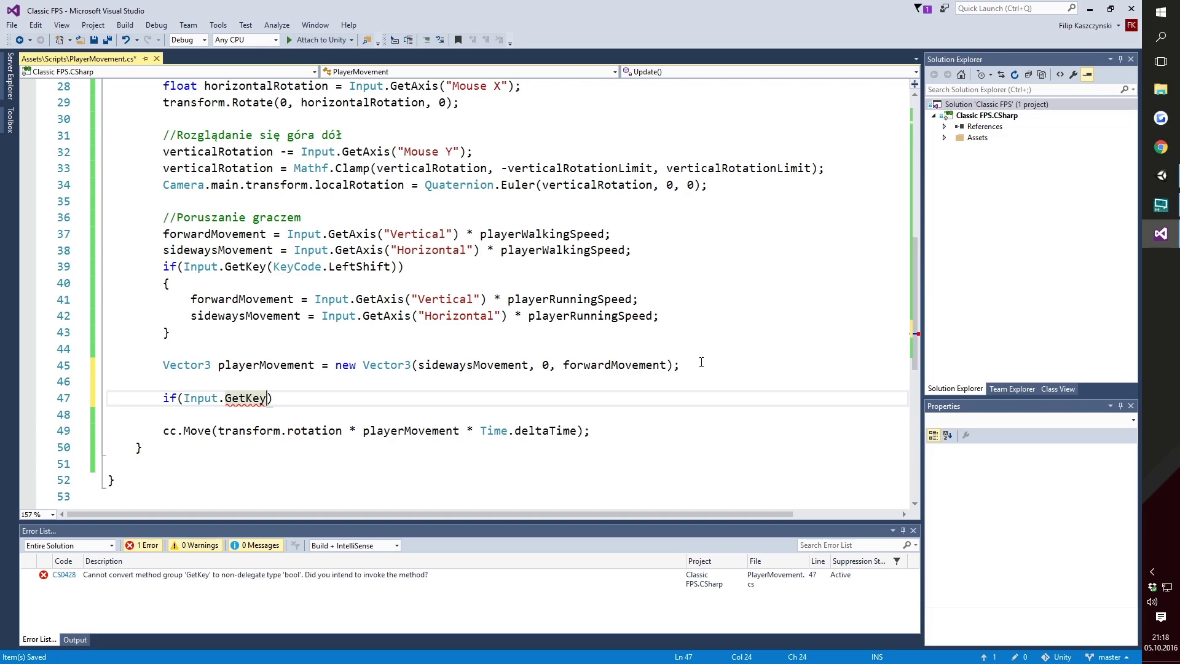
pyautogui.press('BackSpace')
pyautogui.press('BackSpace')
pyautogui.press('BackSpace')
pyautogui.write('Buttom(')
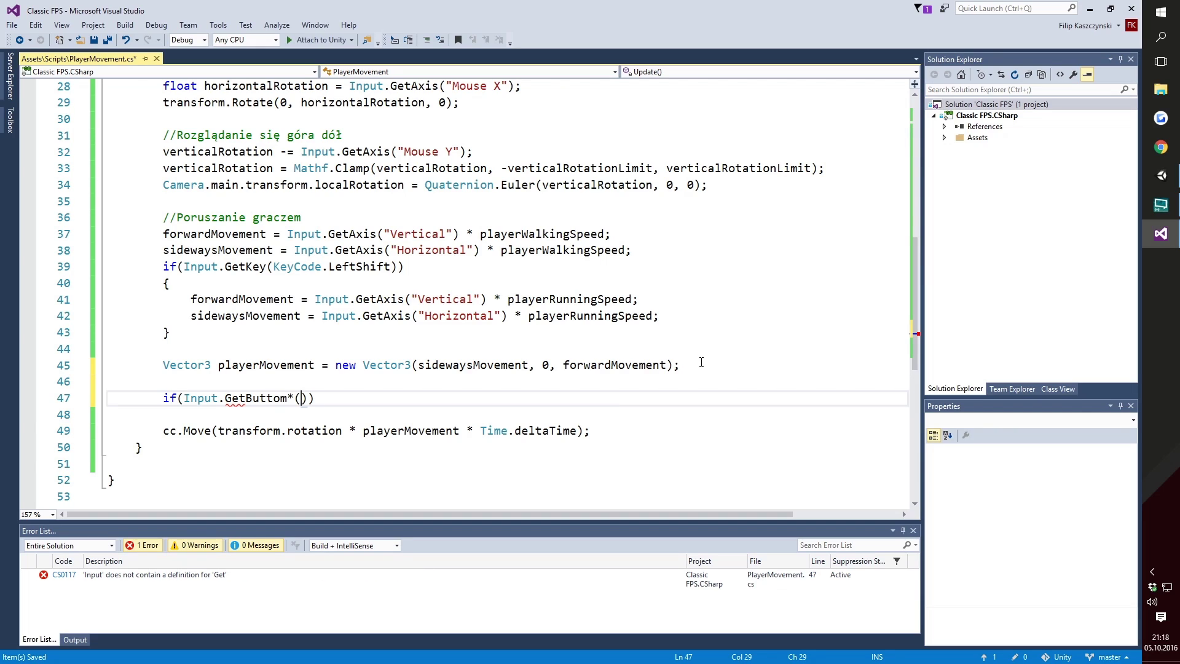
pyautogui.write('"')
pyautogui.write('Jump')
# Correct the misspelled method name so the condition reads GetButton.
pyautogui.click(259, 398)
pyautogui.press('BackSpace')
pyautogui.write('o')
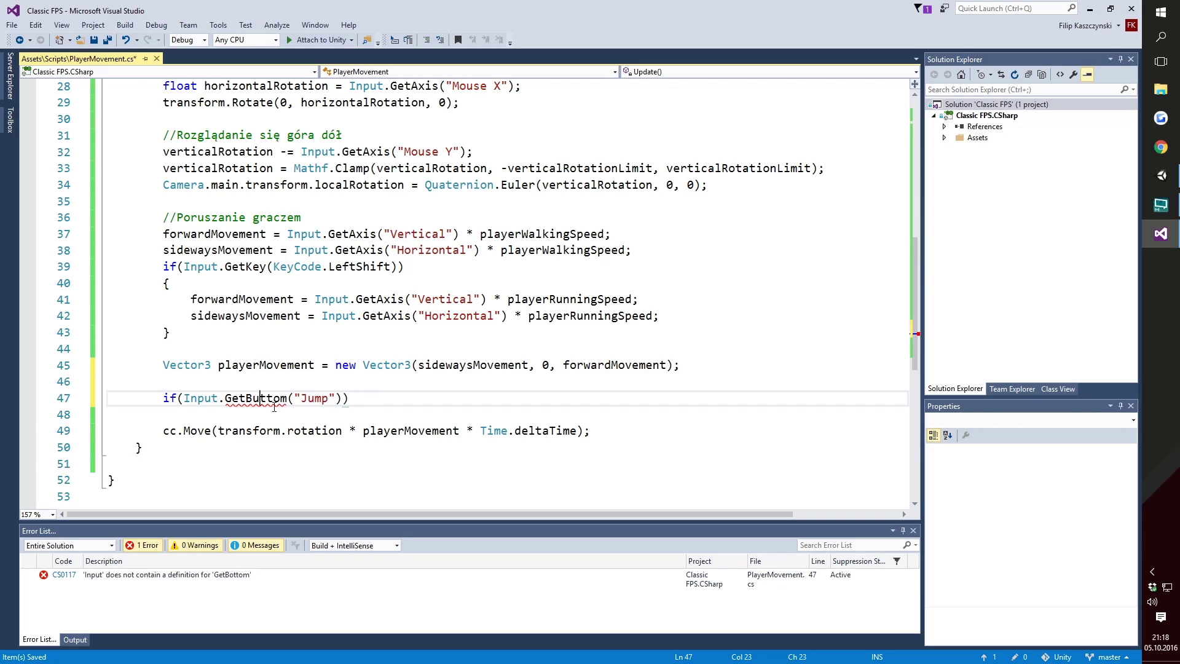
pyautogui.click(287, 398)
pyautogui.press('BackSpace')
pyautogui.write('n')
pyautogui.click(411, 386)
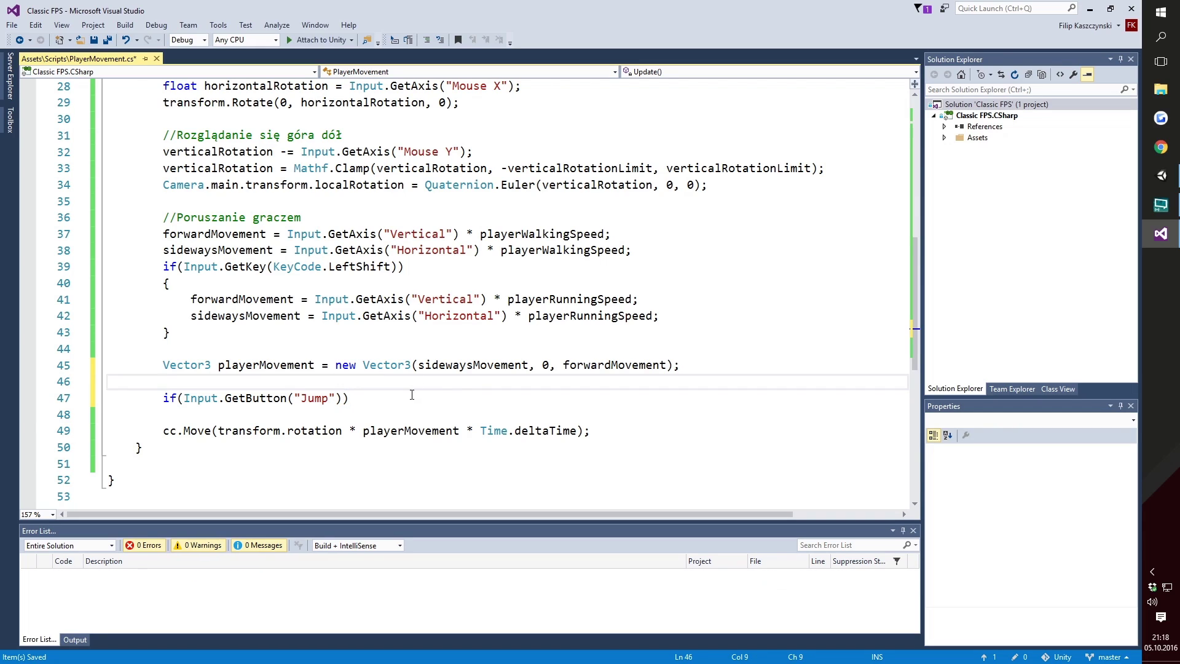
# Check the Jump axis key in Unity's Input Manager.
pyautogui.click(1160, 175)
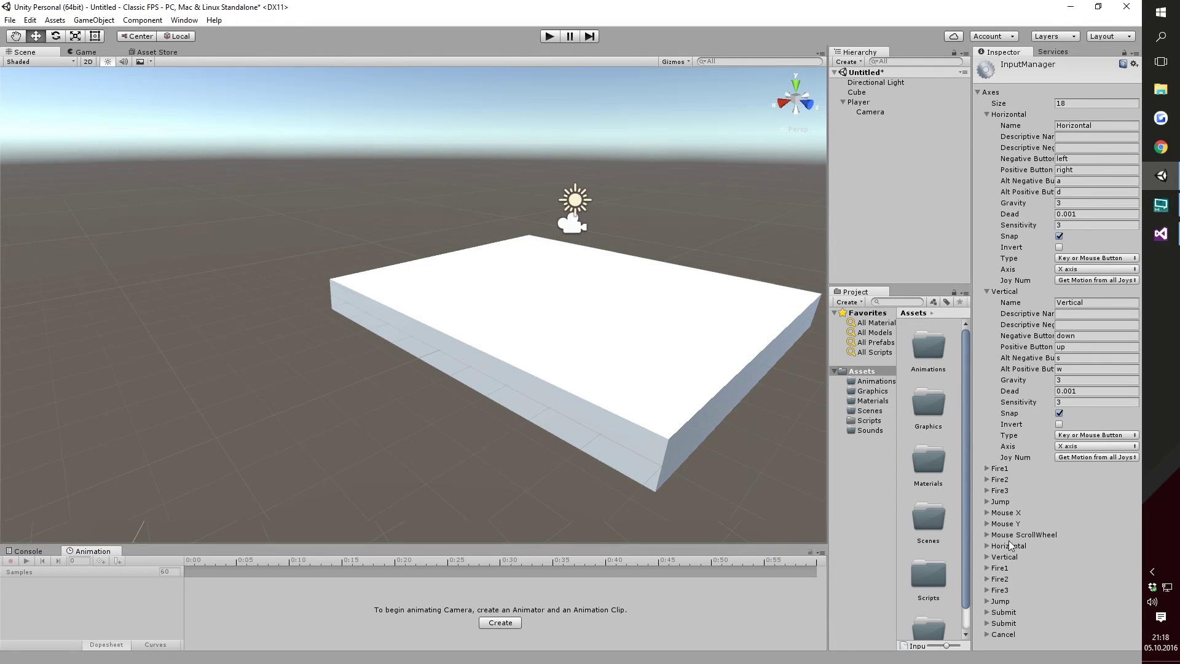
pyautogui.click(987, 502)
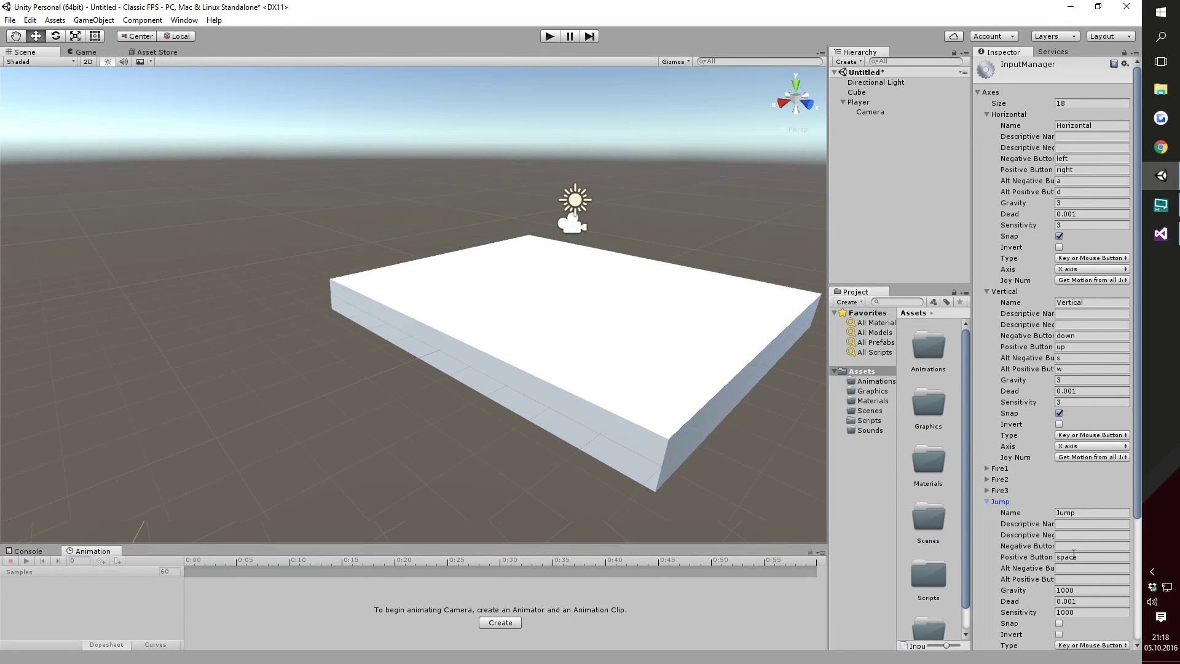
pyautogui.click(1161, 233)
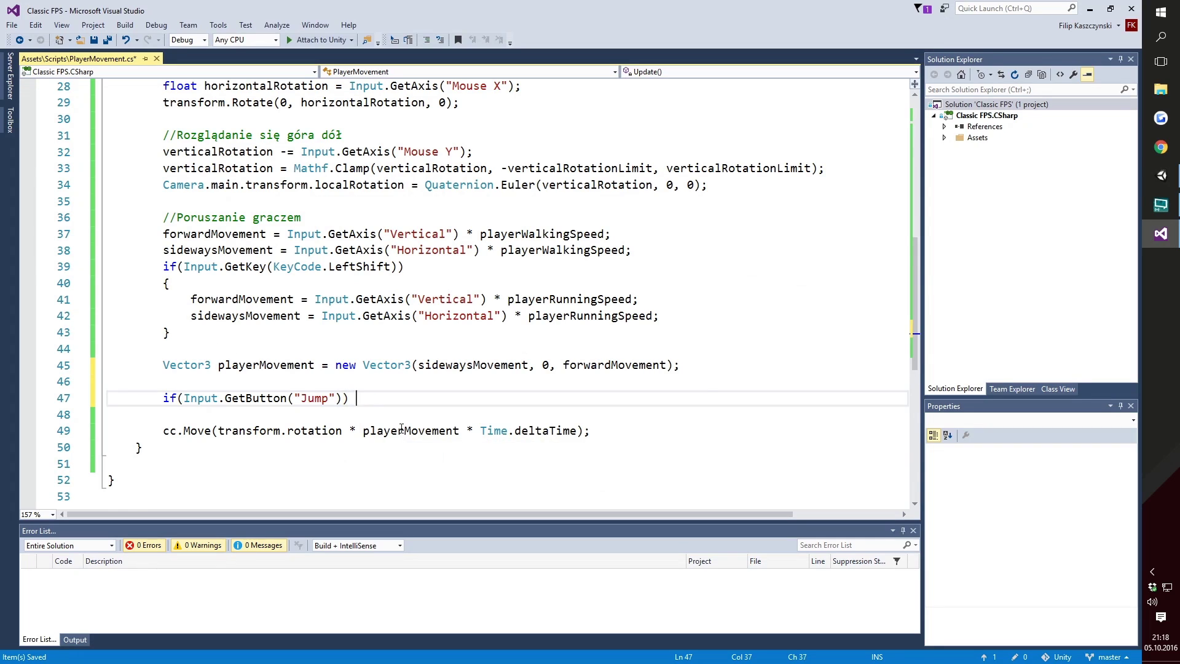
# Give the Jump if braces and move the block above the Vector3 playerMovement line.
pyautogui.press('Return')
pyautogui.write('{')
pyautogui.press('Return')
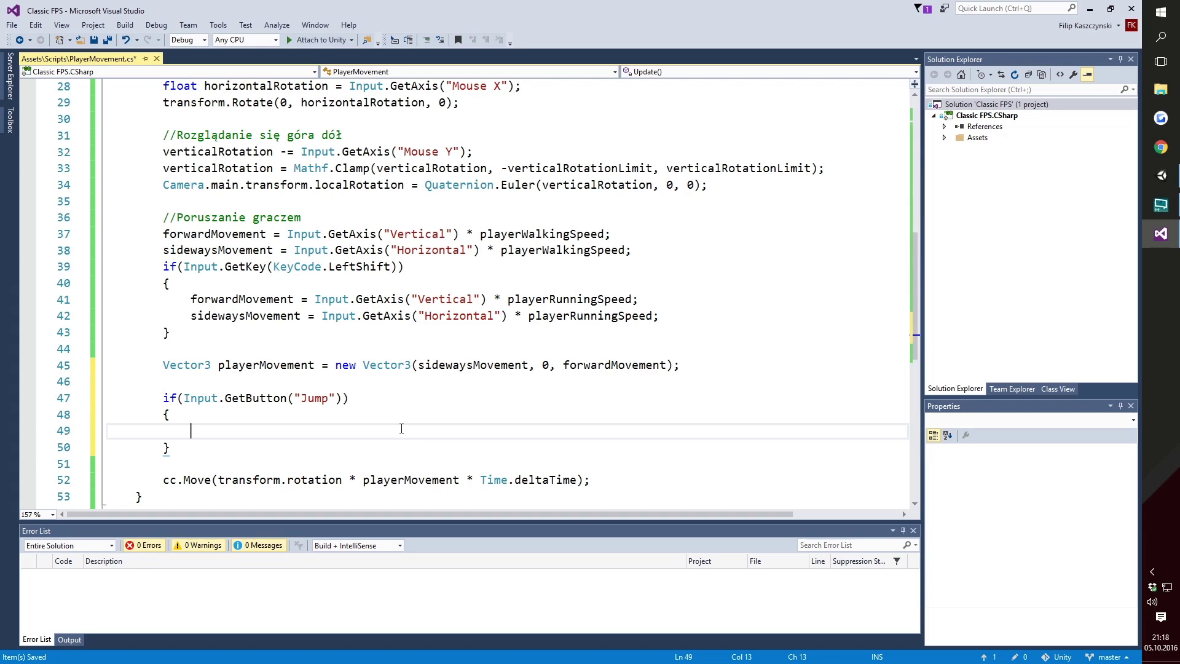
pyautogui.click(541, 367)
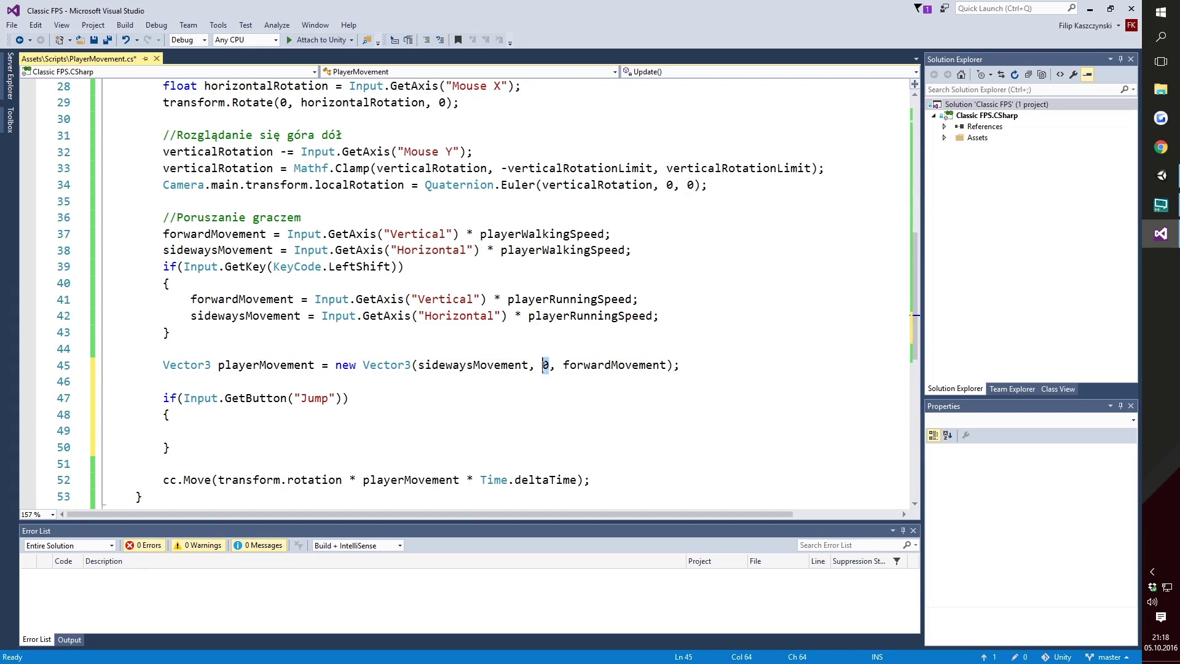
pyautogui.moveTo(172, 447); pyautogui.dragTo(680, 365)
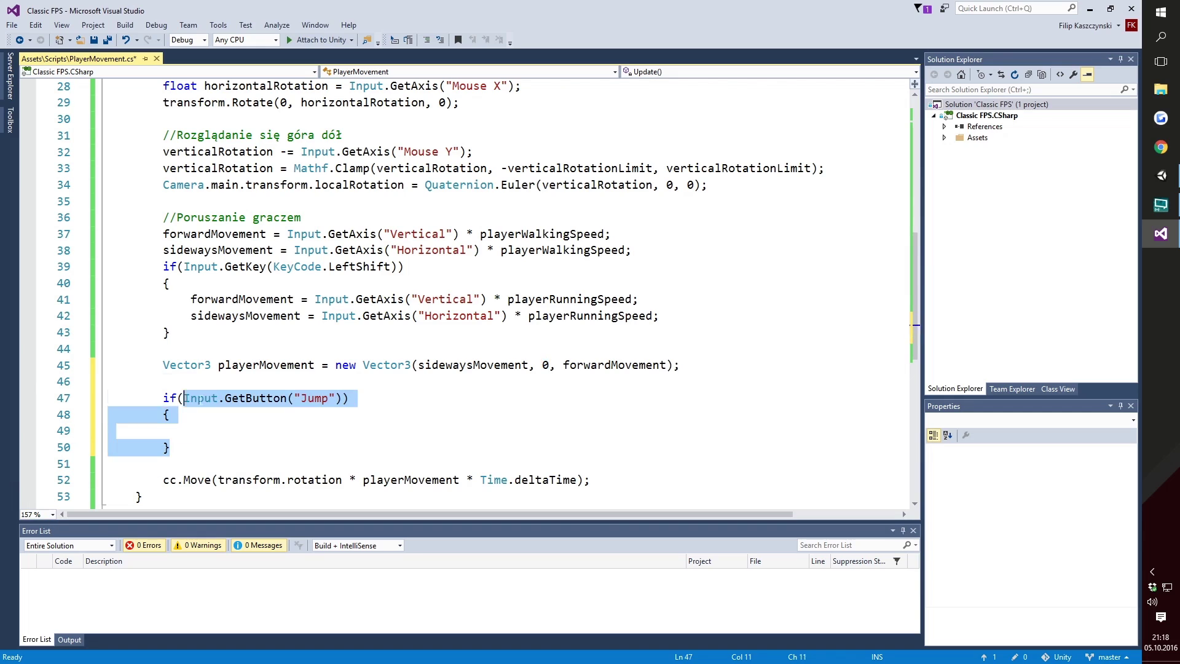
pyautogui.press('Delete')
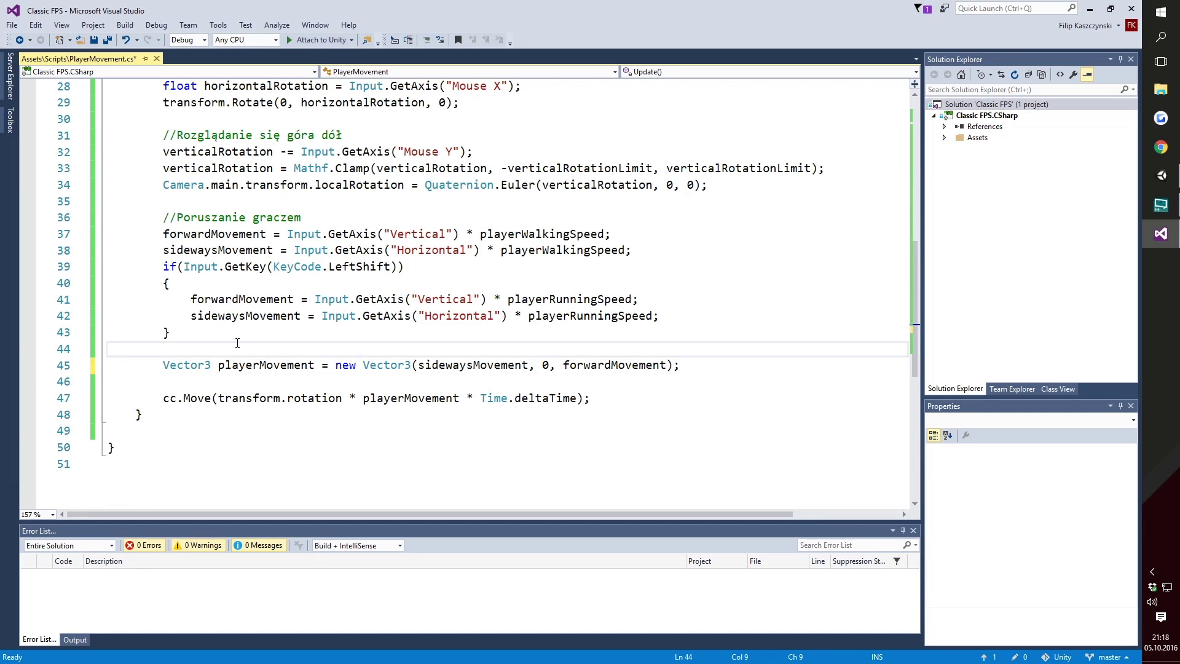
pyautogui.click(234, 335)
pyautogui.press('Return')
pyautogui.press('Return')
pyautogui.write('if (Input.GetButton("Jump")) {  }')
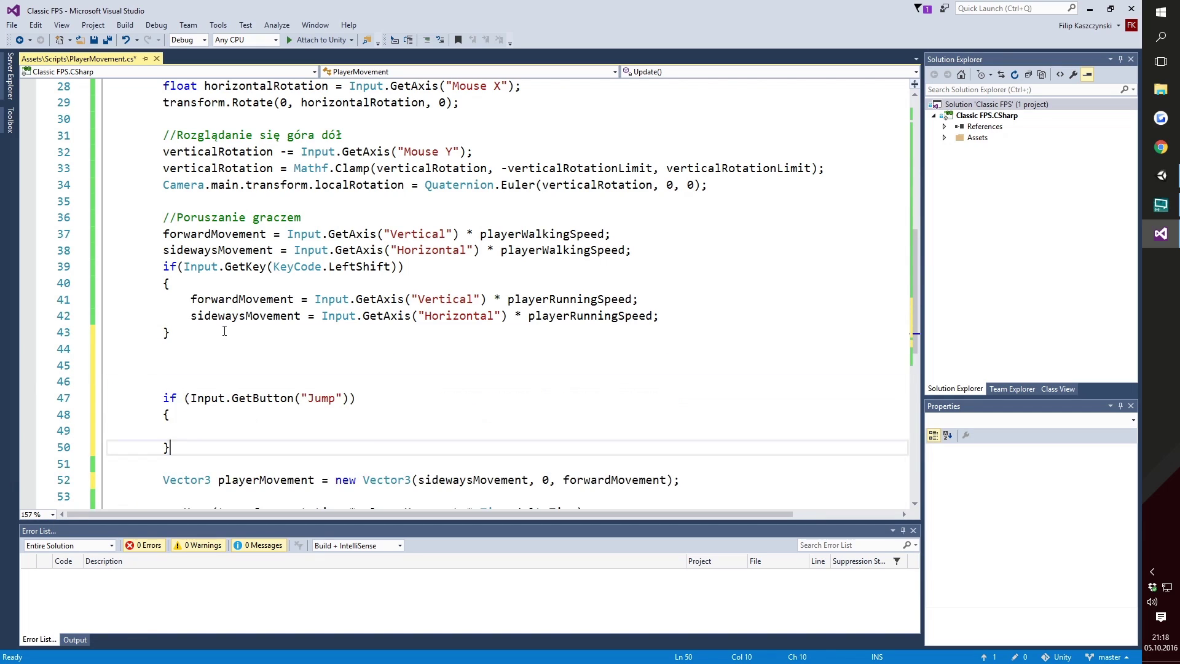
pyautogui.scroll(4, 284, 254)
pyautogui.scroll(5, 284, 254)
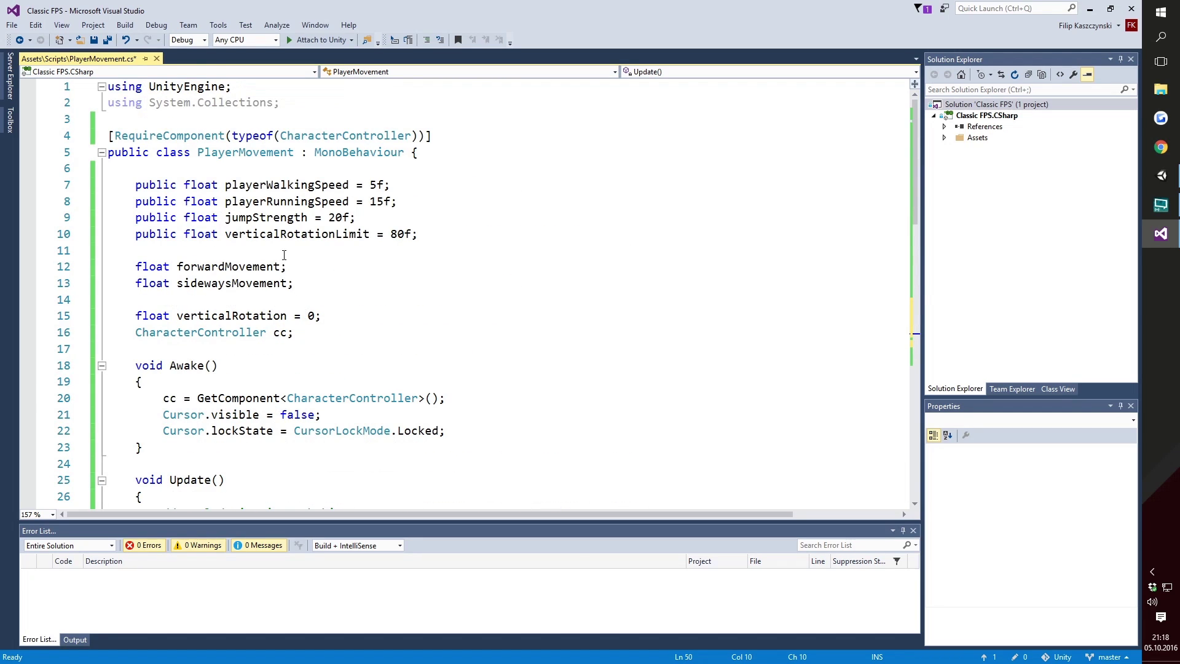
# Declare a float verticalVelocity field below the sidewaysMovement declaration.
pyautogui.click(334, 280)
pyautogui.press('Return')
pyautogui.press('Return')
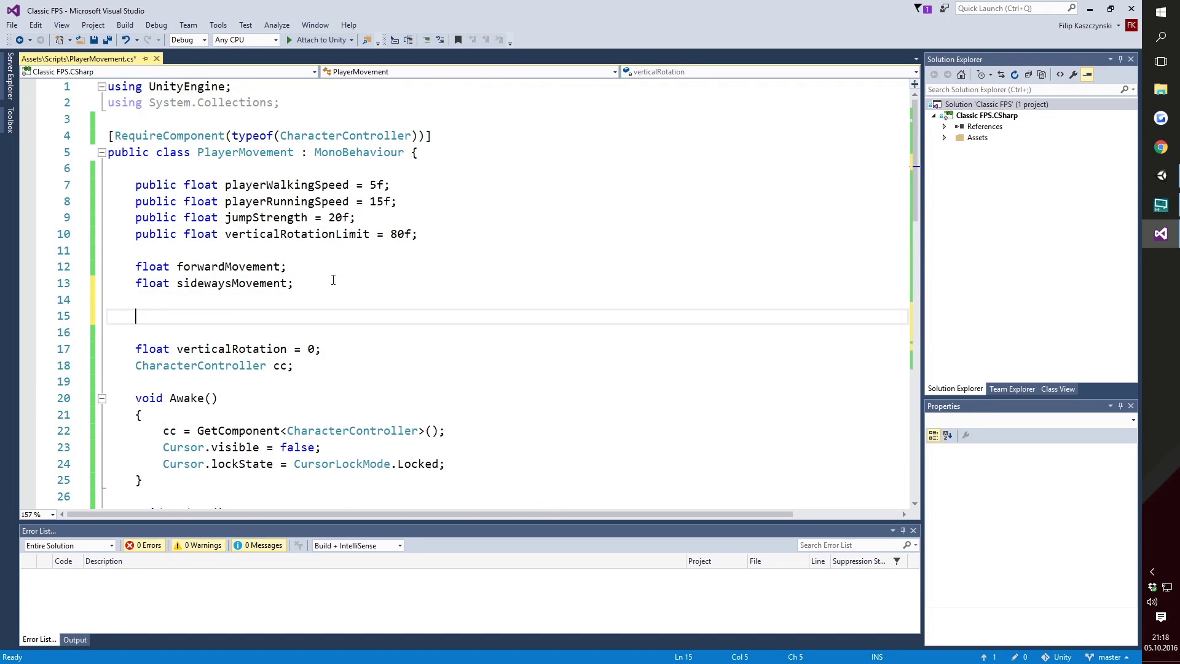
pyautogui.write('float ')
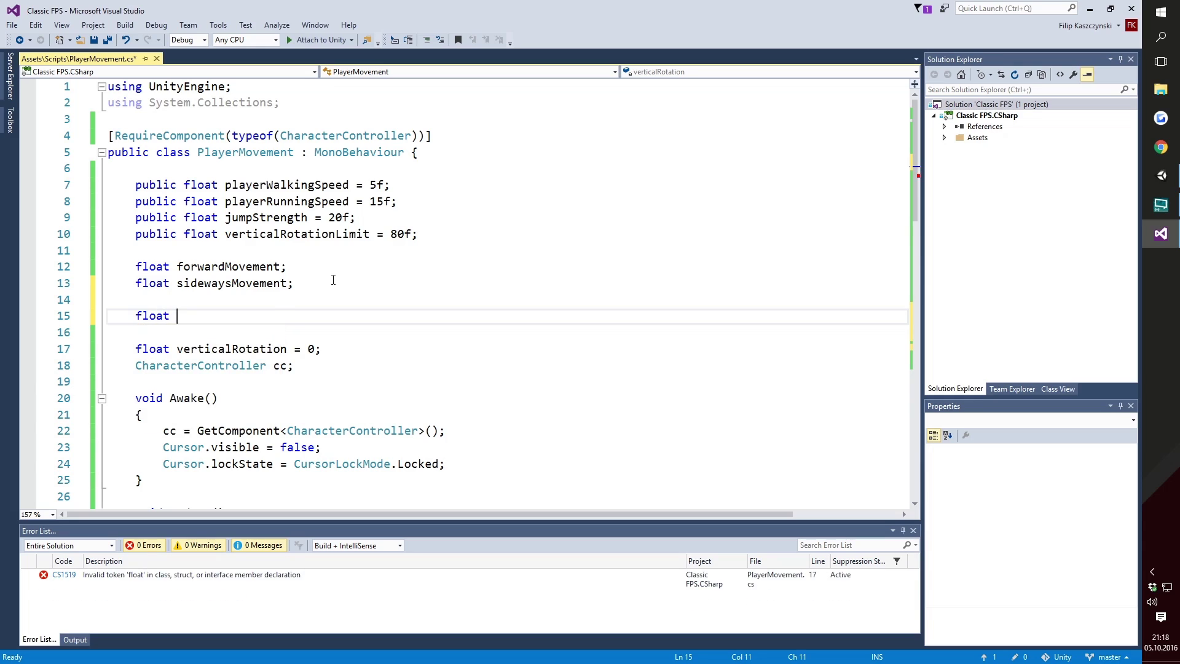
pyautogui.write('vertical')
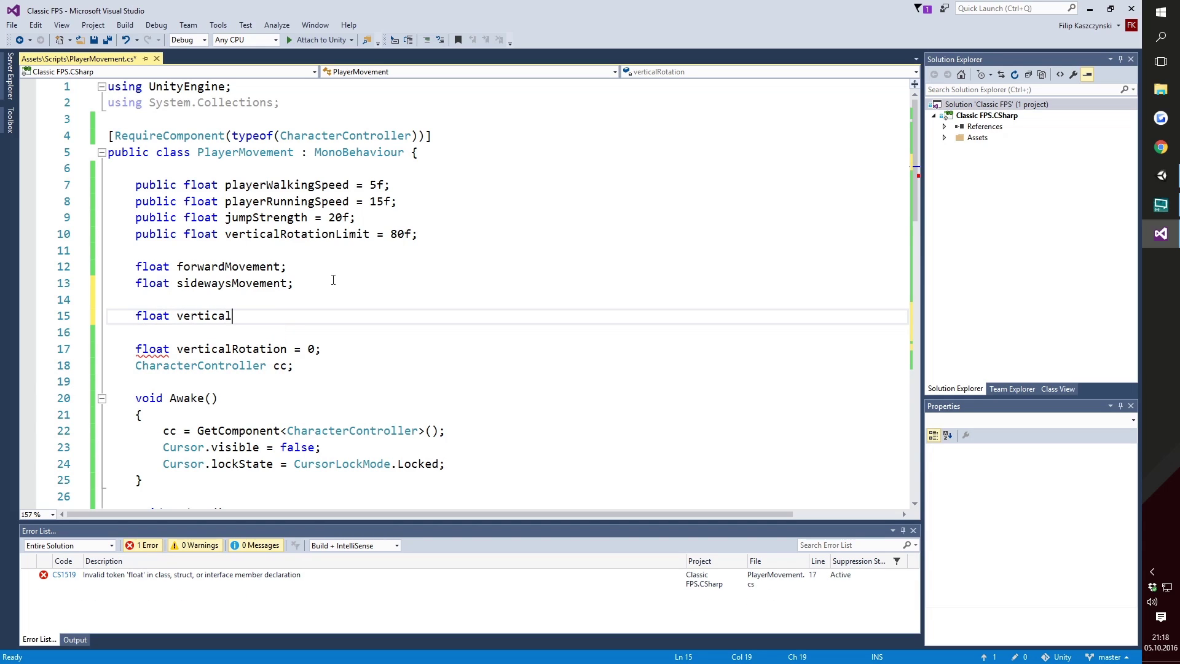
pyautogui.write('Velocity;')
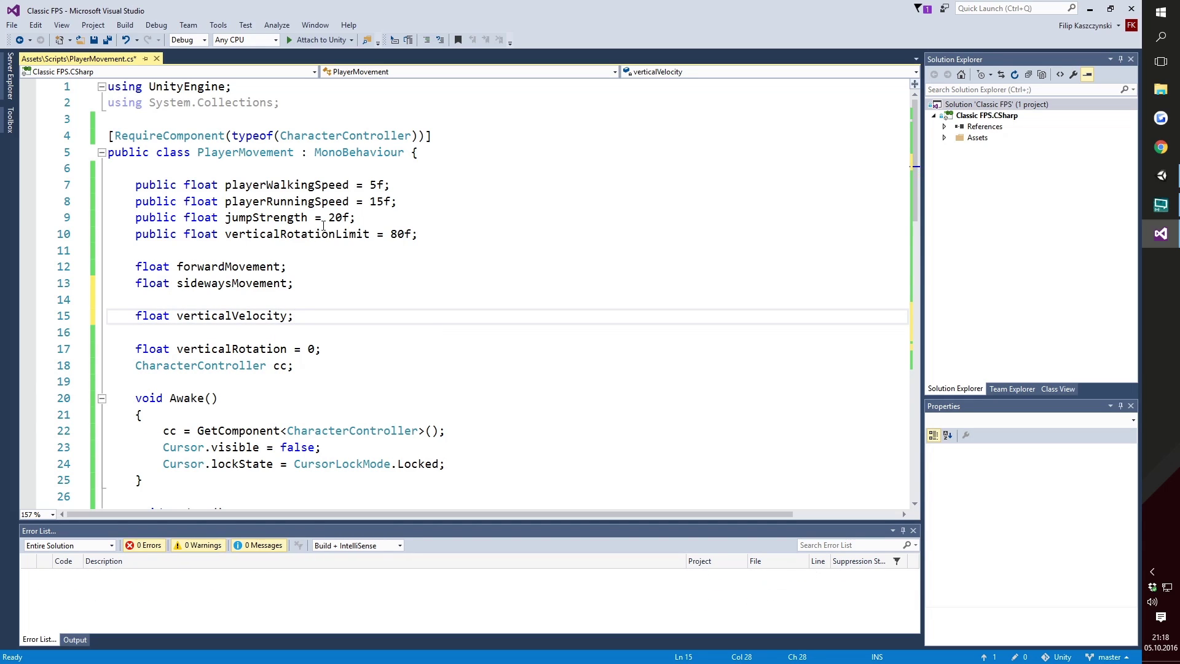
pyautogui.scroll(-5, 333, 280)
pyautogui.scroll(-5, 426, 295)
pyautogui.scroll(-5, 425, 295)
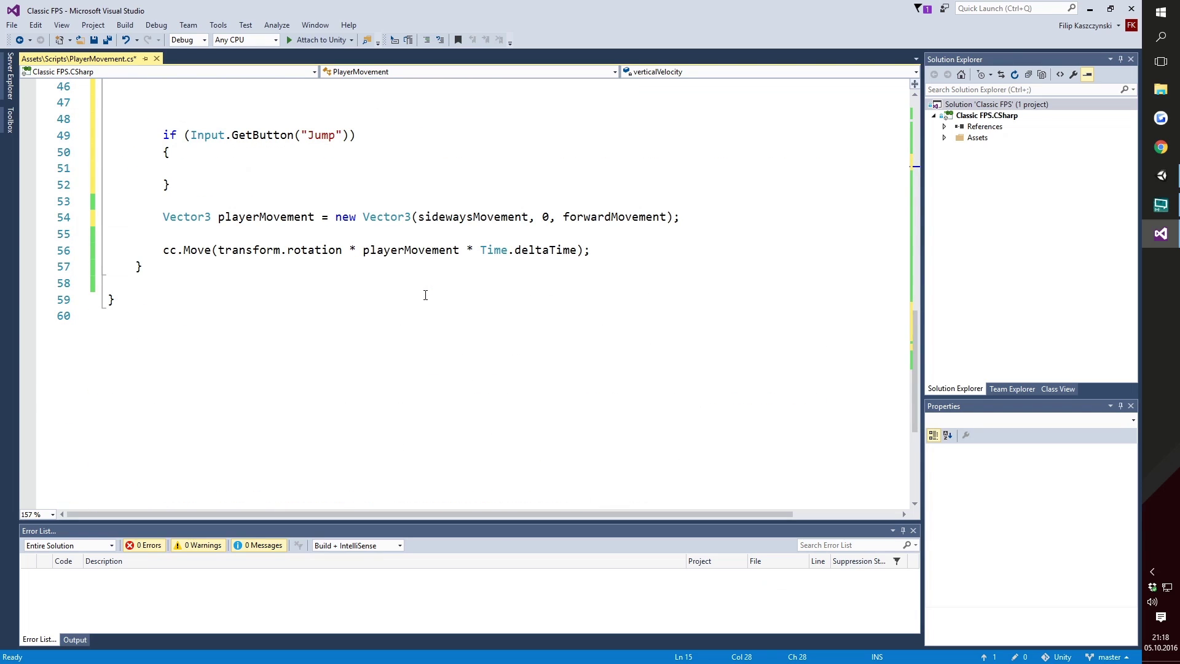
pyautogui.scroll(2, 425, 295)
# Set verticalVelocity = jumpStrength; inside the Jump block and save.
pyautogui.click(304, 263)
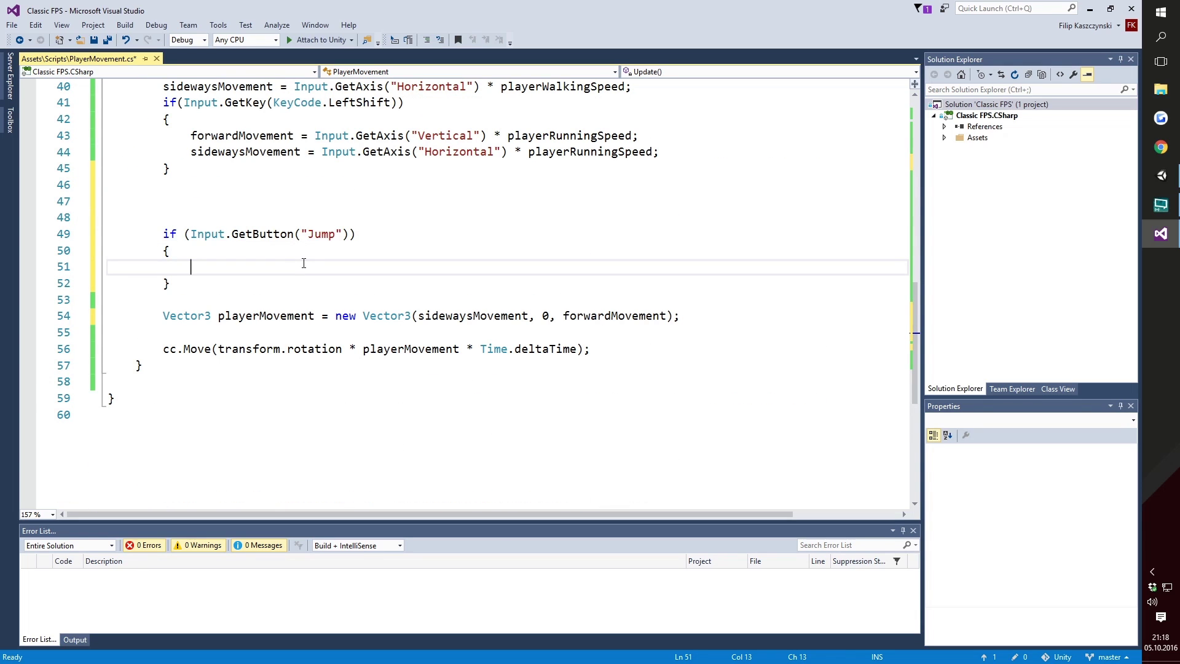
pyautogui.write('ver')
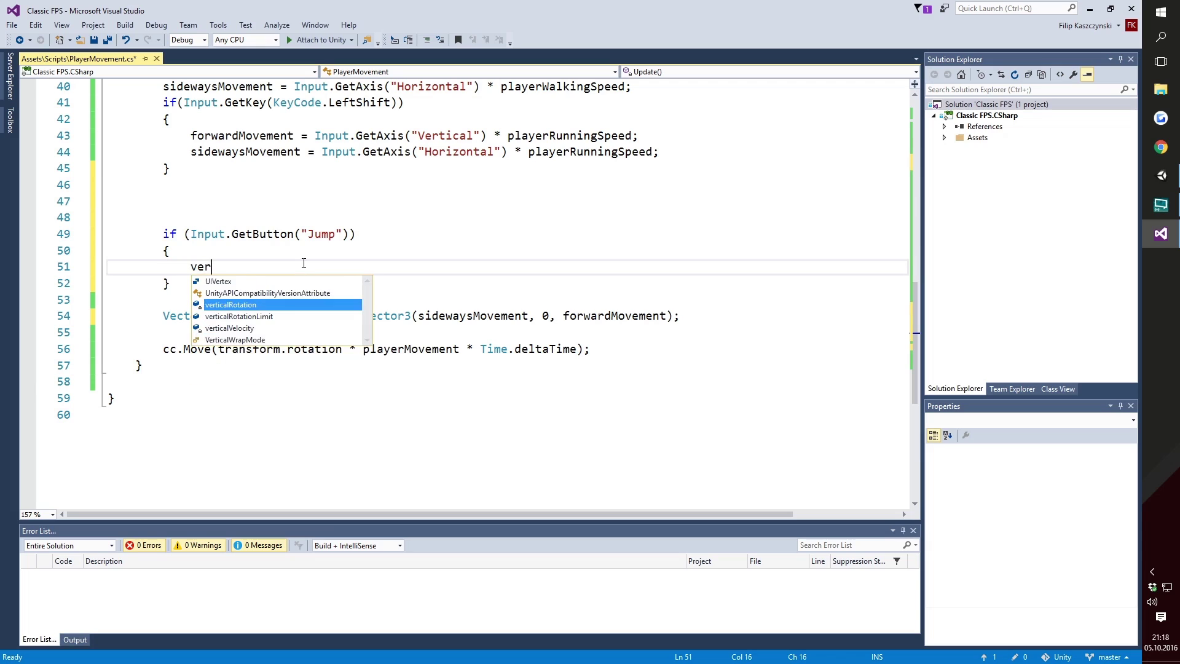
pyautogui.write('ti')
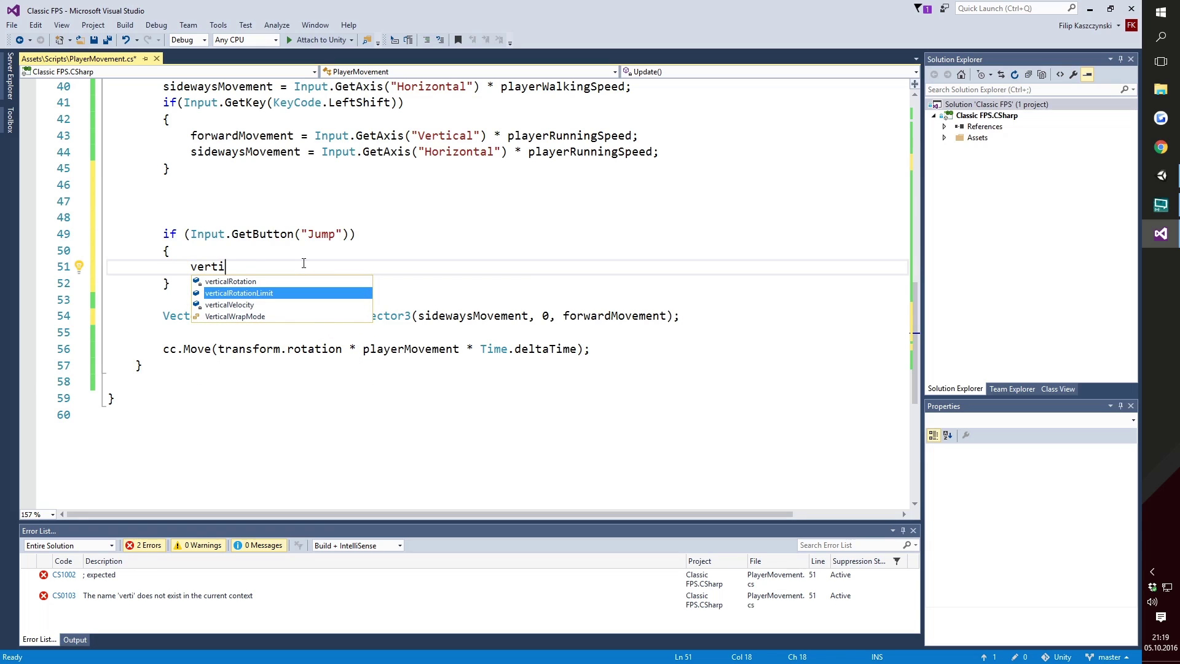
pyautogui.press('Down')
pyautogui.press('Down')
pyautogui.press('space')
pyautogui.write('=')
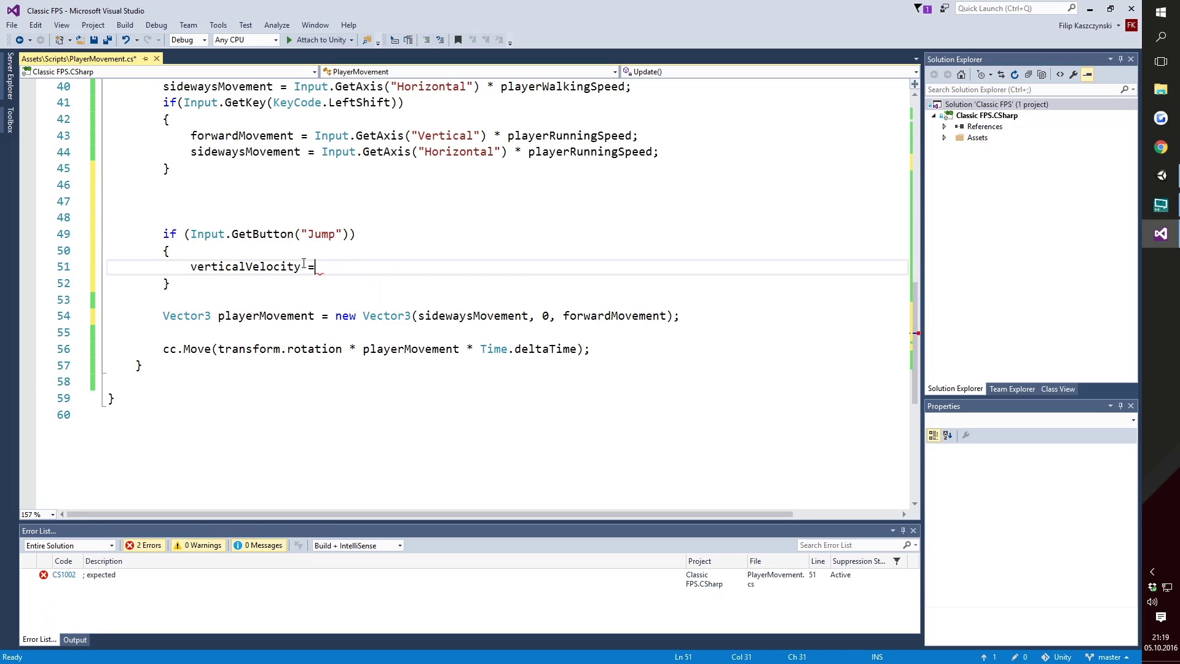
pyautogui.write(' jump')
pyautogui.press('Tab')
pyautogui.write(';')
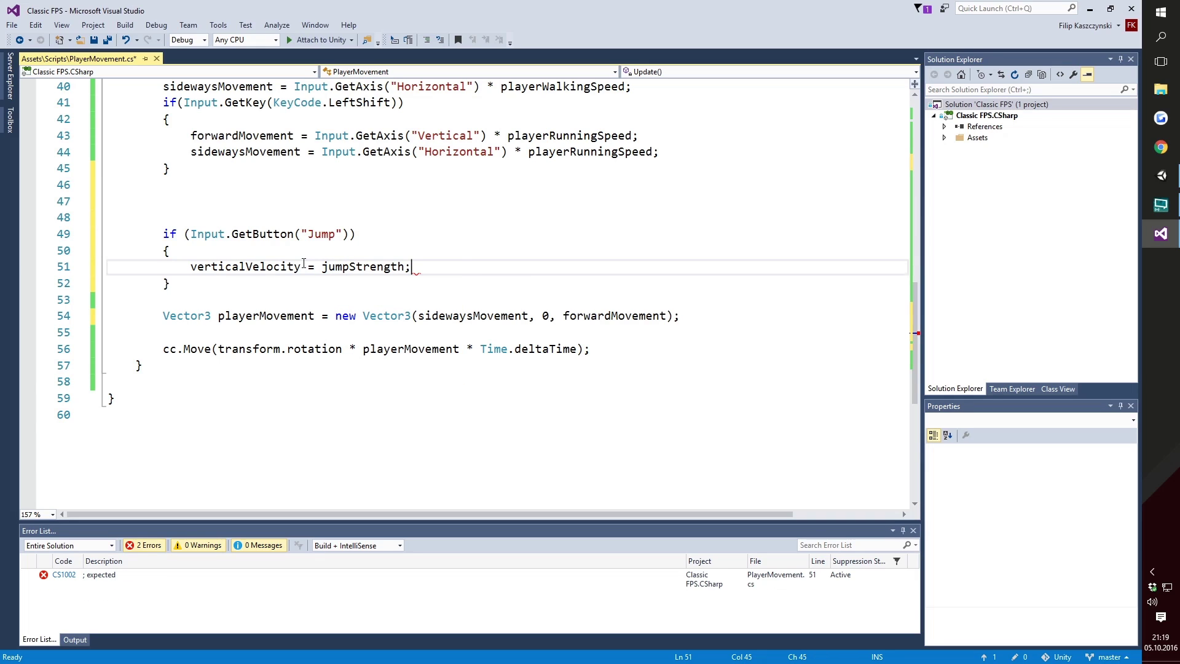
pyautogui.hotkey('ctrl', 's')
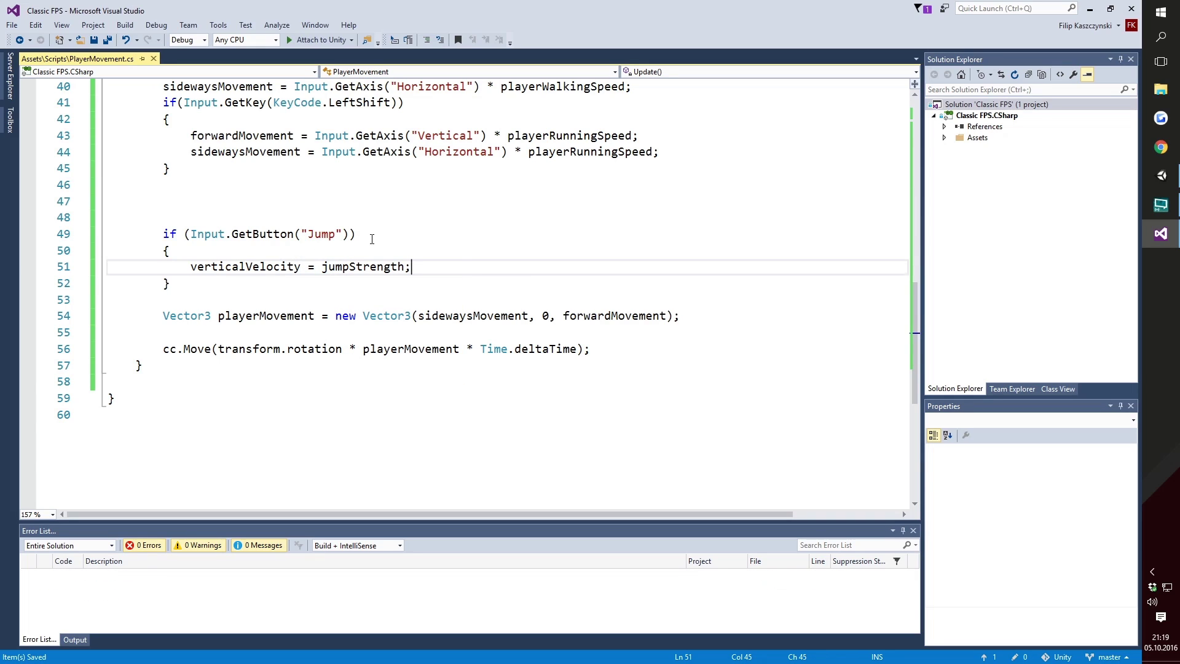
# Replace the Vector3's 0 Y value with verticalVelocity and save.
pyautogui.doubleClick(546, 316)
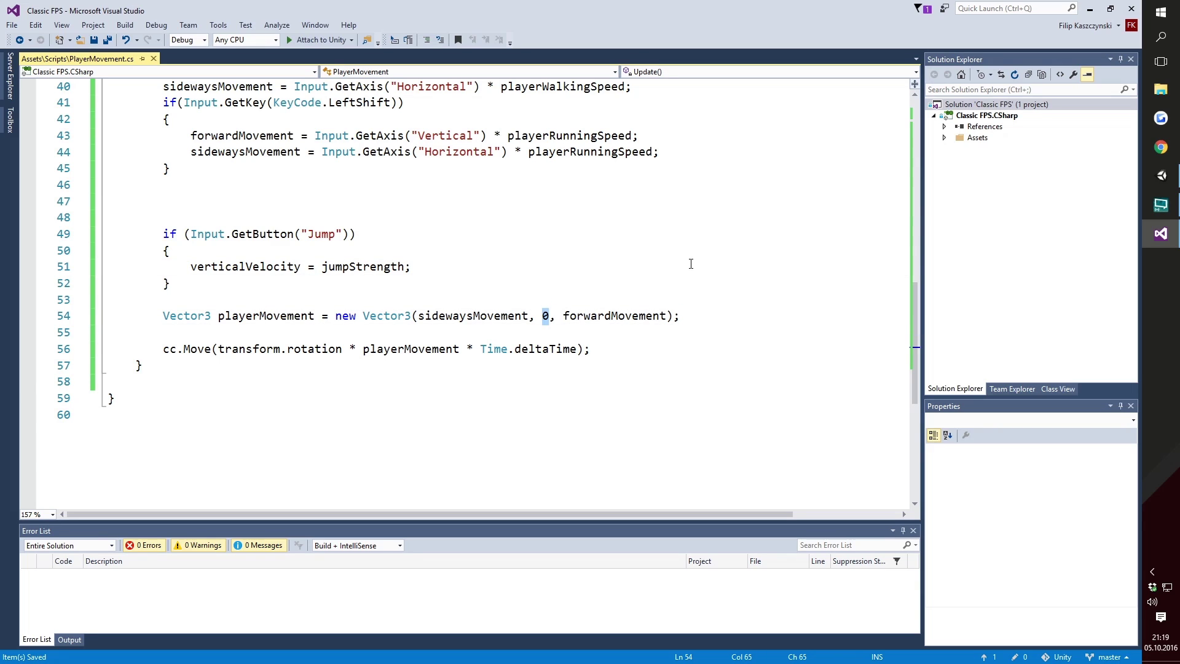
pyautogui.write('vert')
pyautogui.press('Tab')
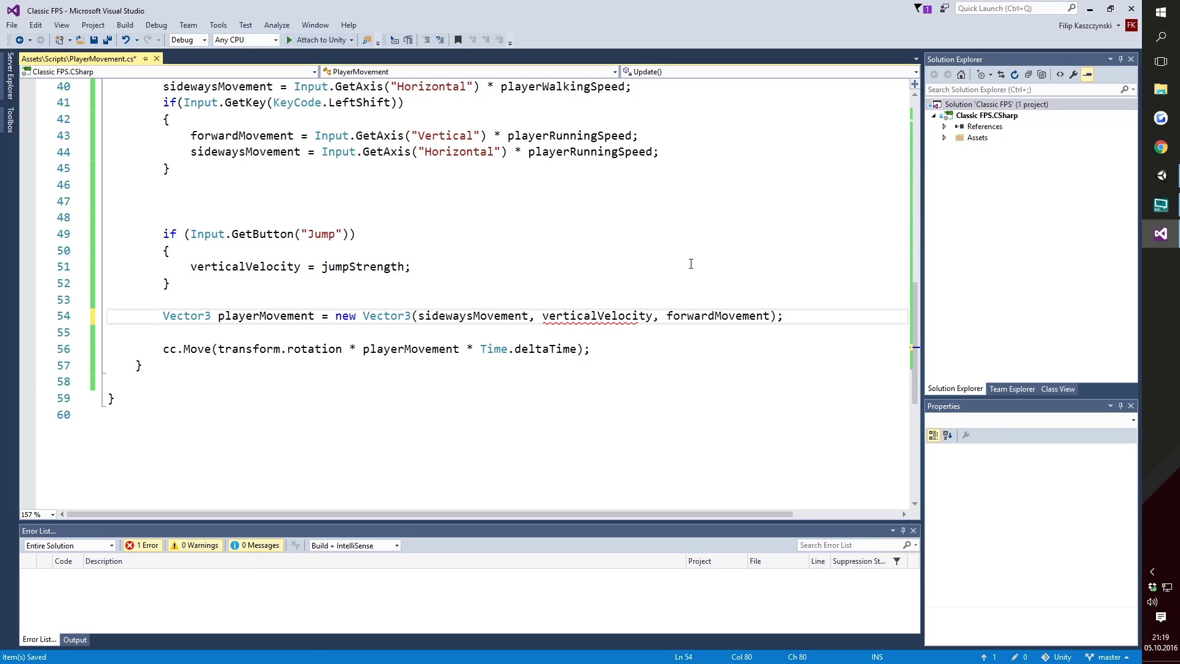
pyautogui.hotkey('ctrl', 's')
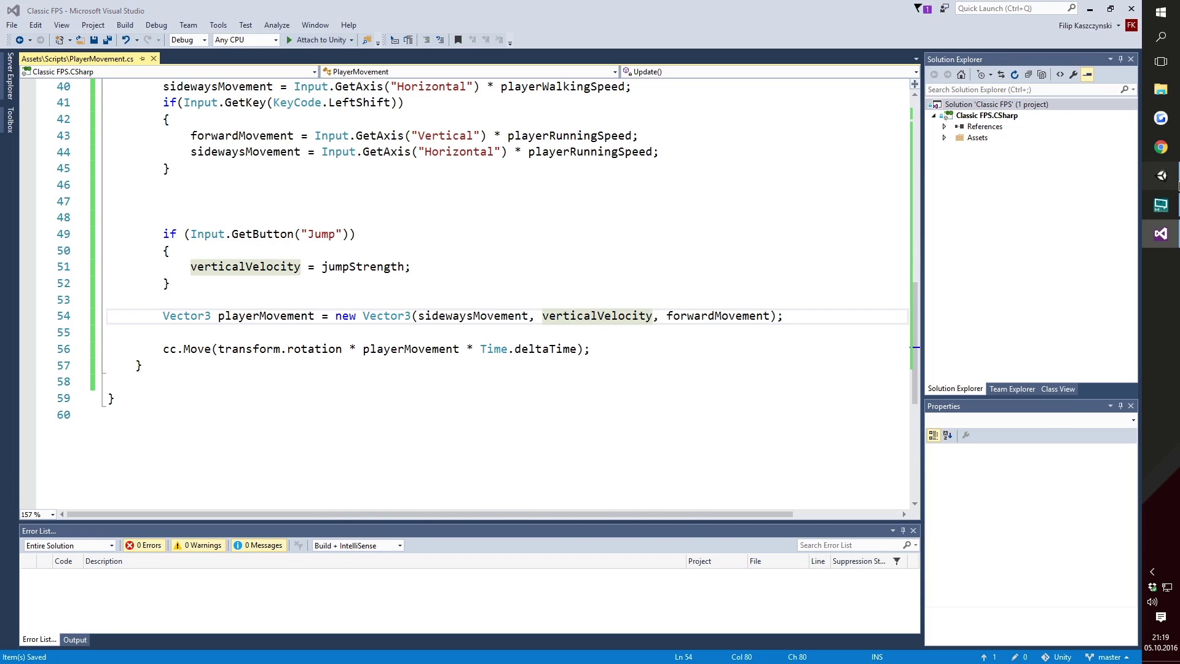
pyautogui.click(1178, 185)
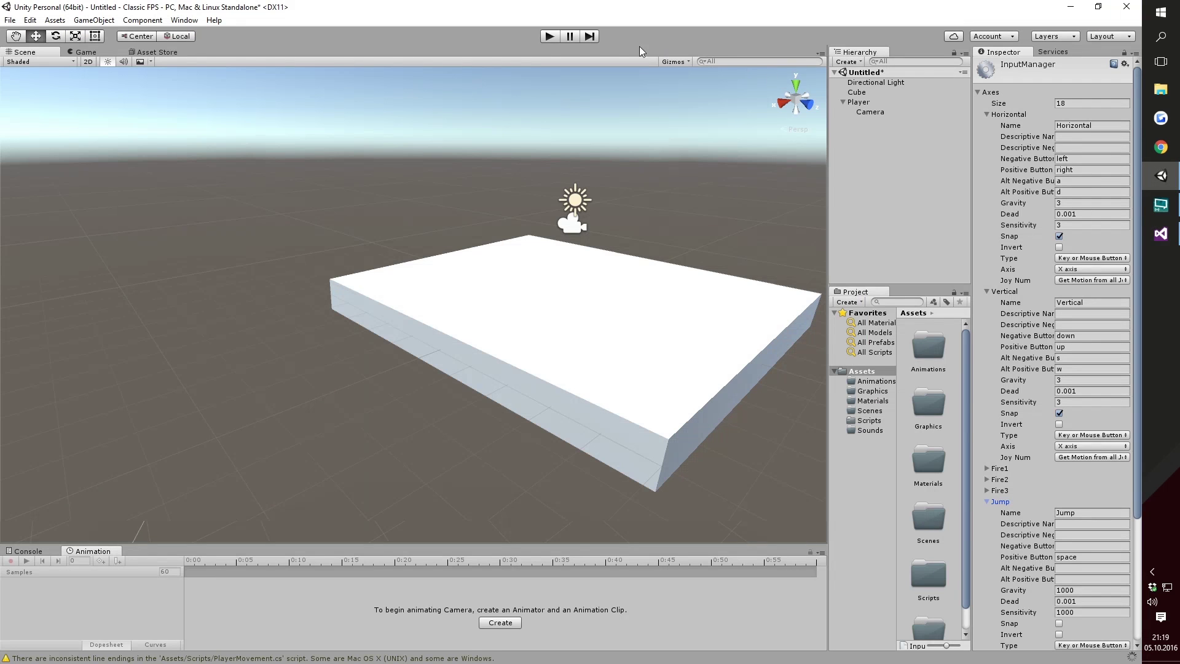
# Run a jump test in Play mode, stop it, and return to Visual Studio.
pyautogui.click(555, 38)
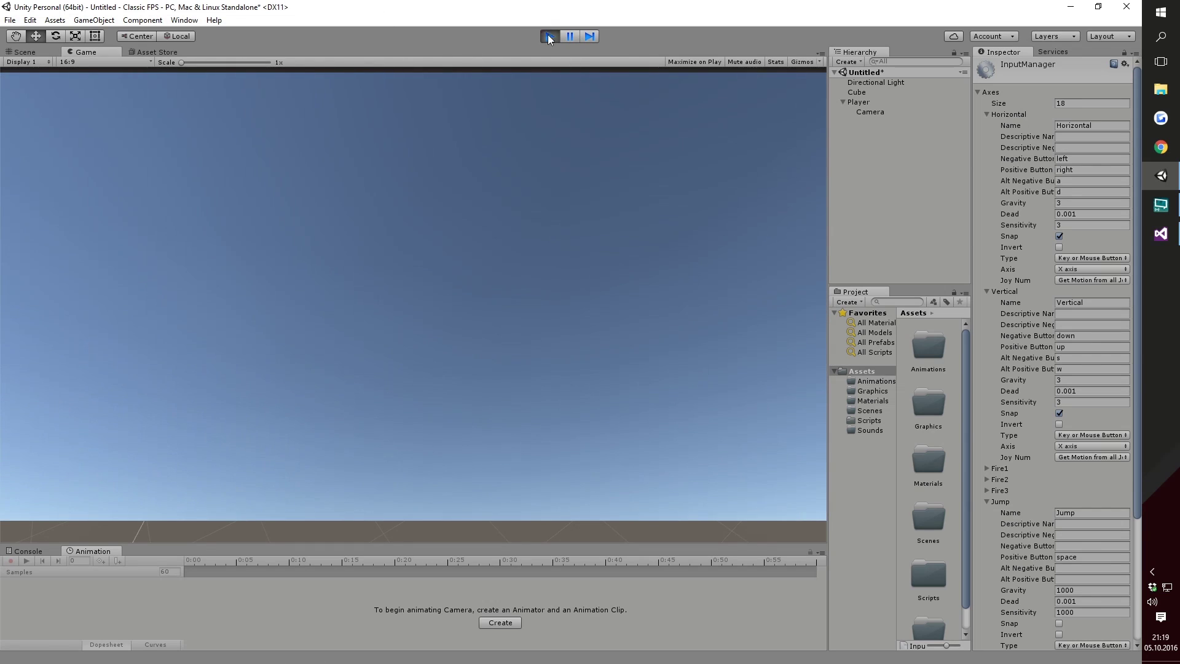
pyautogui.click(549, 36)
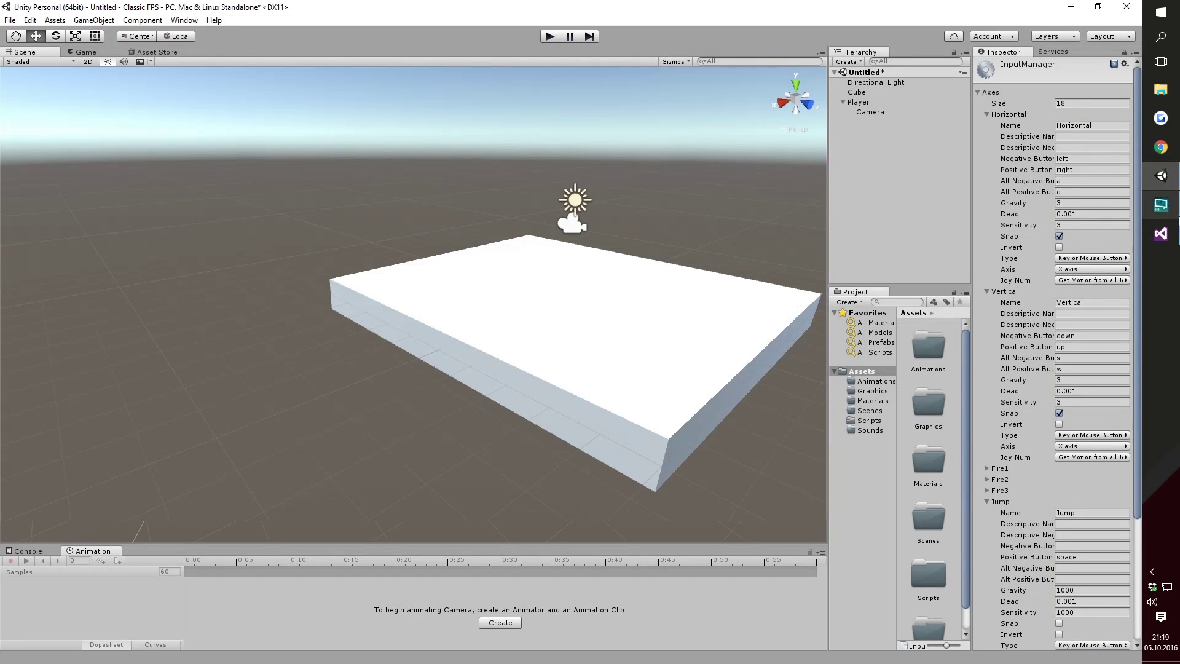
pyautogui.click(1156, 238)
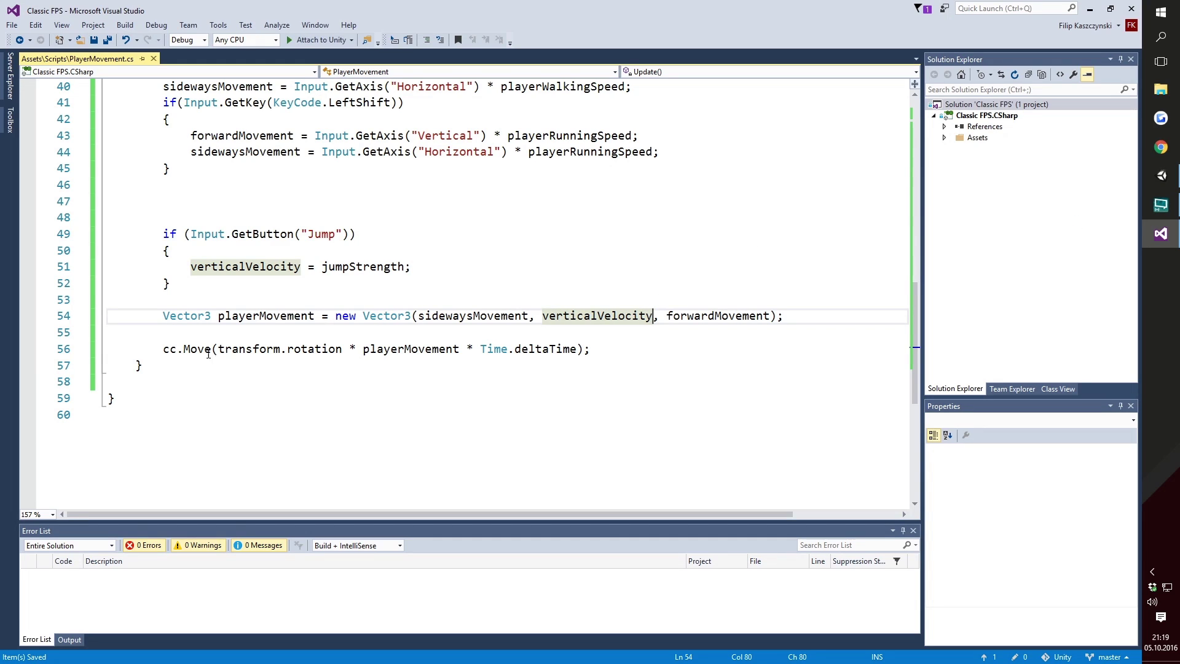
# Add verticalVelocity += Physics.gravity * Time.deltaTime; on line 47 and save.
pyautogui.click(182, 349)
pyautogui.click(211, 349)
pyautogui.click(273, 348)
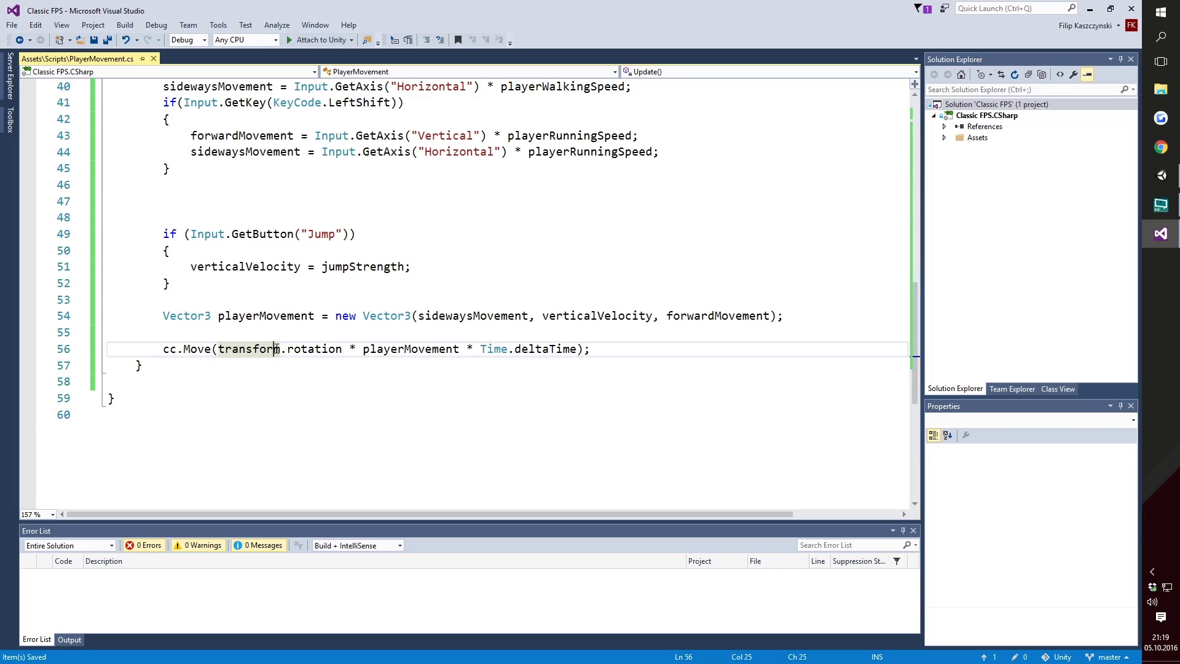
pyautogui.scroll(1, 277, 349)
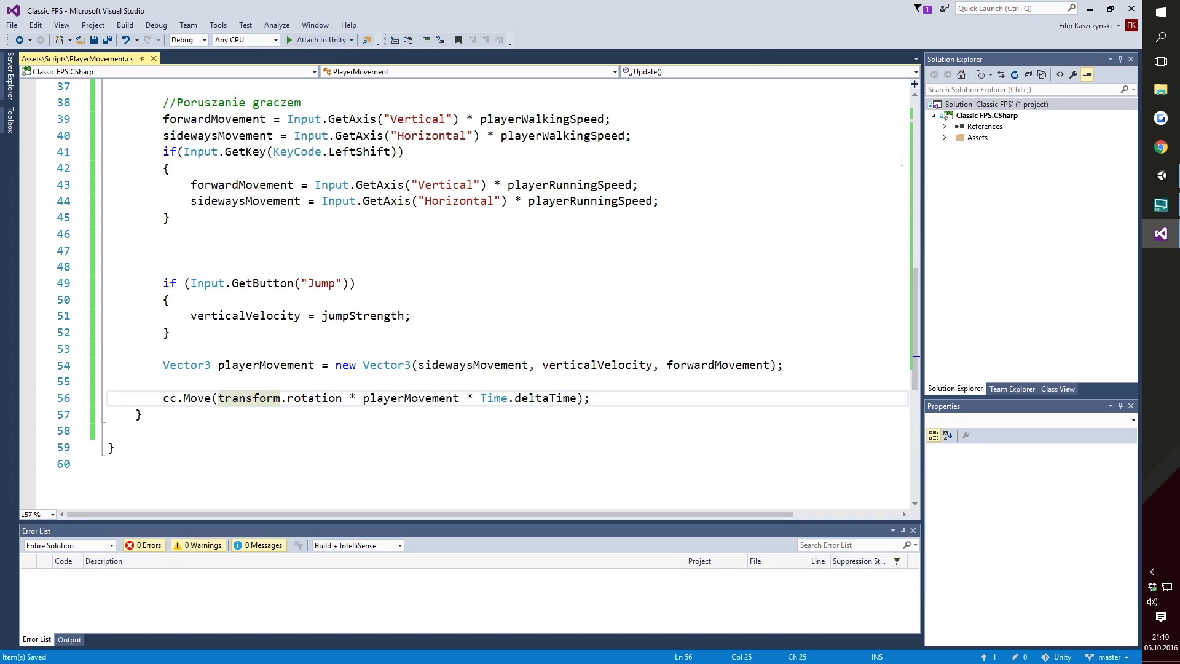
pyautogui.click(222, 218)
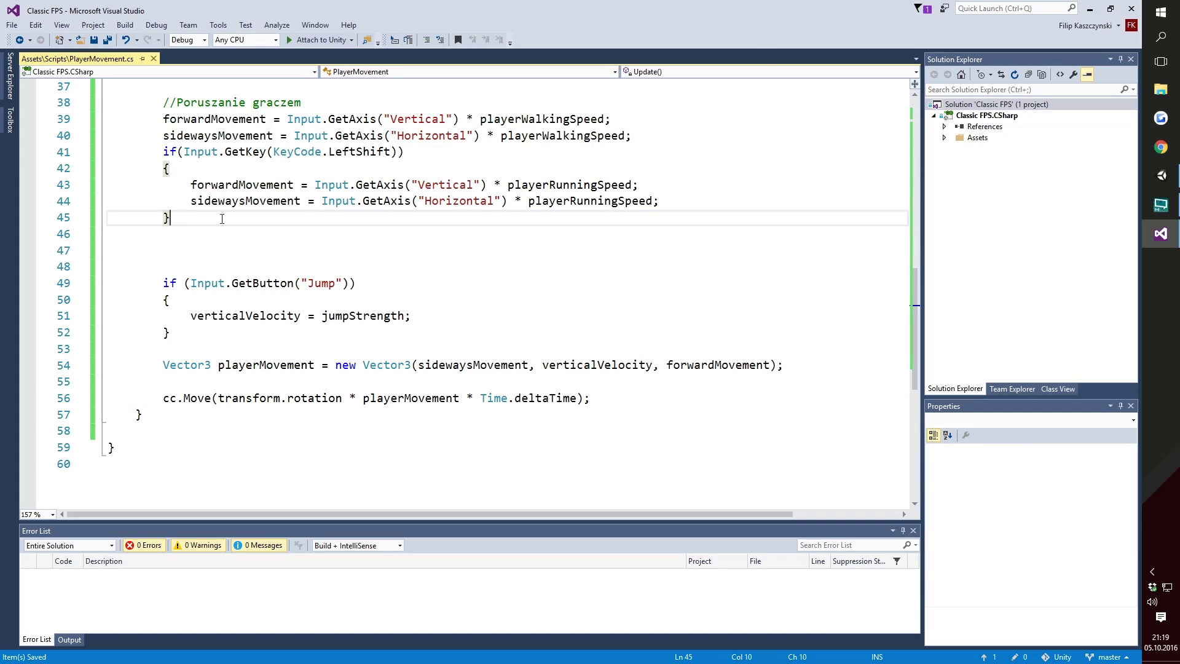
pyautogui.press('Down')
pyautogui.press('Down')
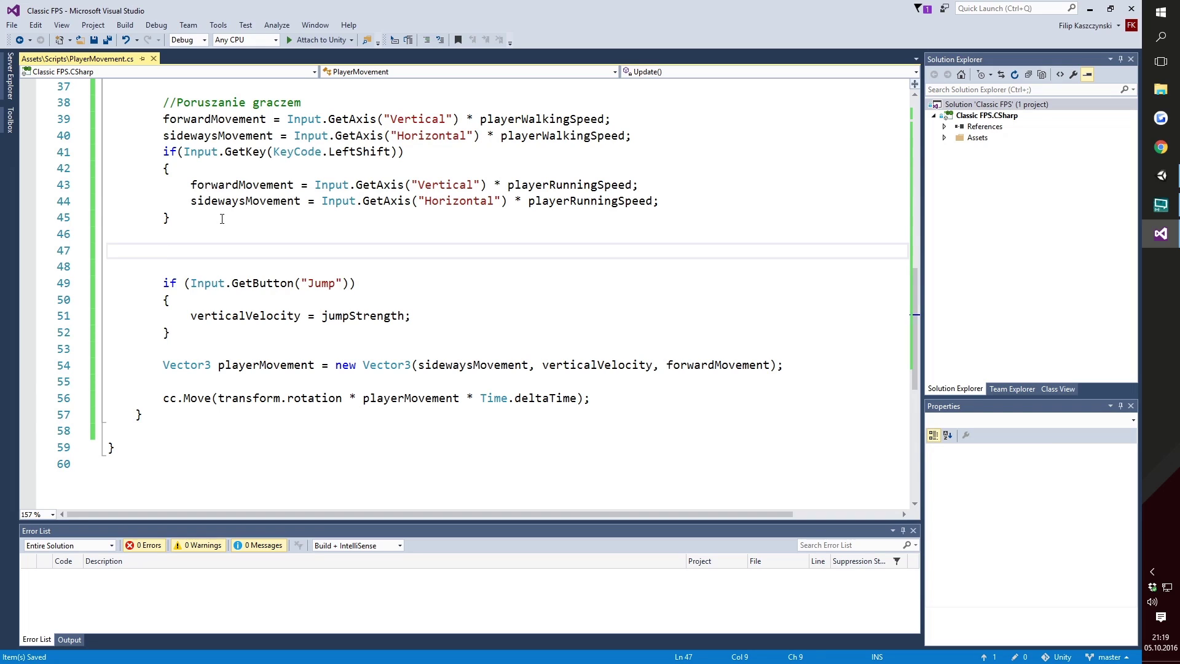
pyautogui.write('verti')
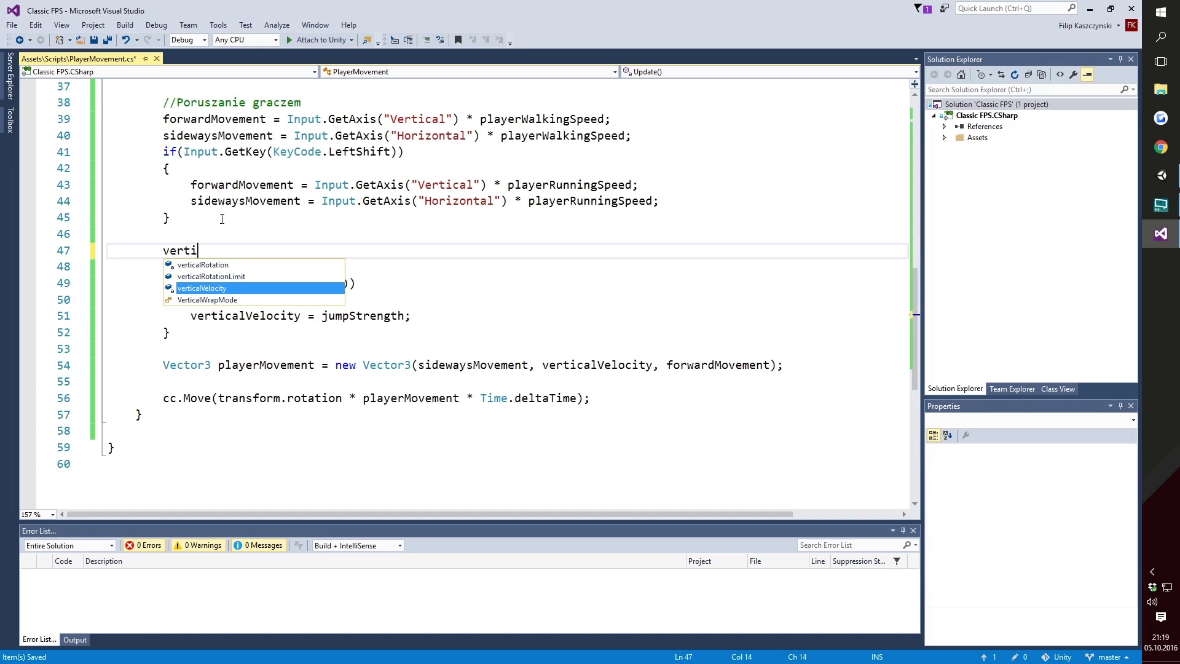
pyautogui.press('Tab')
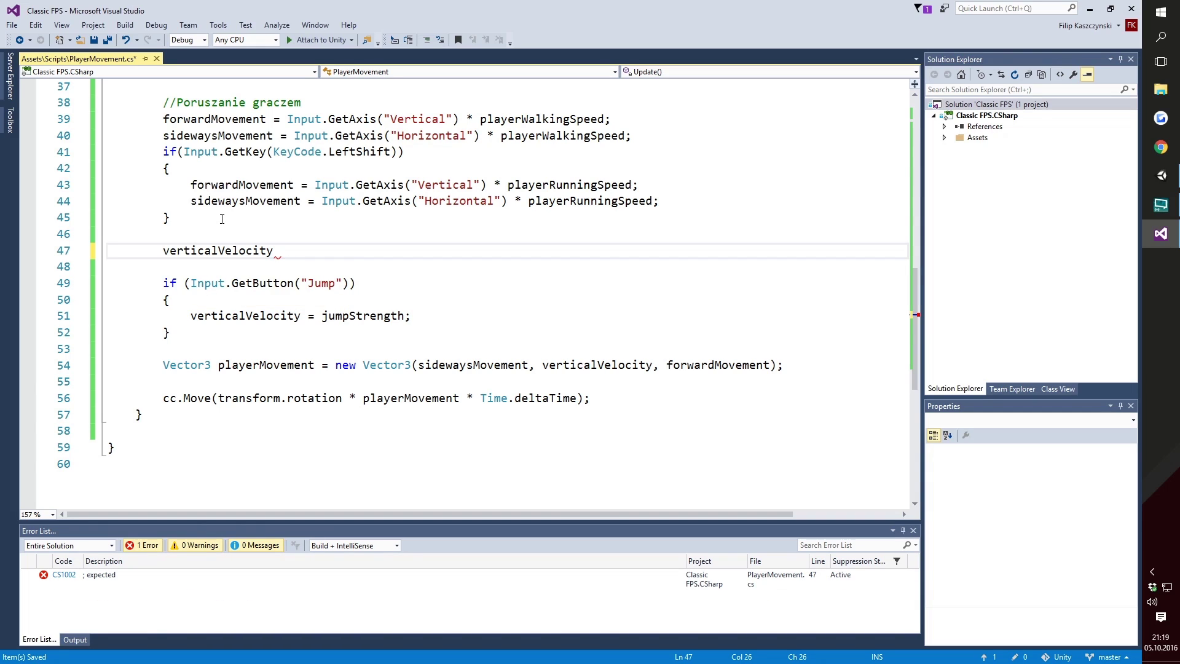
pyautogui.write('+= P')
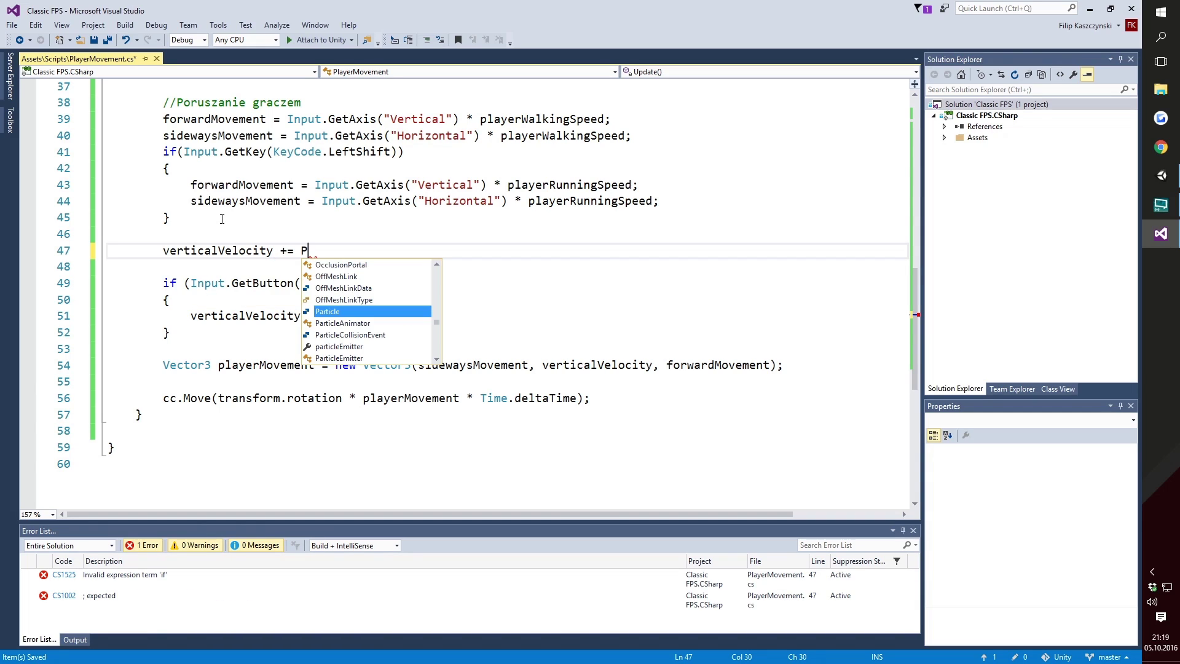
pyautogui.write('hy')
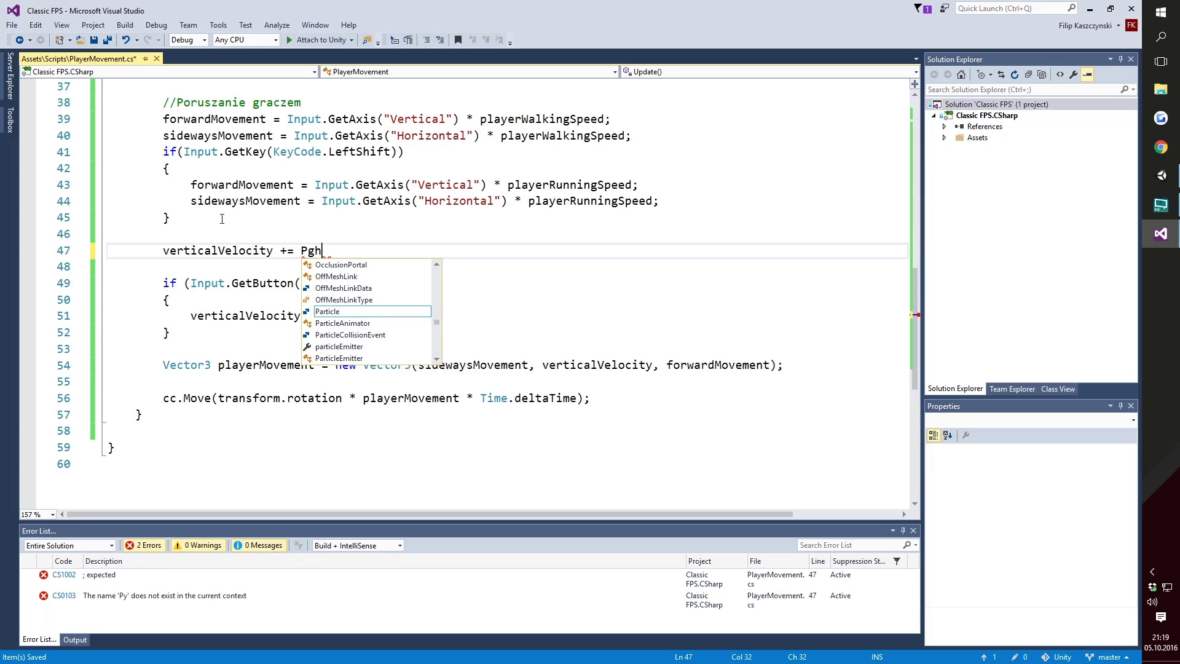
pyautogui.write('sci')
pyautogui.press('BackSpace')
pyautogui.press('BackSpace')
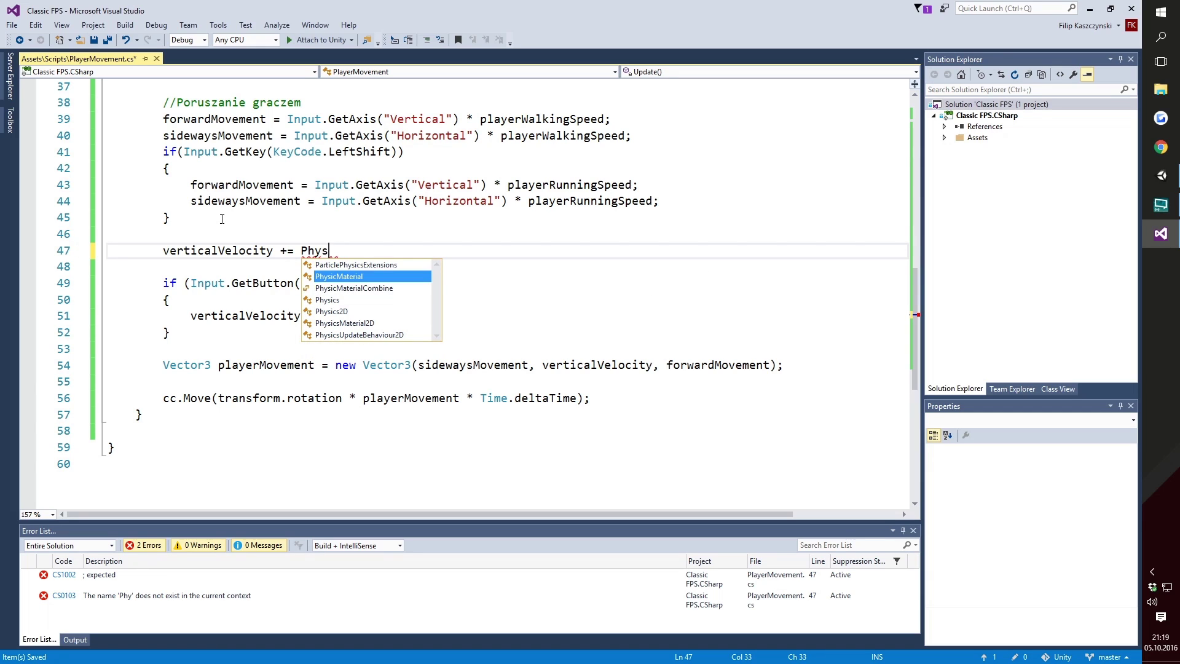
pyautogui.write('ics.Gra')
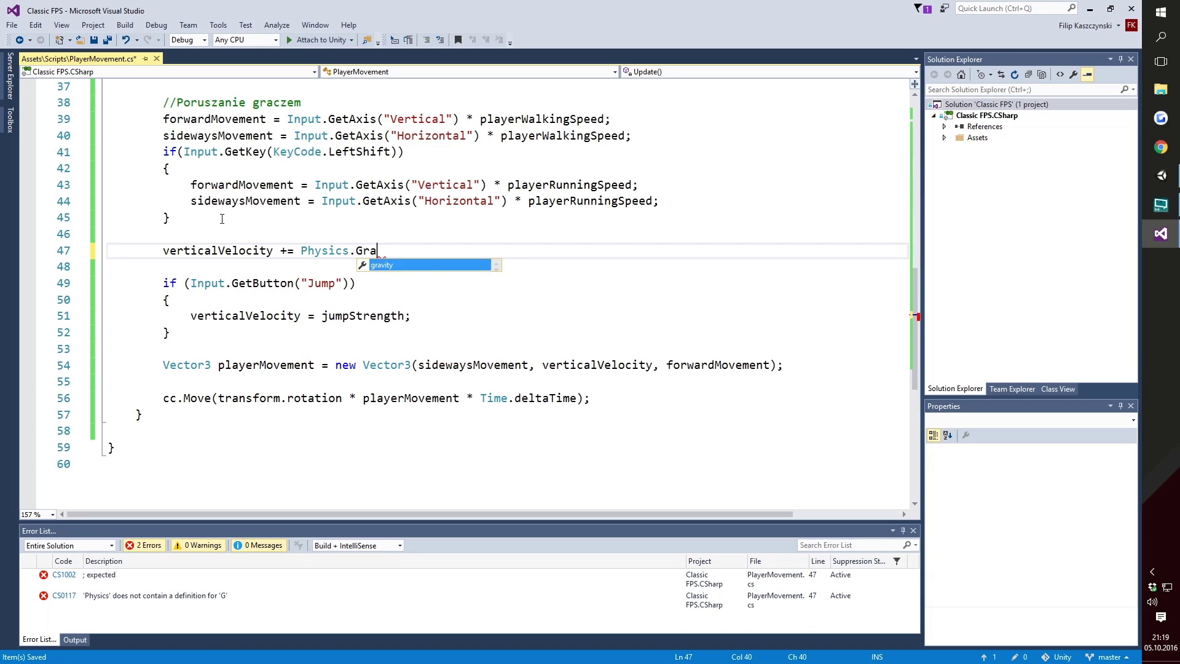
pyautogui.press('Tab')
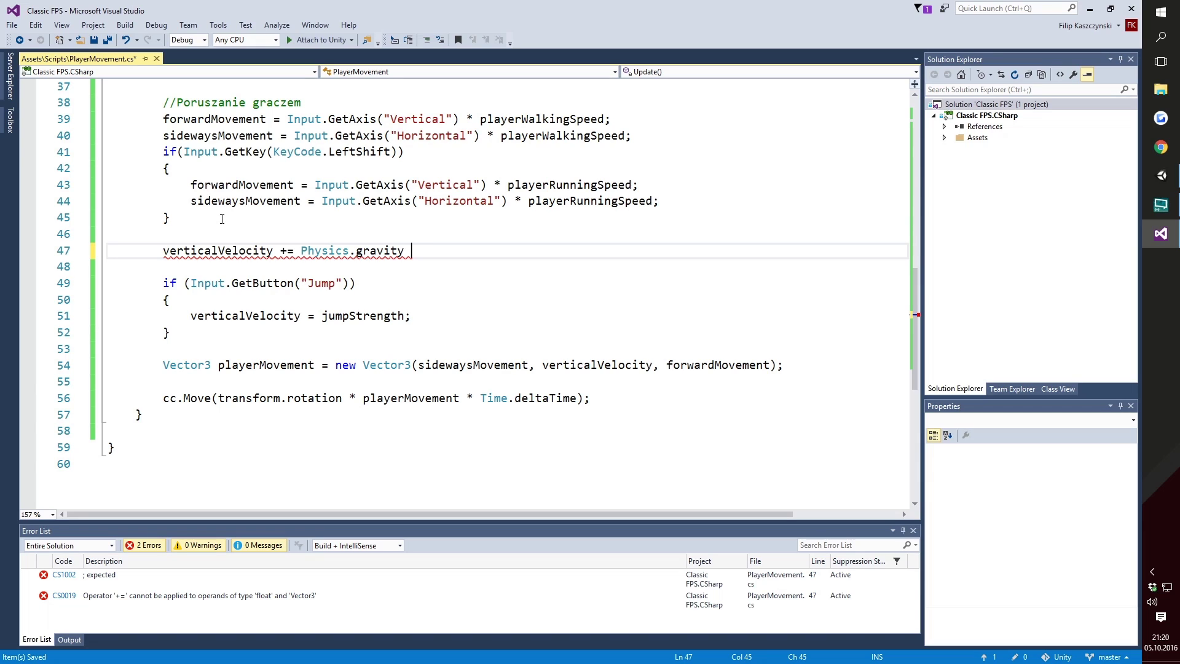
pyautogui.write('* Time.')
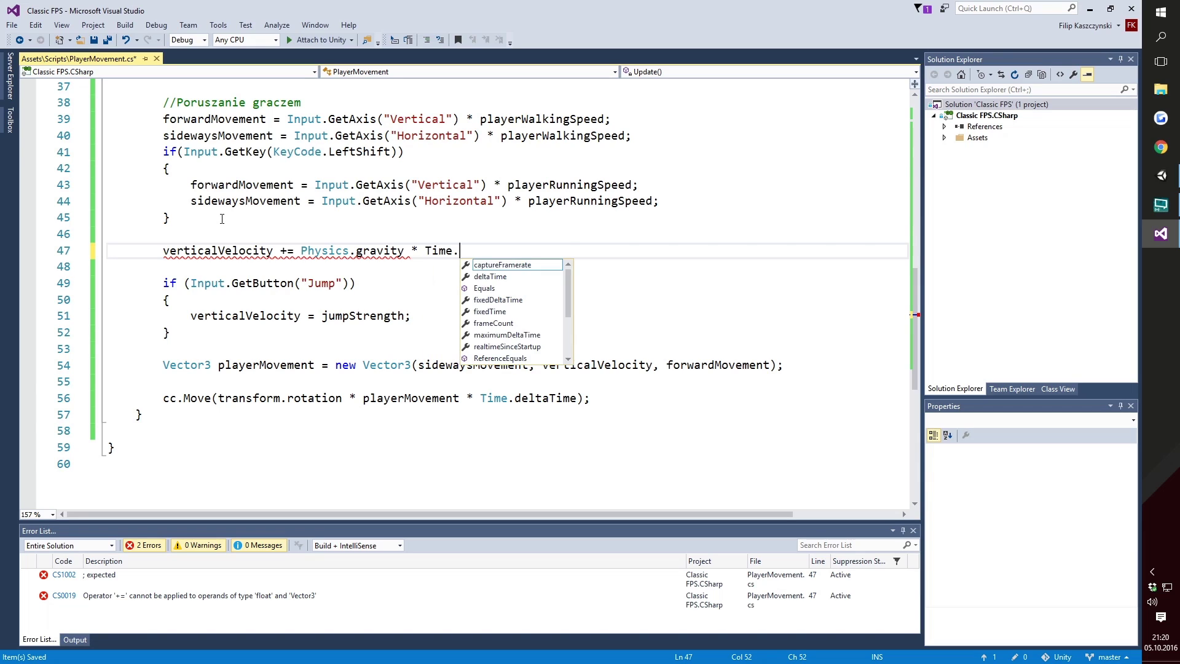
pyautogui.write('de')
pyautogui.press('Tab')
pyautogui.write(';')
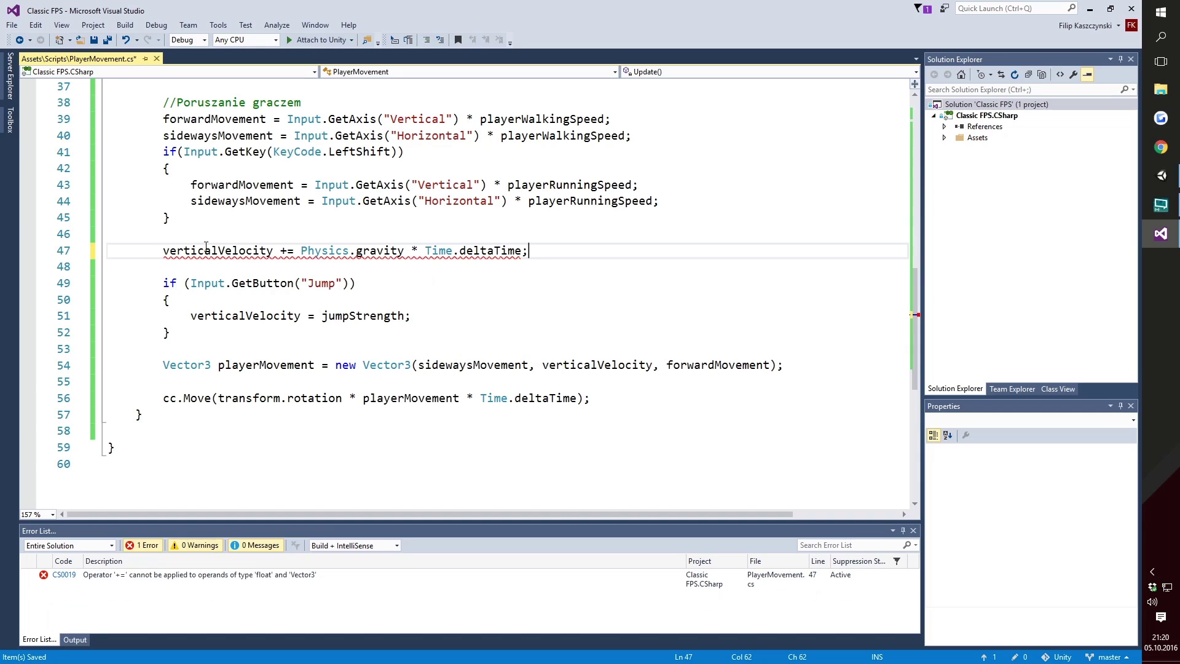
pyautogui.hotkey('ctrl', 's')
# Change the gravity term to Physics.gravity.y so only the vertical component applies.
pyautogui.click(377, 251)
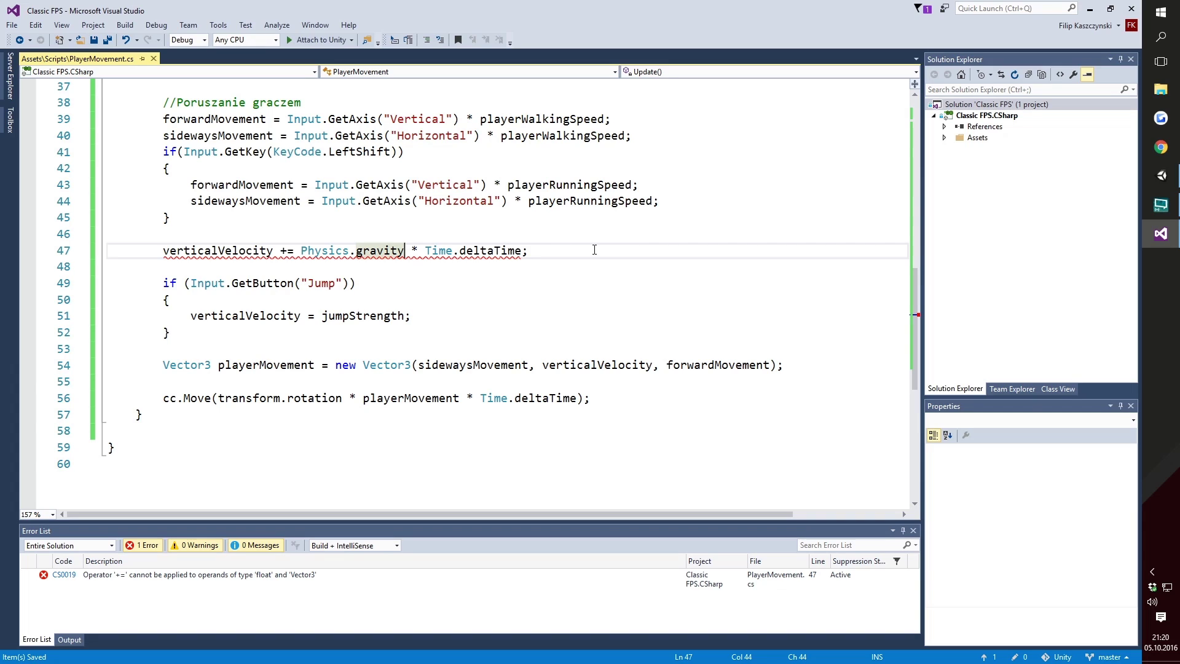
pyautogui.write('.')
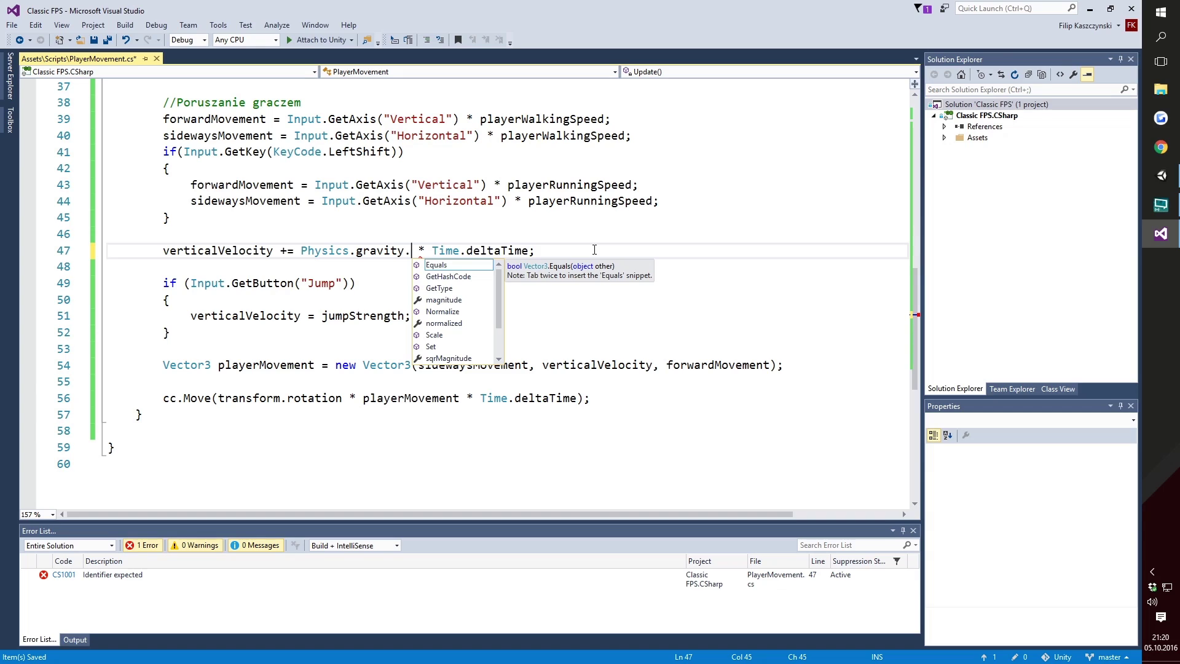
pyautogui.write('y')
pyautogui.press('Tab')
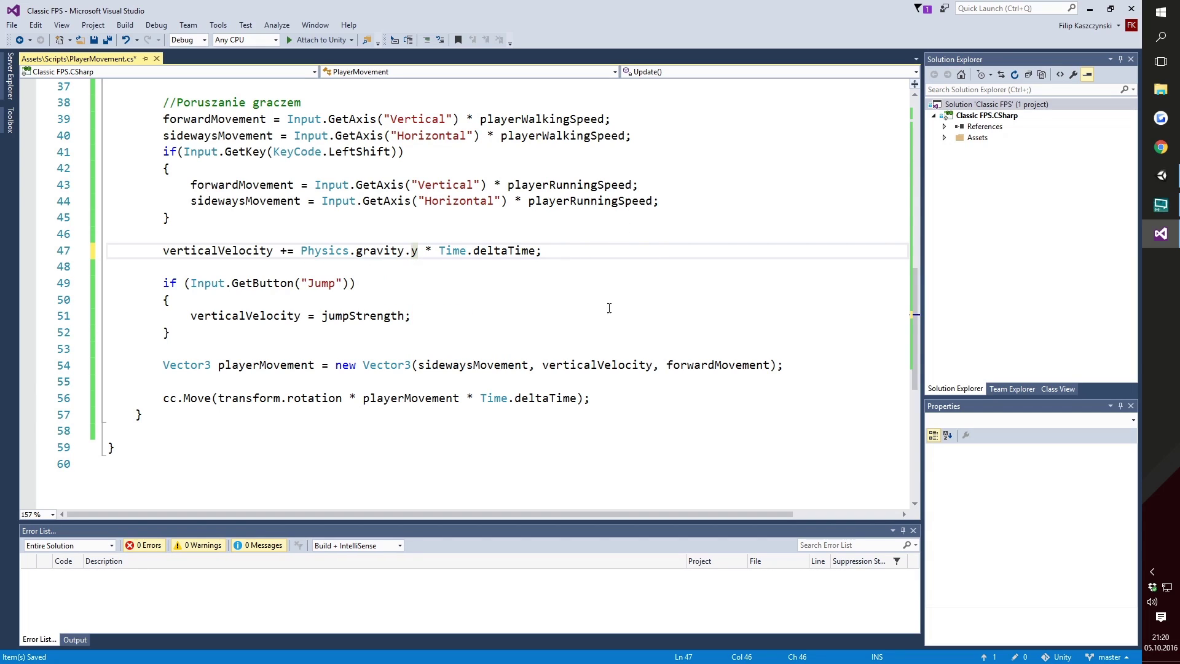
pyautogui.click(639, 249)
pyautogui.click(1161, 175)
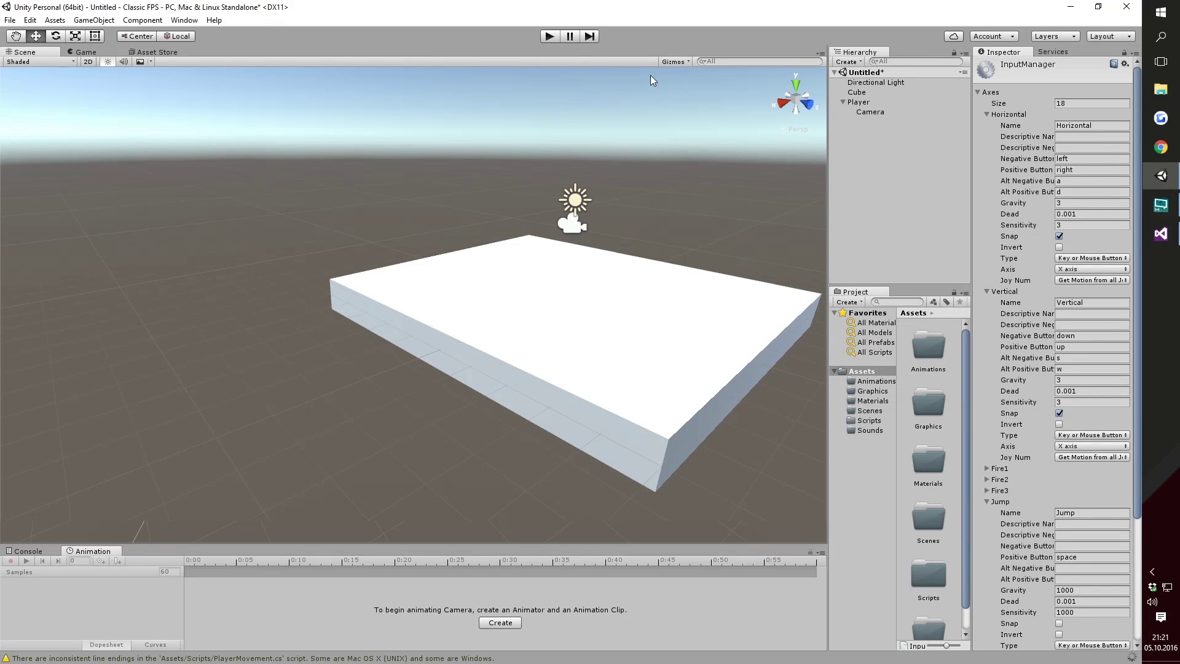
# Run a quick Play-mode gravity test, stop it, and return to the Unity editor.
pyautogui.click(548, 37)
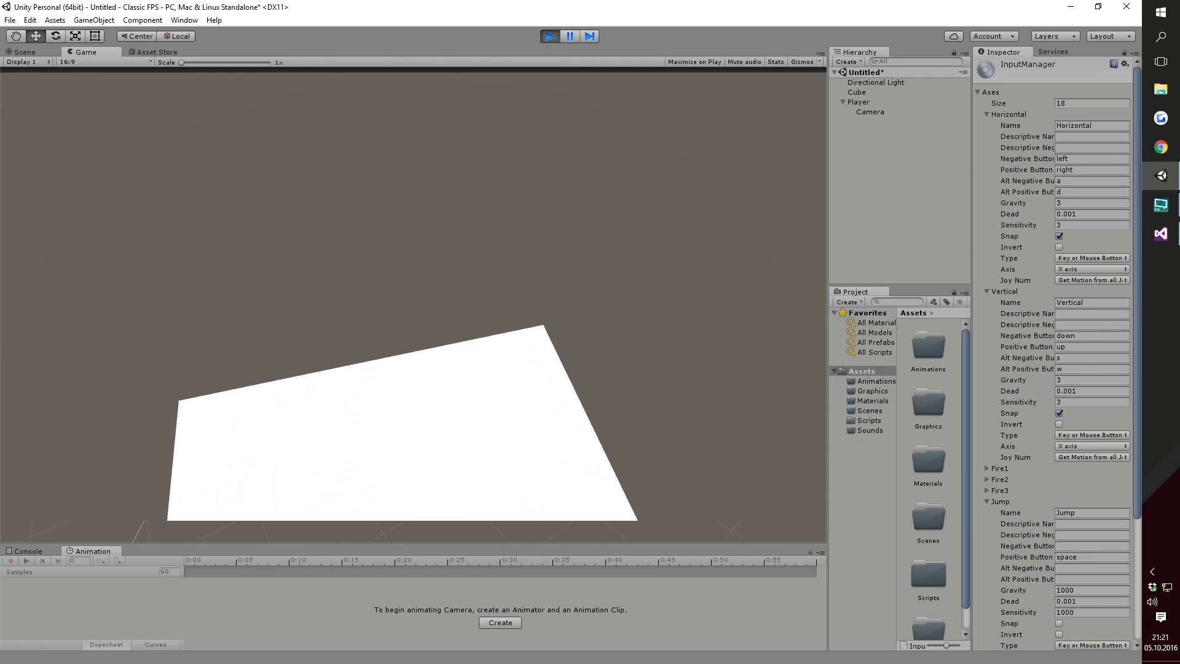
pyautogui.click(549, 35)
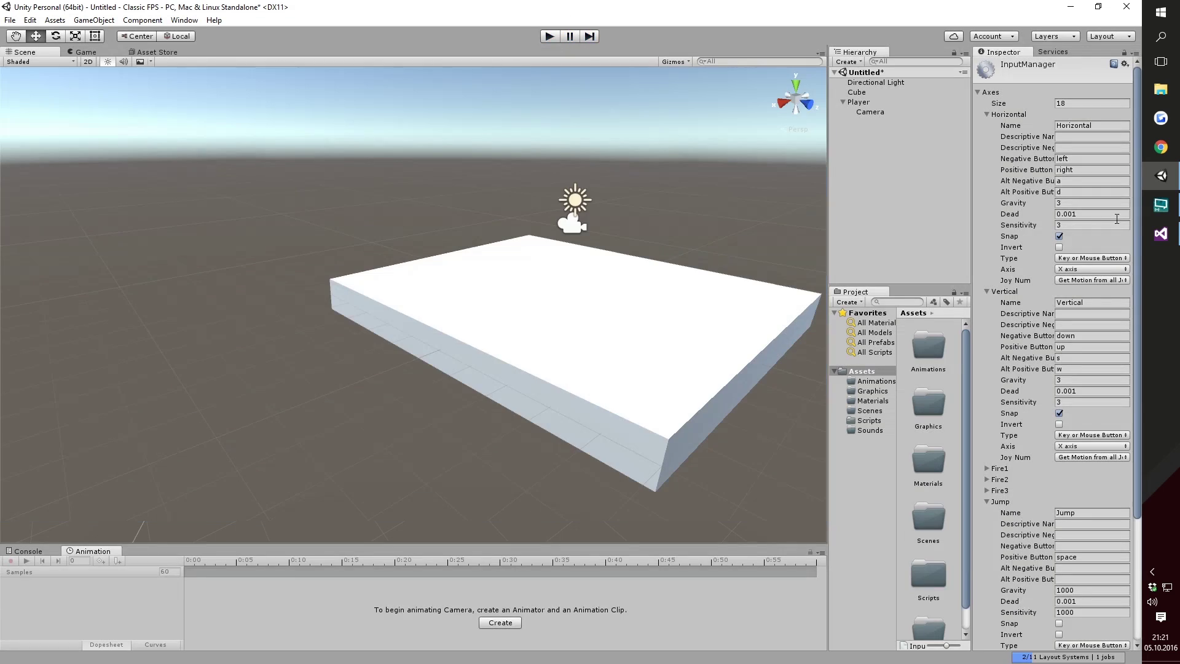
pyautogui.click(1161, 234)
pyautogui.scroll(6, 486, 196)
pyautogui.click(1161, 175)
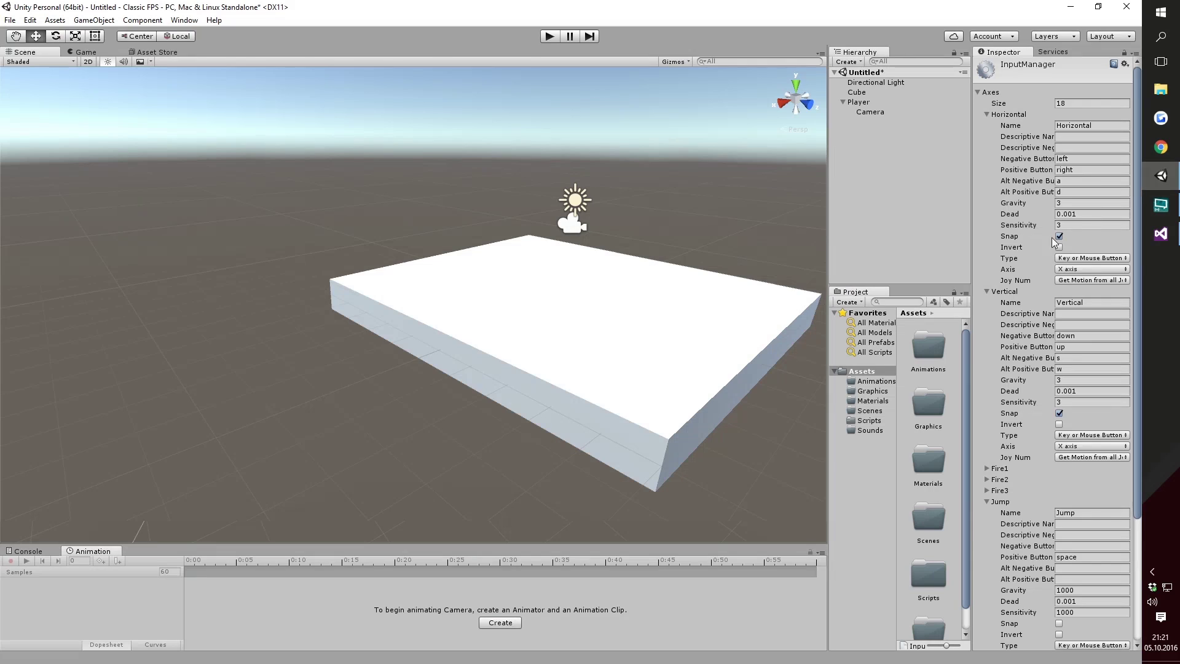
# Set the Player's Jump Strength to 5 in the Inspector.
pyautogui.click(869, 103)
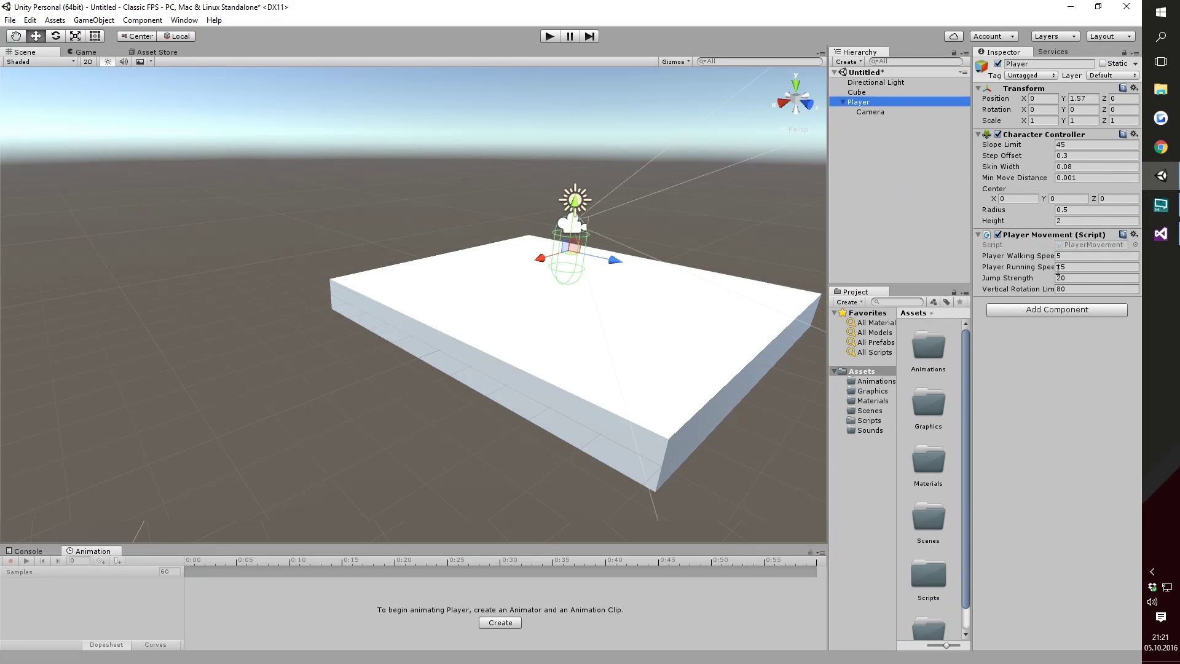
pyautogui.click(997, 275)
pyautogui.write('5')
# Play-test walking and jumping with Space, then stop and return to PlayerMovement.cs.
pyautogui.click(549, 36)
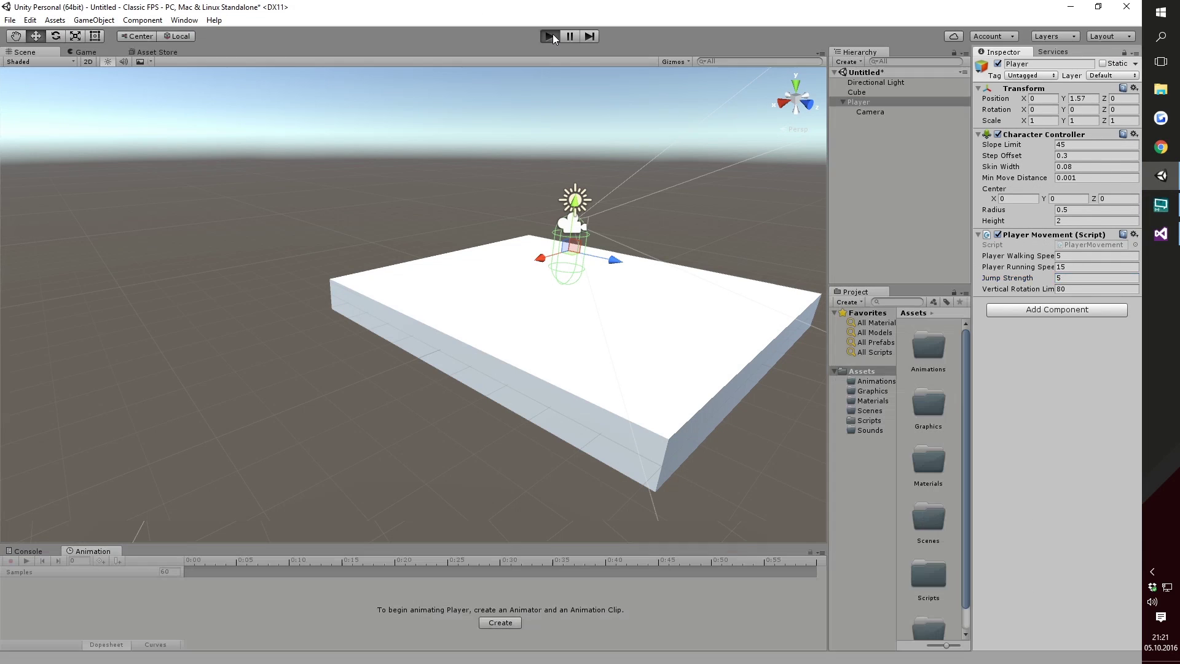
pyautogui.hotkey('ctrl', 'p')
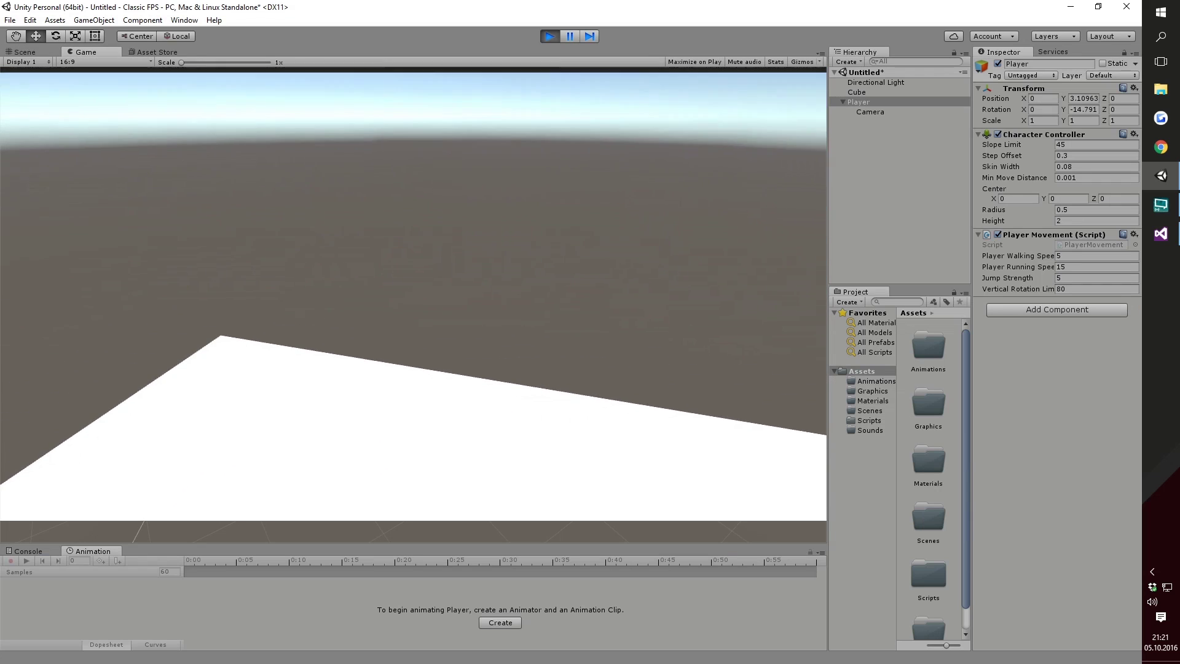
pyautogui.press('s')
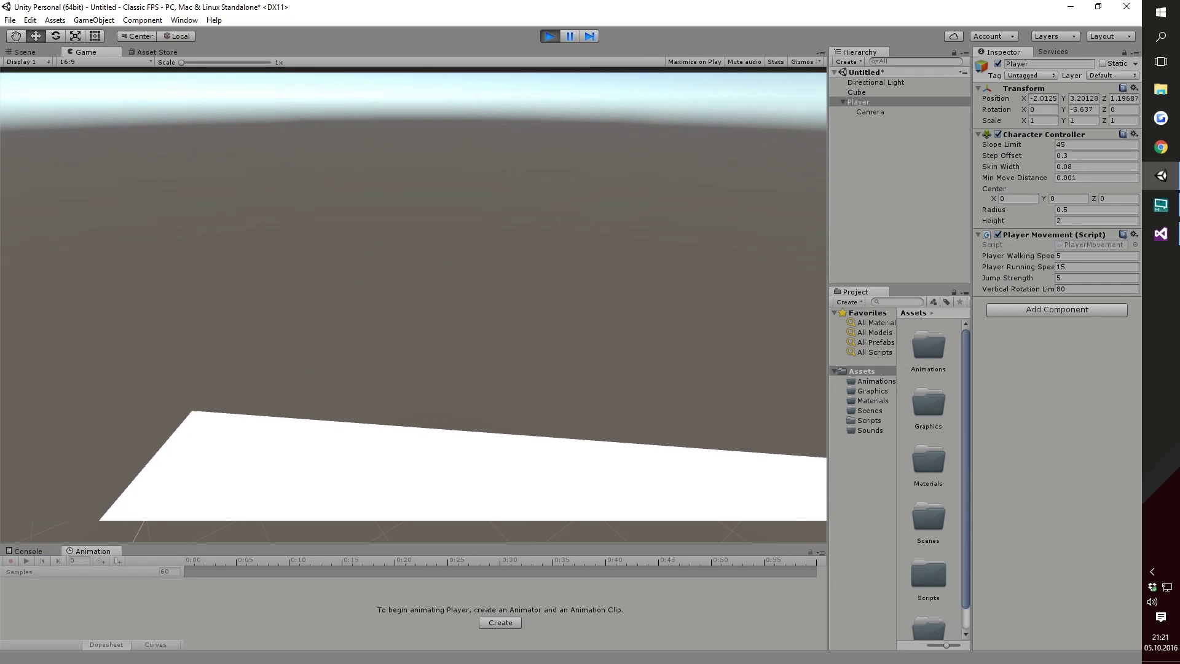
pyautogui.press('w')
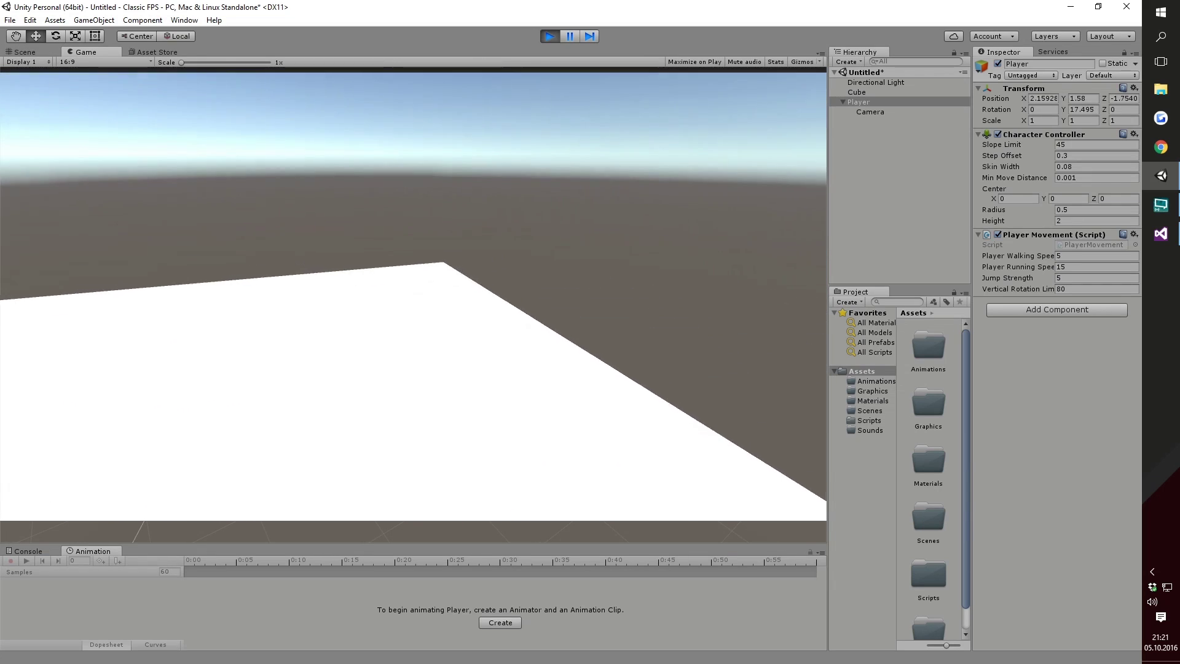
pyautogui.press('space')
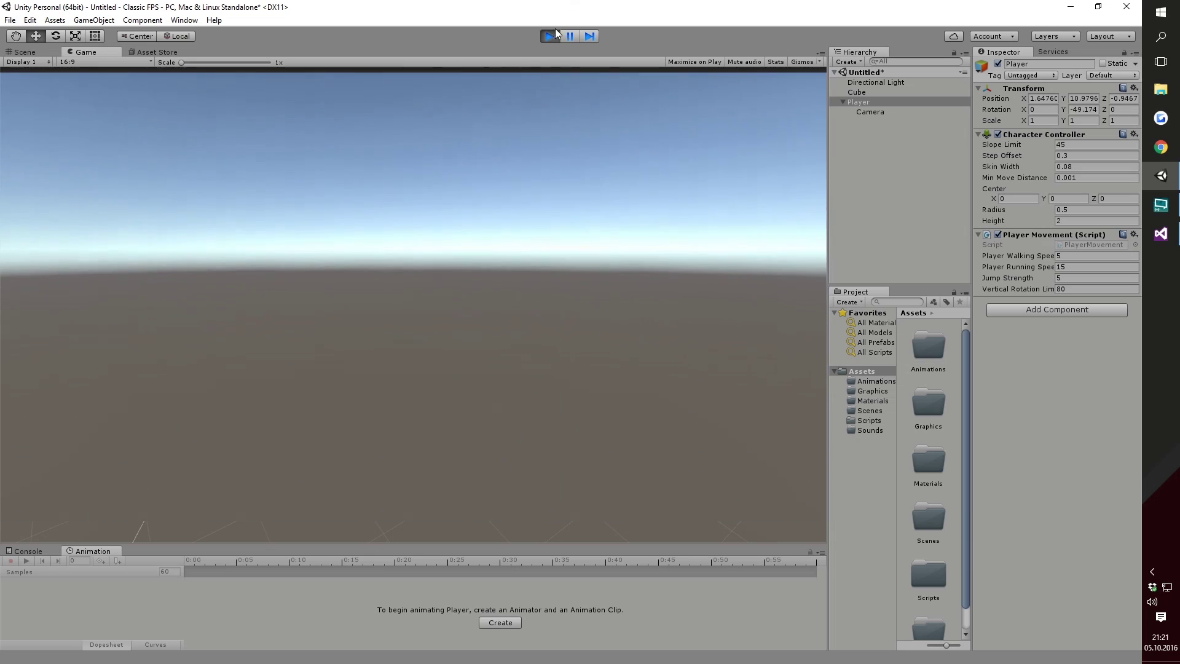
pyautogui.hotkey('ctrl', 'p')
pyautogui.click(1177, 236)
# Add && cc.isGrounded to the Jump if-condition and save the script.
pyautogui.scroll(-6, 457, 251)
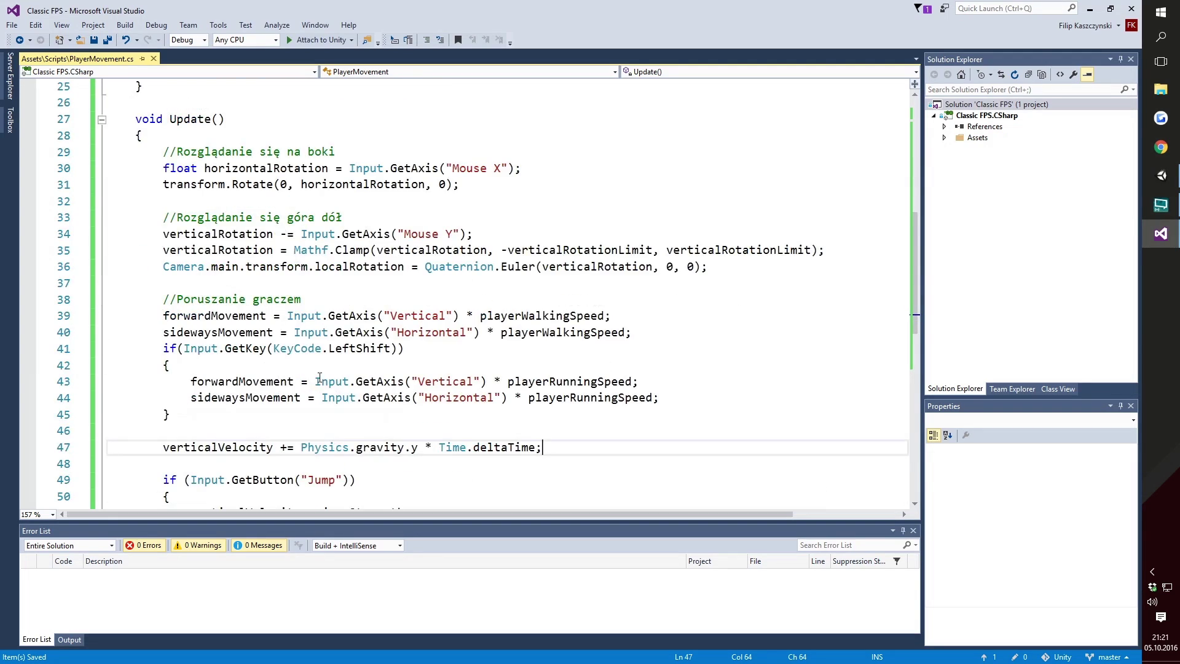
pyautogui.scroll(-5, 457, 251)
pyautogui.click(364, 234)
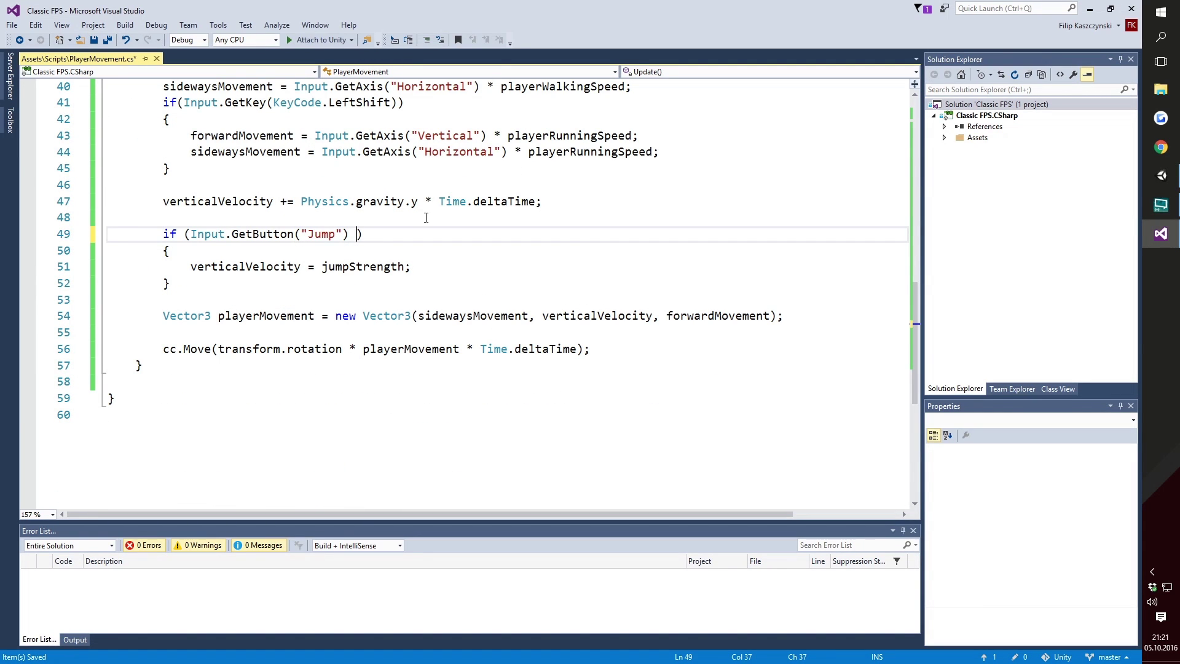
pyautogui.write('&& cc.')
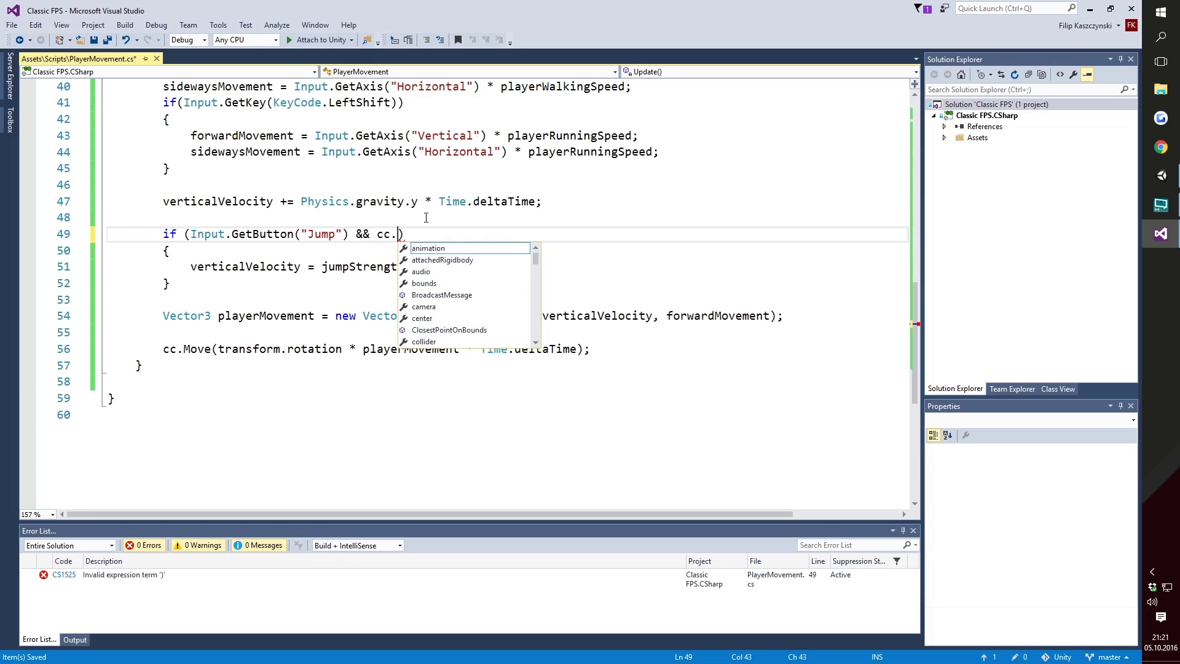
pyautogui.write('is')
pyautogui.press('Tab')
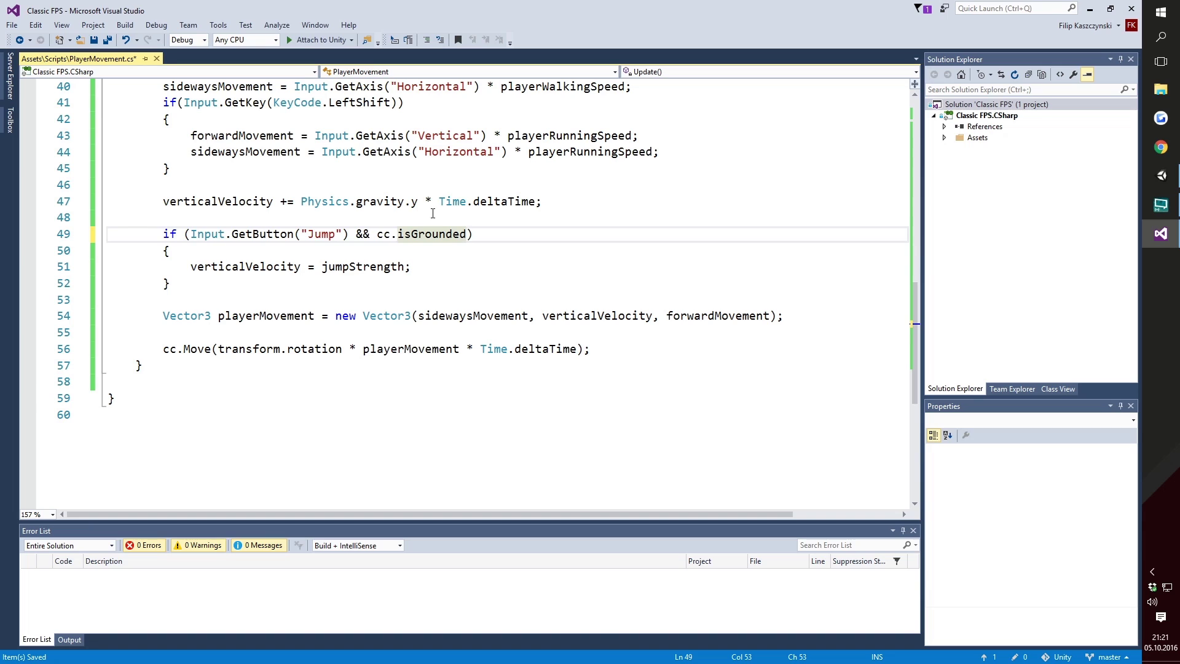
pyautogui.hotkey('ctrl', 's')
# Start a (cc.isGrounded) { block below the Poruszanie graczem comment.
pyautogui.scroll(2, 439, 213)
pyautogui.scroll(1, 342, 205)
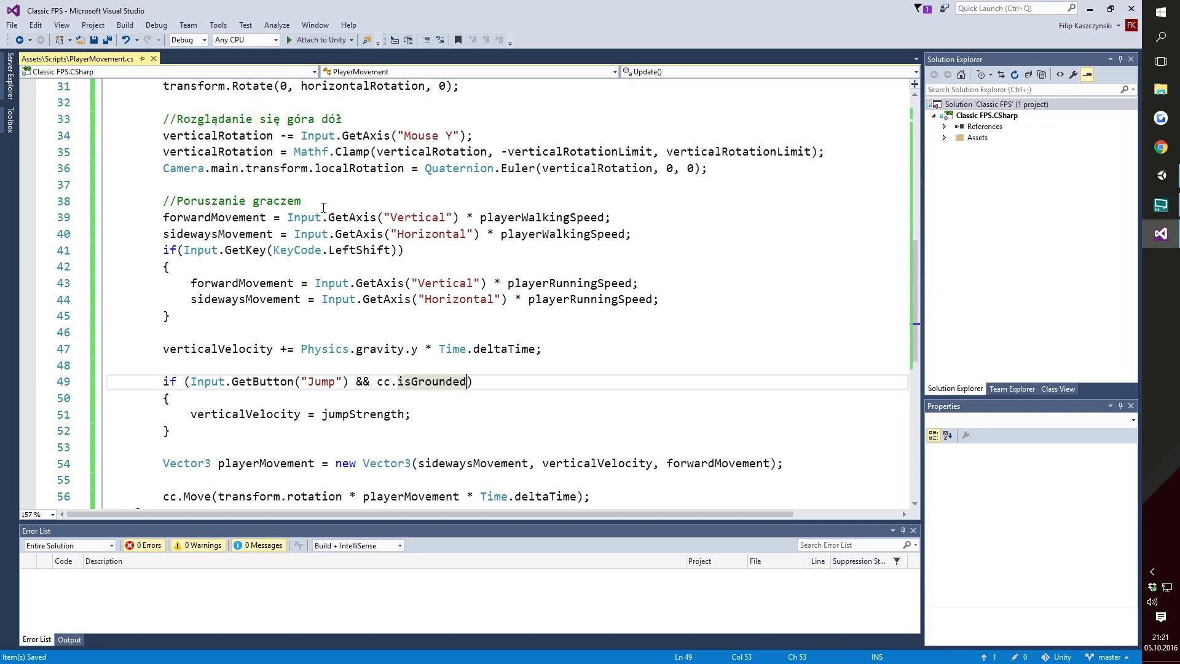
pyautogui.click(342, 204)
pyautogui.press('Return')
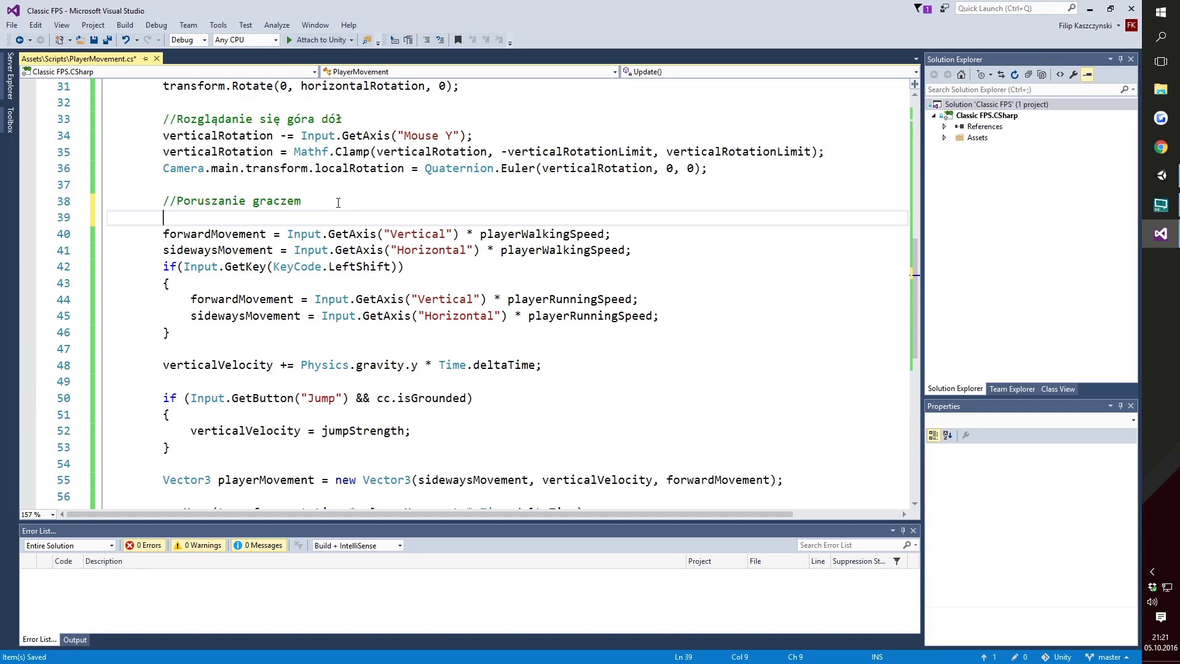
pyautogui.write('(')
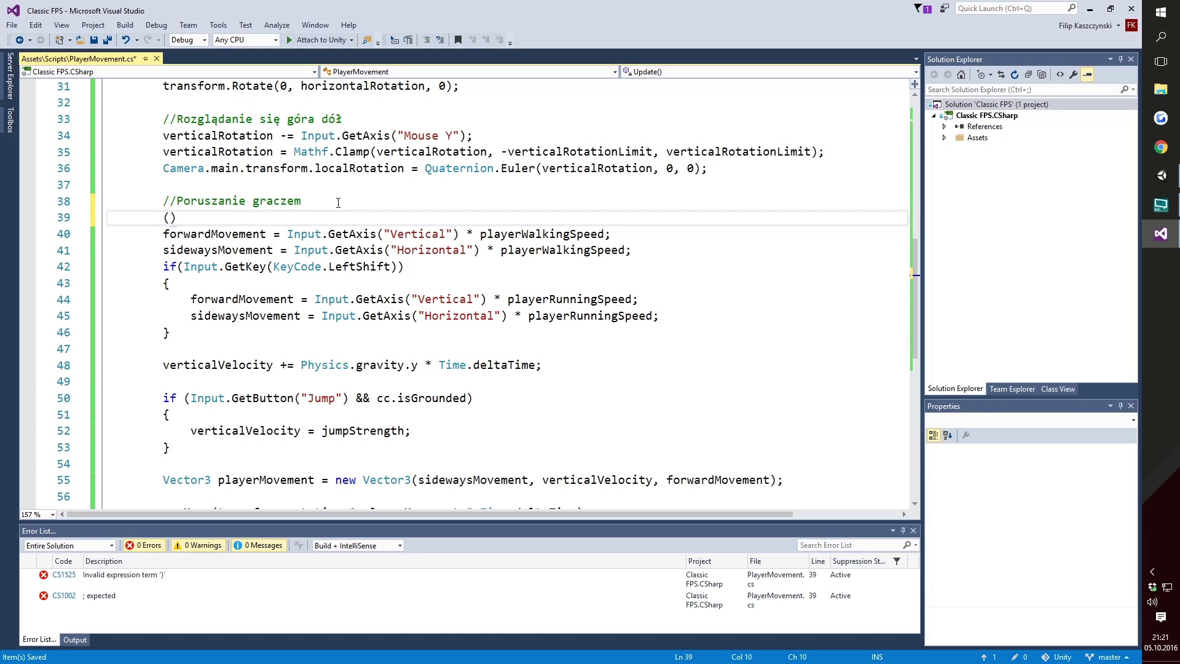
pyautogui.write('cc.is')
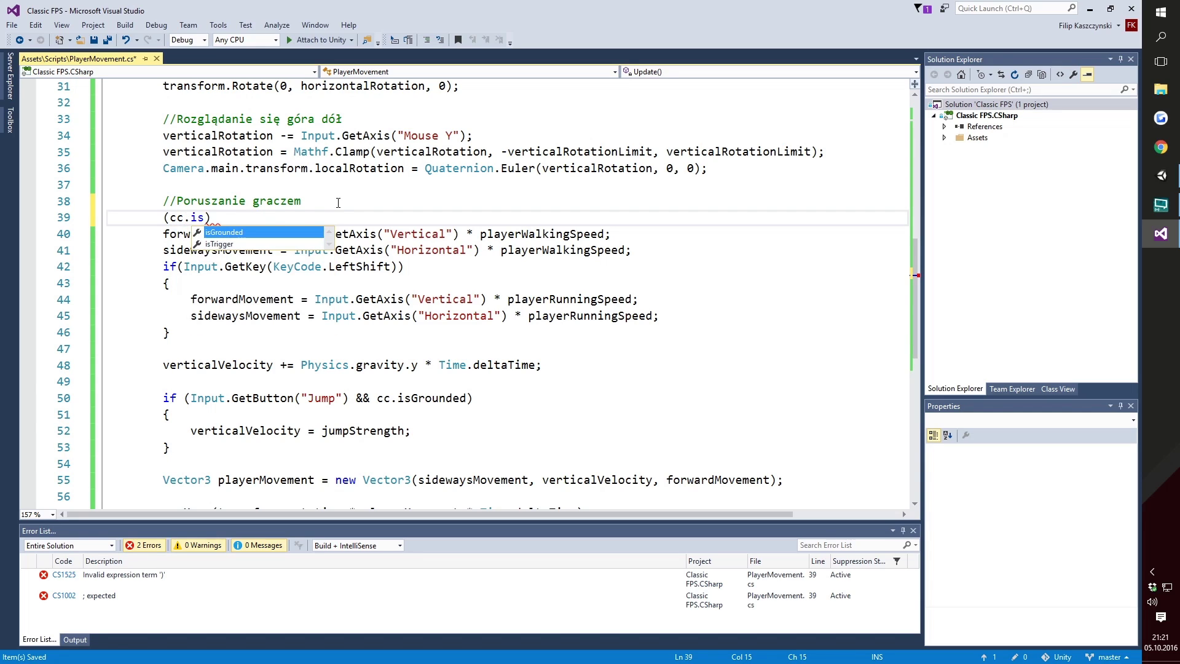
pyautogui.write('Grounded) {')
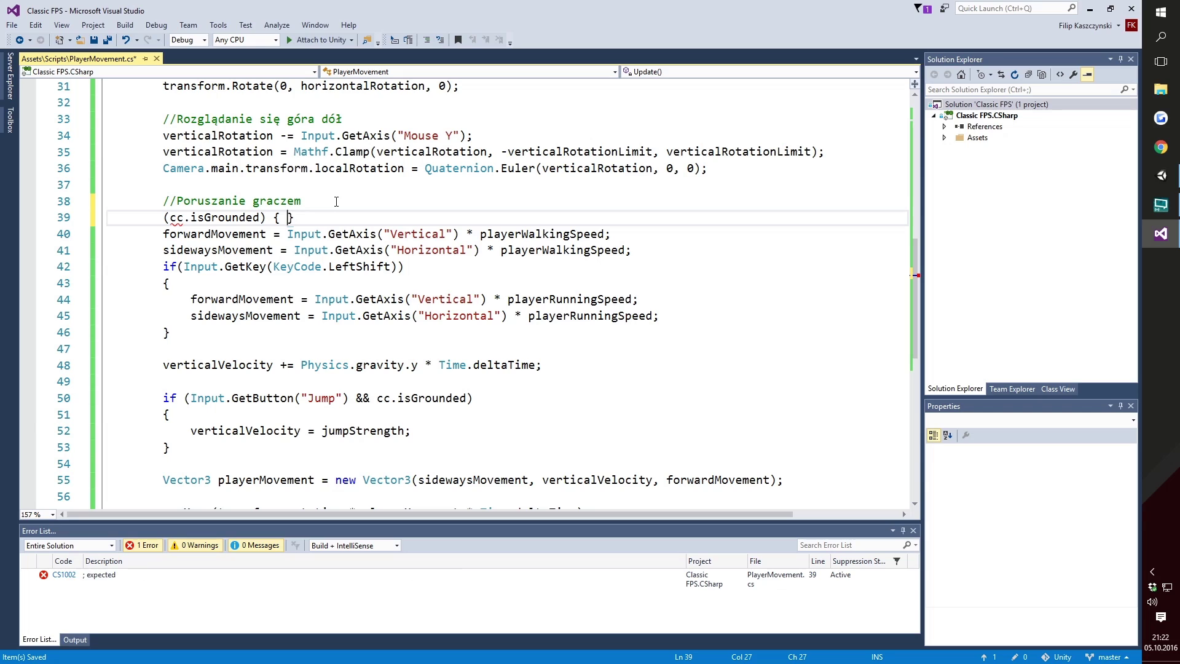
pyautogui.press('Delete')
# Close the block with } after the movement code and prefix the condition with if.
pyautogui.click(206, 333)
pyautogui.press('Return')
pyautogui.write('}')
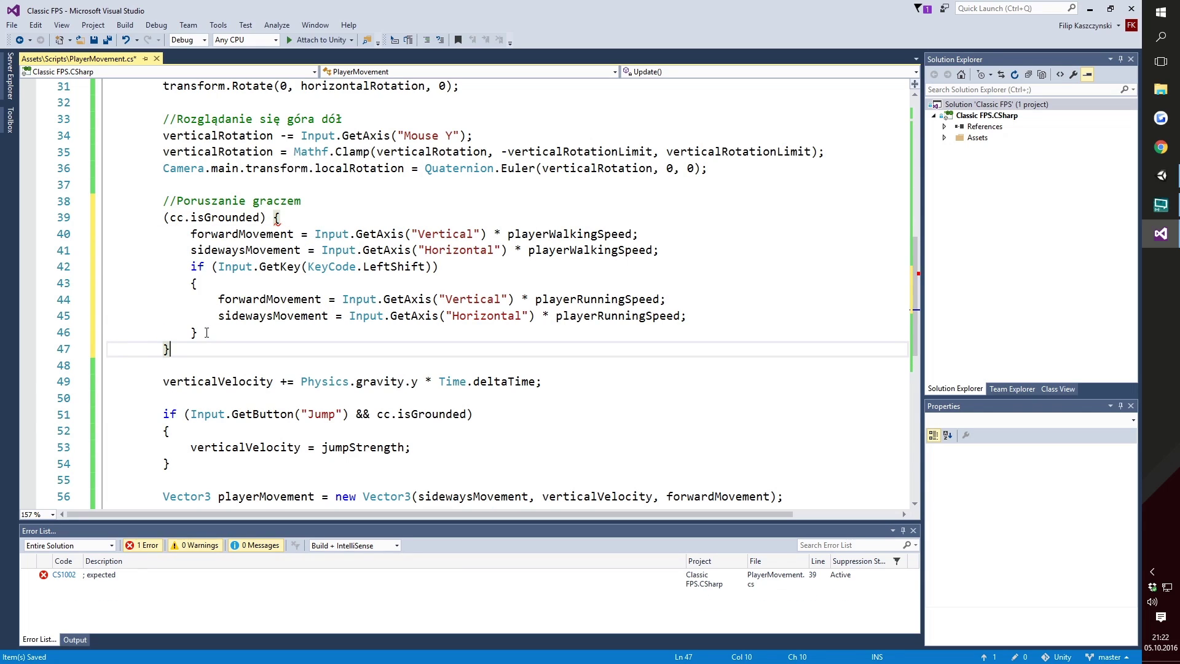
pyautogui.click(162, 216)
pyautogui.write('if')
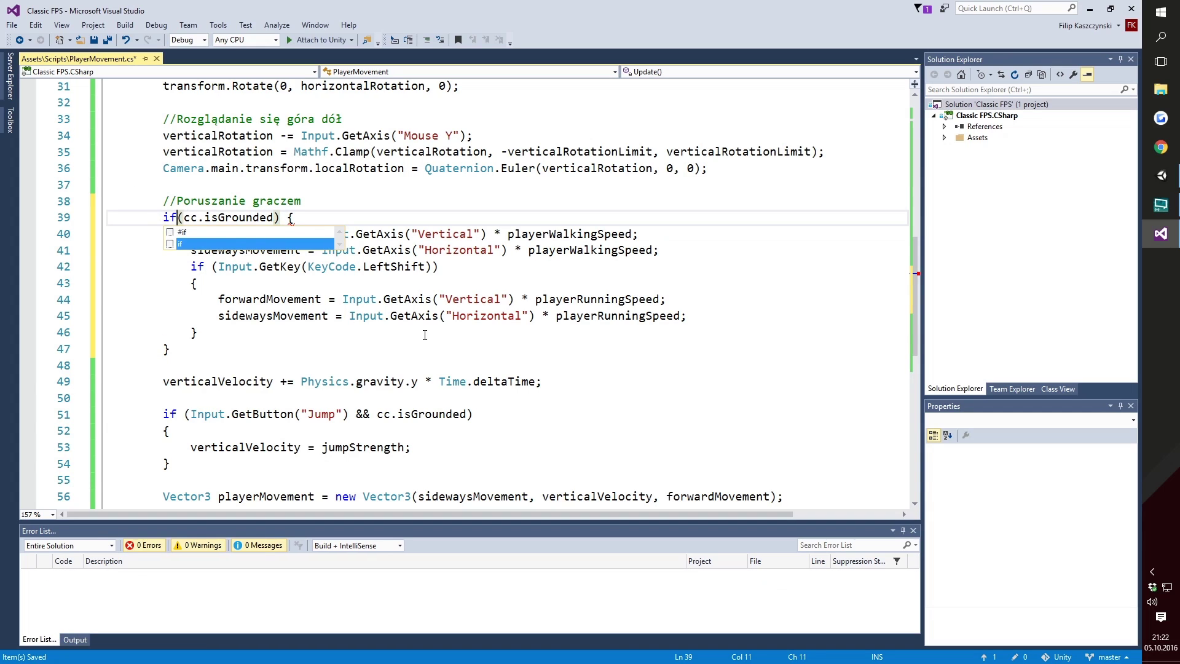
pyautogui.click(426, 333)
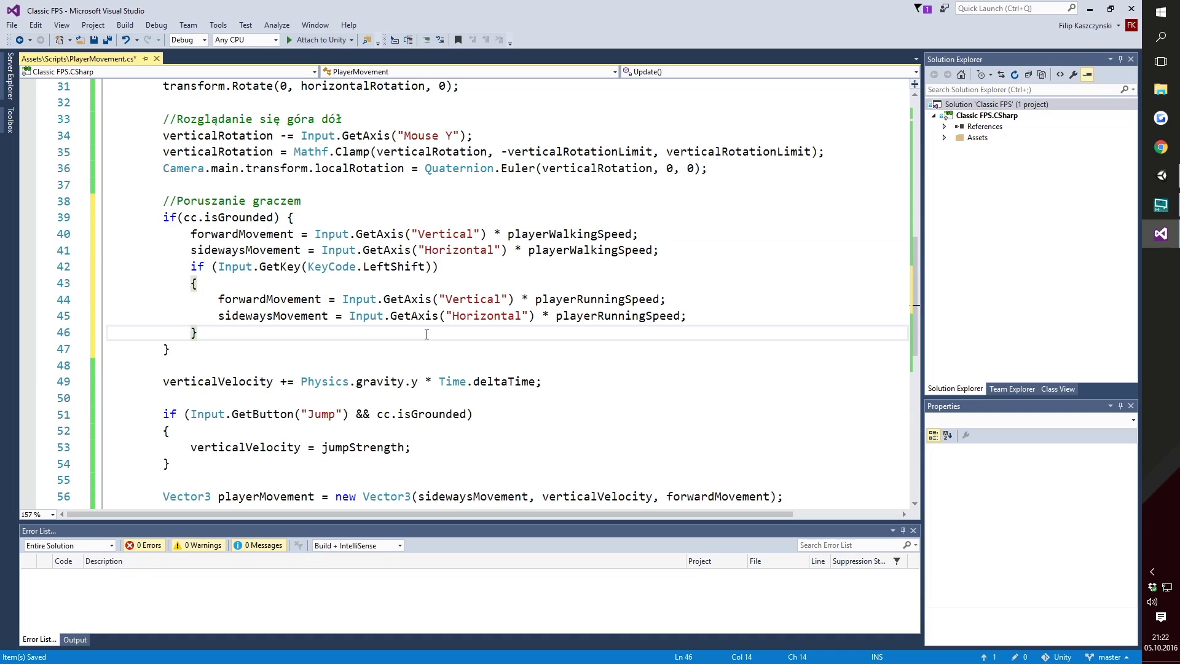
pyautogui.scroll(-2, 406, 307)
pyautogui.scroll(-2, 397, 293)
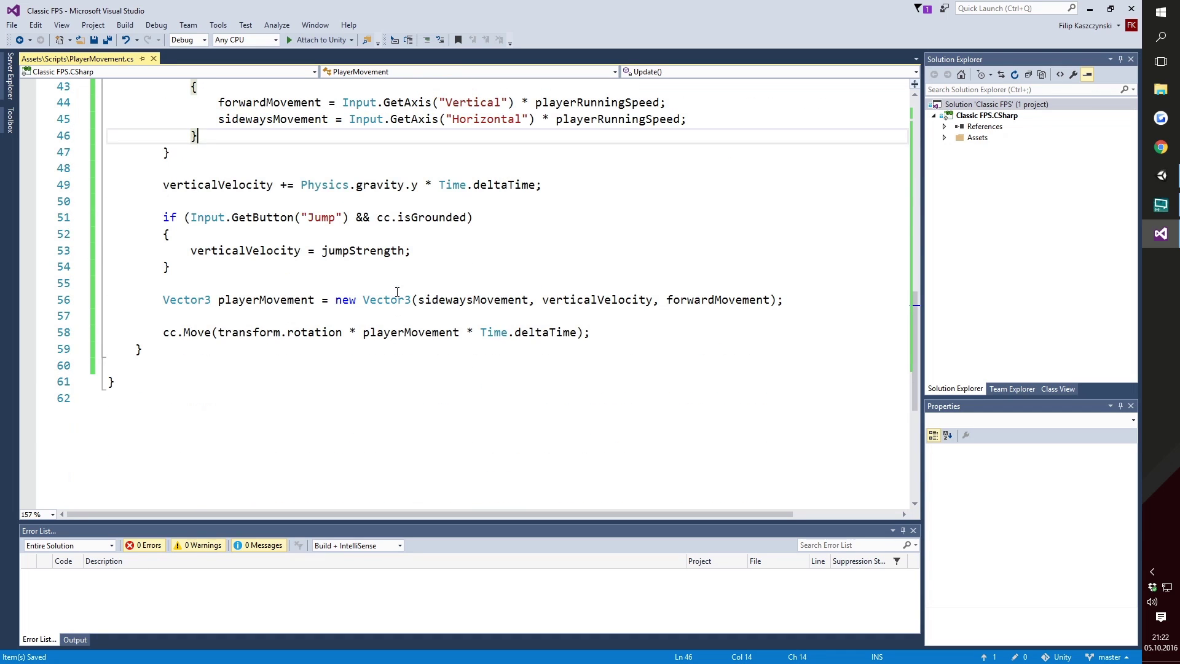
# Play-test grounded movement with W and S, walking off the platform edge, then stop.
pyautogui.click(1162, 175)
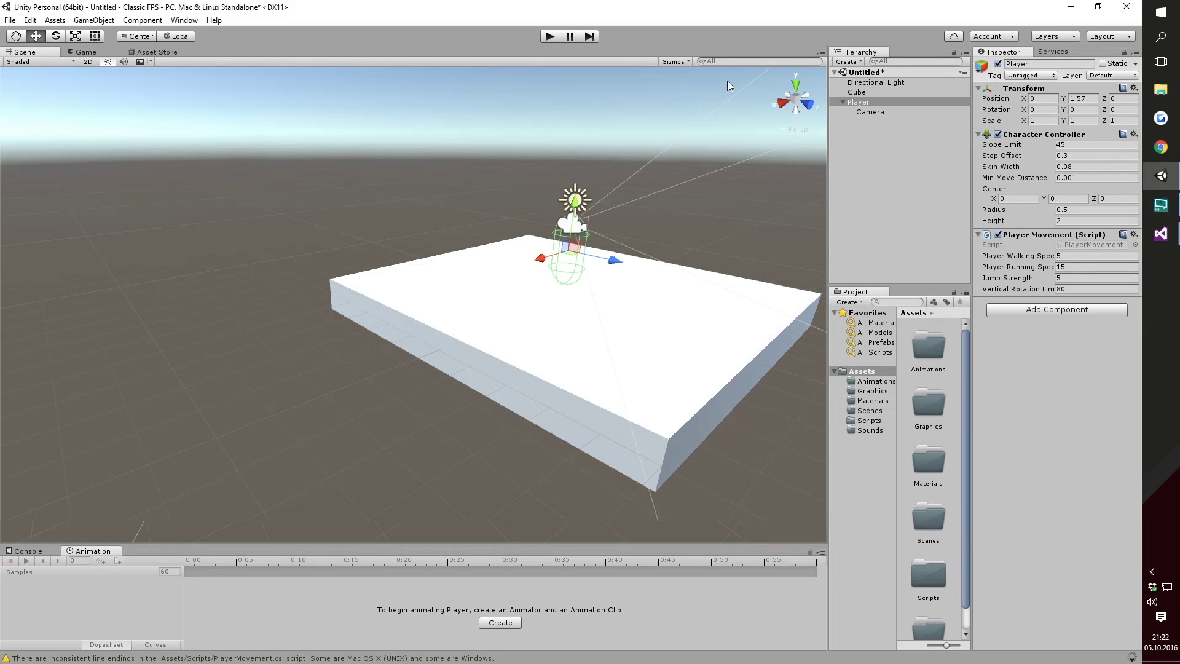
pyautogui.click(554, 37)
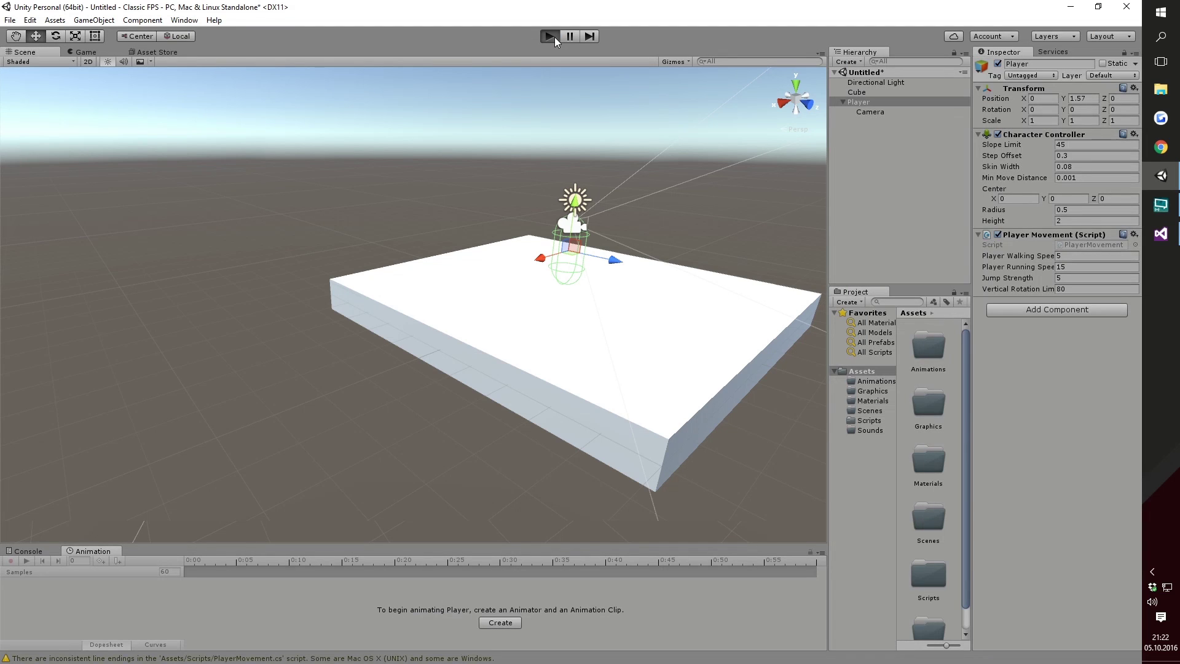
pyautogui.press('w')
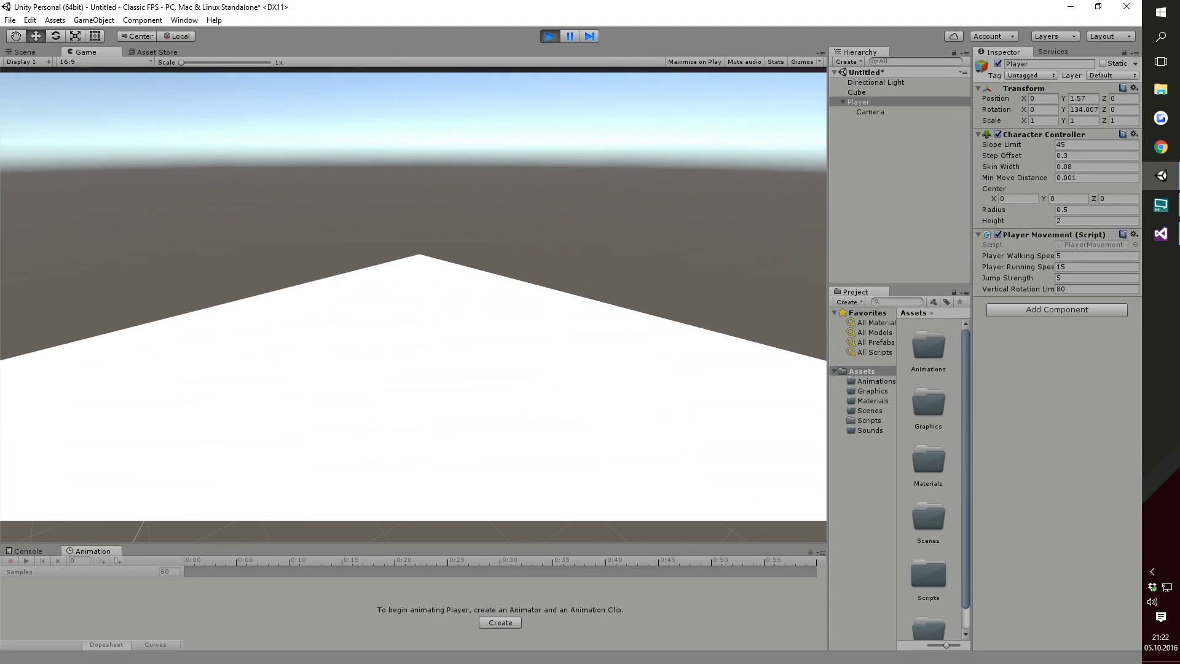
pyautogui.press('s')
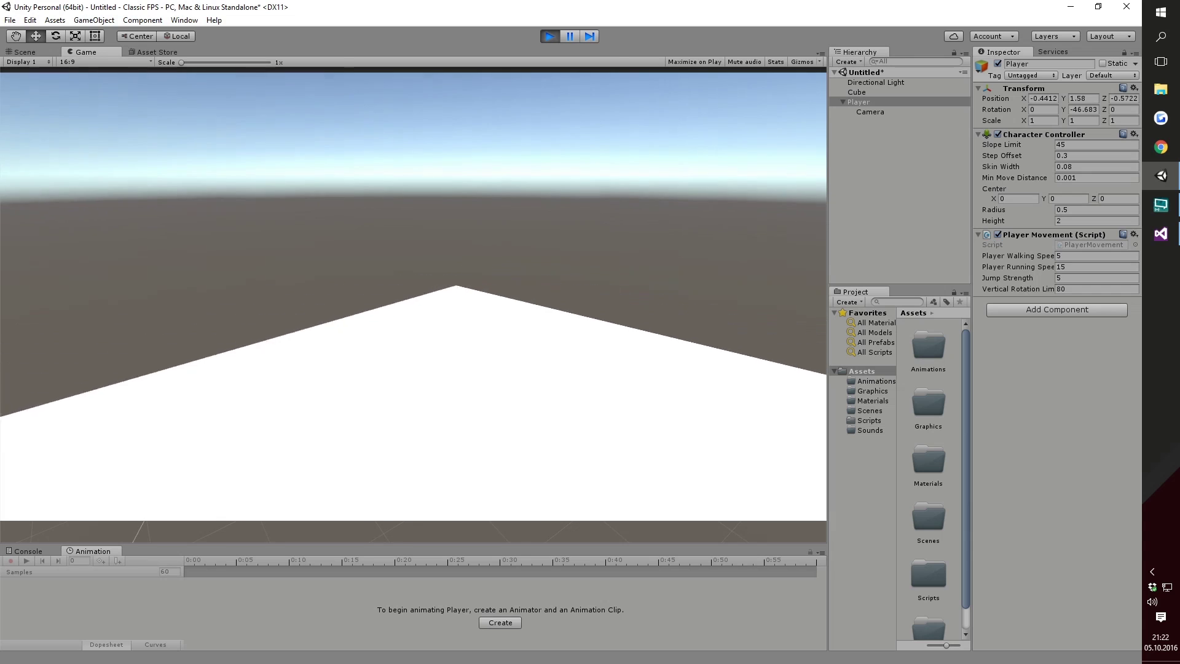
pyautogui.press('w')
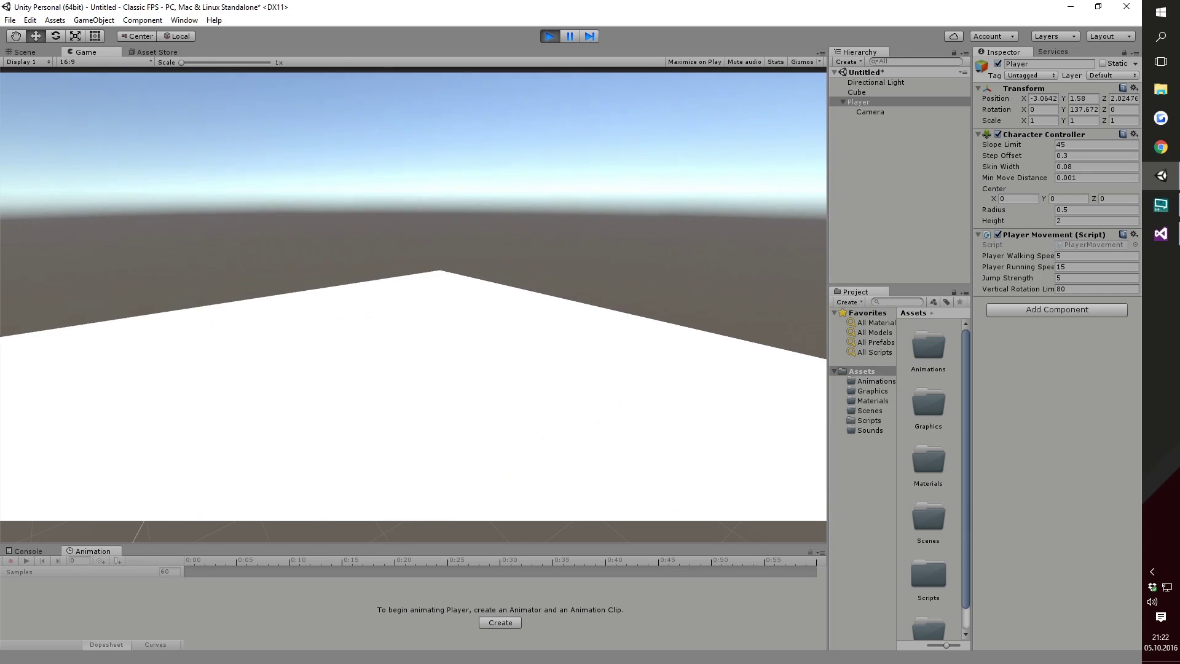
pyautogui.press('w')
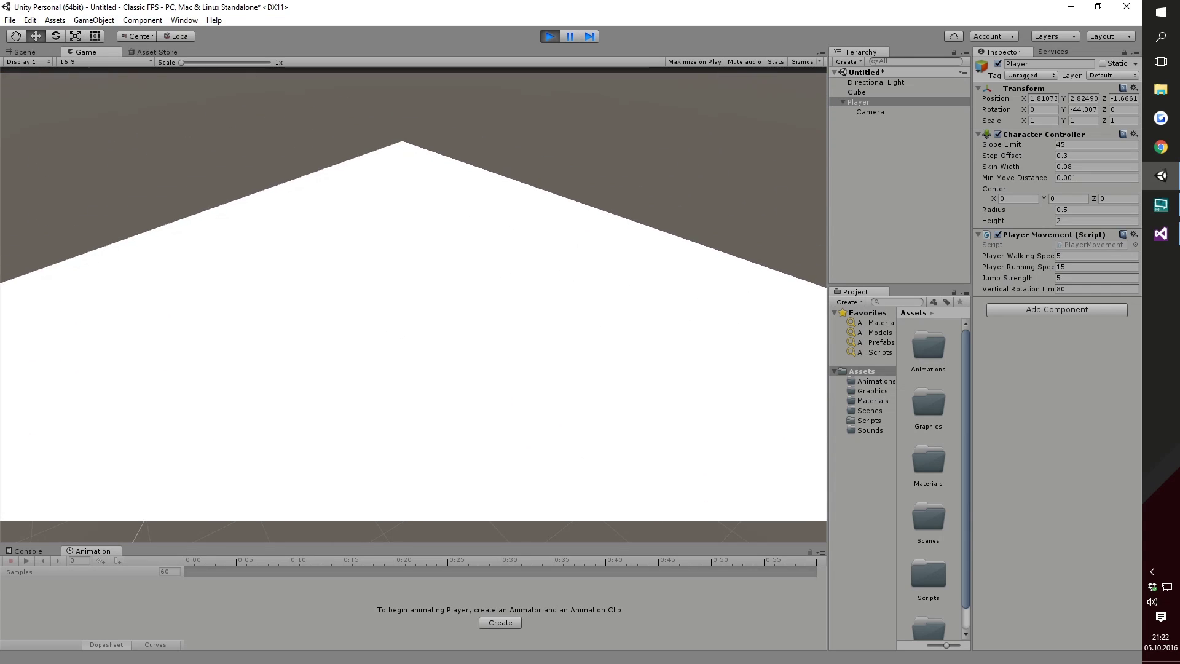
pyautogui.press('s')
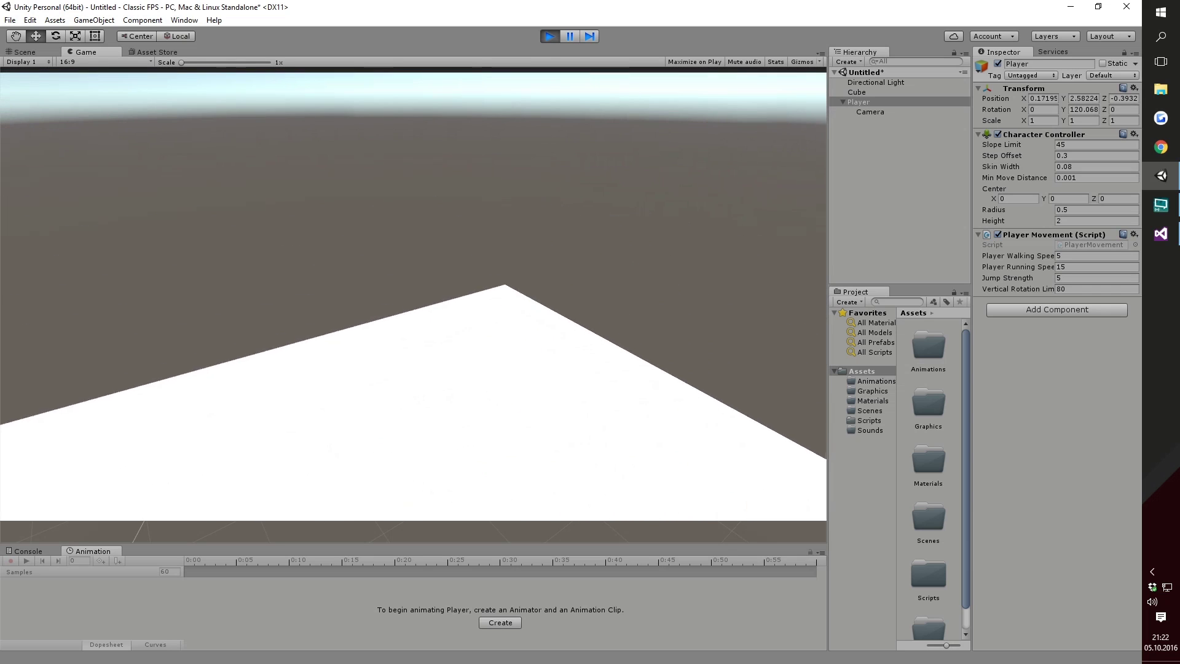
pyautogui.press('w')
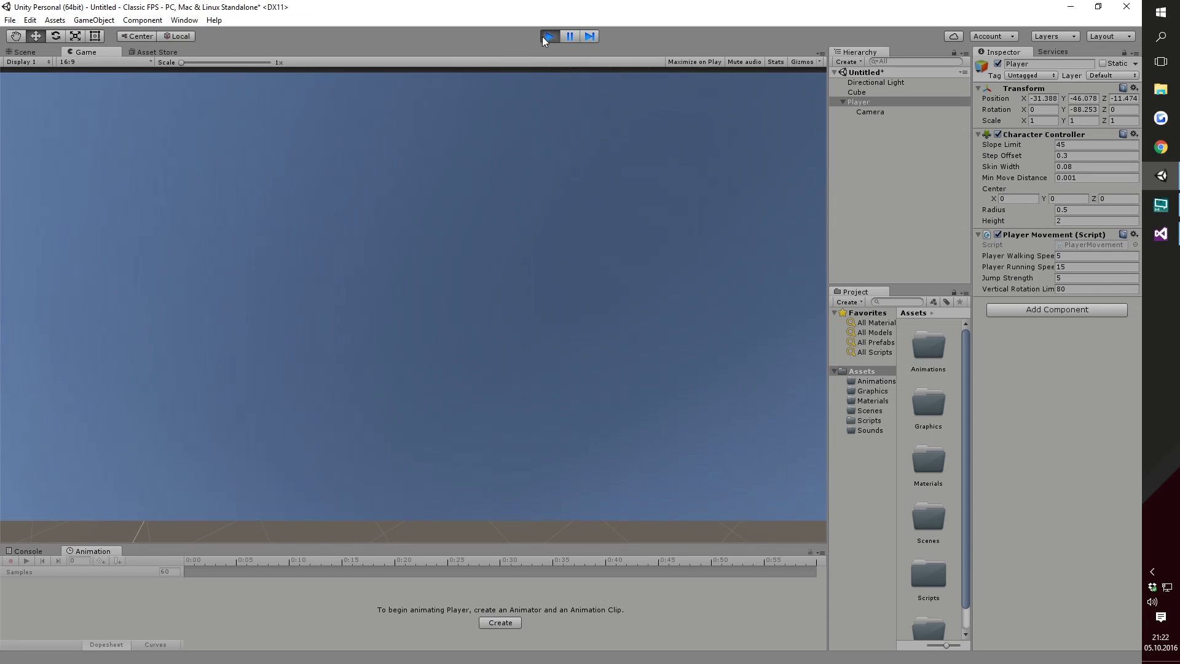
pyautogui.click(544, 36)
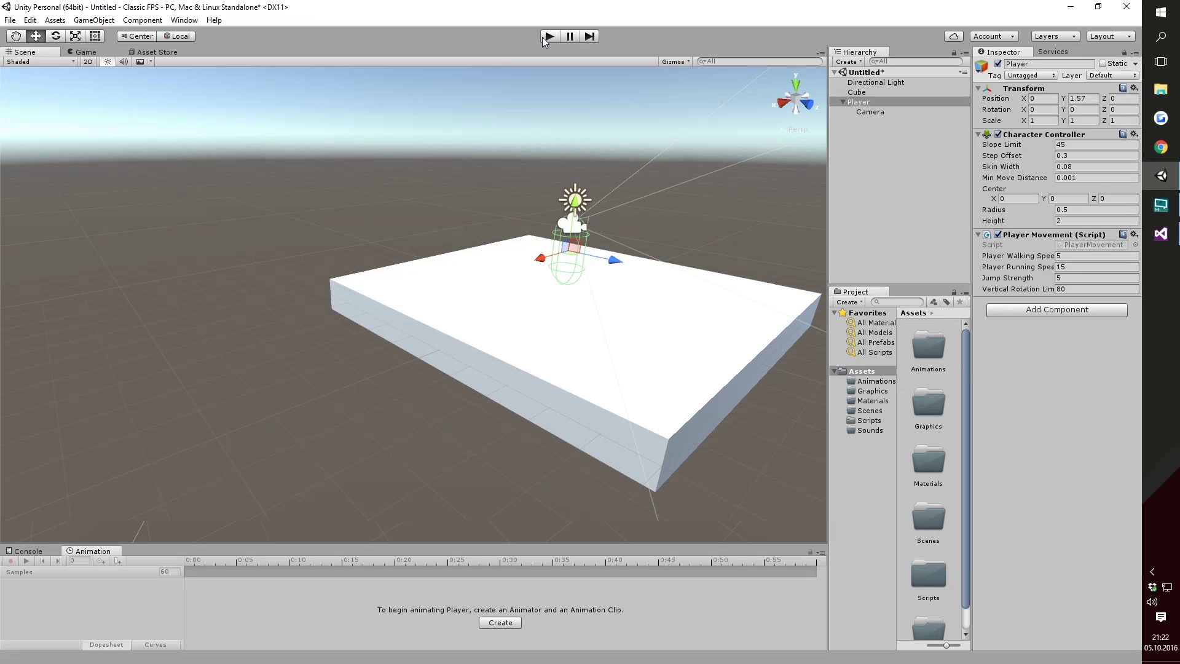